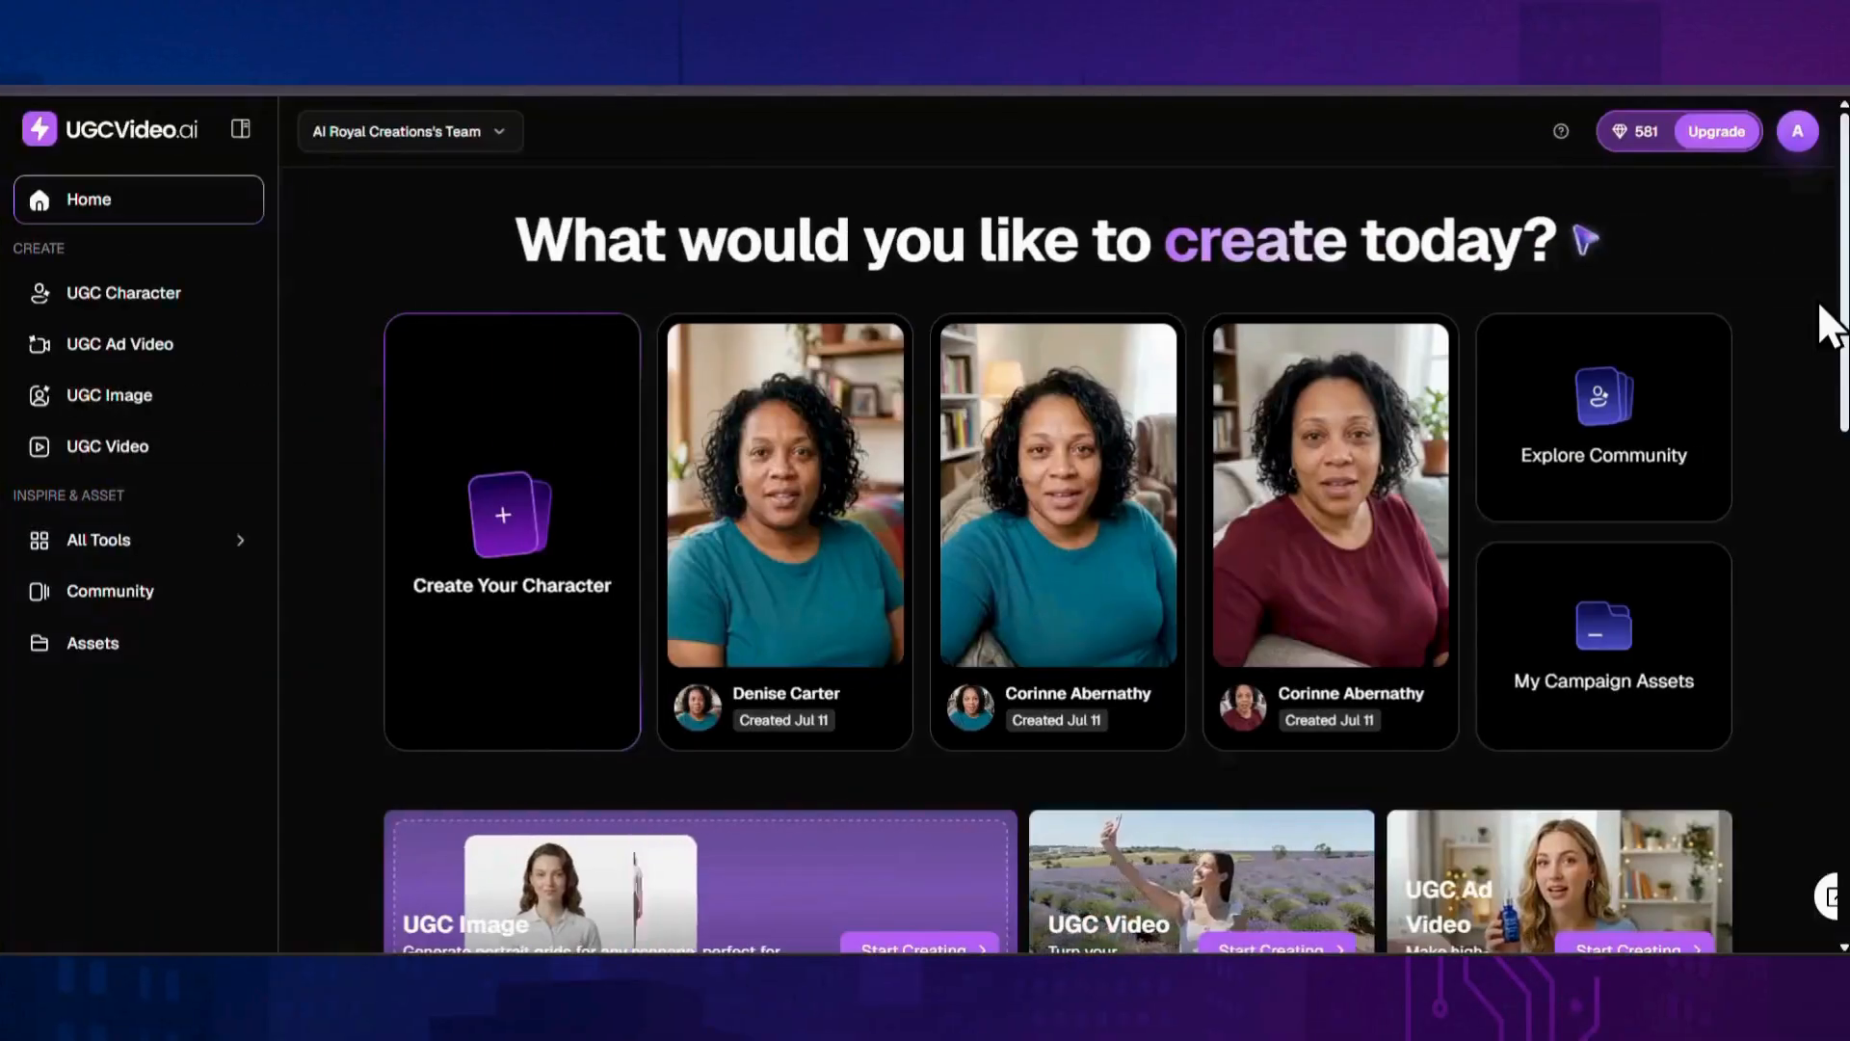
Step: Browse the home page's creation tools and the image examples in the Inspirations gallery
scroll(1831, 328, "down", 6)
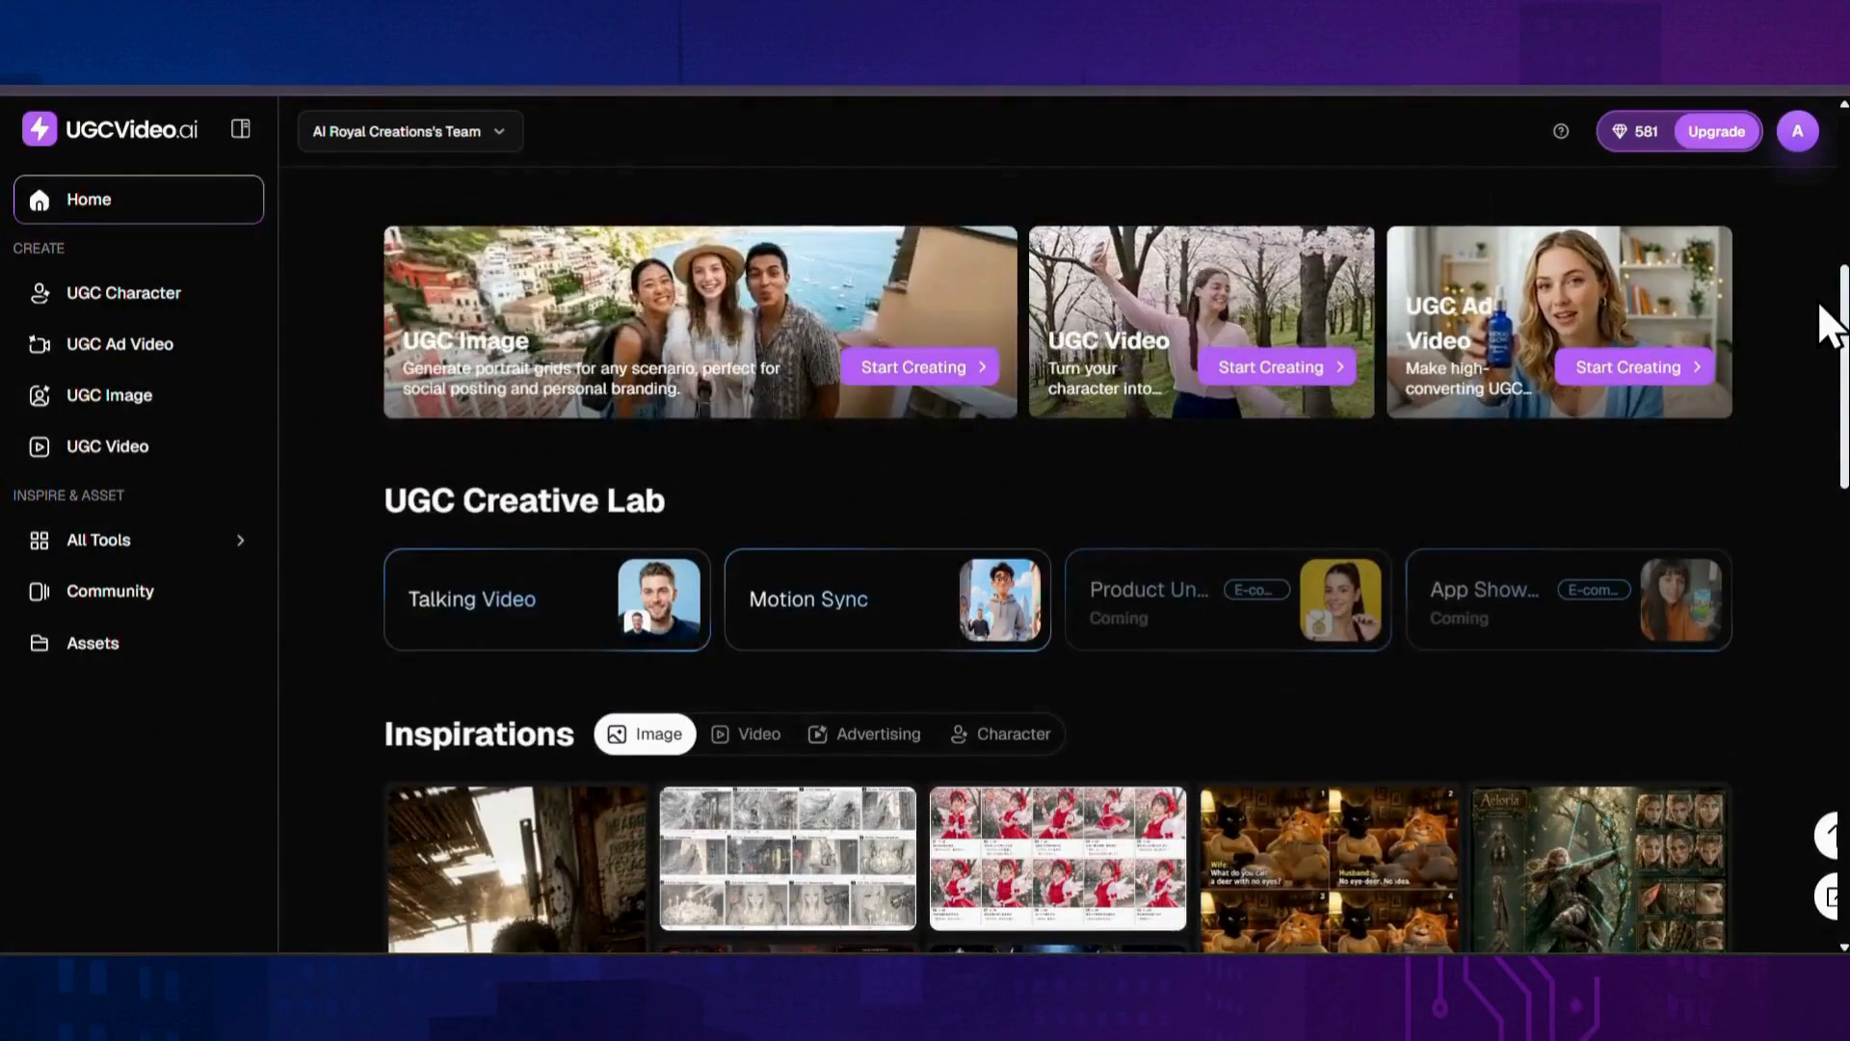
scroll(1831, 327, "down", 5)
scroll(1832, 327, "down", 5)
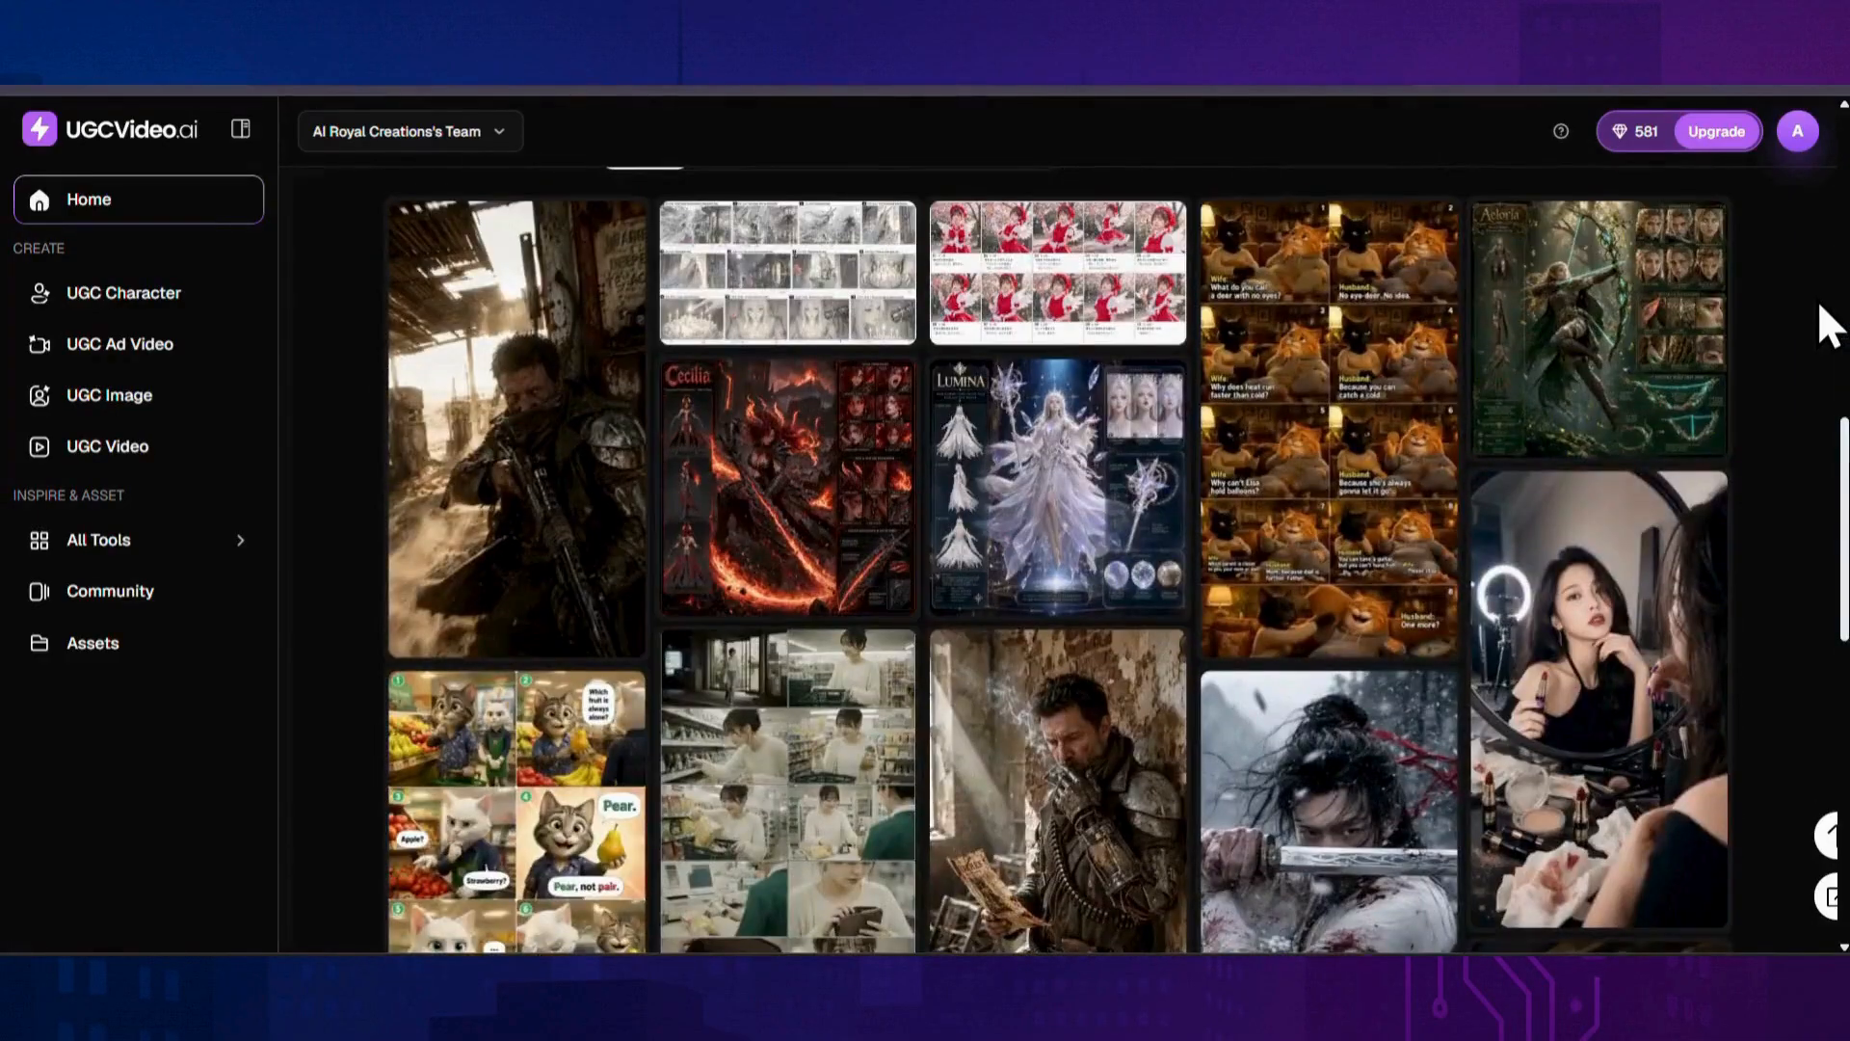
scroll(1828, 326, "down", 3)
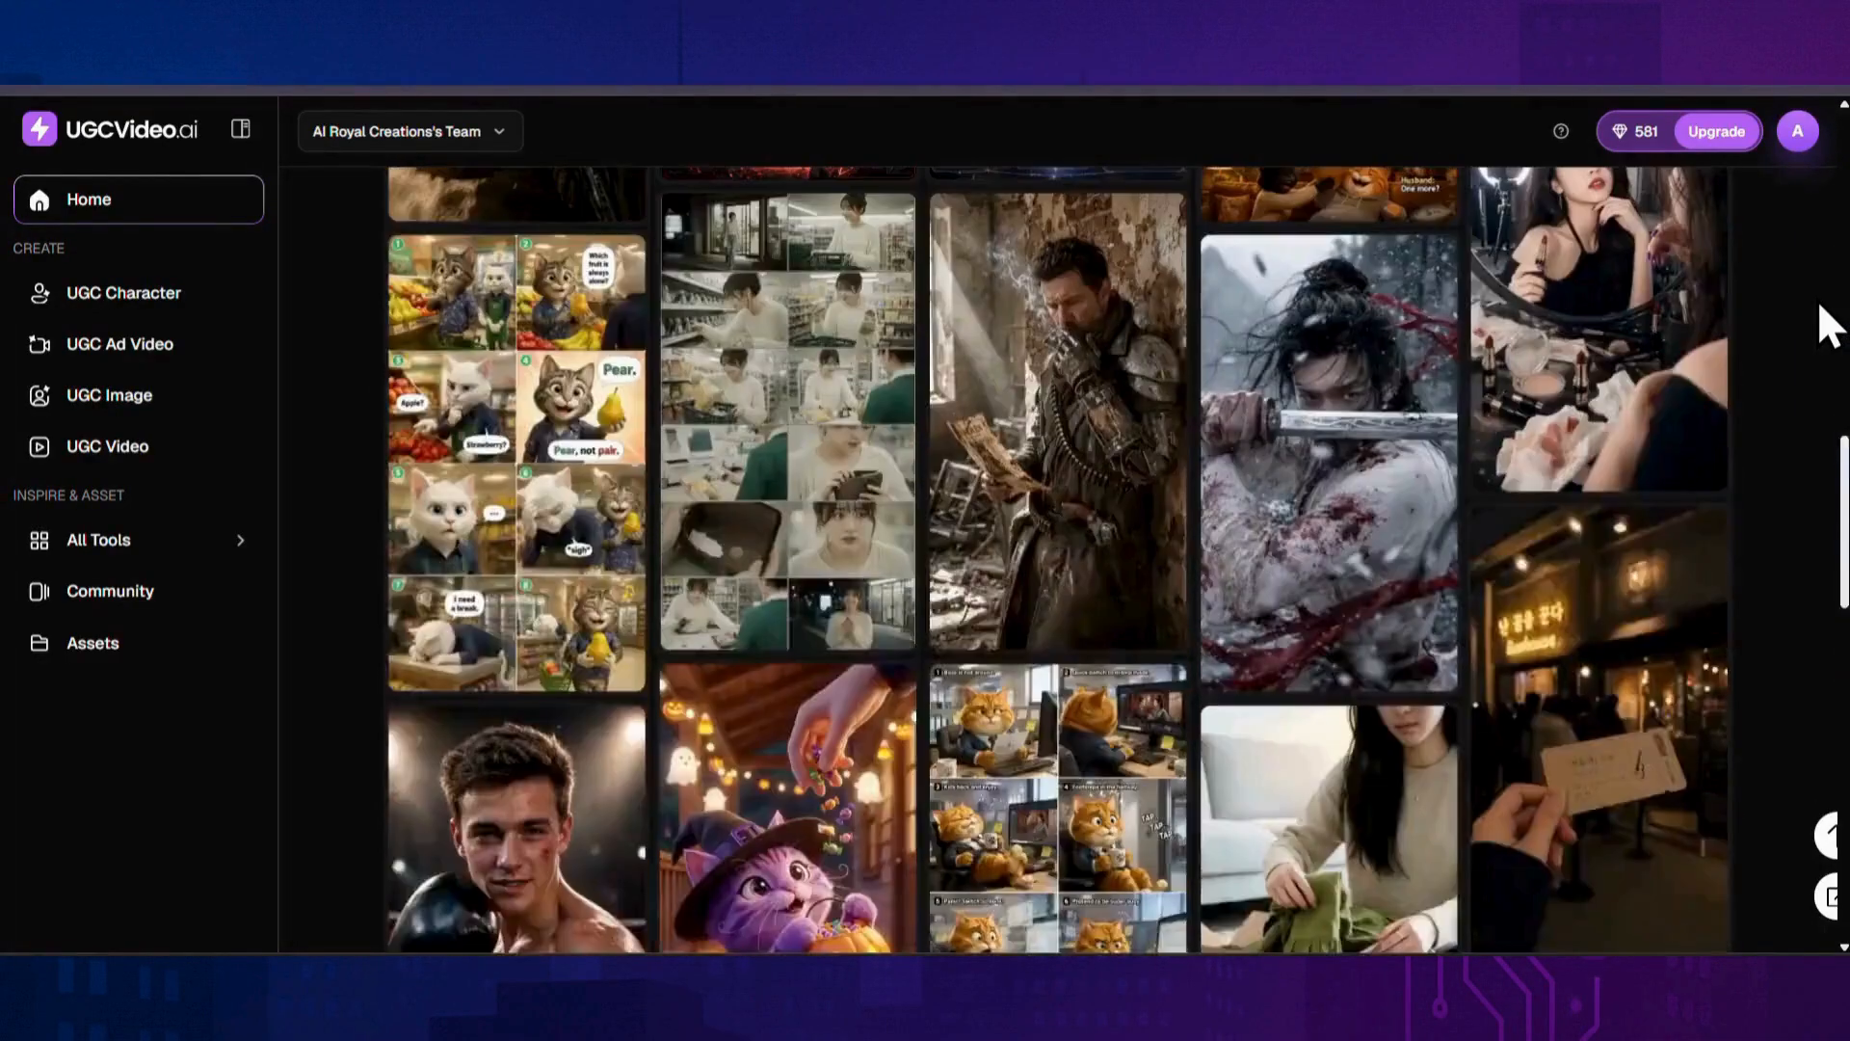
scroll(1828, 326, "down", 2)
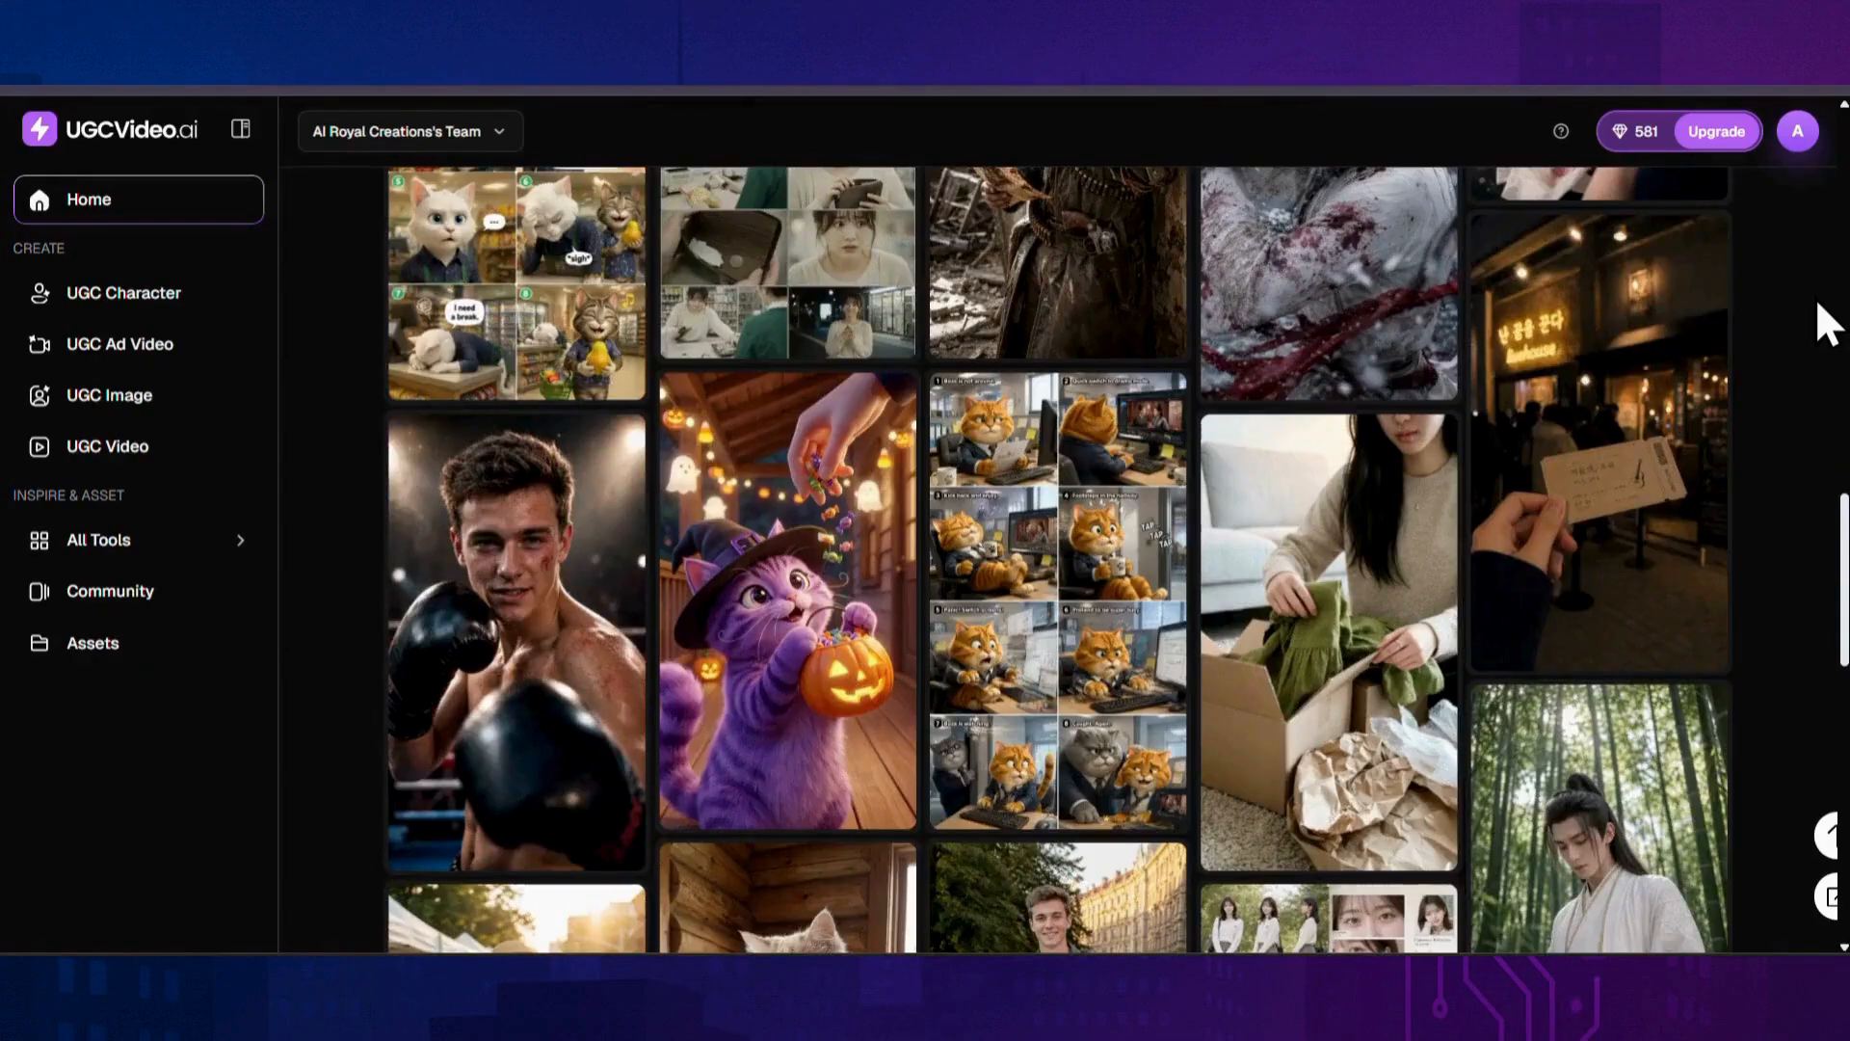
mouse_move(826, 674)
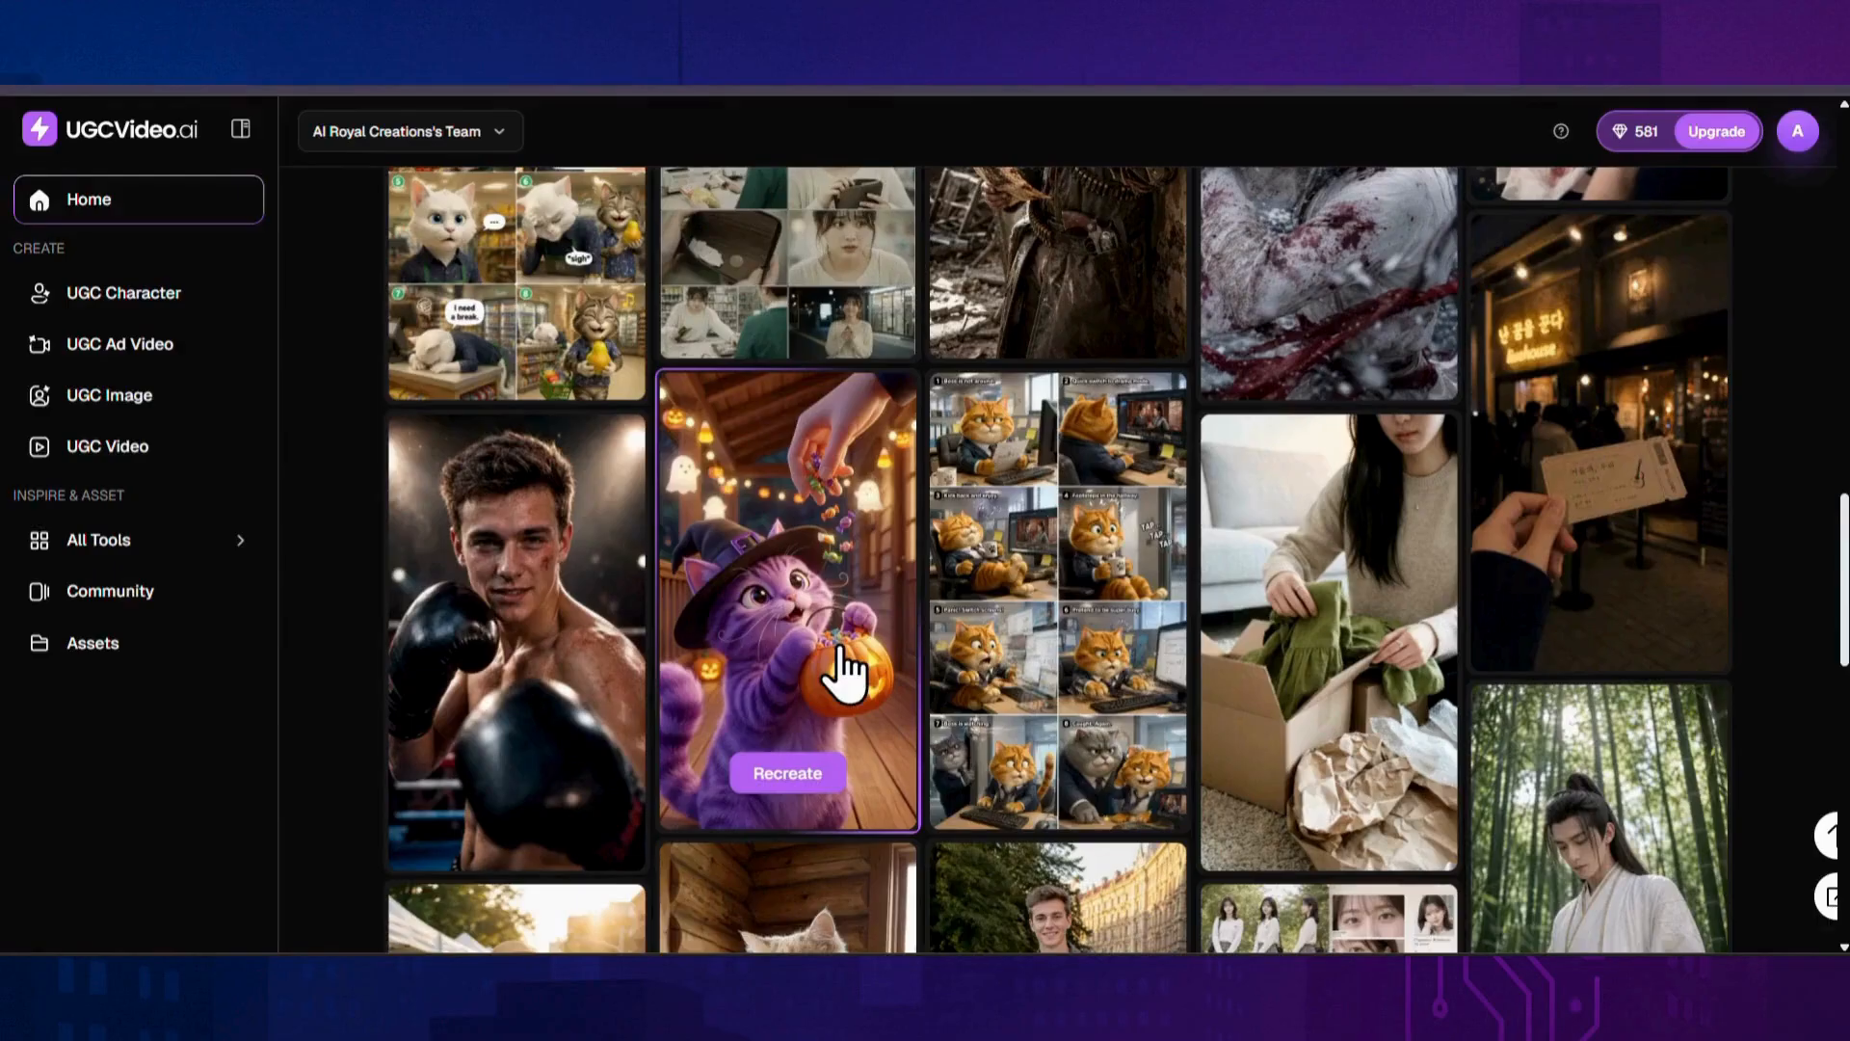
scroll(846, 672, "down", 3)
scroll(846, 672, "down", 5)
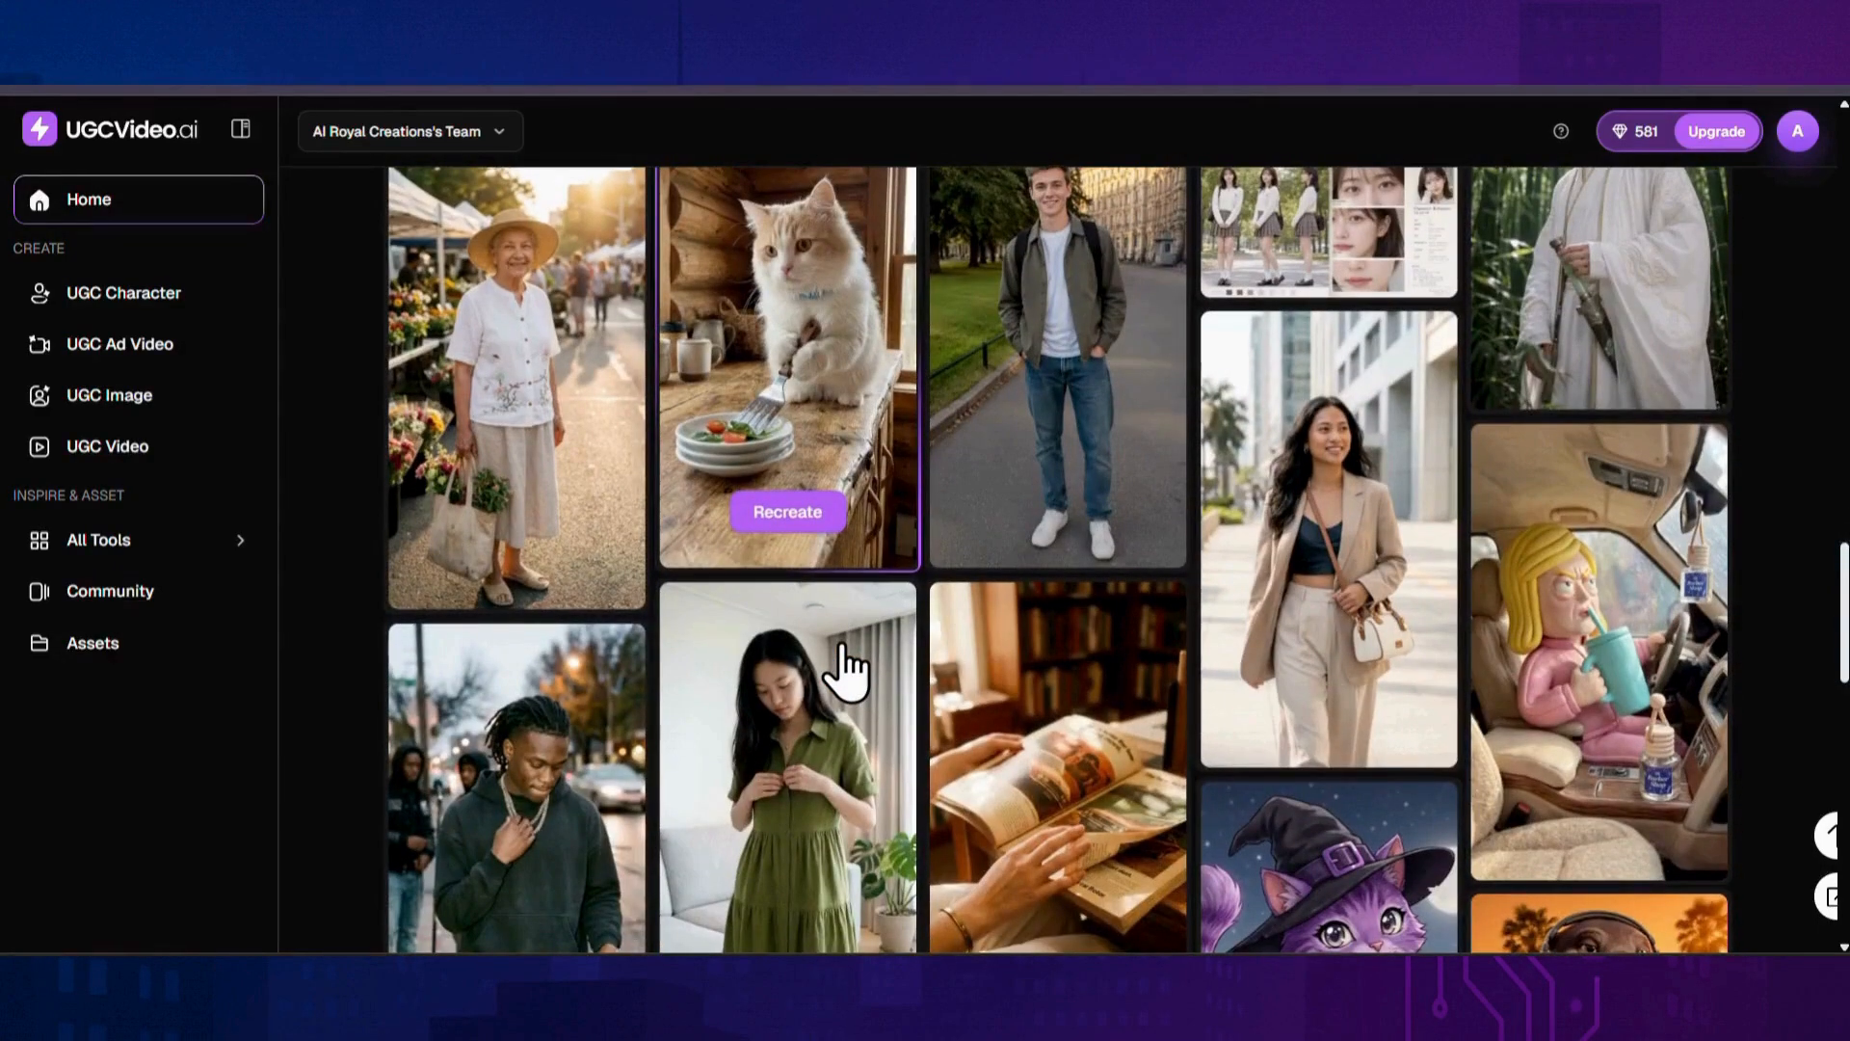
scroll(846, 671, "down", 5)
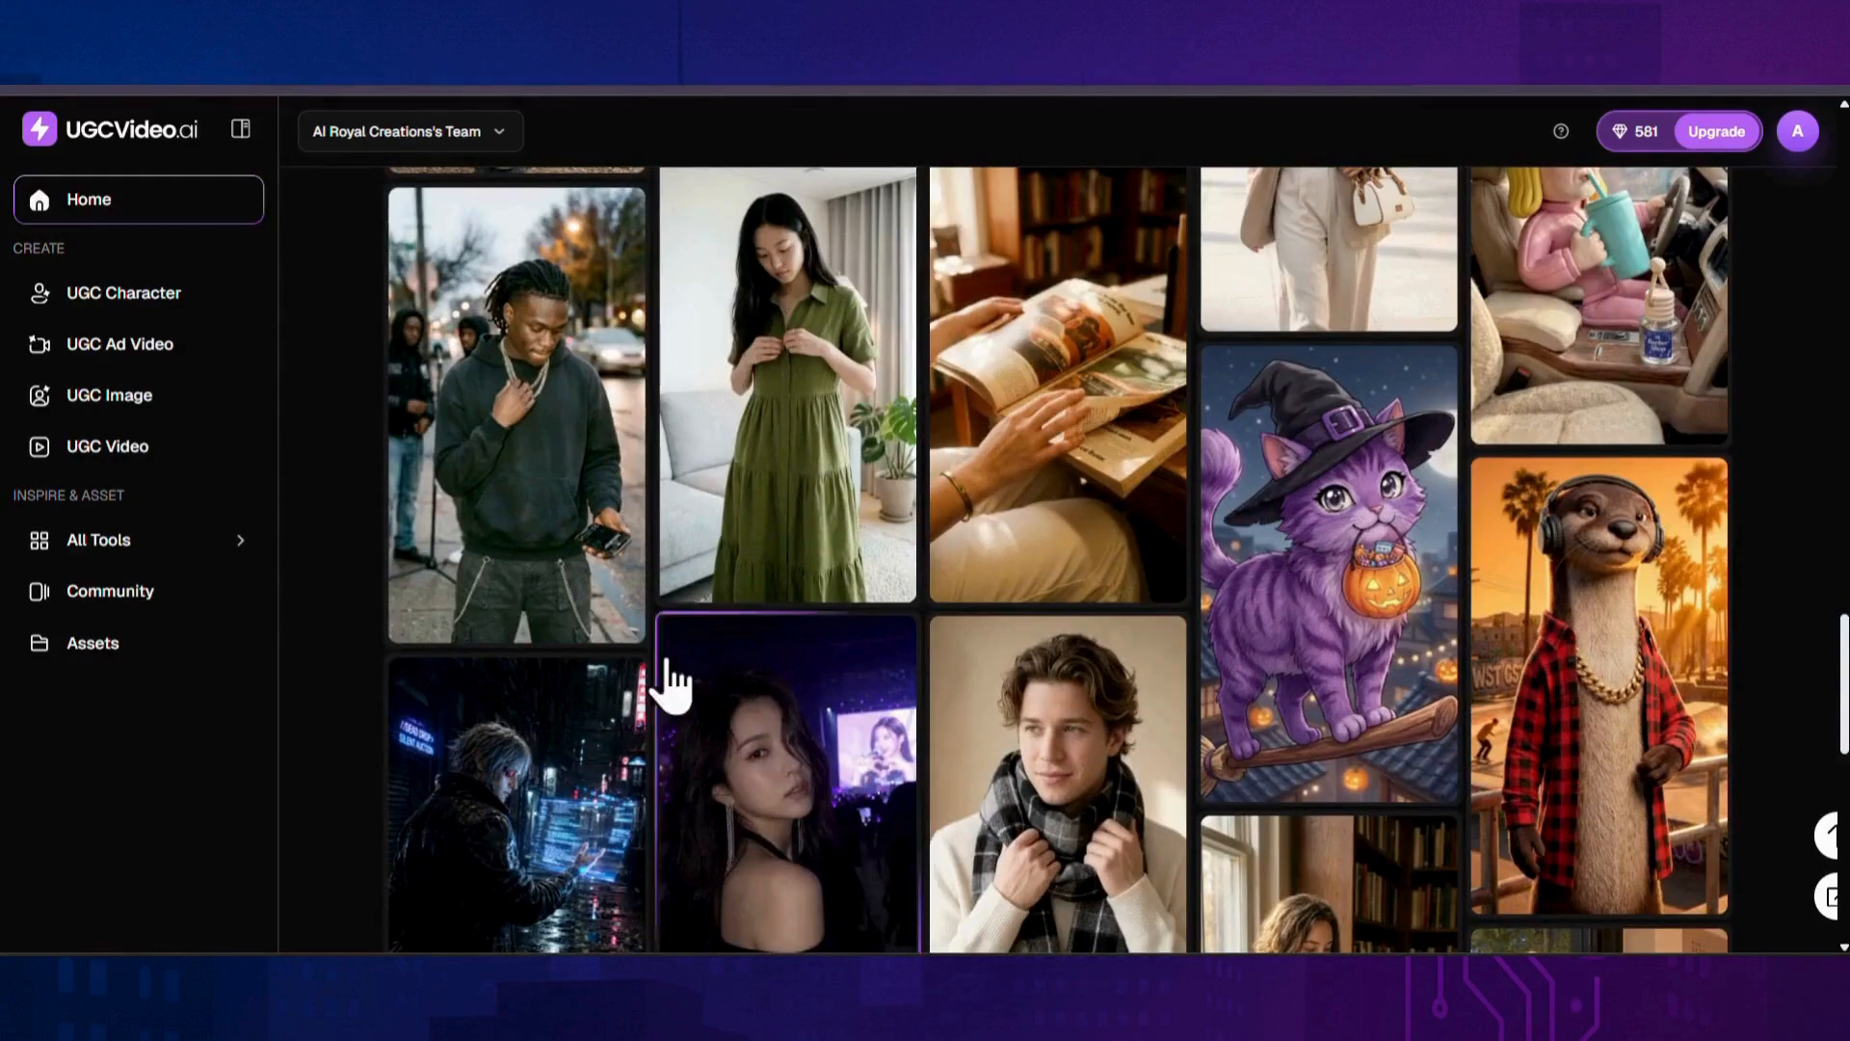
scroll(495, 558, "up", 15)
scroll(495, 555, "up", 10)
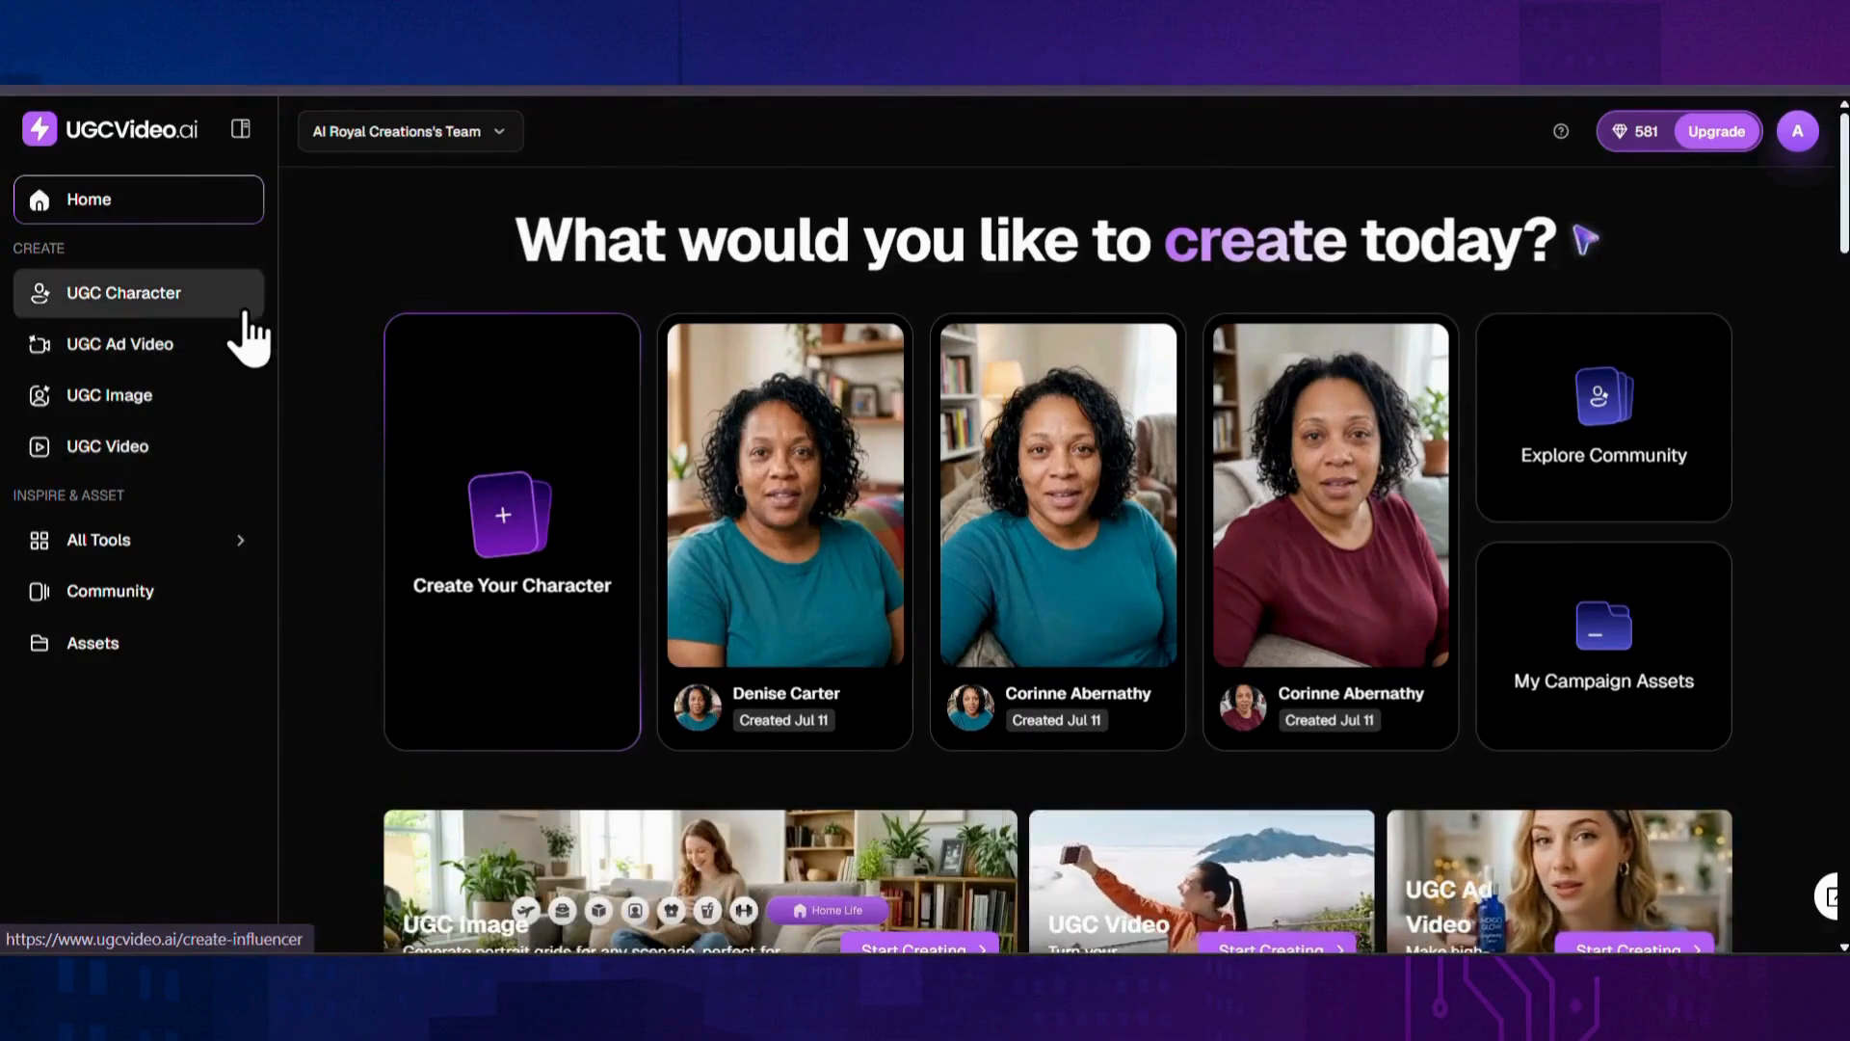
Step: Start a new UGC character from an image and upload the portrait of the woman with glasses as reference
mouse_move(221, 540)
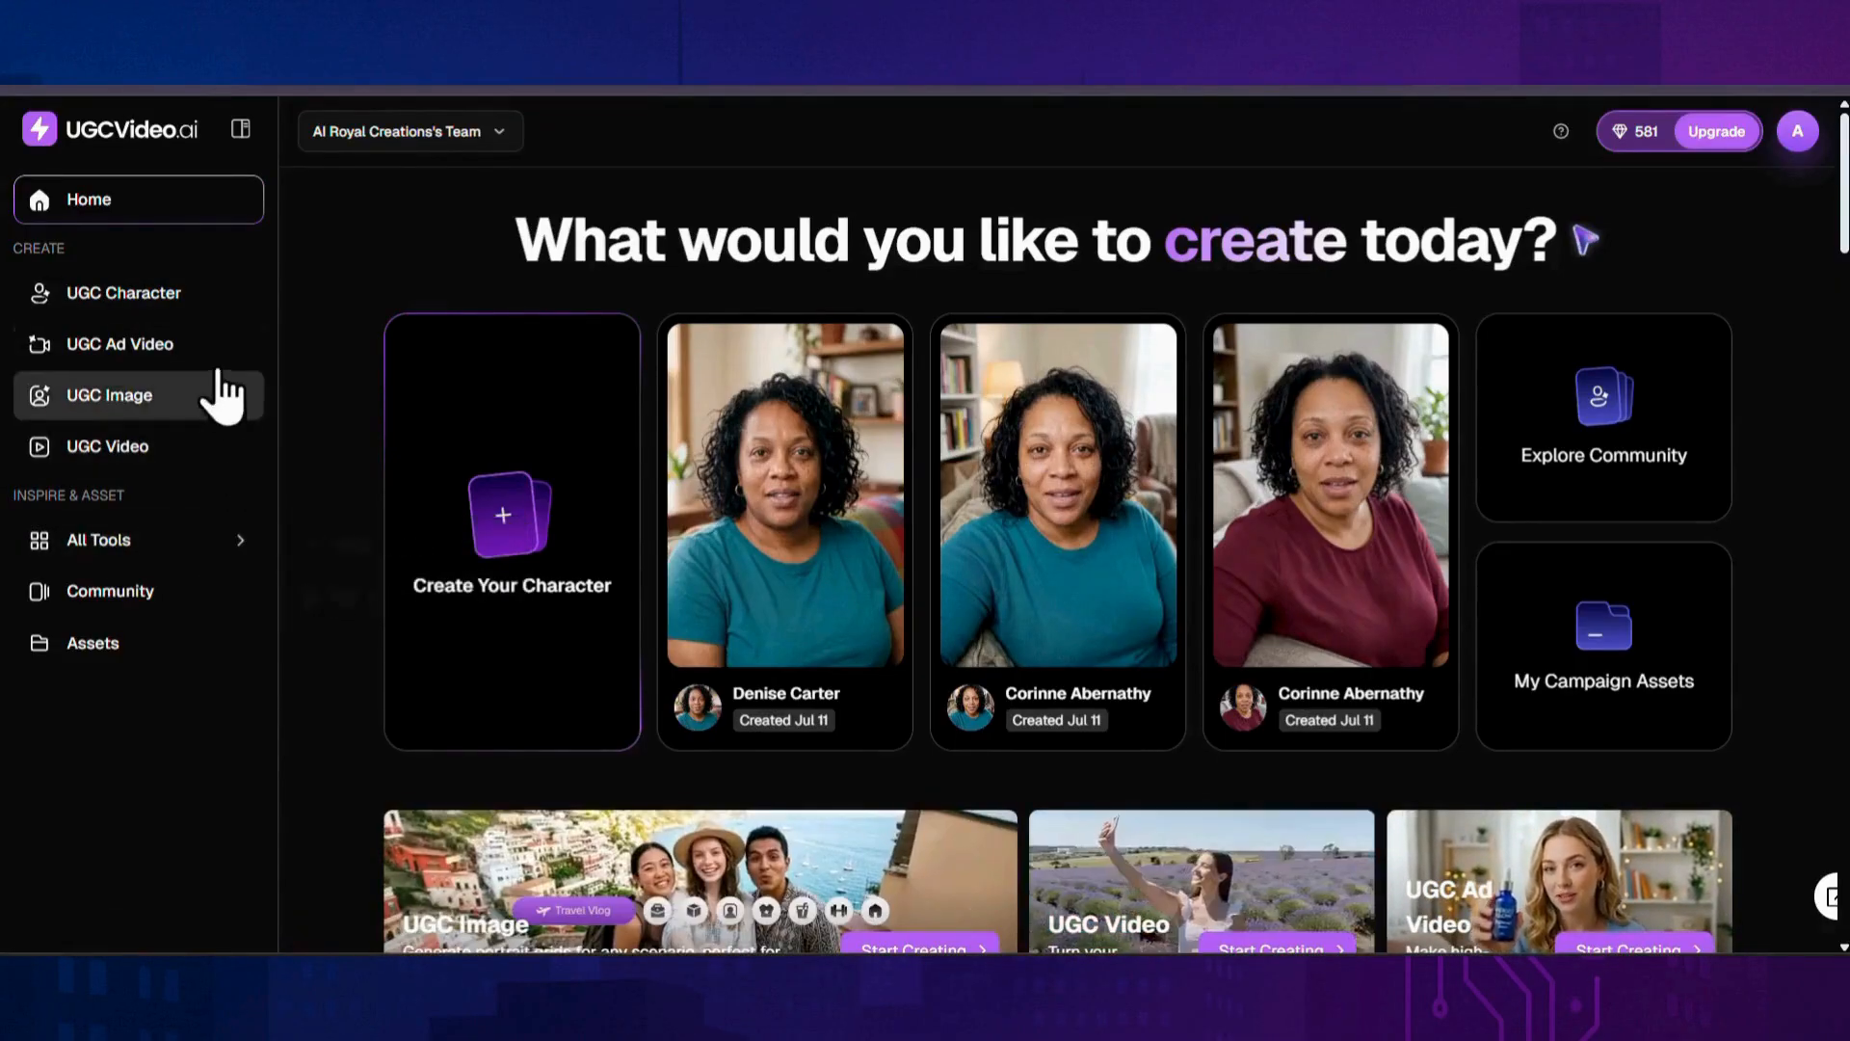
left_click(200, 302)
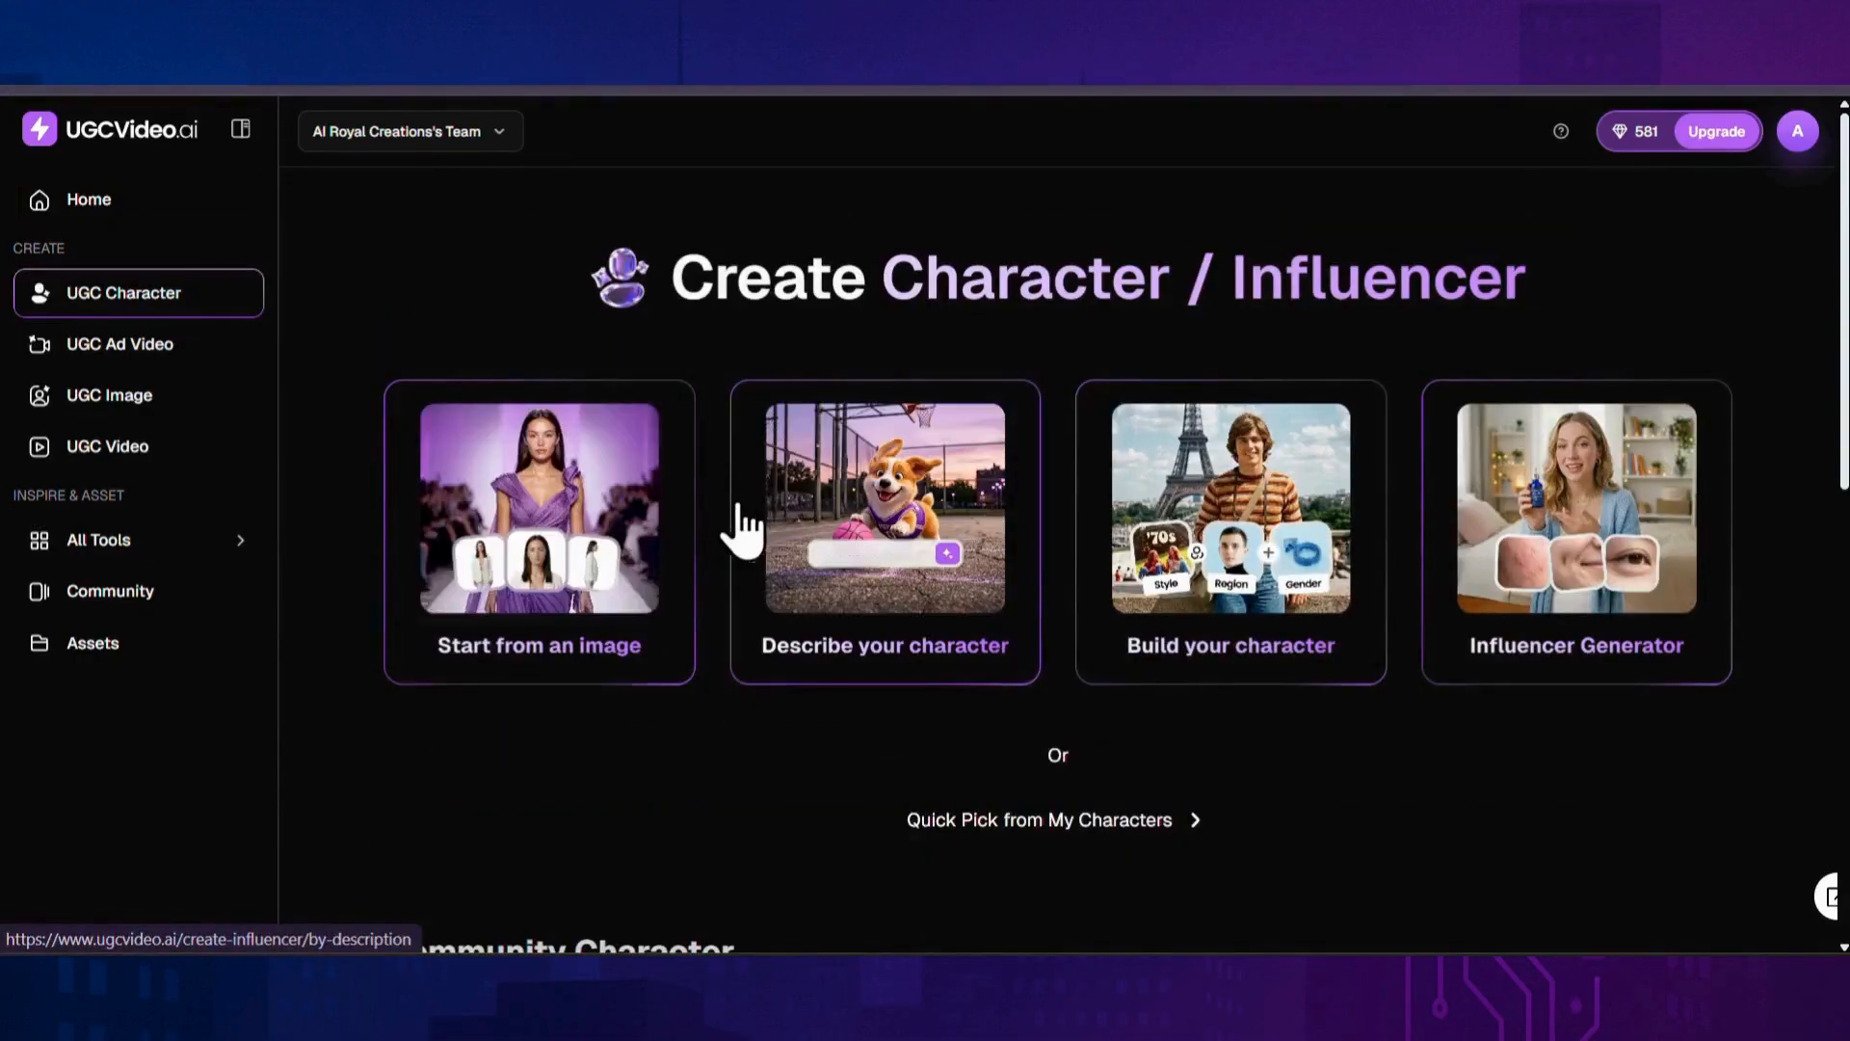
left_click(616, 527)
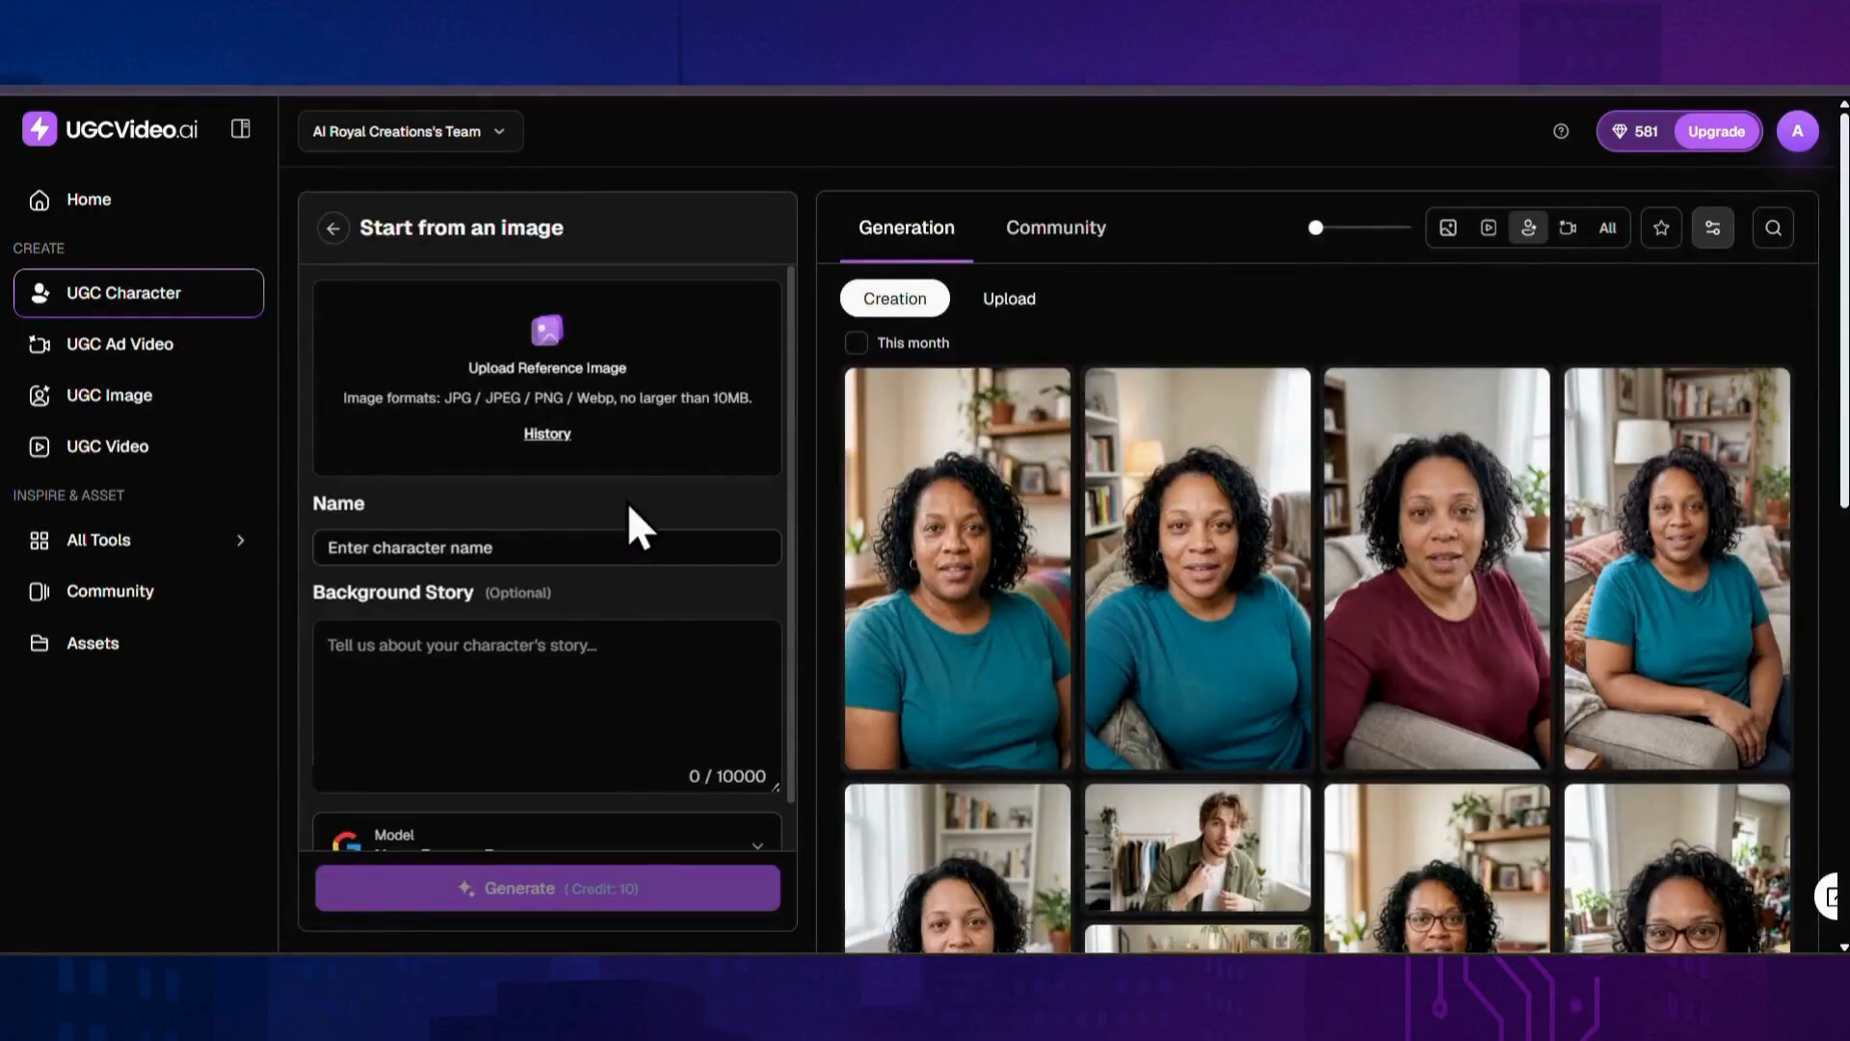
left_click(589, 356)
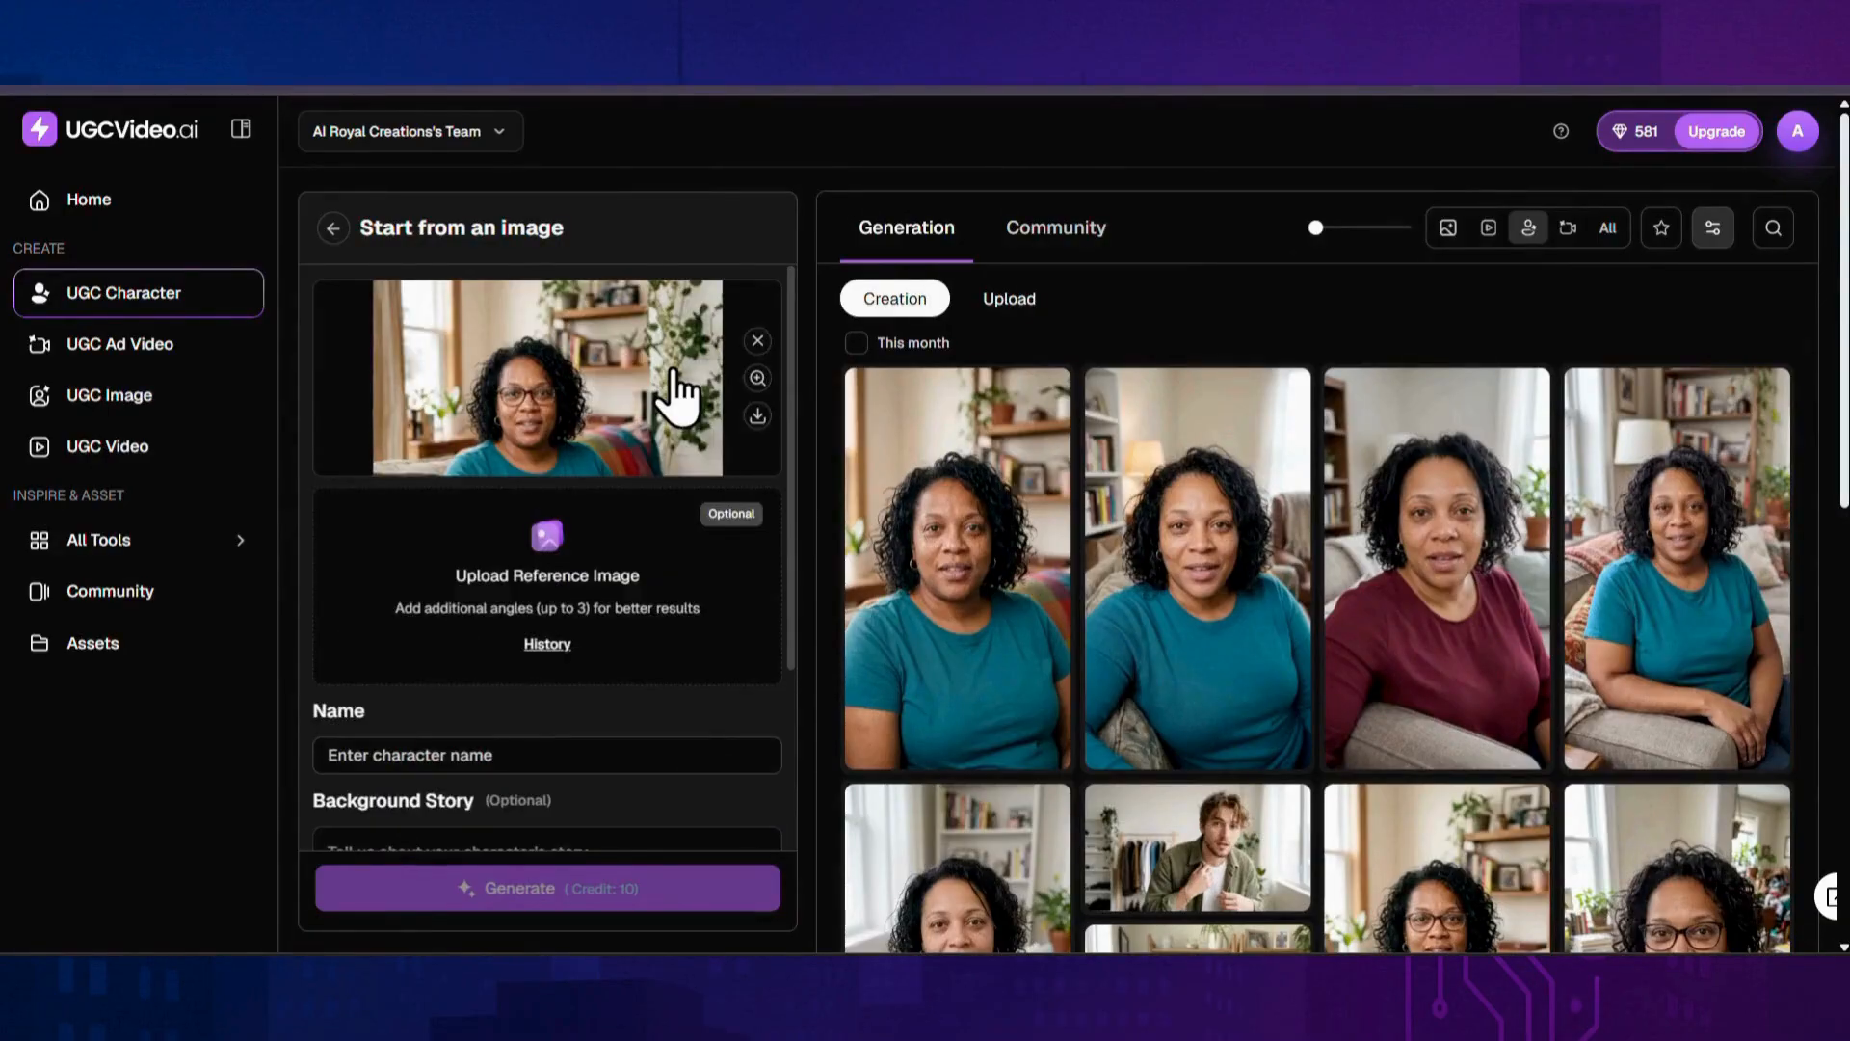
Step: Enter the character's name and paste the prepared background story
scroll(677, 390, "down", 3)
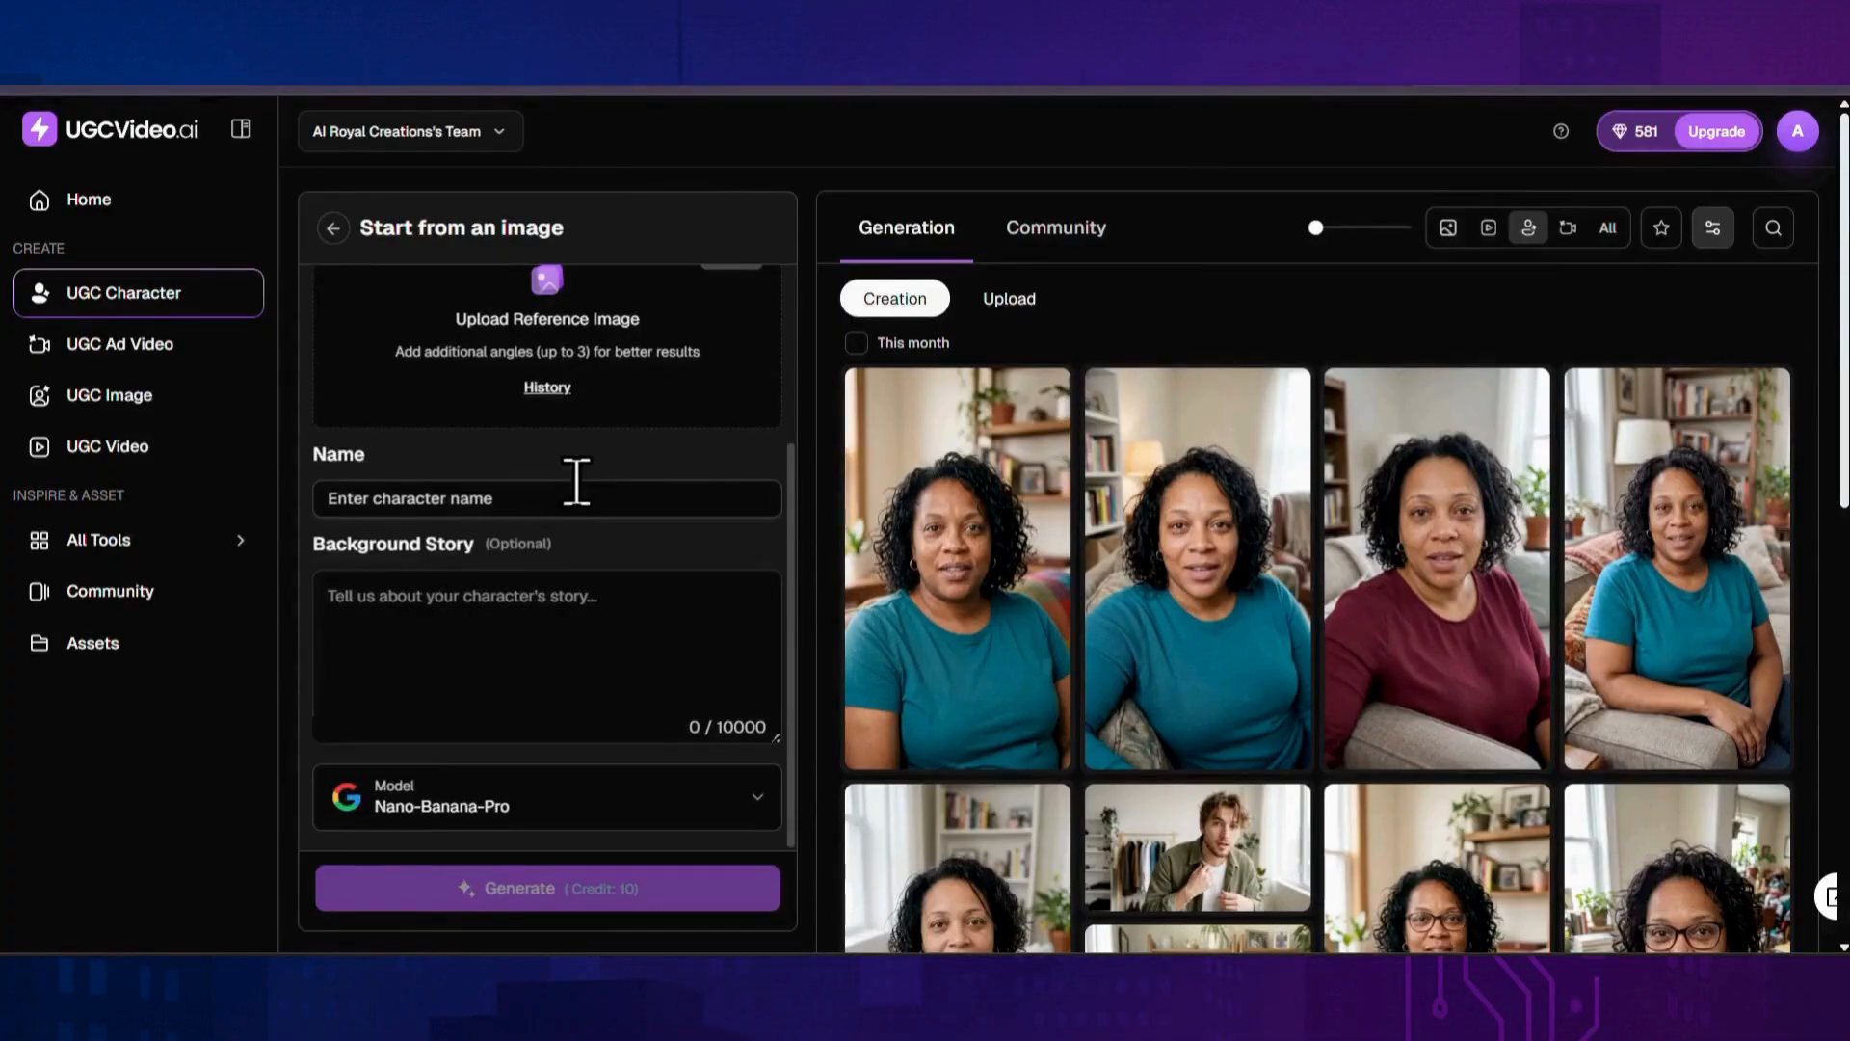
left_click(576, 481)
type("Mary ")
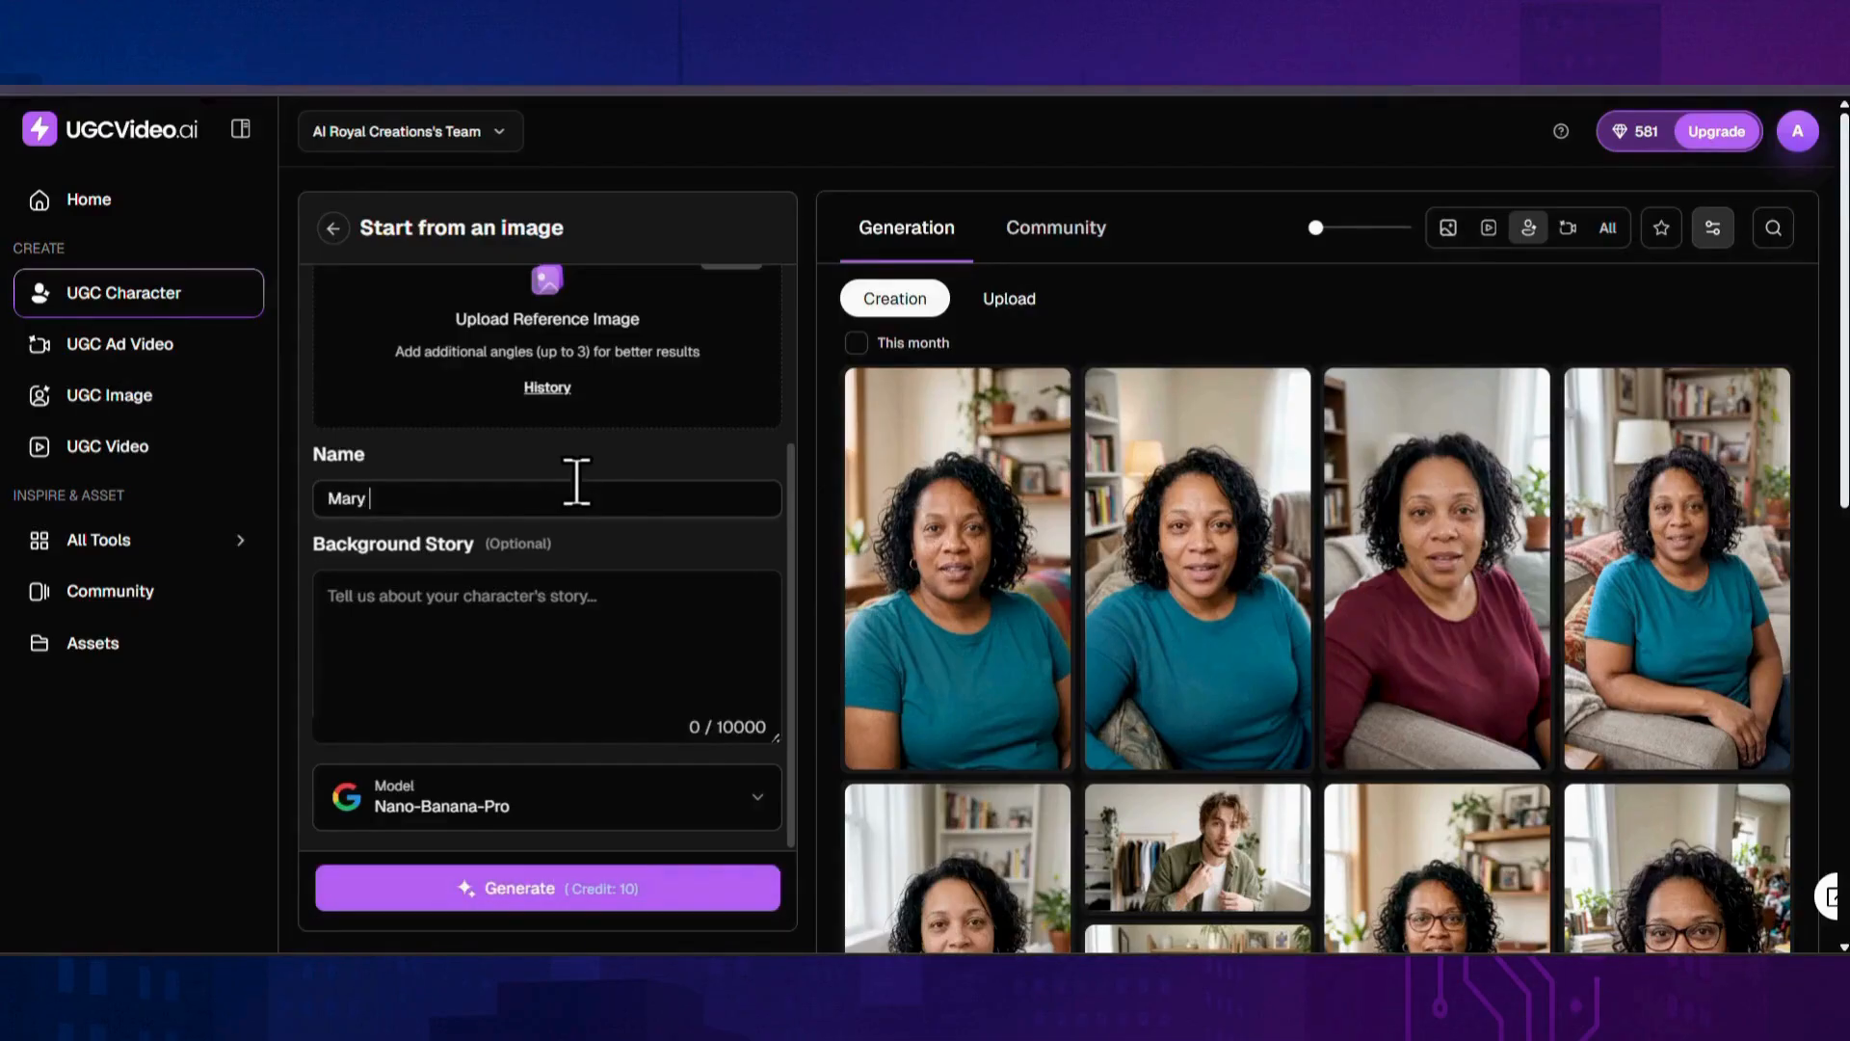
type("Carter")
left_click(477, 596)
key("ctrl+v")
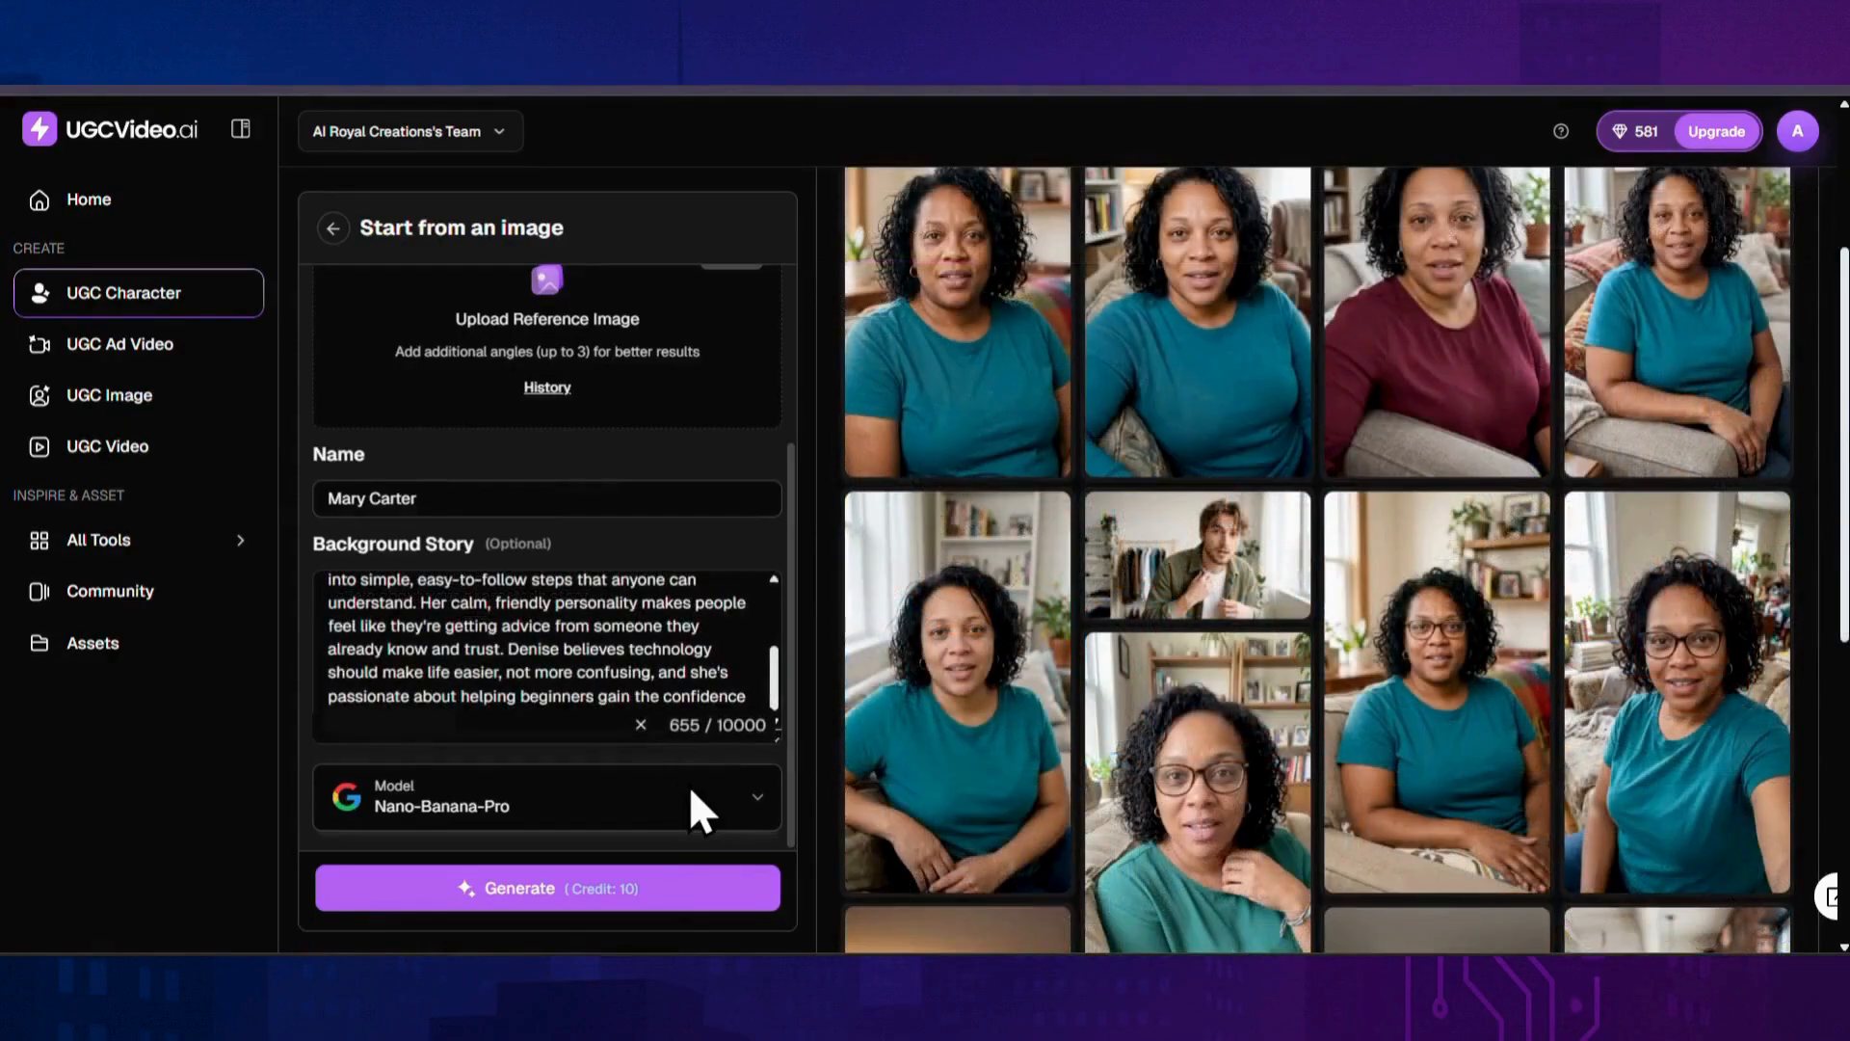
Step: Check the available models, keep Nano-Banana-Pro, and generate the character from the reference image
left_click(696, 809)
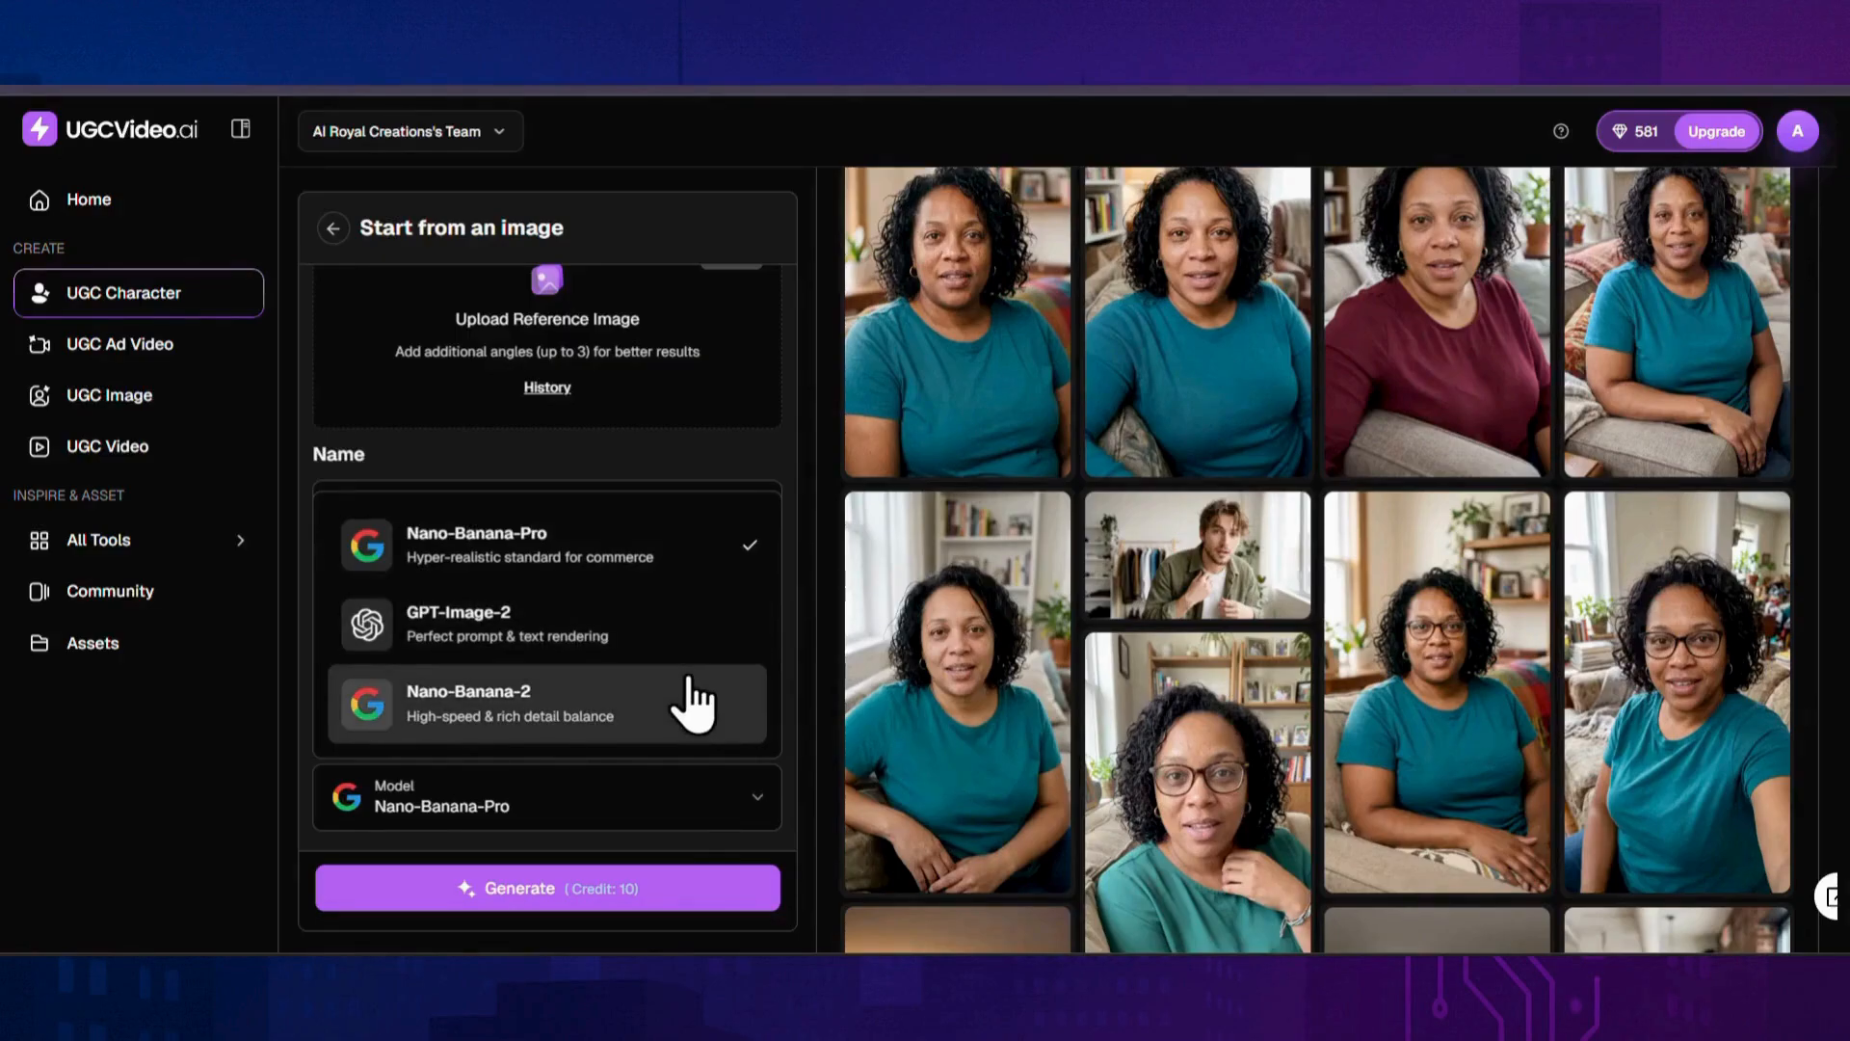
left_click(586, 898)
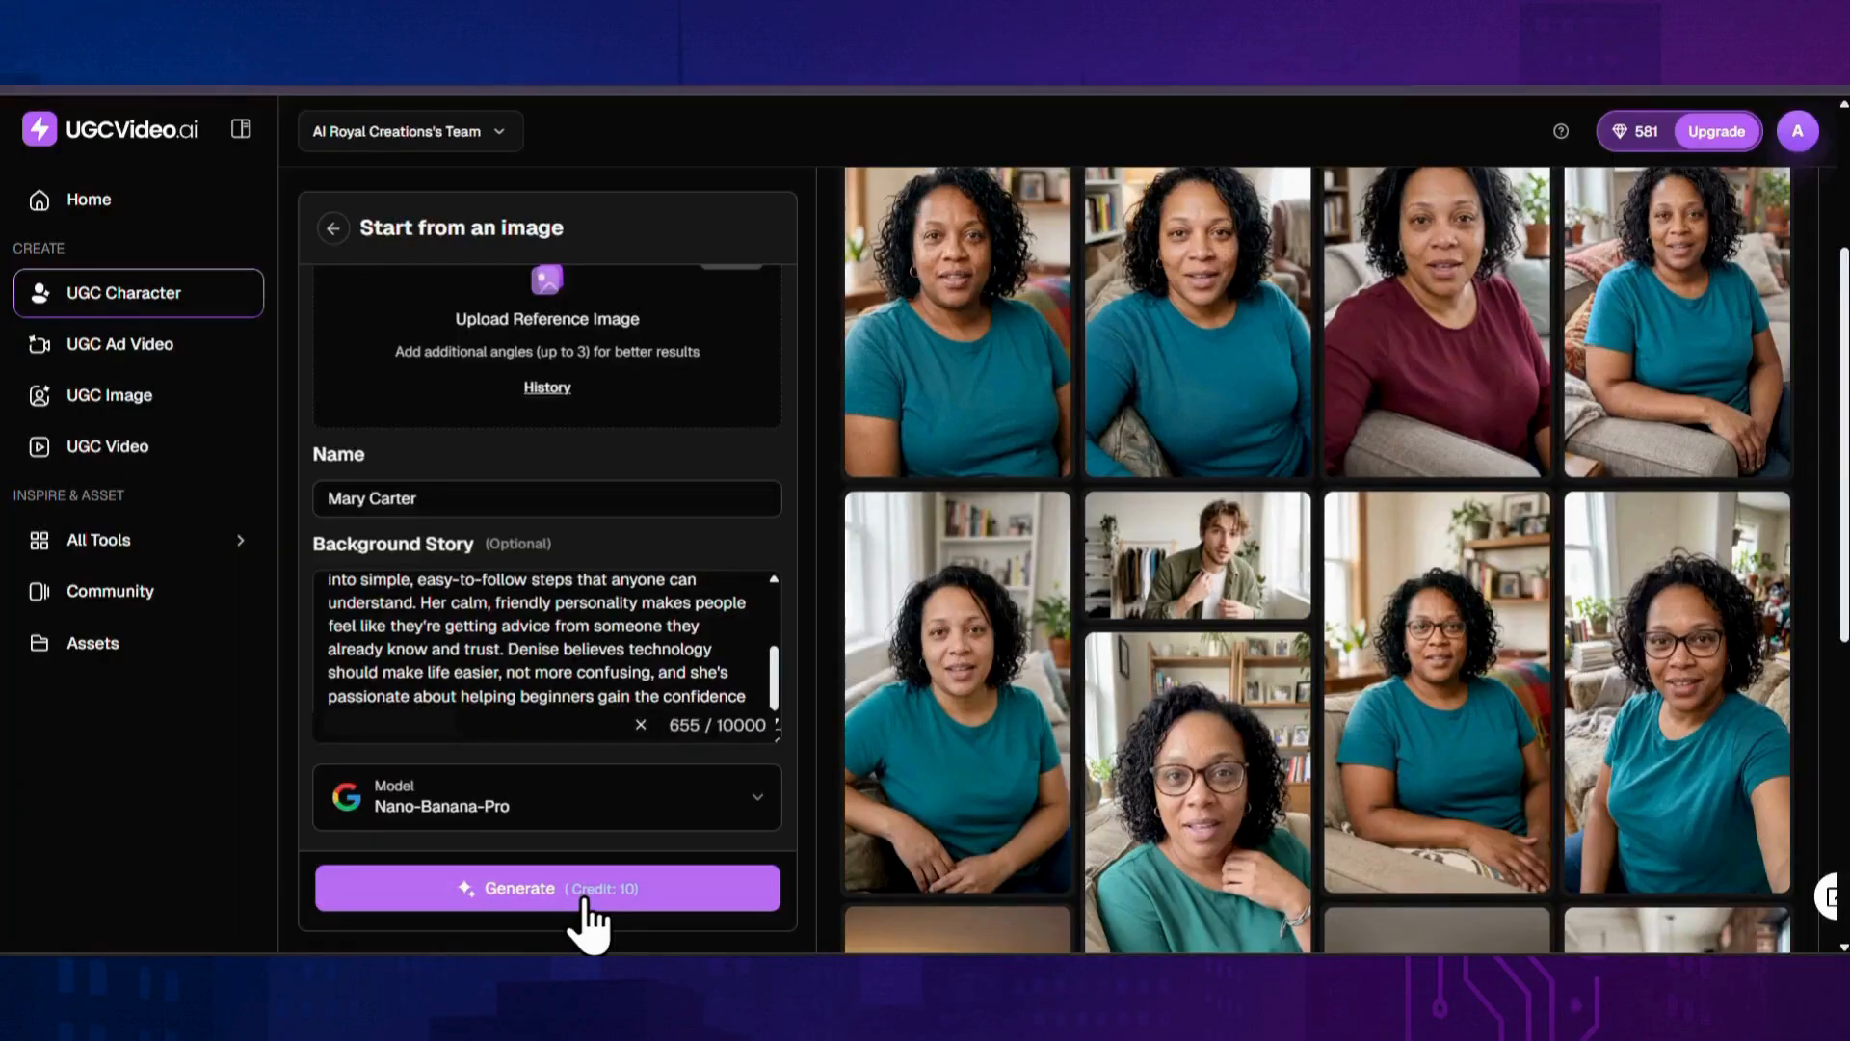
scroll(1096, 742, "up", 2)
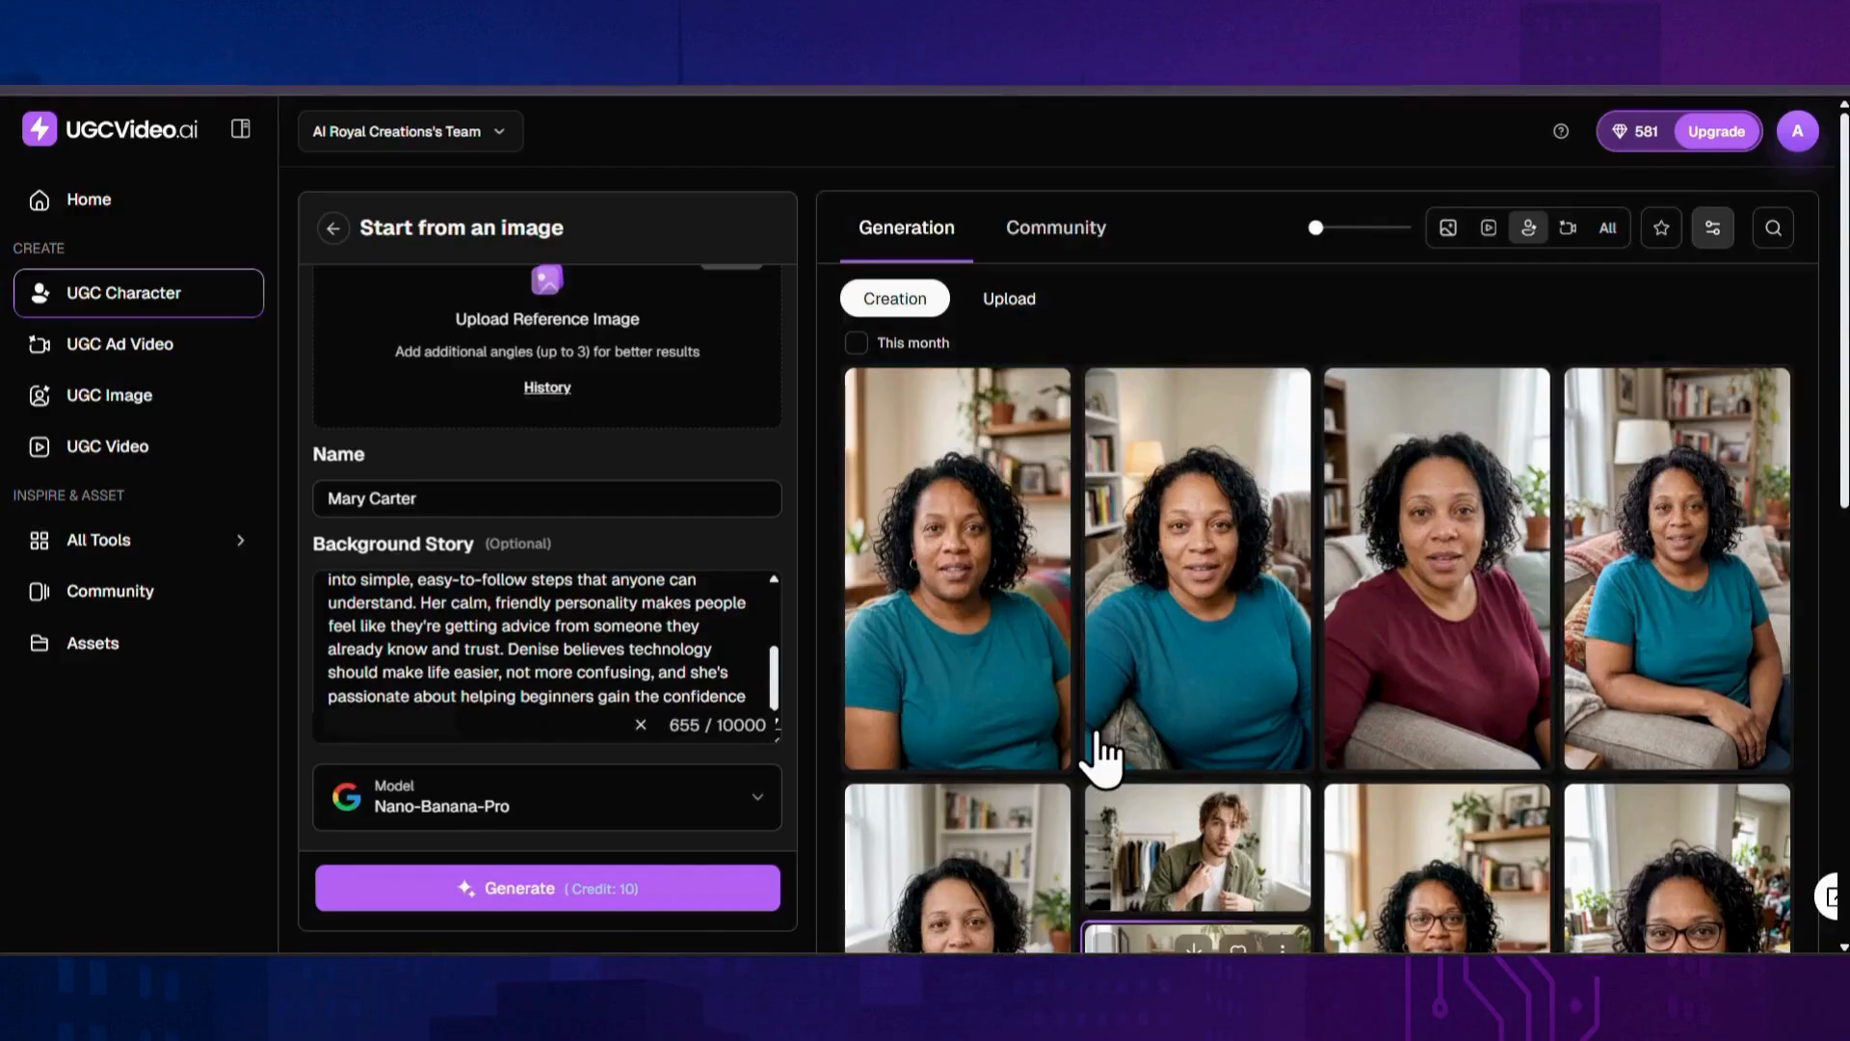
left_click(696, 885)
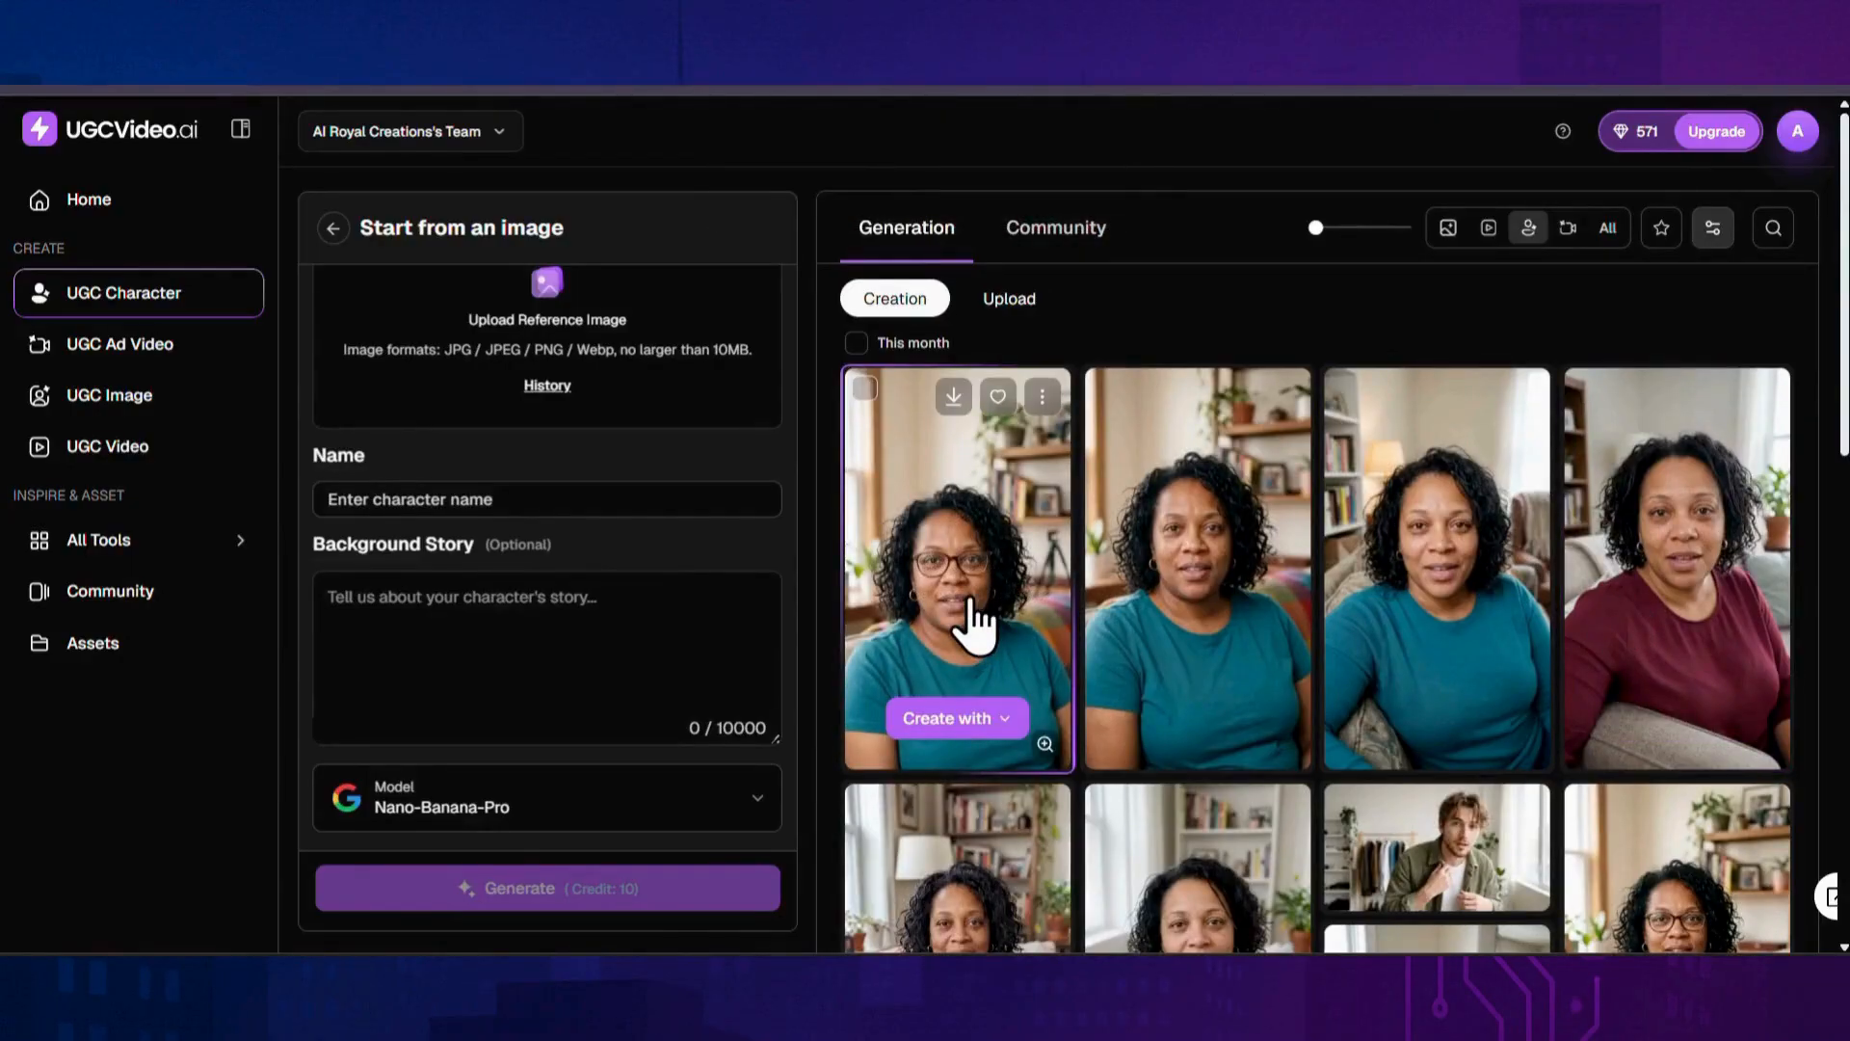
Step: Open the Describe your character form and review the available art styles
left_click(973, 622)
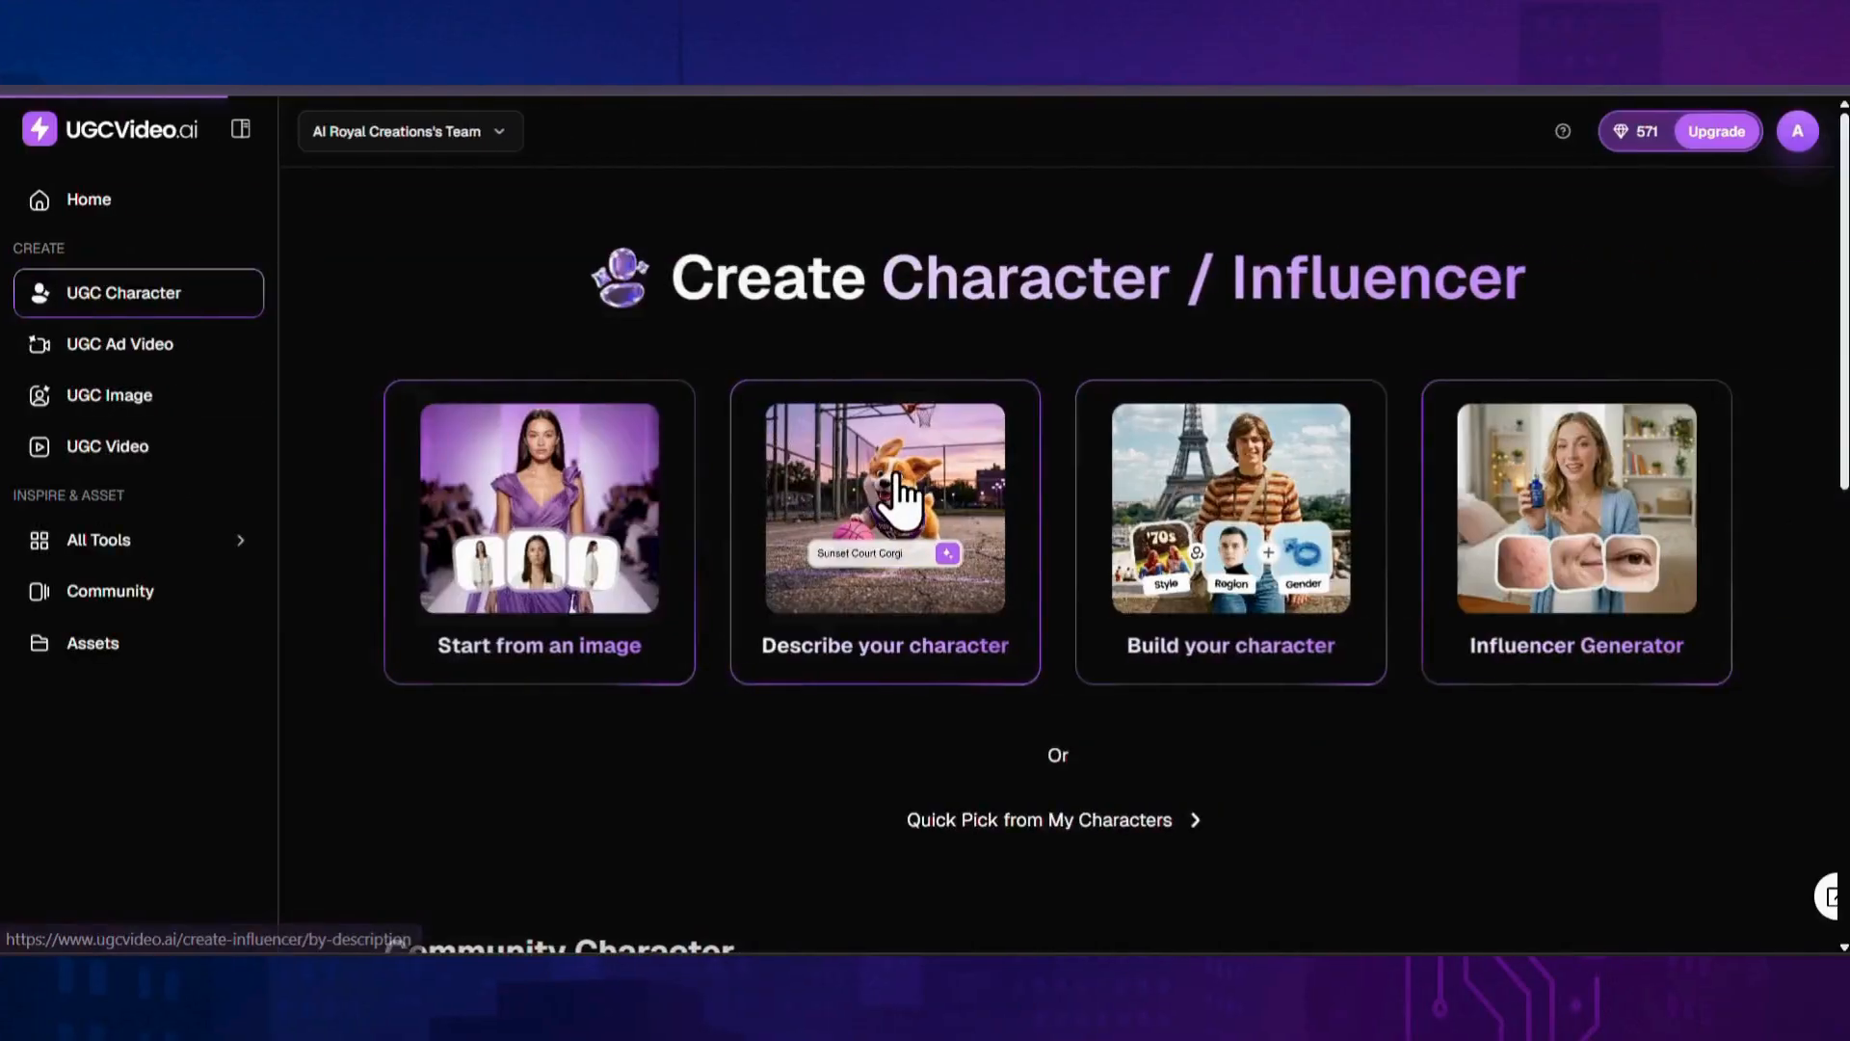
left_click(892, 497)
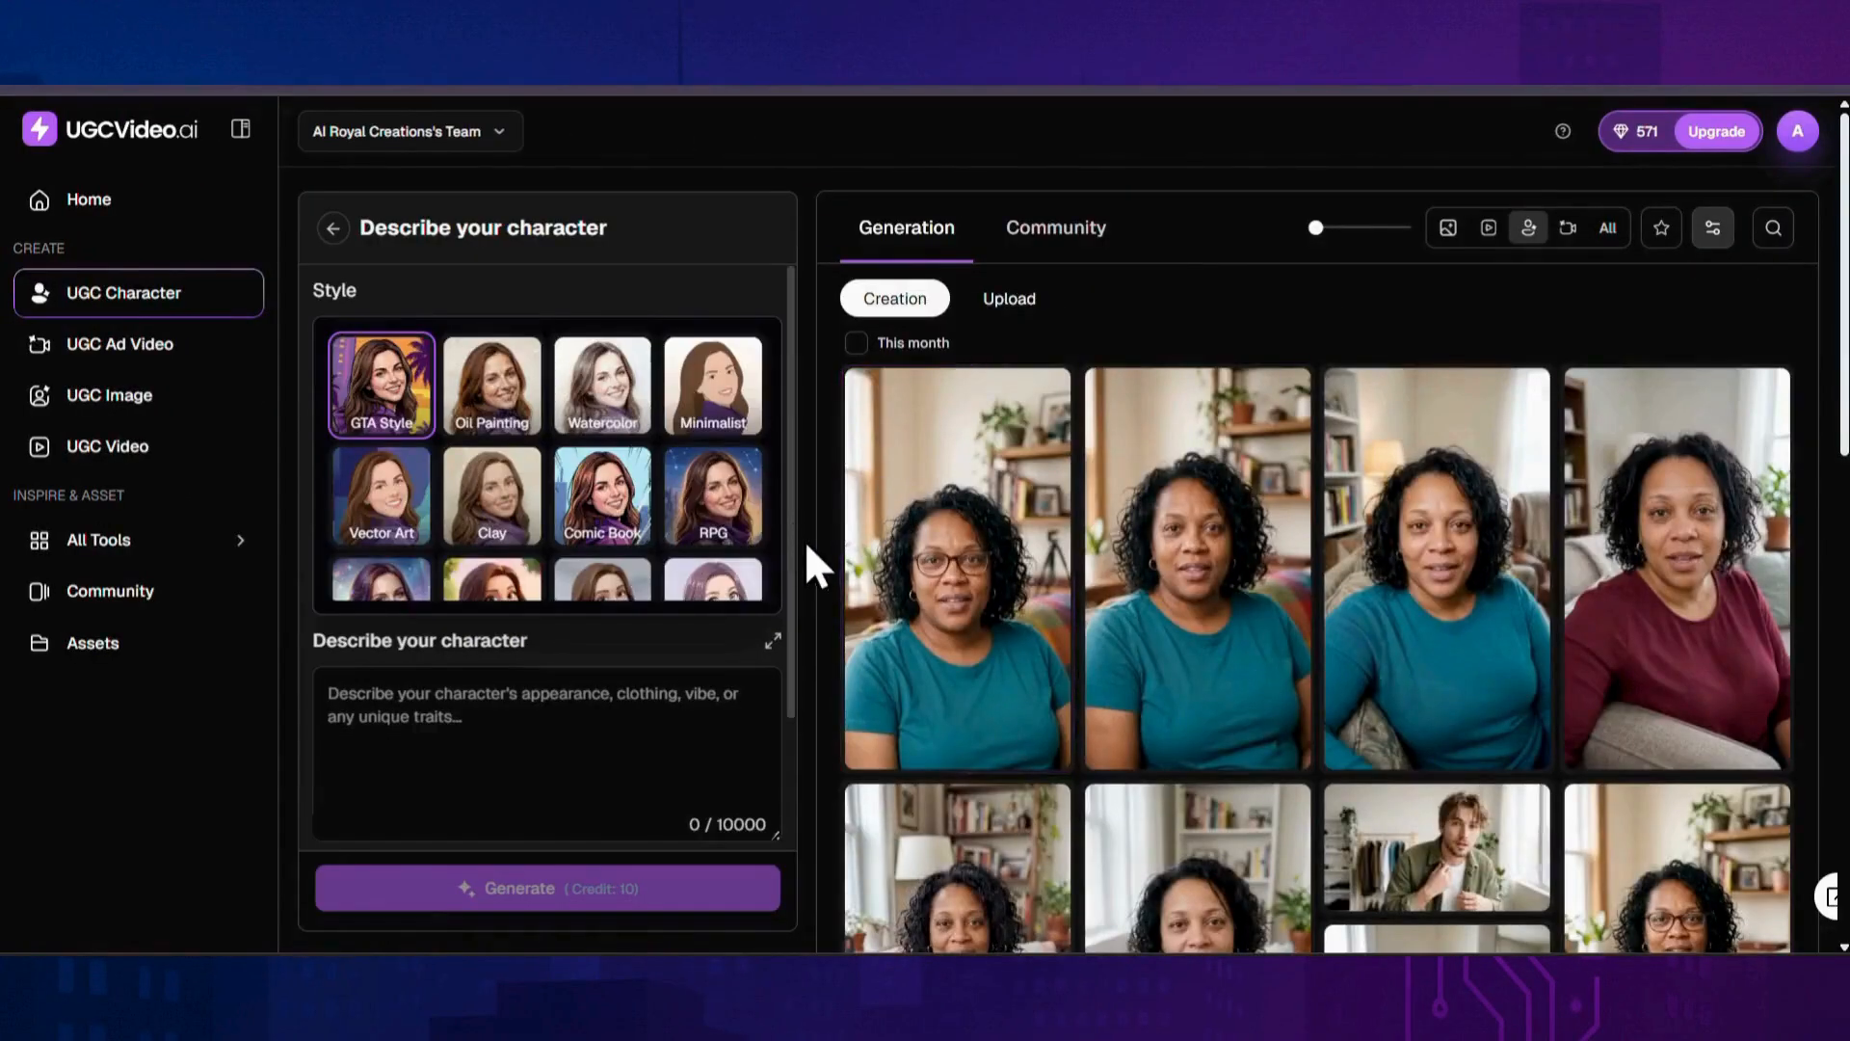
scroll(752, 501, "down", 3)
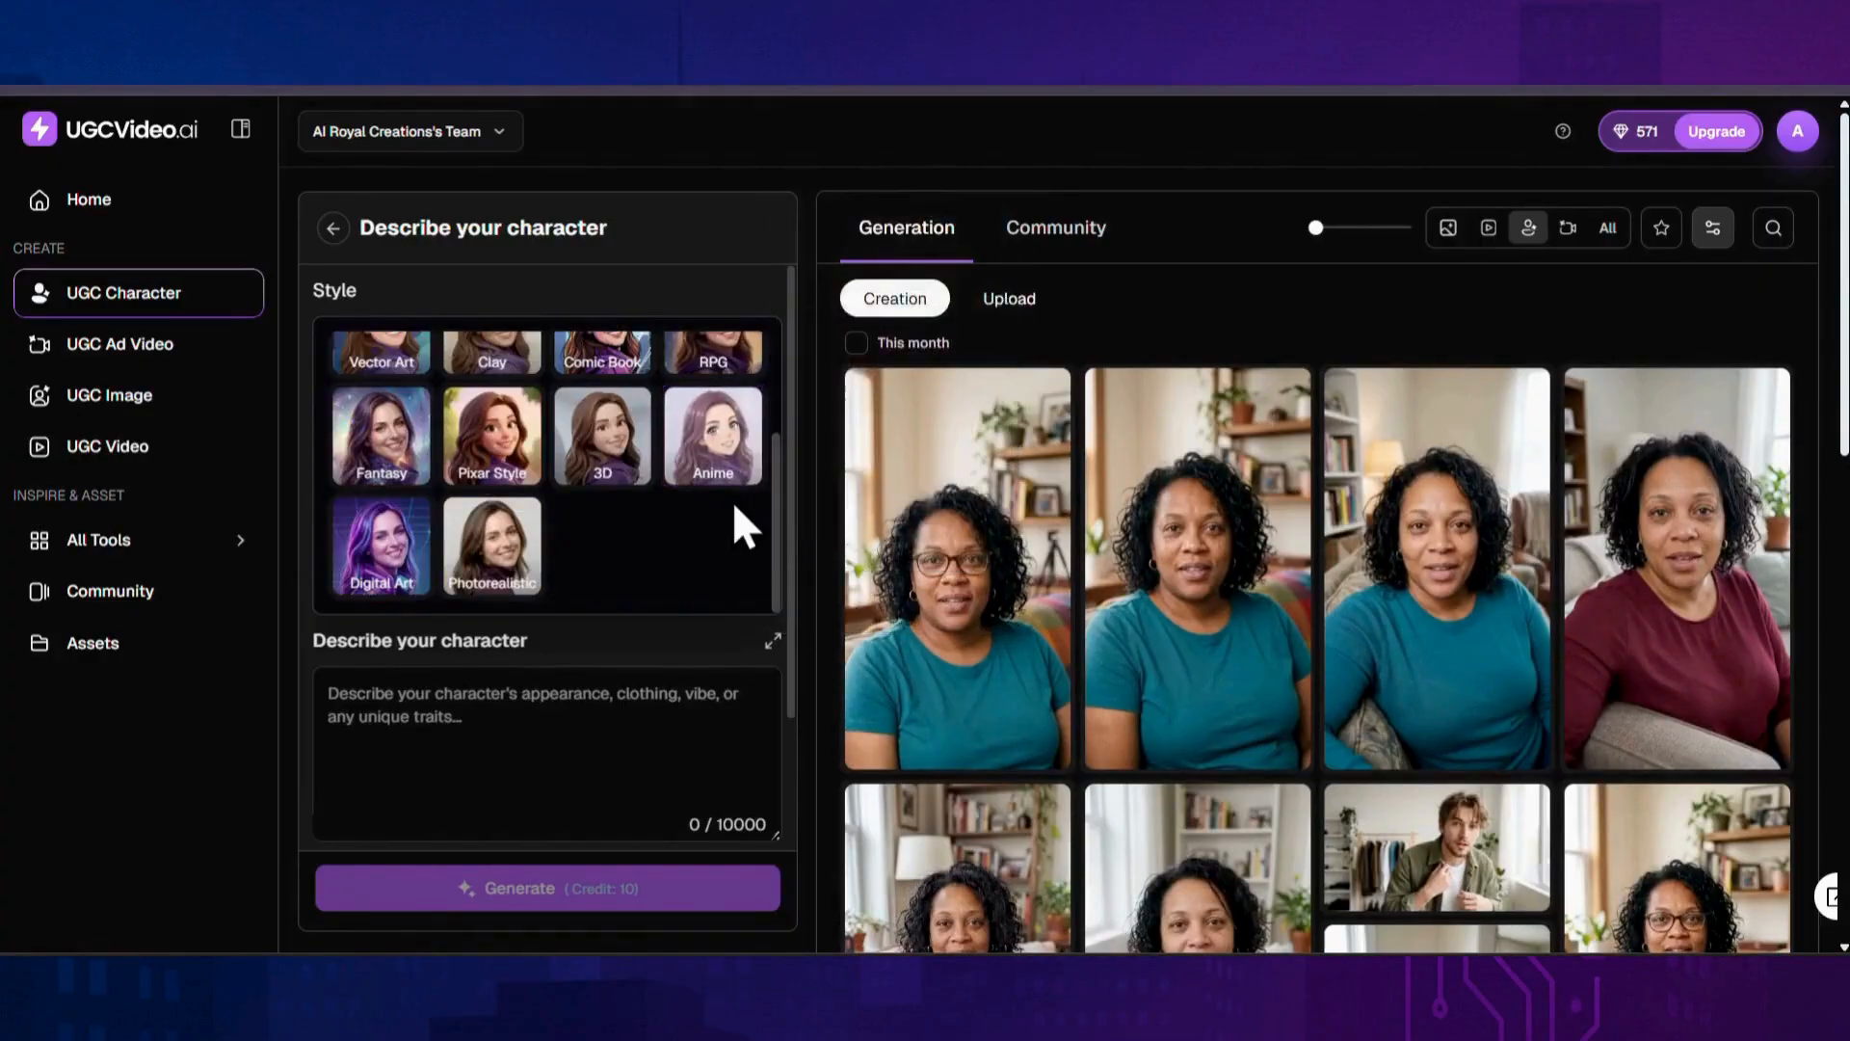
scroll(731, 501, "down", 2)
scroll(684, 492, "up", 5)
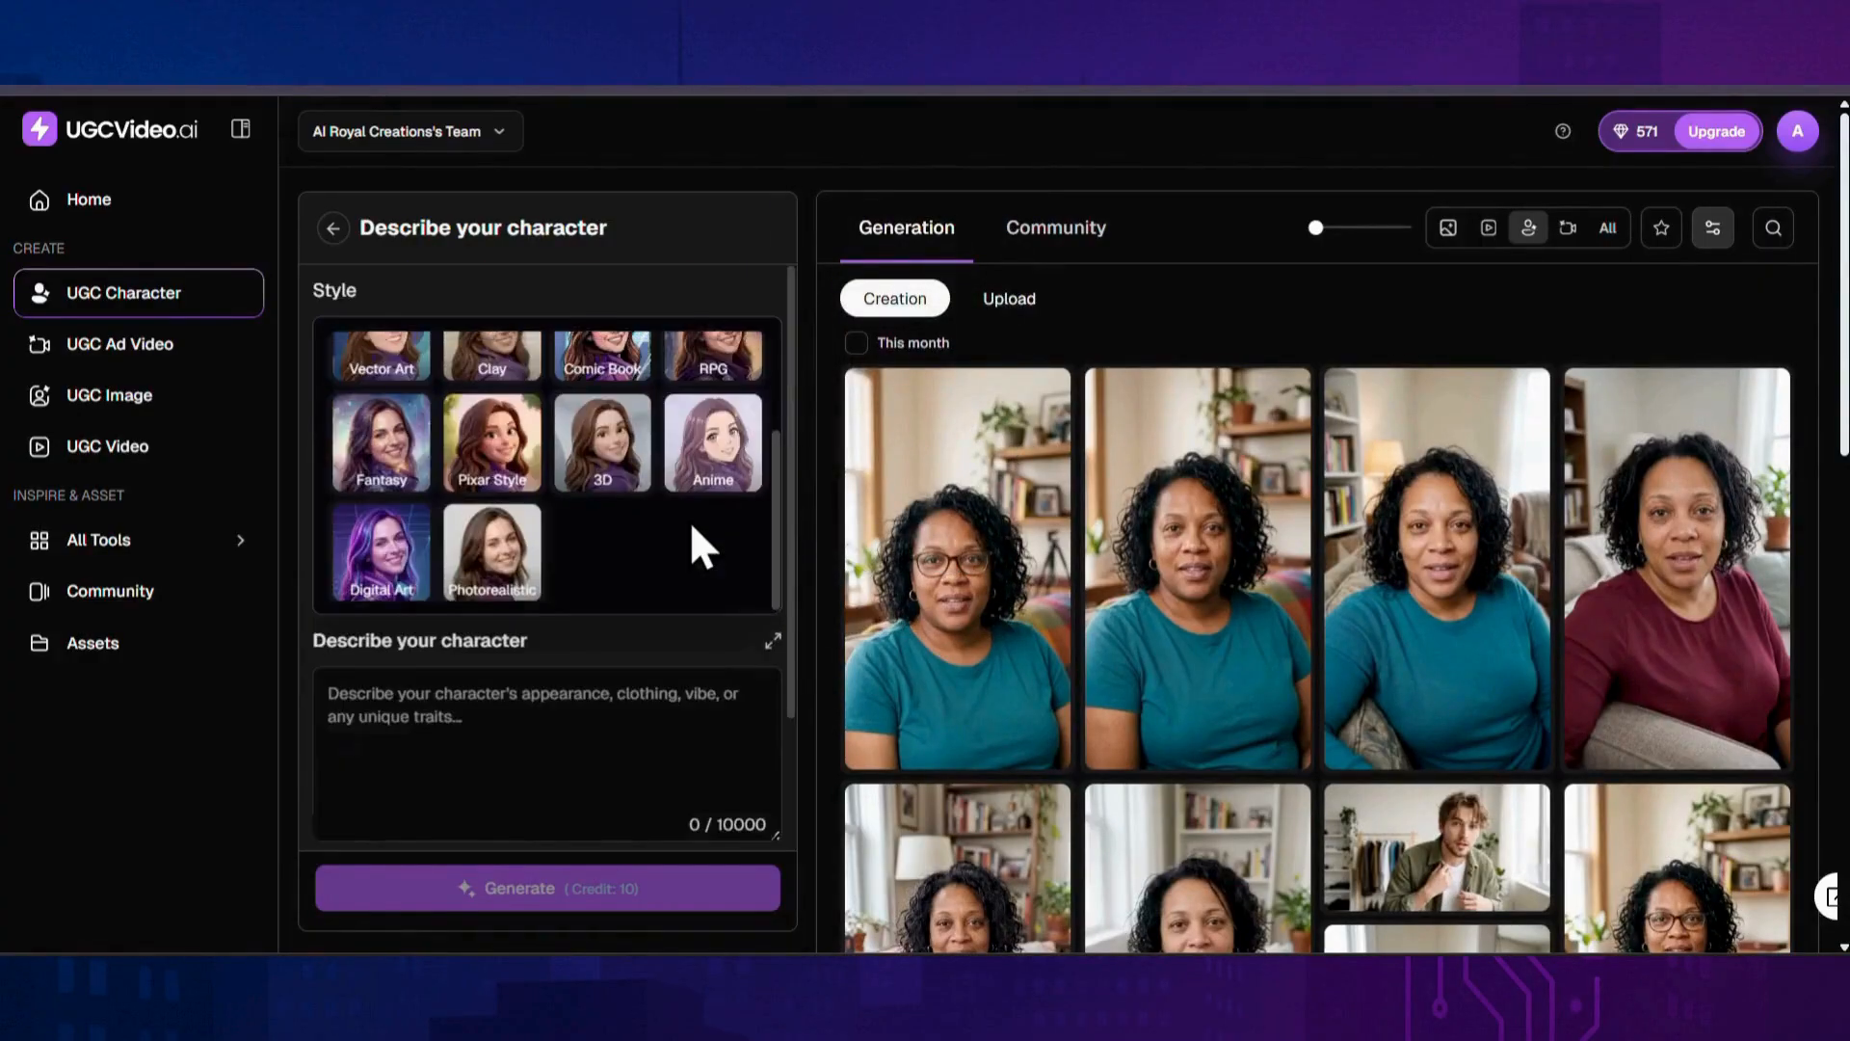
mouse_move(690, 528)
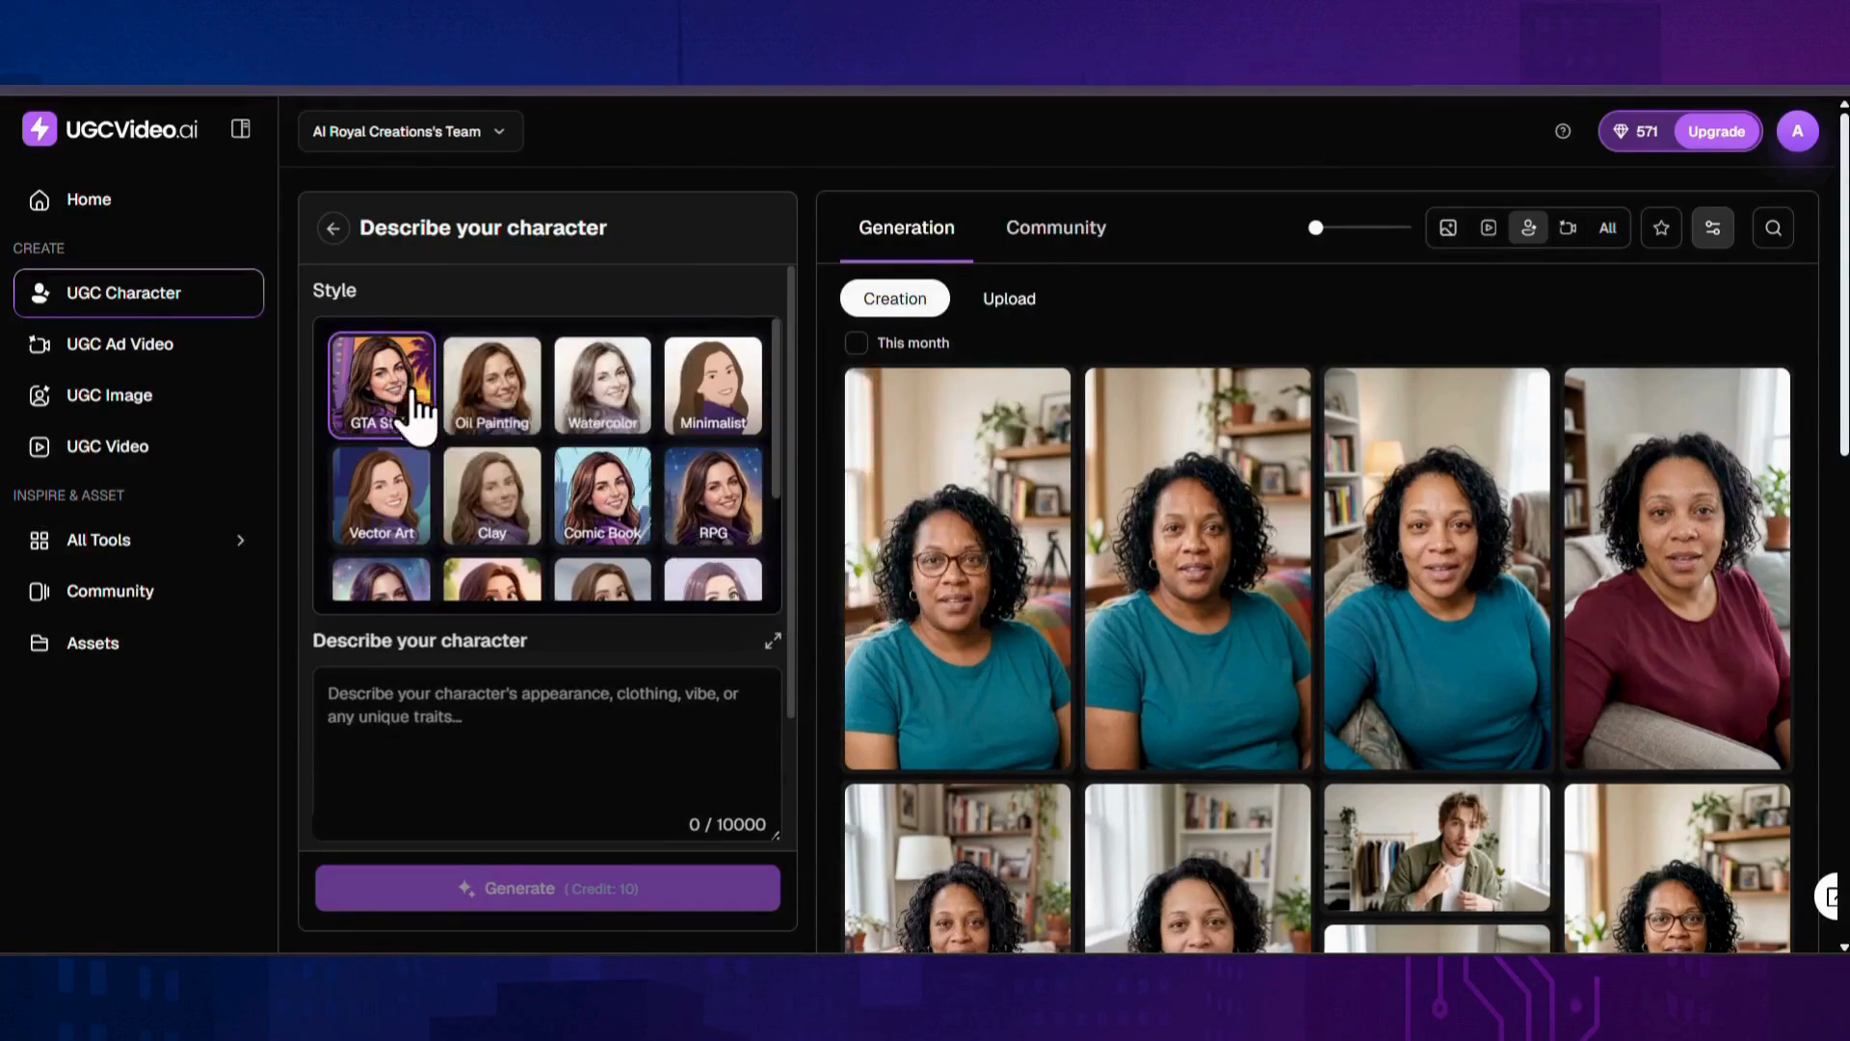
Step: Describe the character as "african american , woman, young, long curly hair, wearing a t-shirt and jeans"
scroll(597, 585, "down", 1)
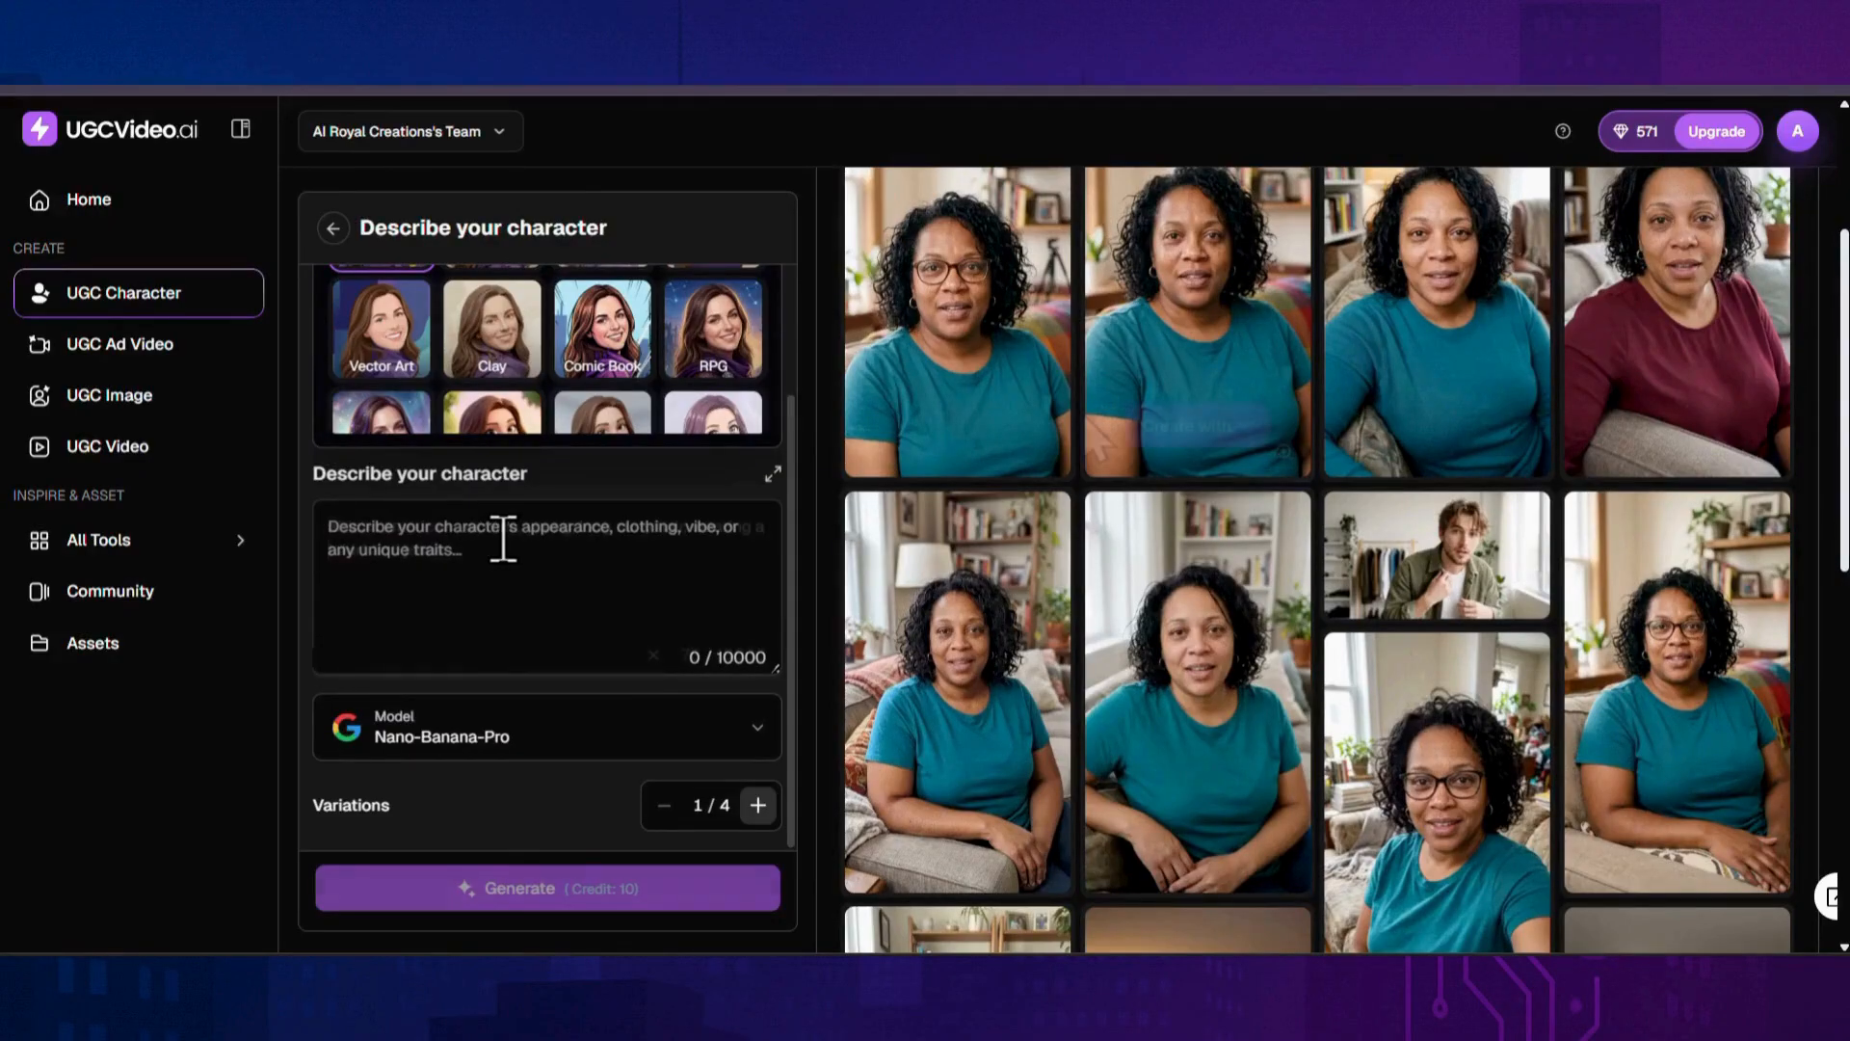
type("african american , woman, young, long curly hair, wearing a -tshirt and jeans")
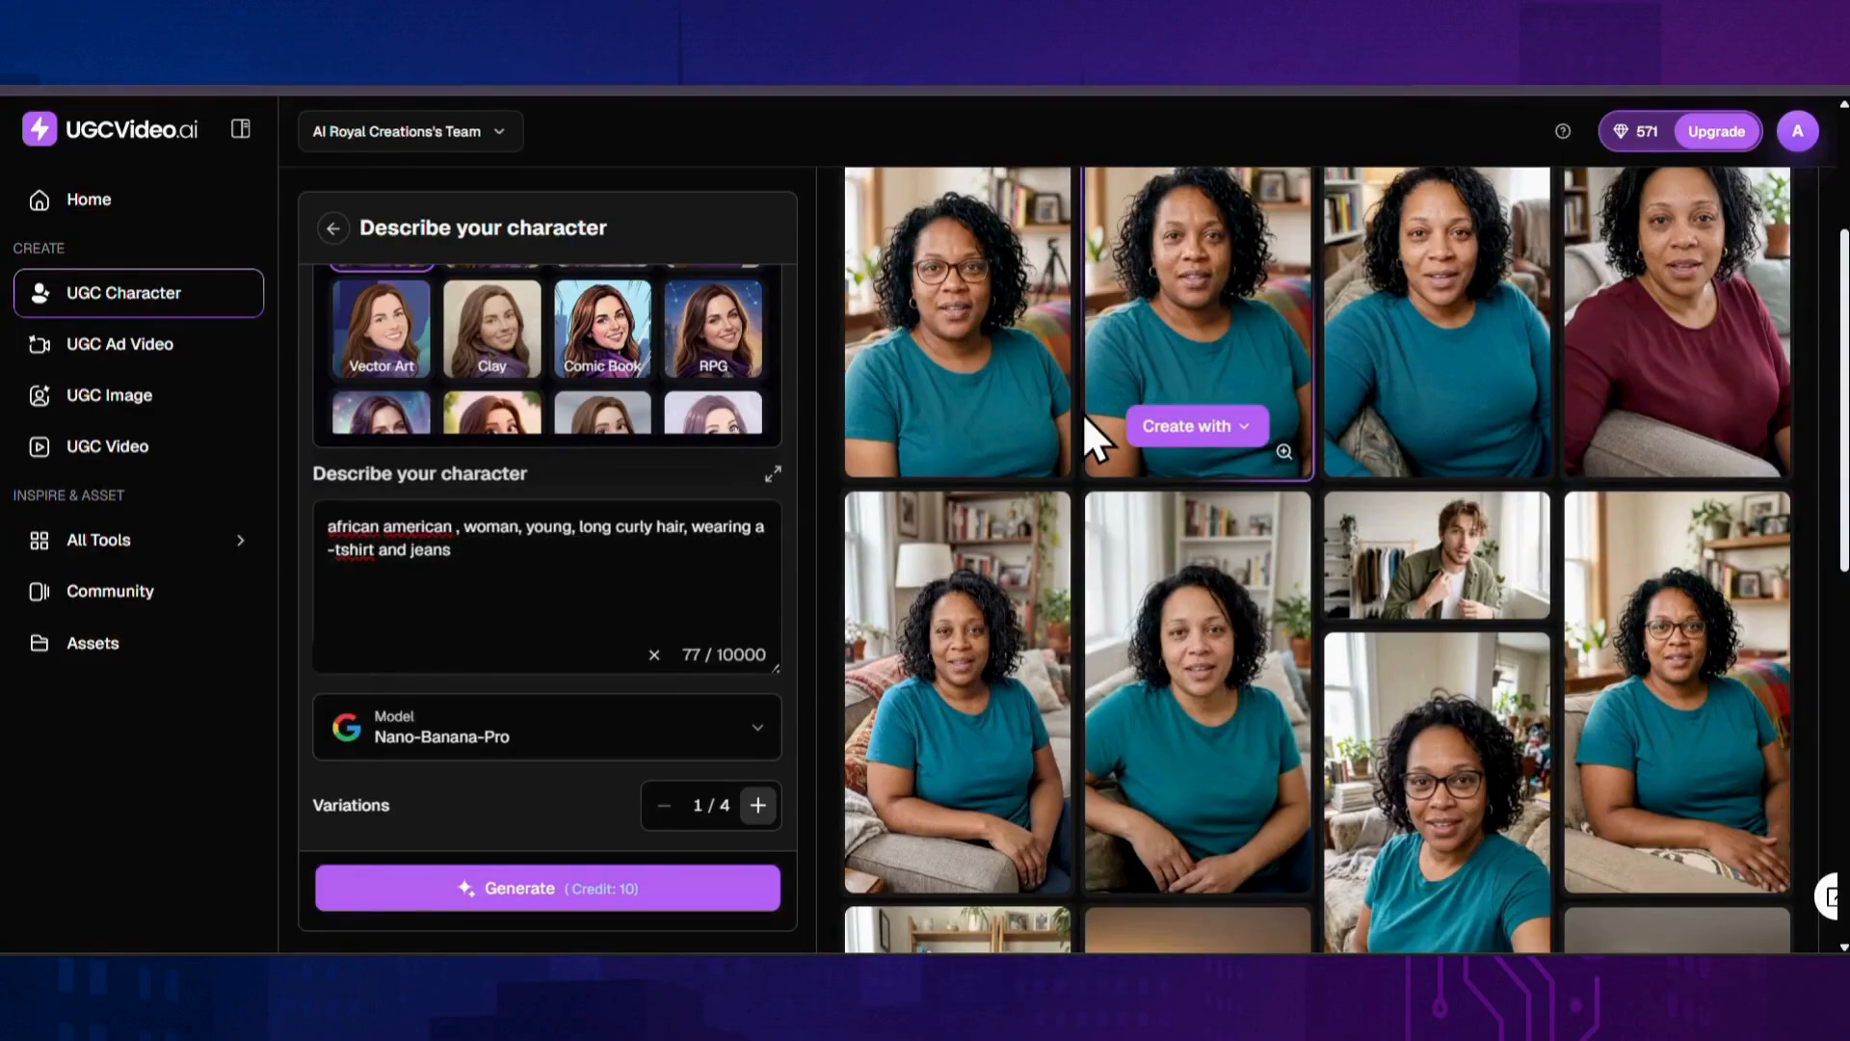
key("BackSpace")
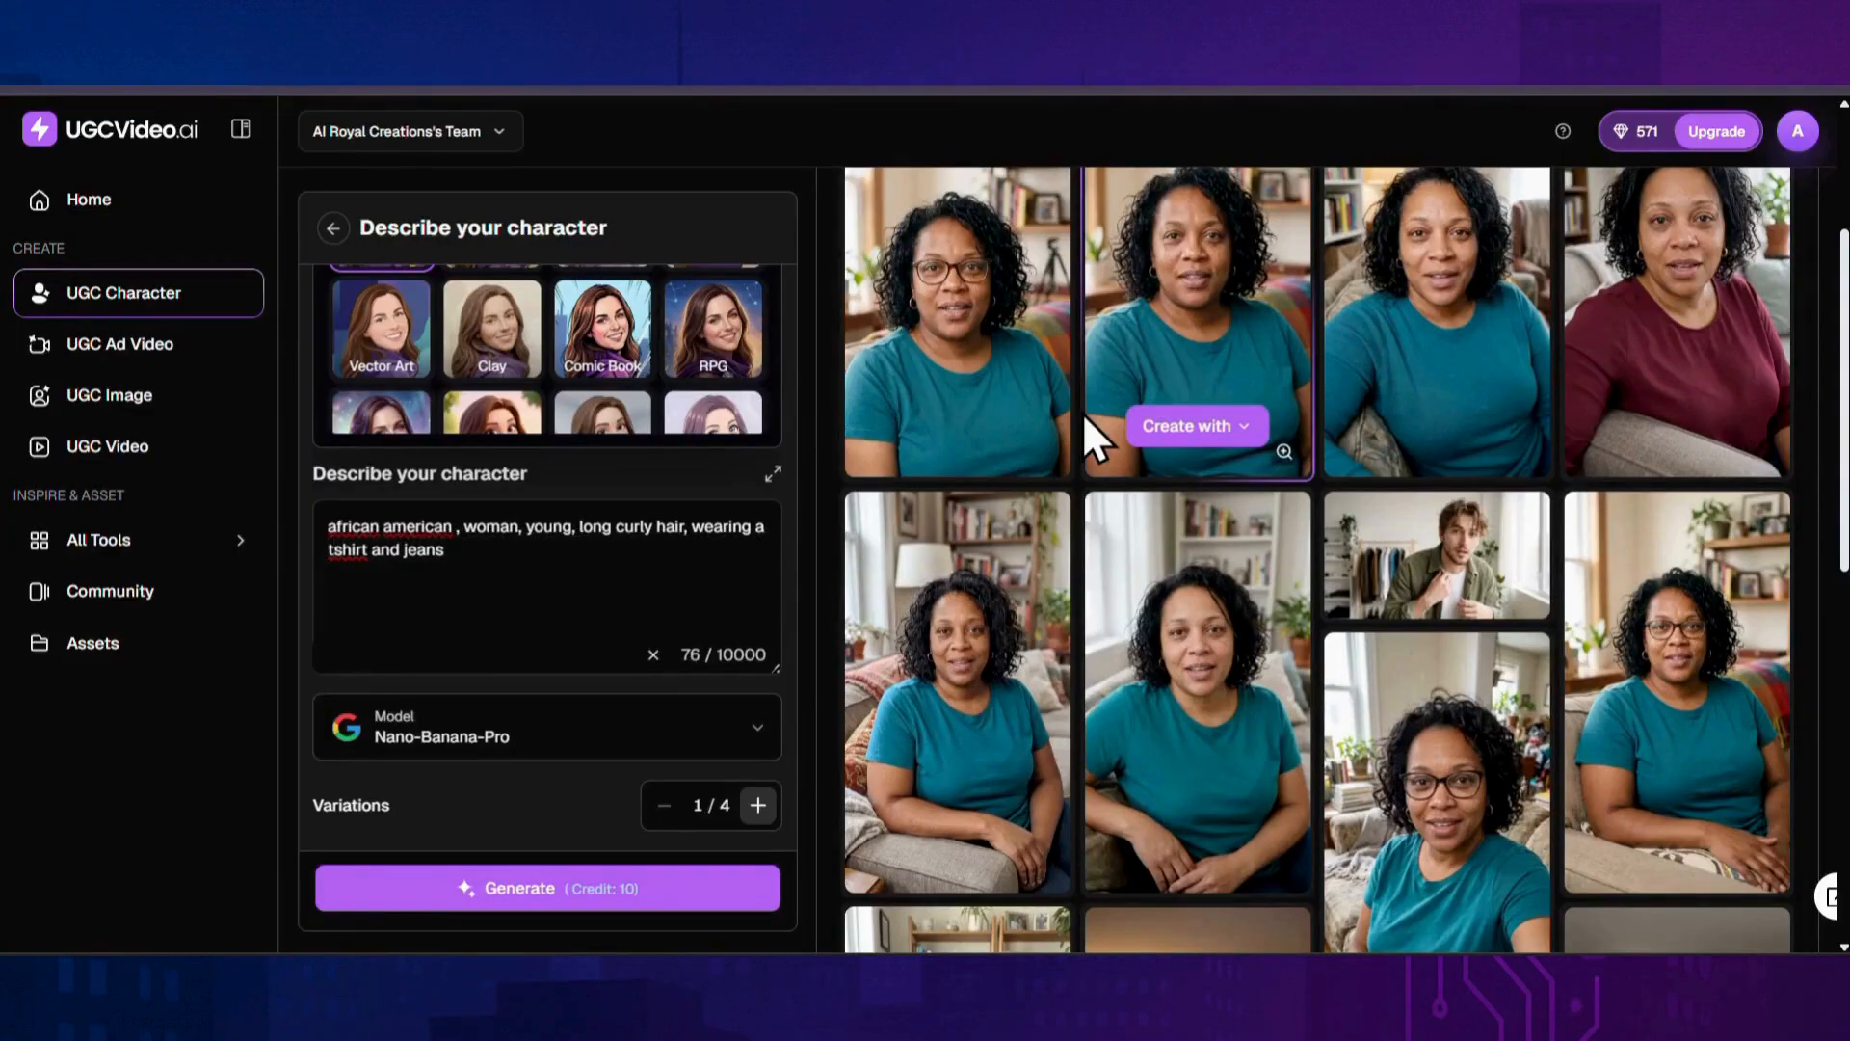
type("-")
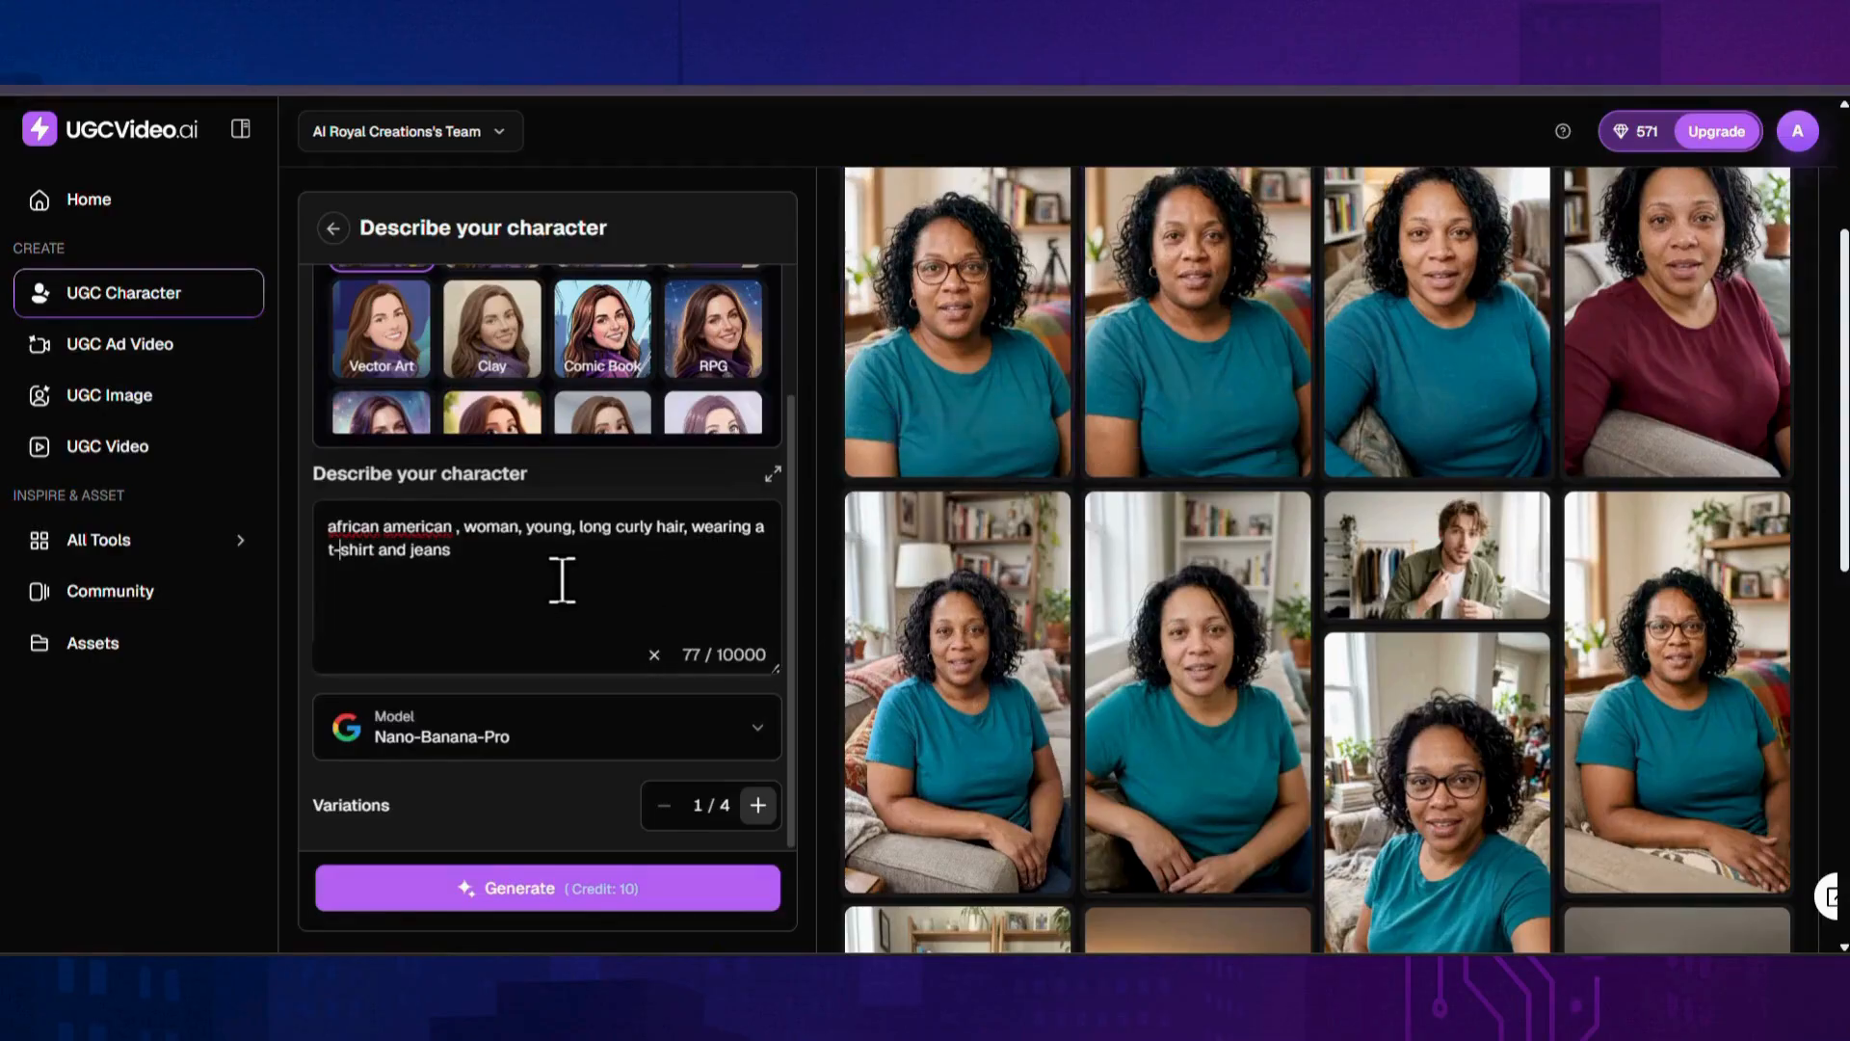
Step: Try the variation count, set it back to 1, and generate the described character
scroll(563, 580, "down", 3)
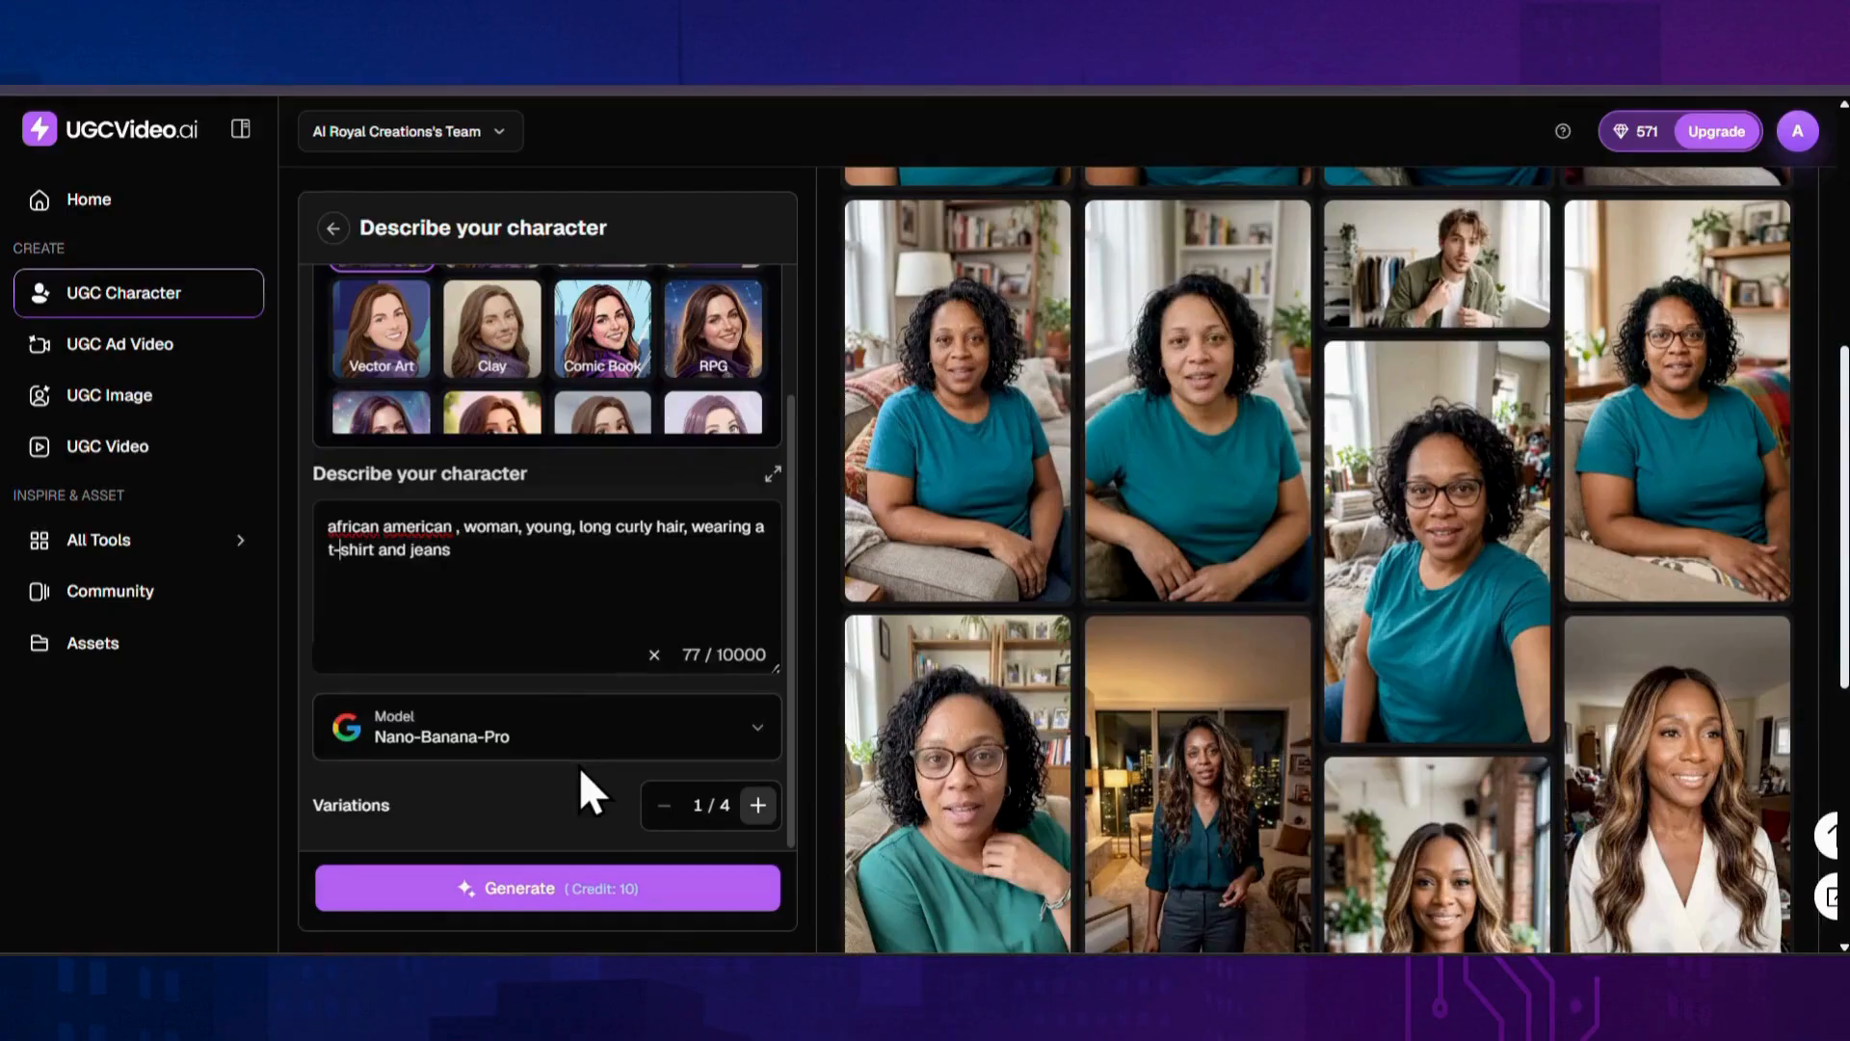
left_click(758, 806)
left_click(758, 805)
left_click(664, 806)
left_click(664, 806)
left_click(664, 806)
left_click(607, 890)
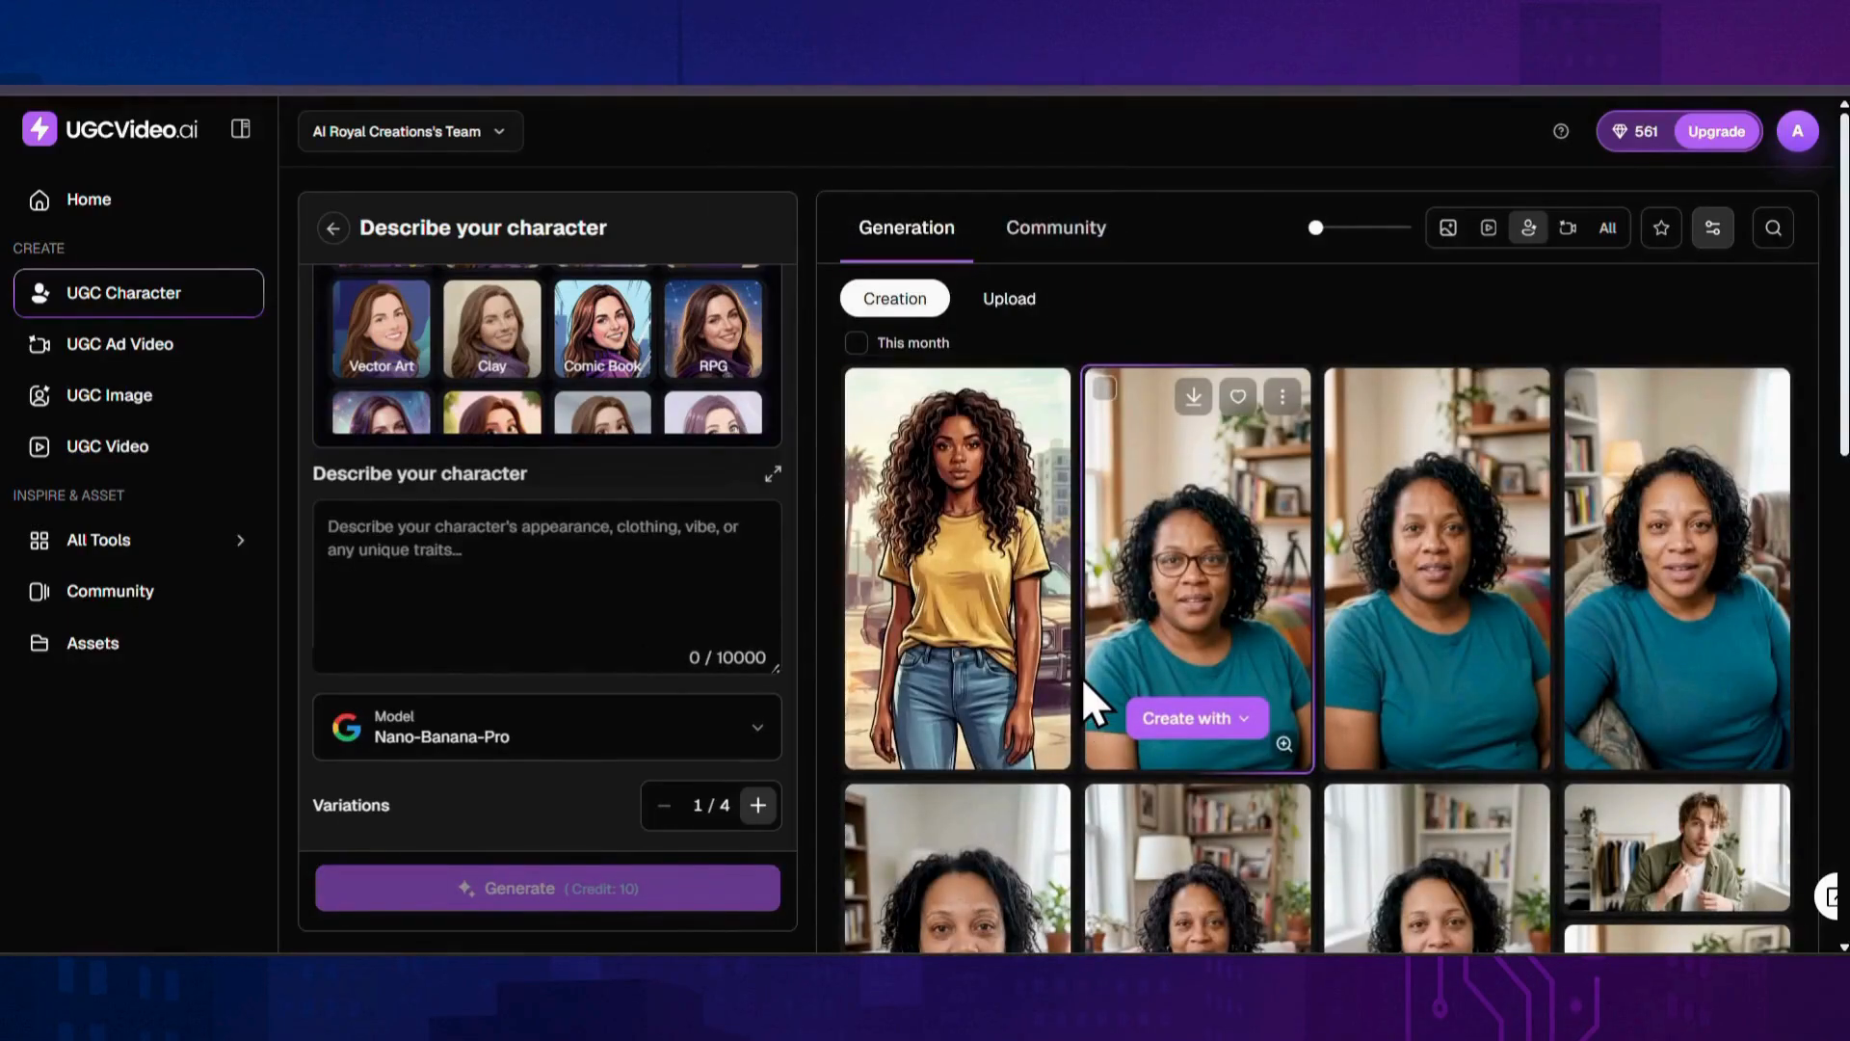
Step: Open the Build your character form and filter the look vibes to Retro with Glam Style selected
left_click(913, 523)
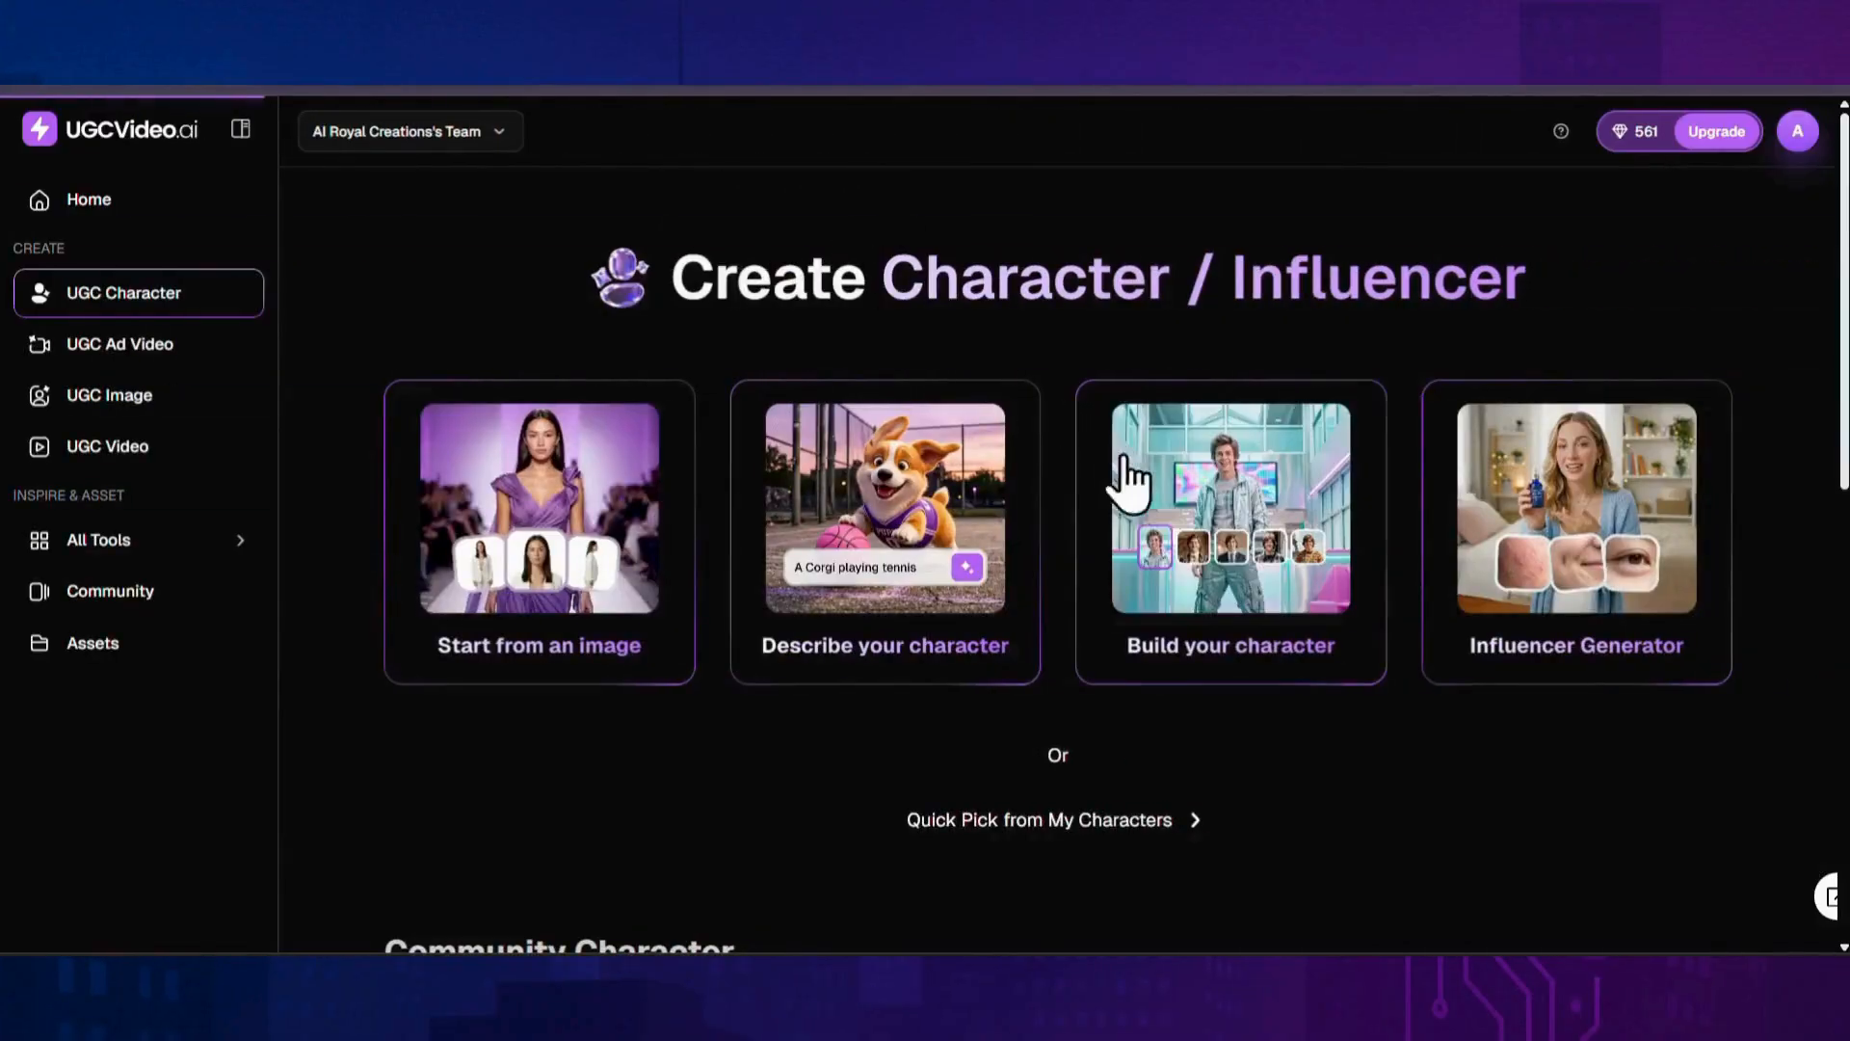
left_click(1221, 522)
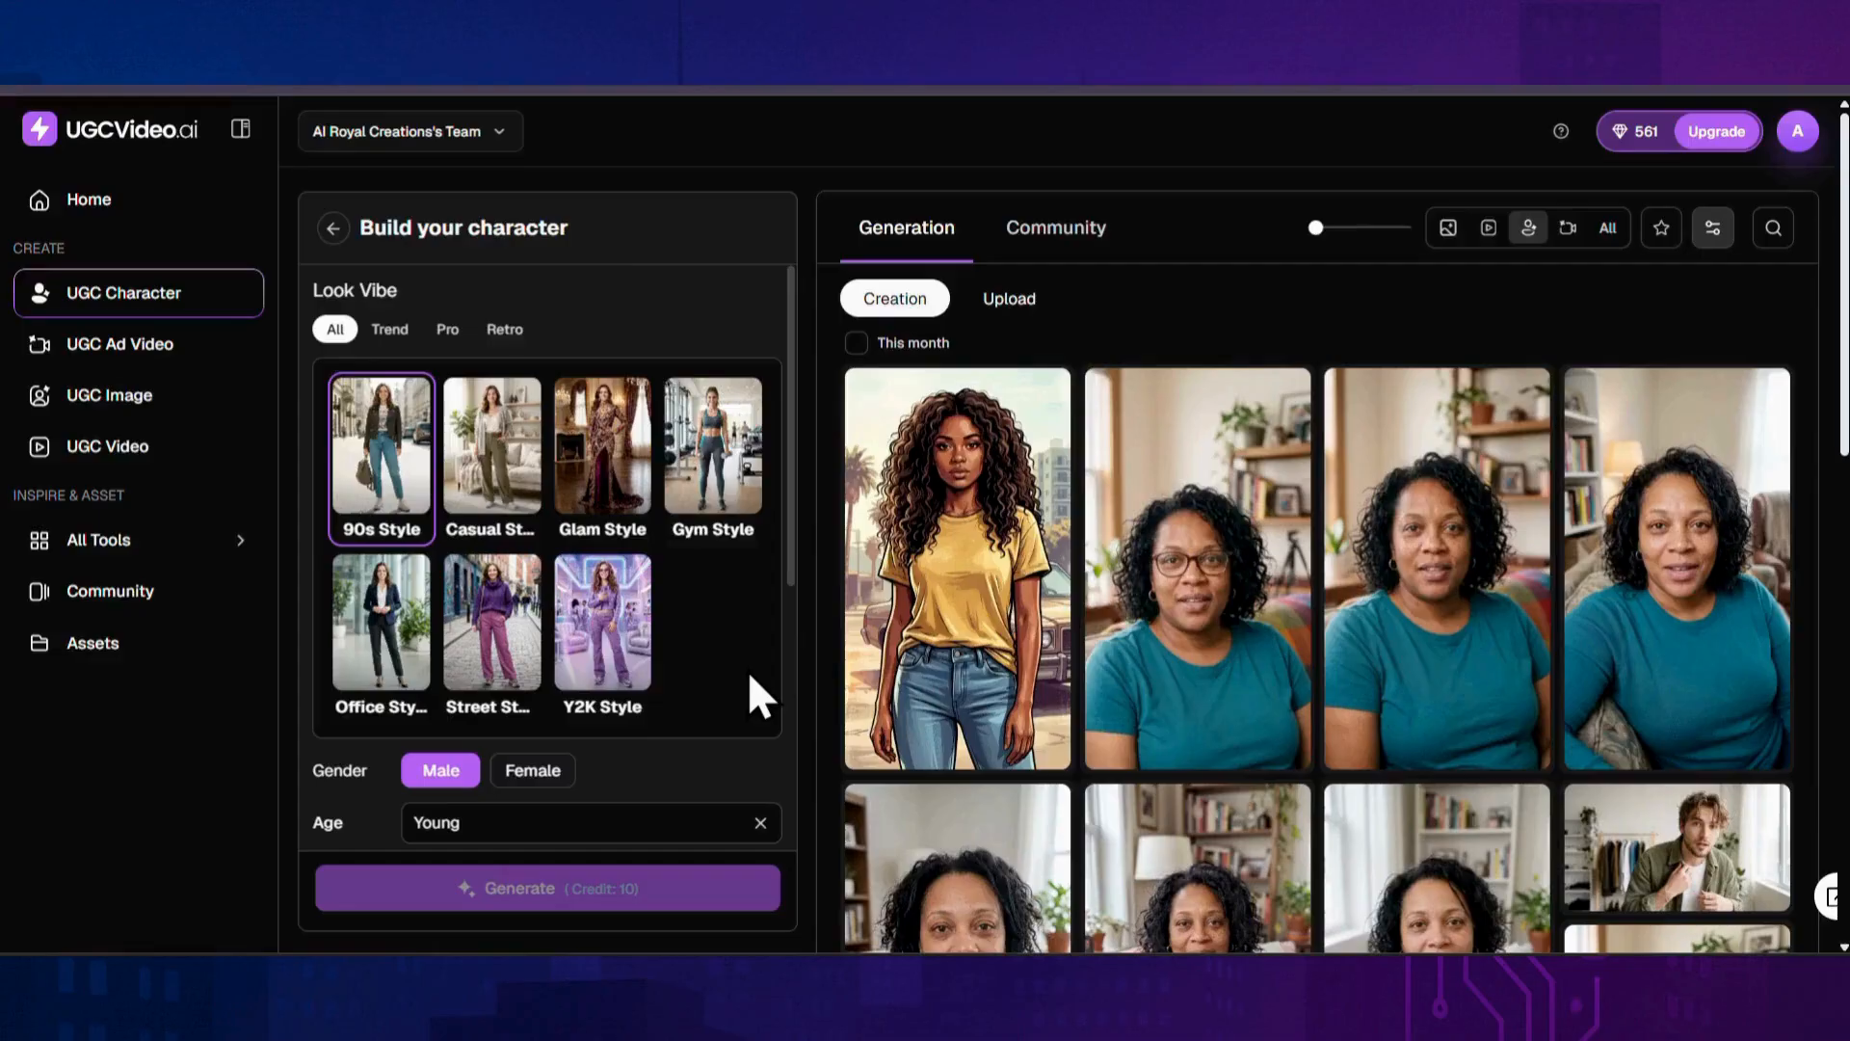
left_click(505, 330)
scroll(539, 583, "down", 2)
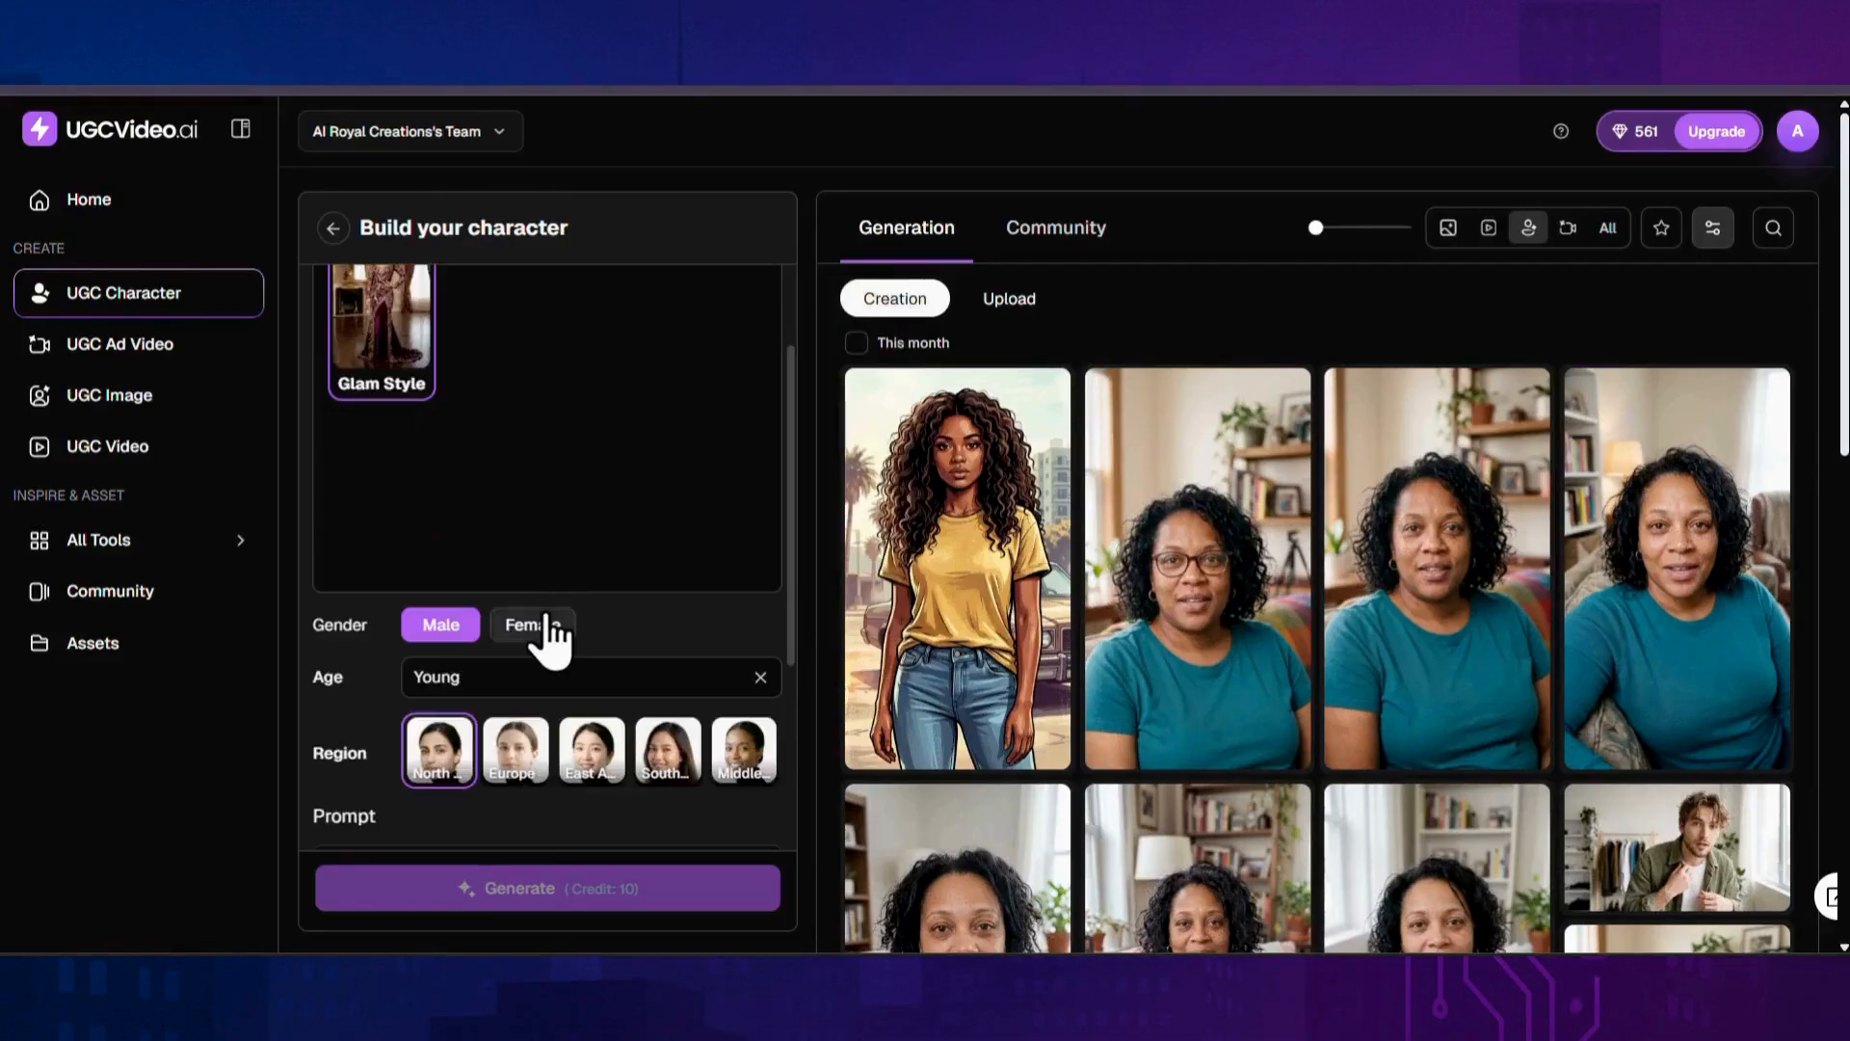
Step: Set the character's gender to Female and check the age options, keeping Young
left_click(533, 624)
scroll(651, 395, "down", 3)
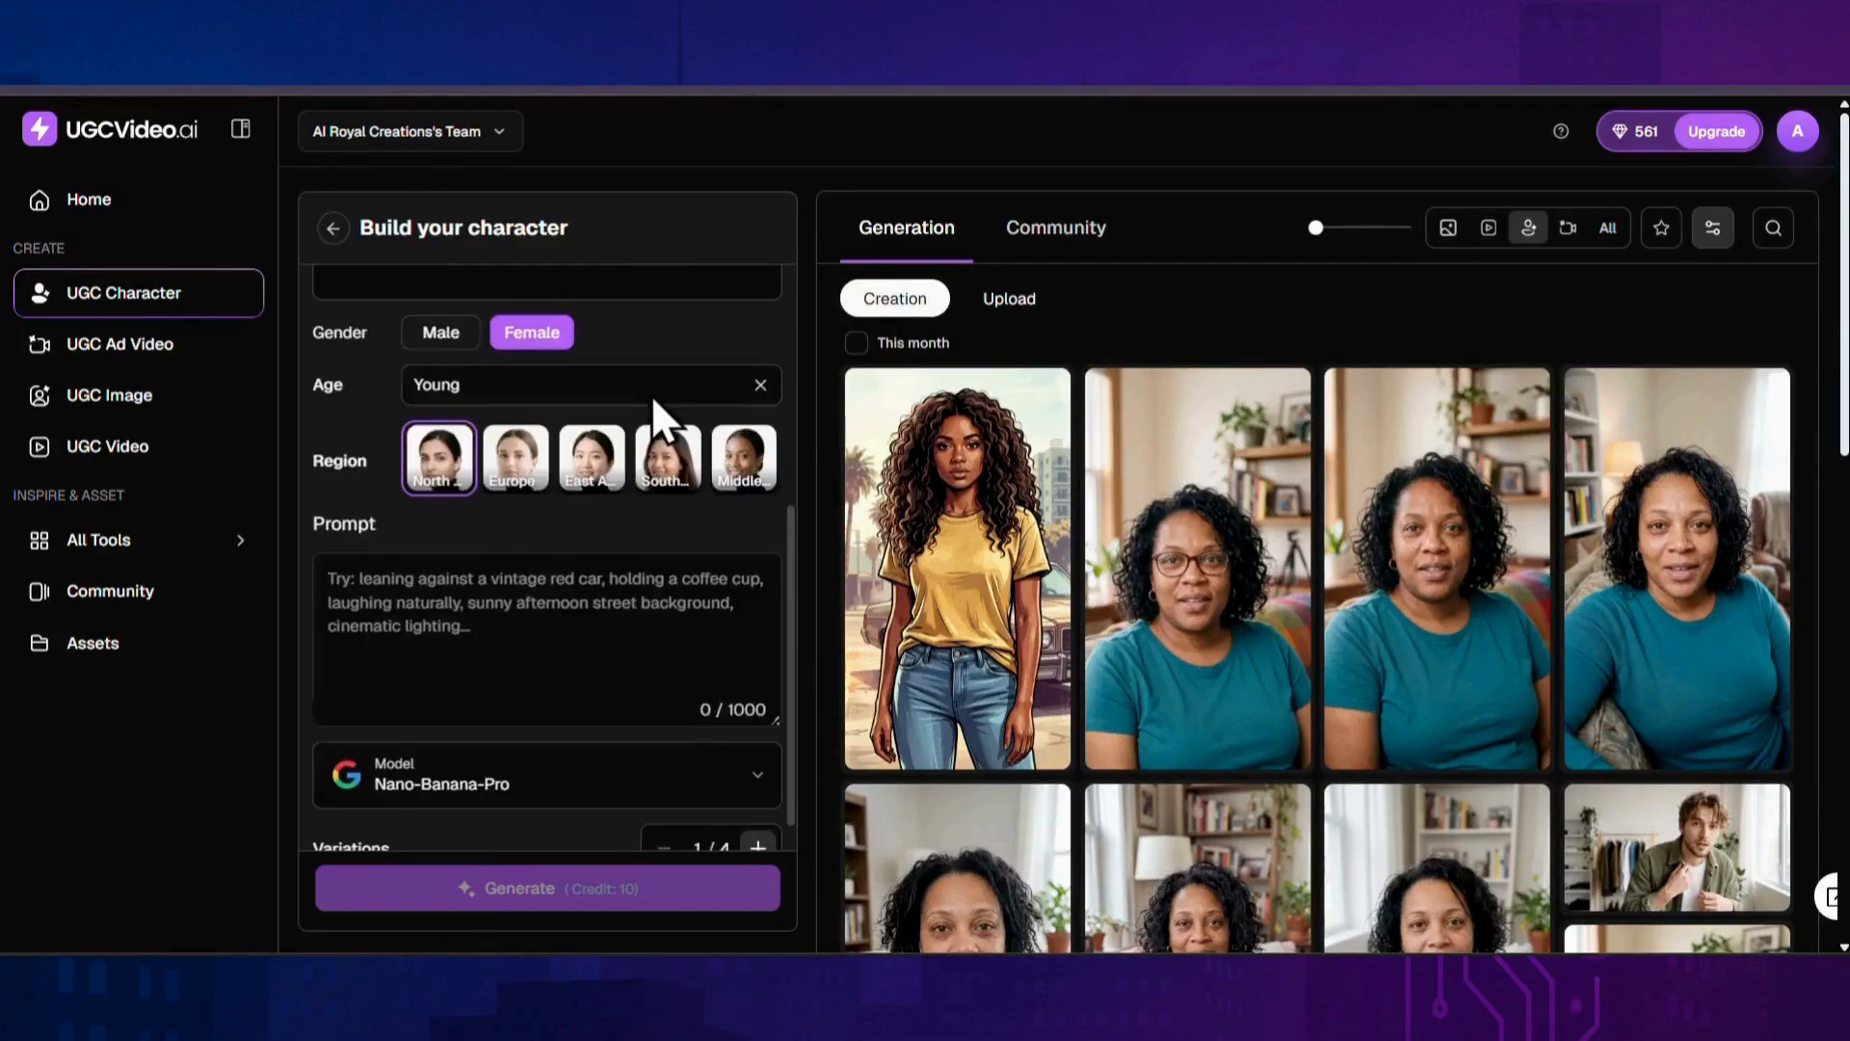
left_click(740, 392)
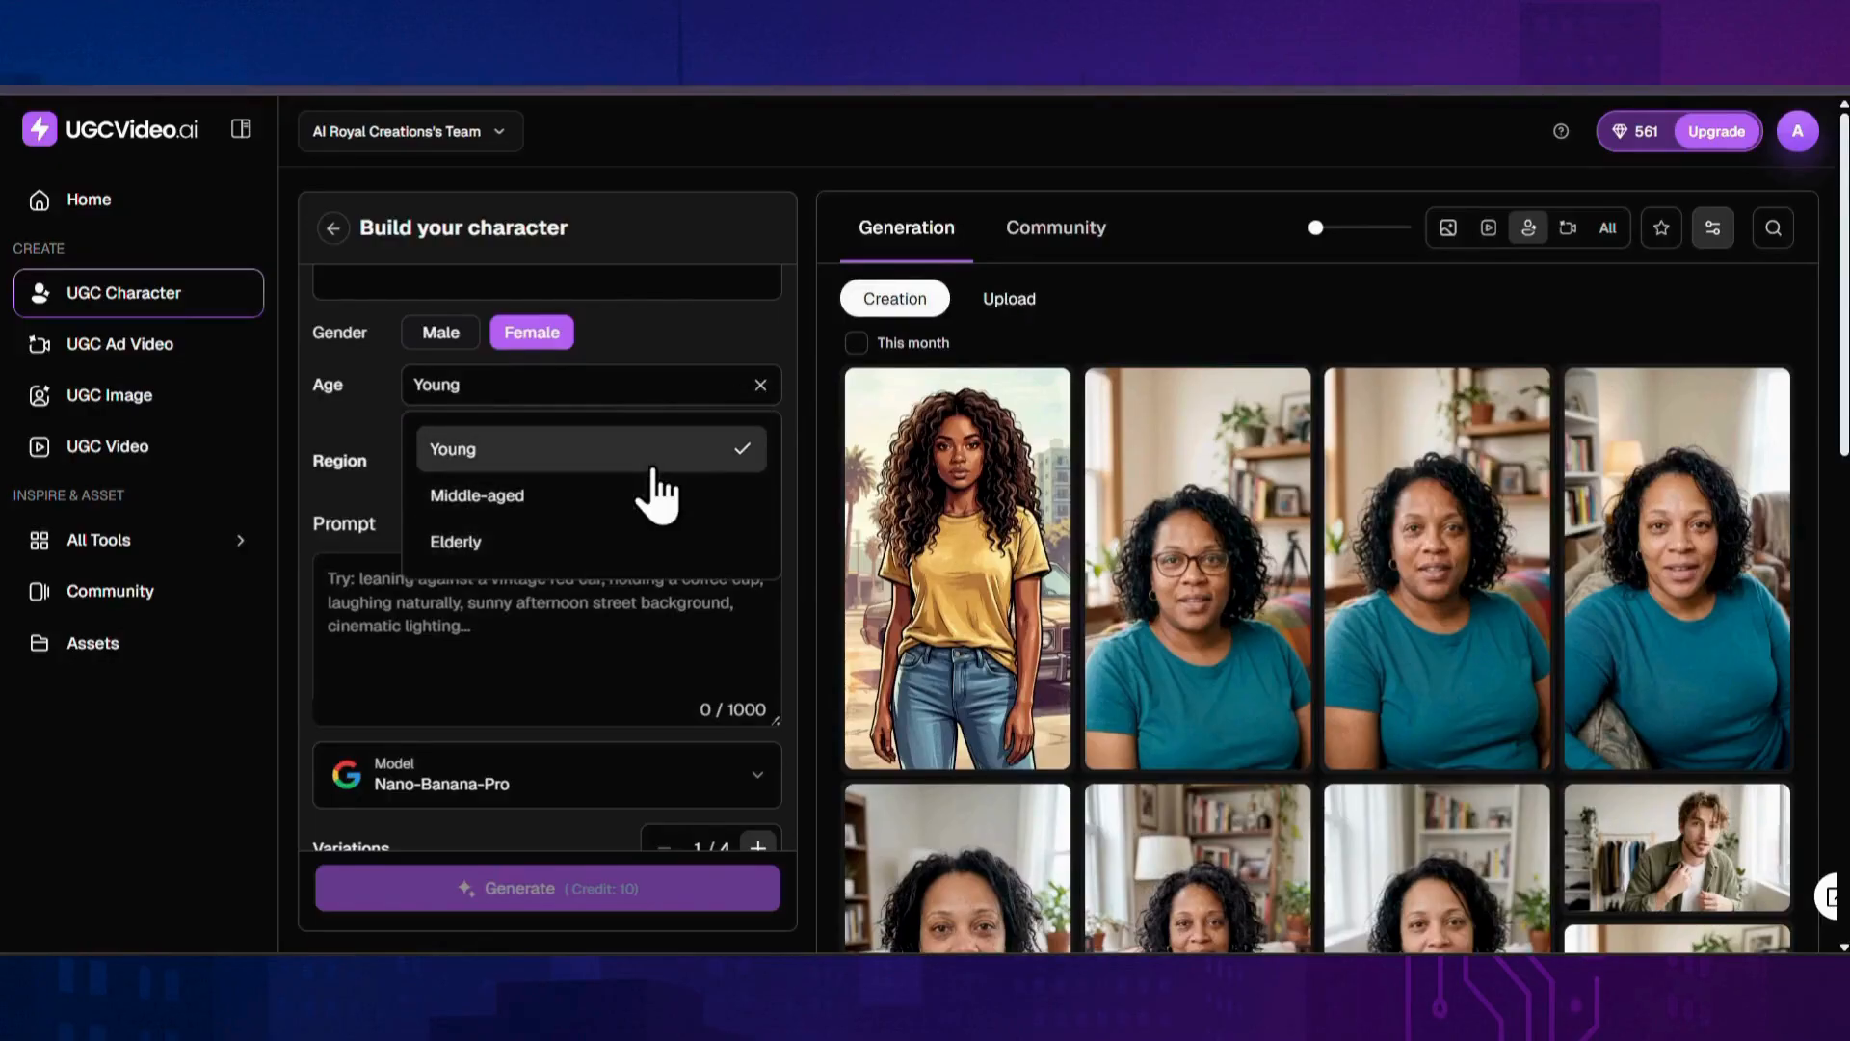
left_click(699, 345)
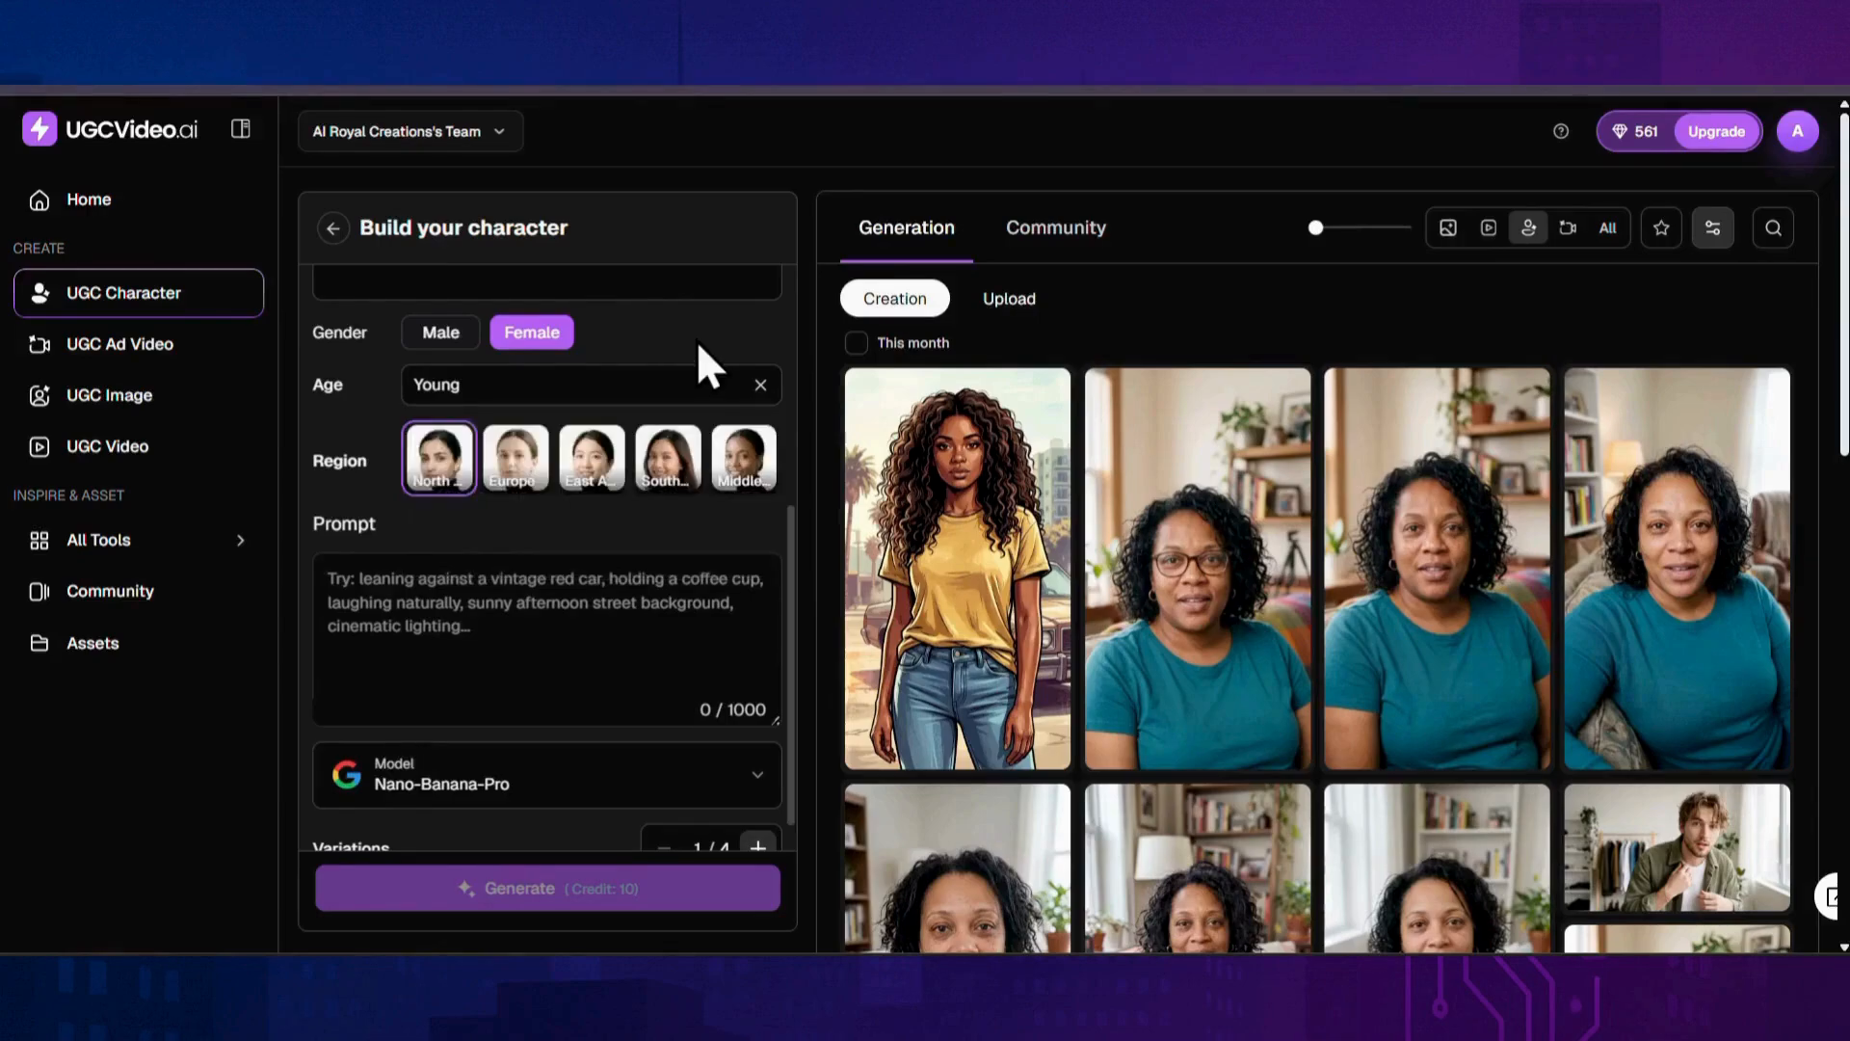
Step: Generate the character with the Middle East & North Africa region and the prompt "standing next to a luxury car"
mouse_move(744, 457)
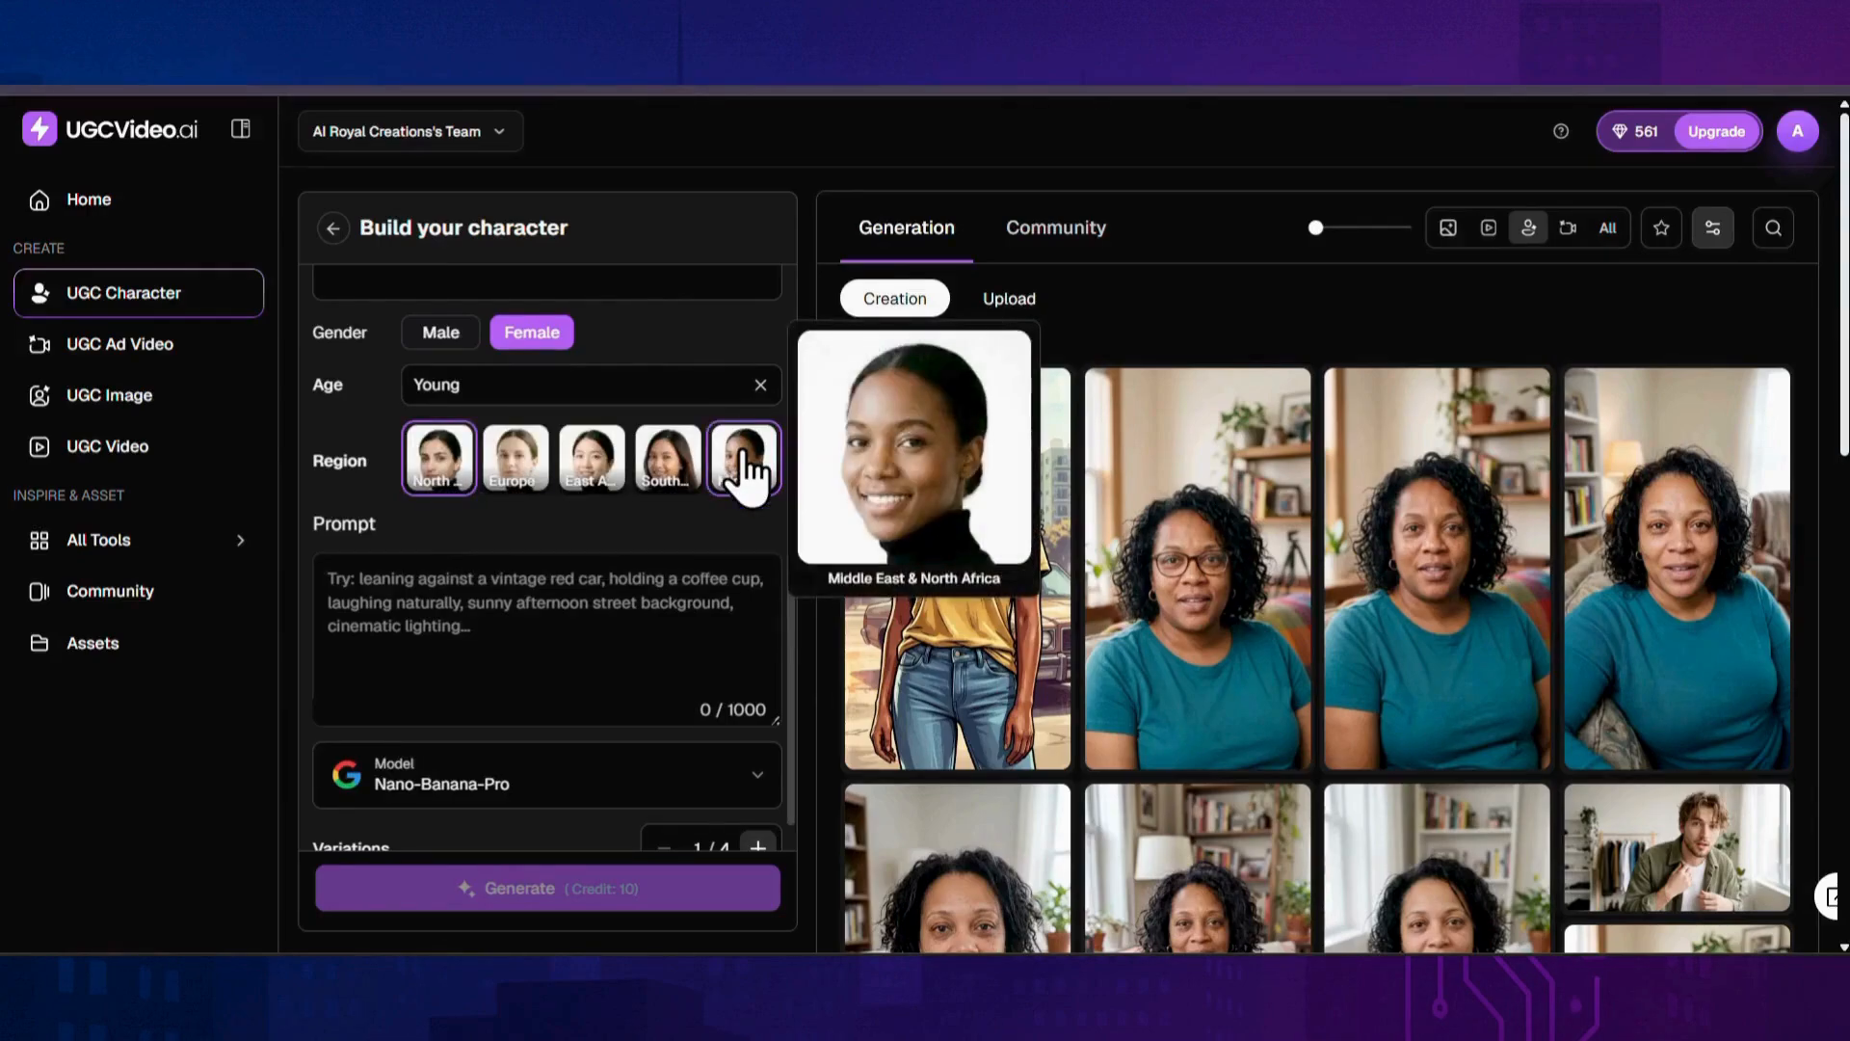
mouse_move(576, 460)
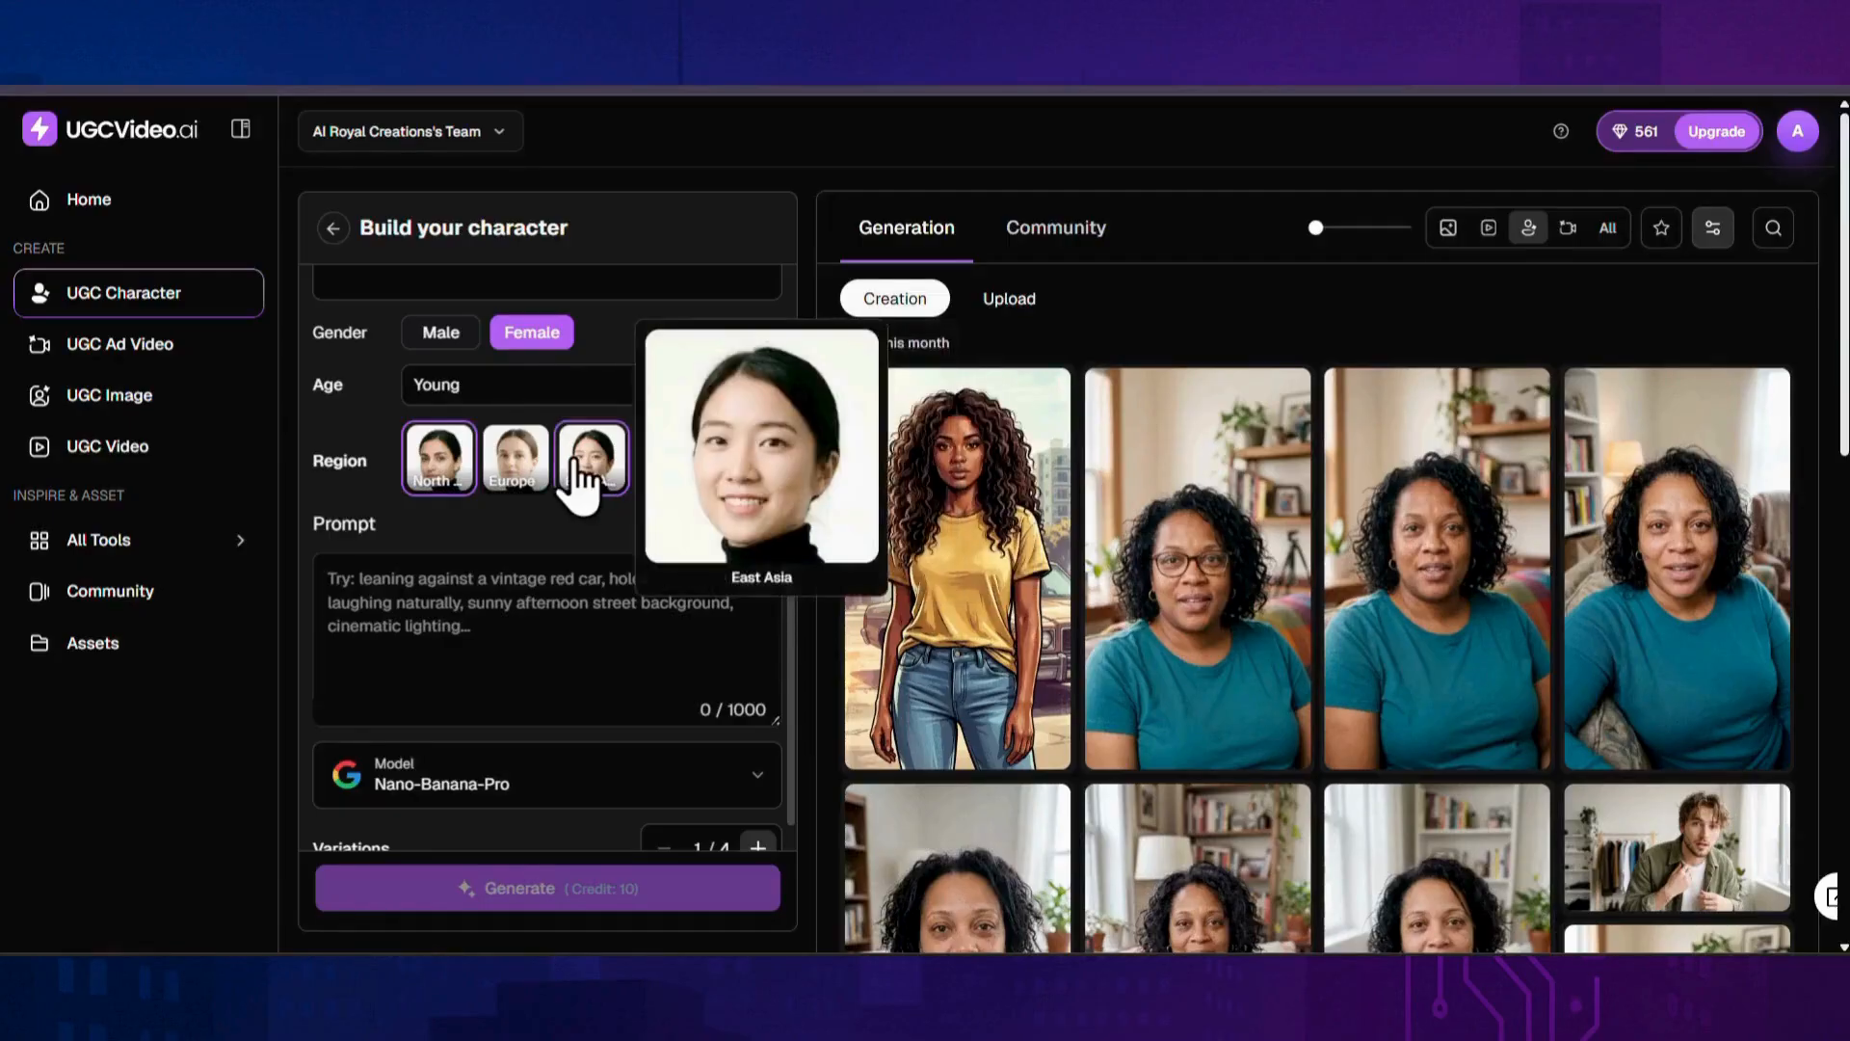
mouse_move(446, 462)
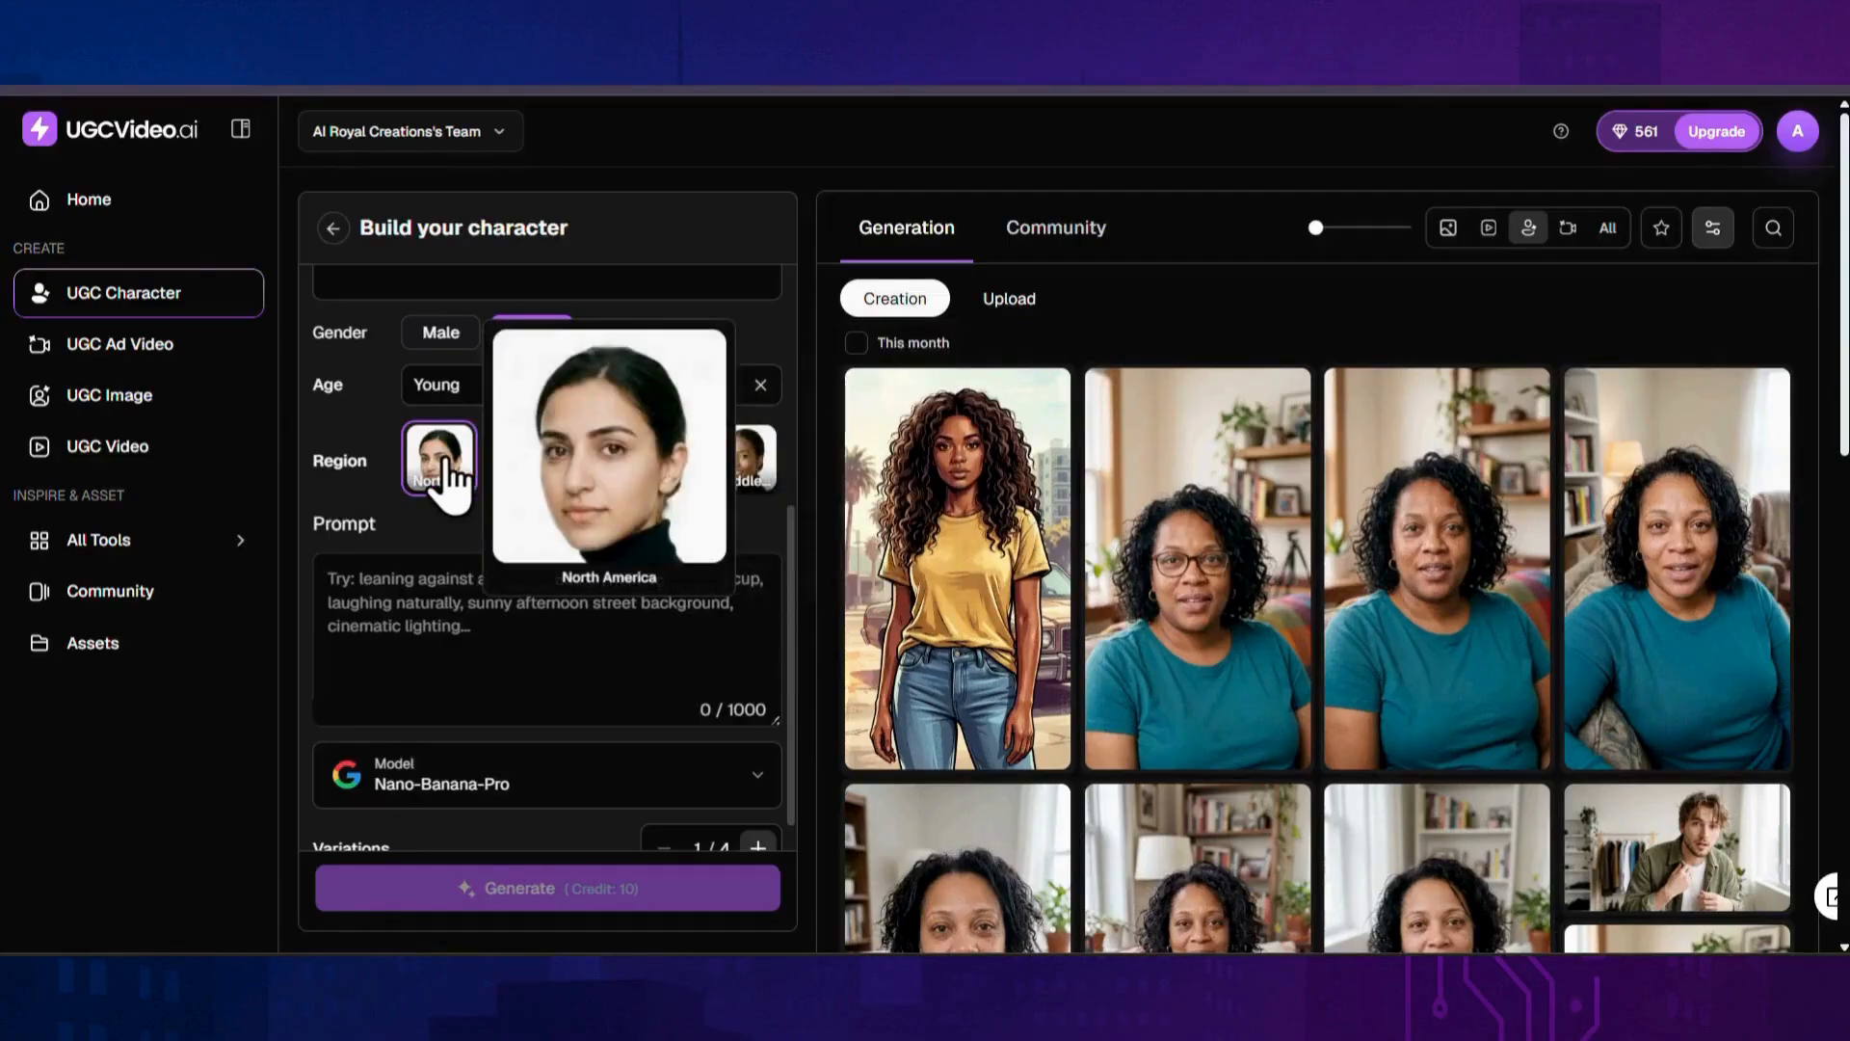
left_click(758, 485)
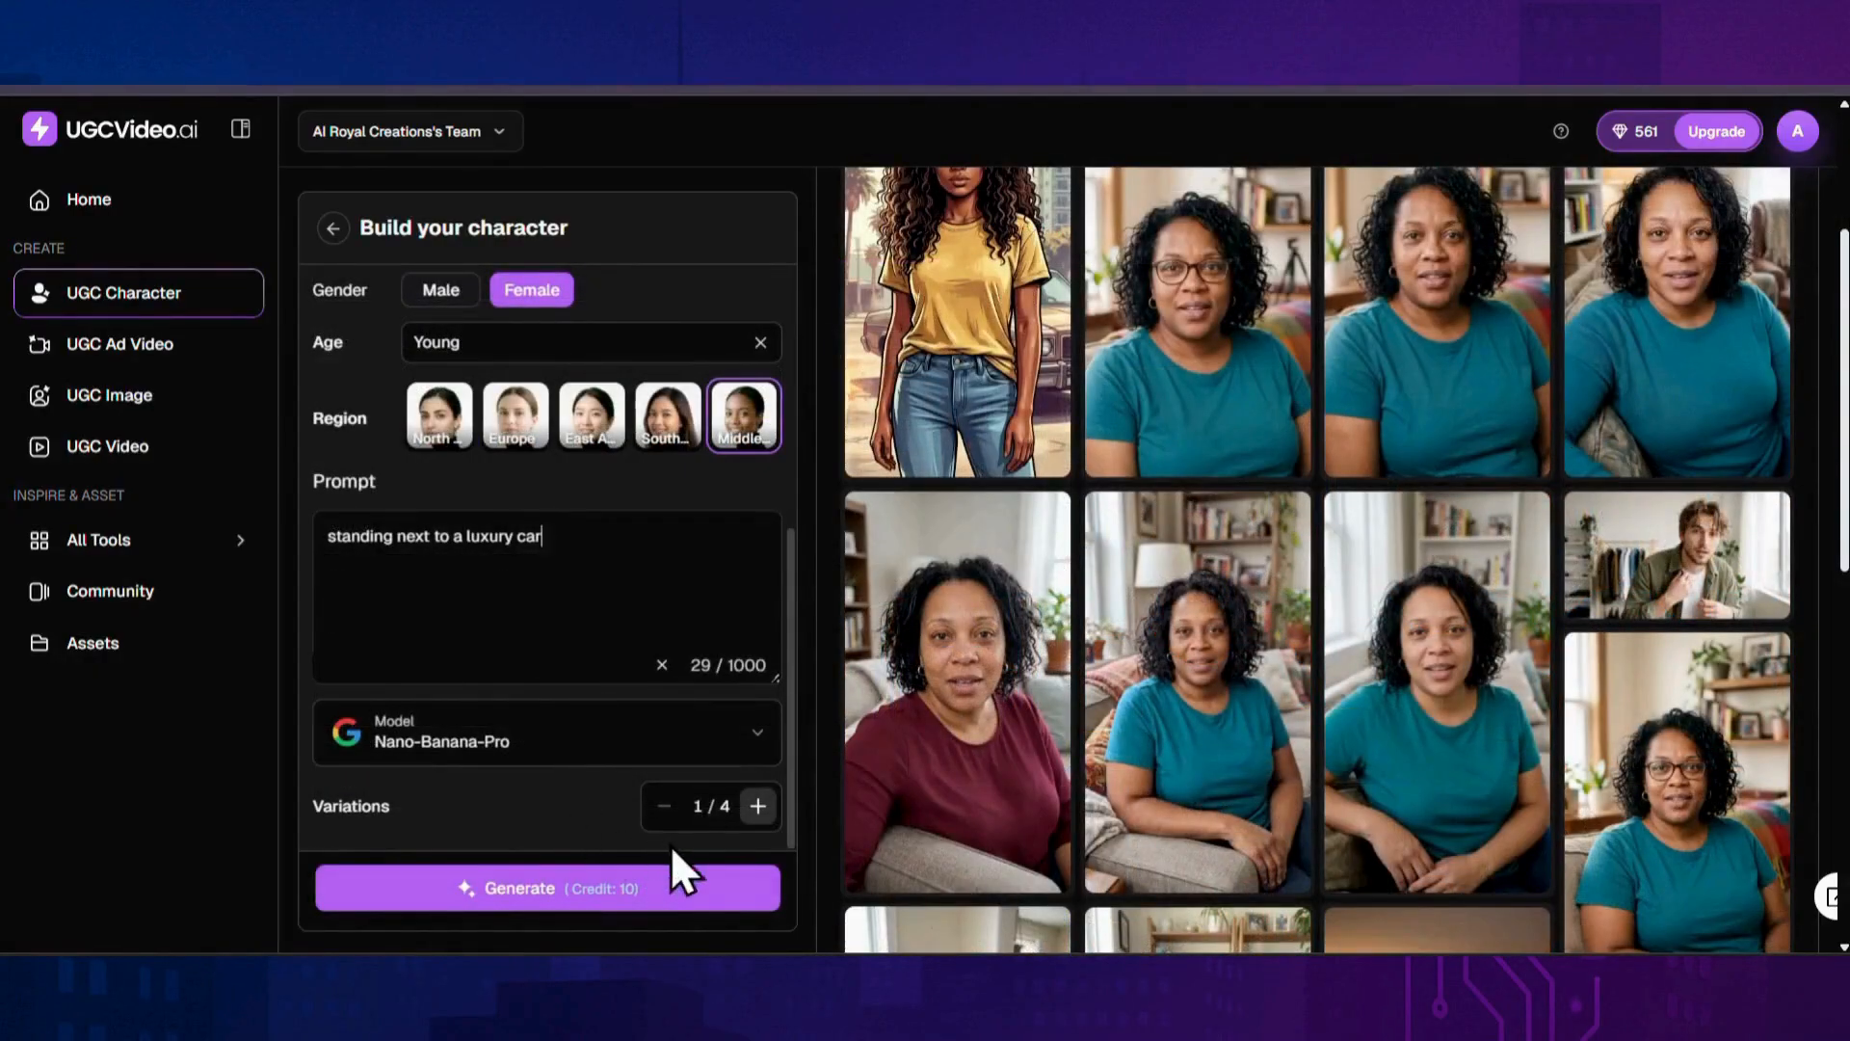
left_click(627, 886)
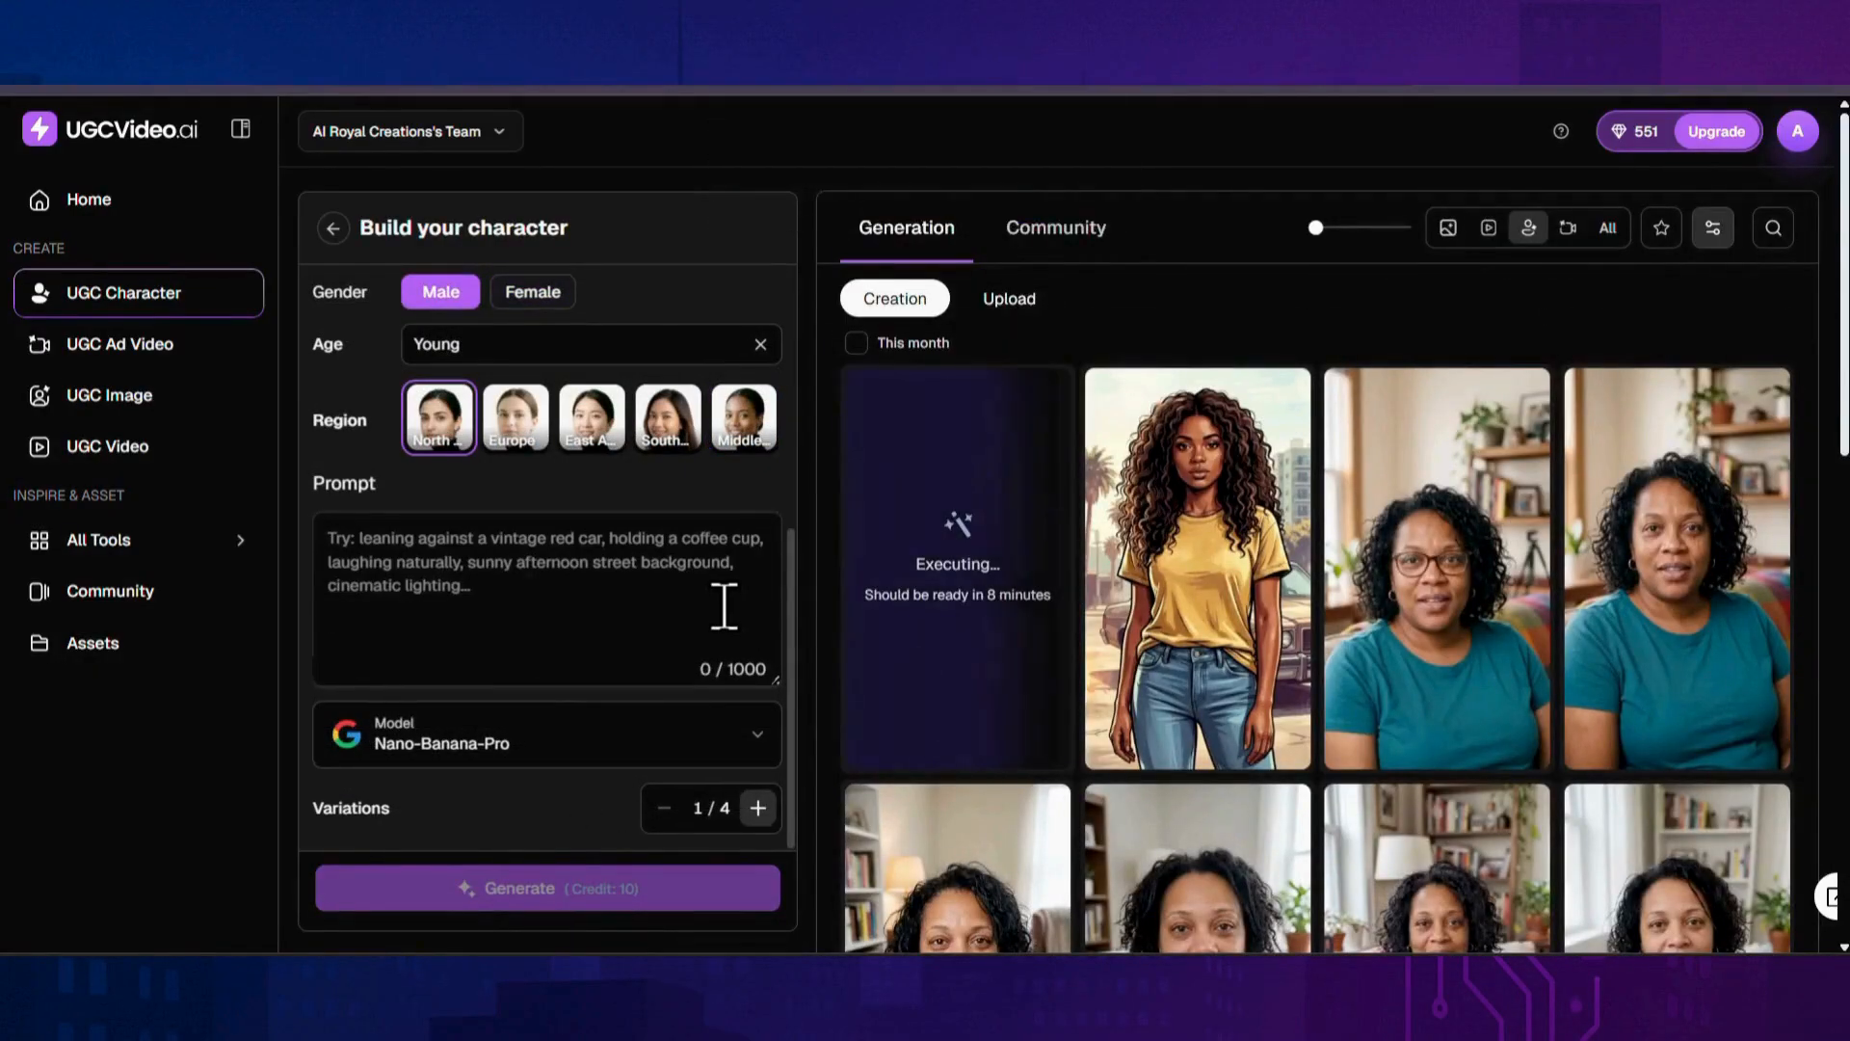
Step: Open the Influencer Generator and clear its preset prompt
scroll(723, 607, "up", 5)
left_click(964, 517)
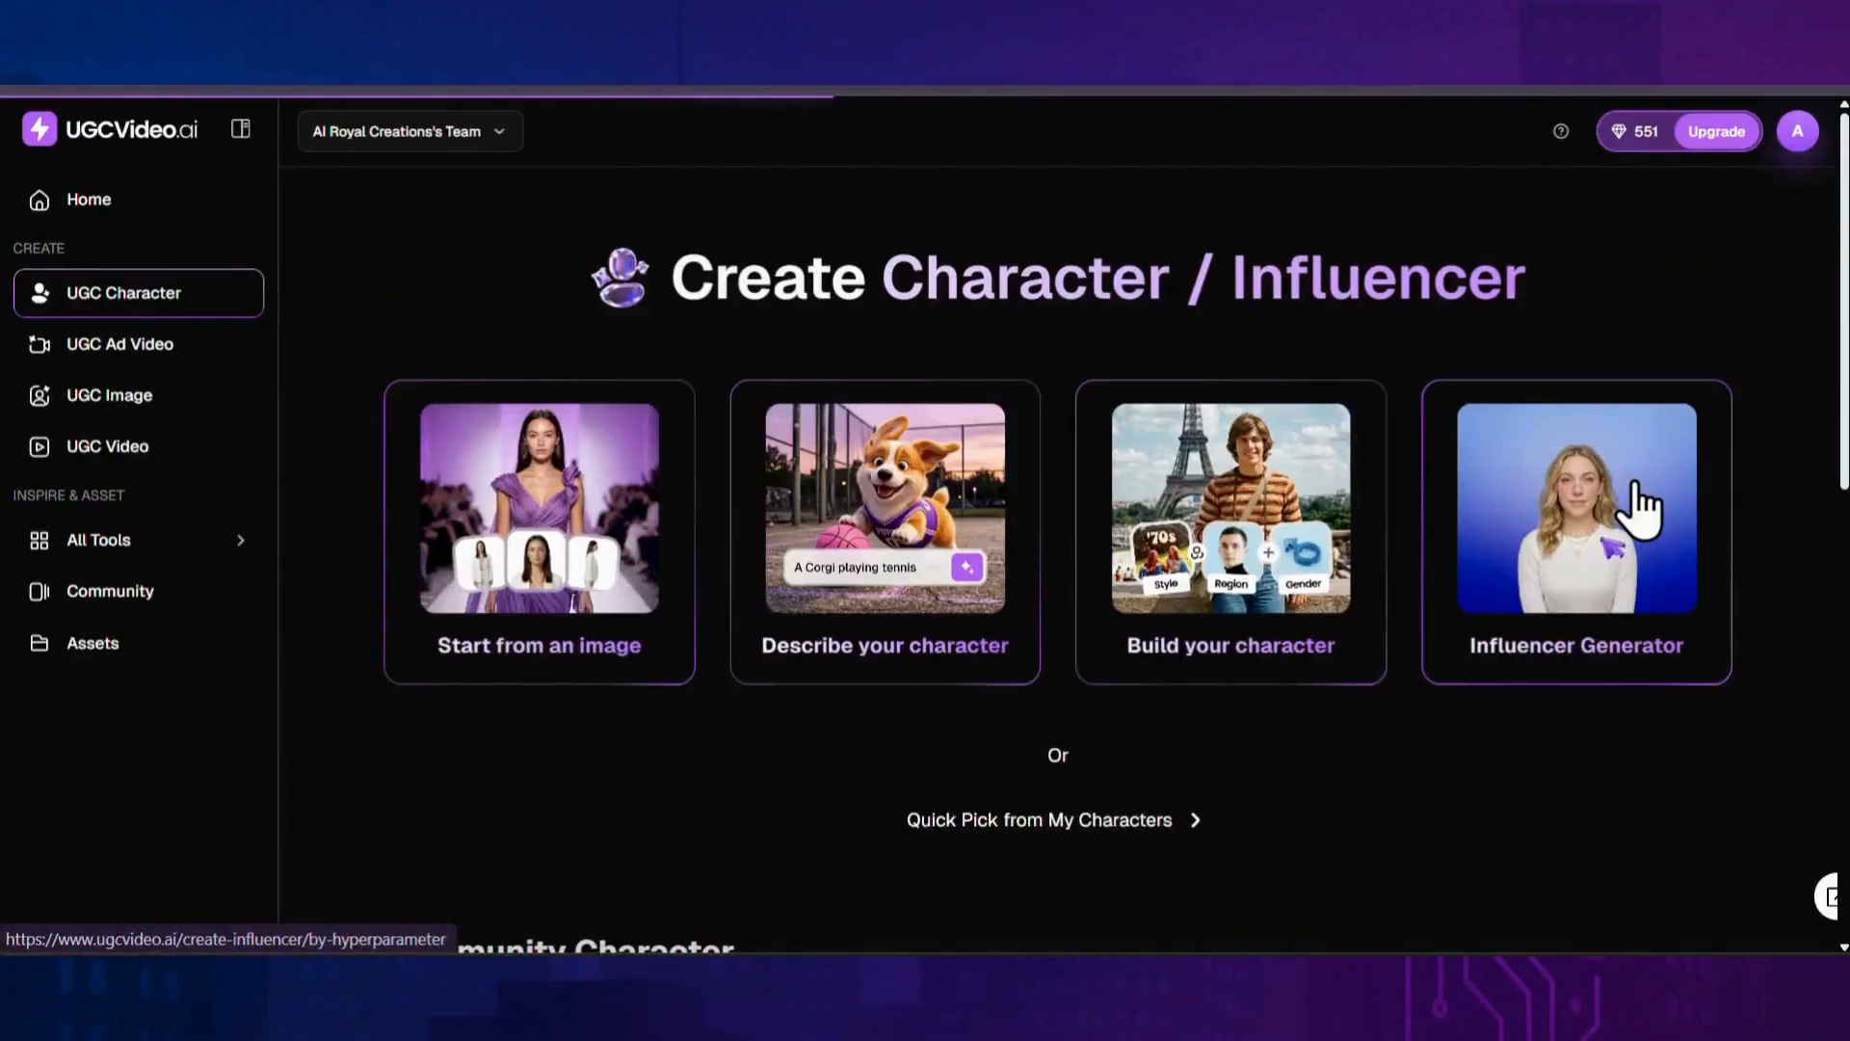
mouse_move(1636, 508)
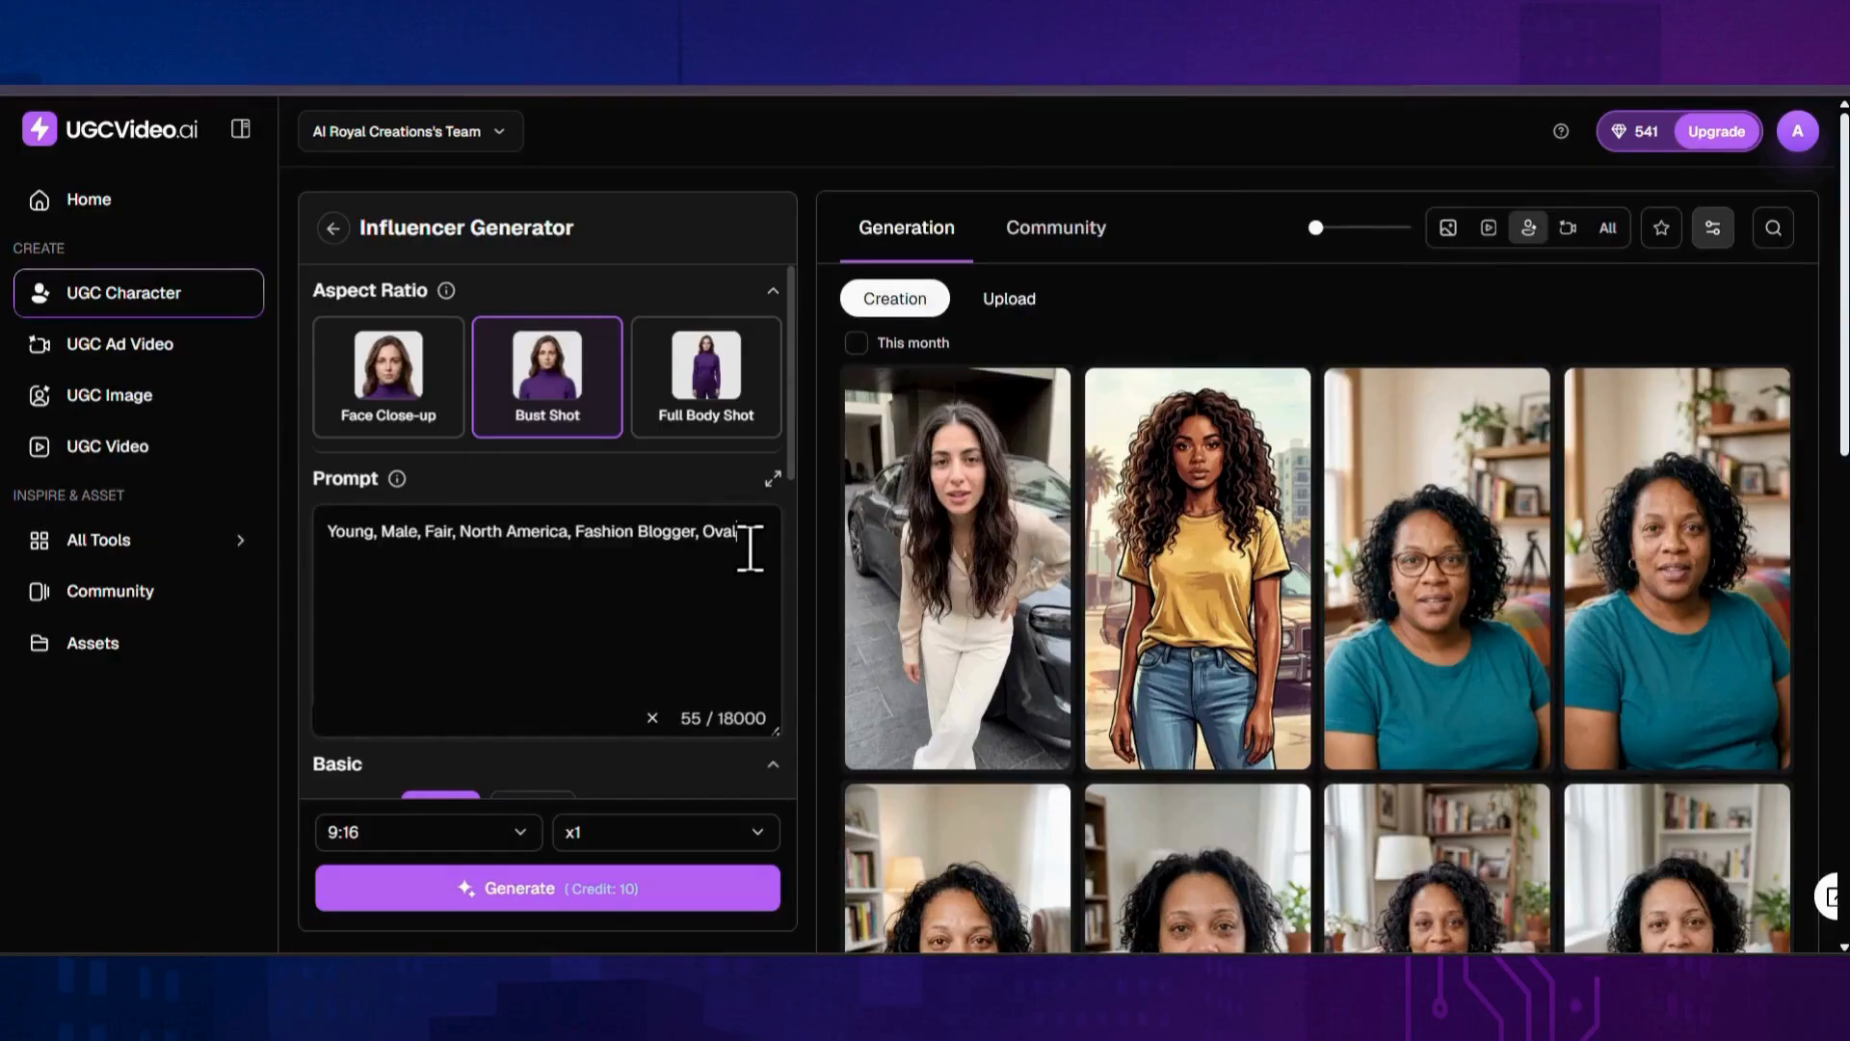
left_click(653, 717)
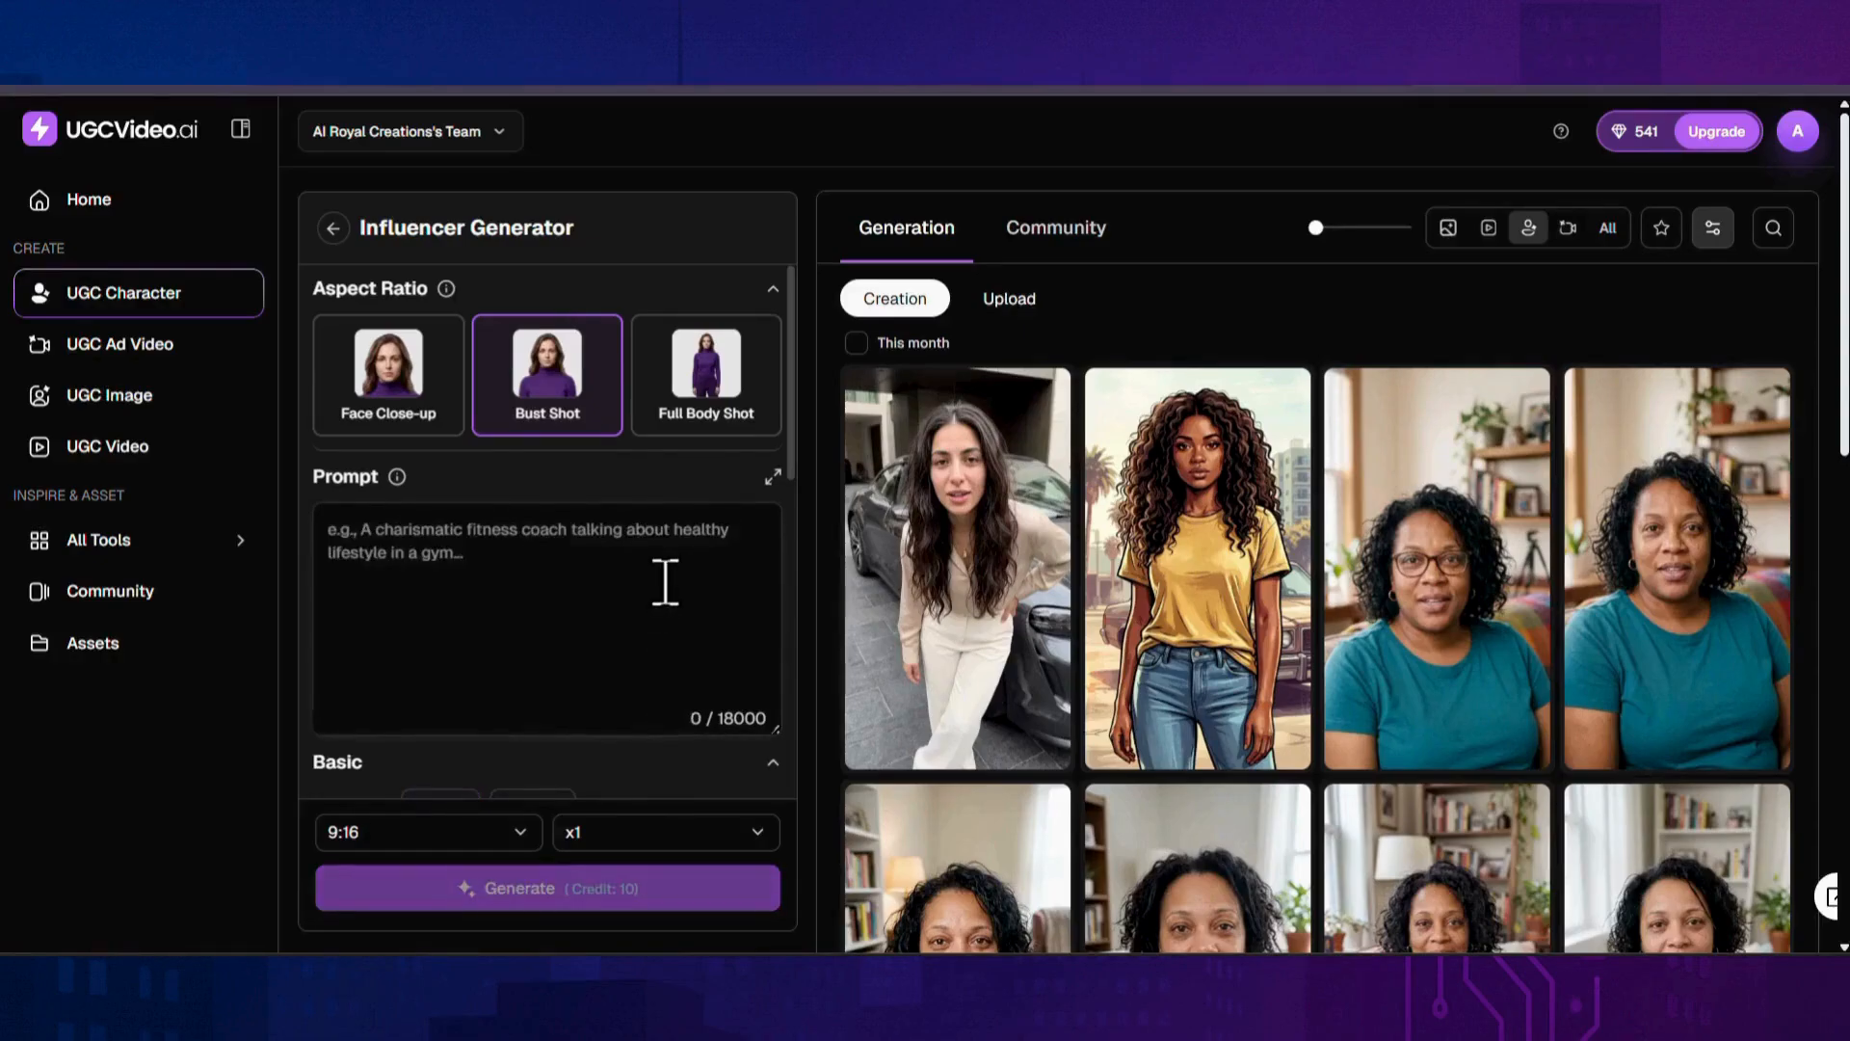
Step: Set the influencer's basic traits to gender Female, age Middle-aged and persona Homemaker
scroll(665, 582, "down", 3)
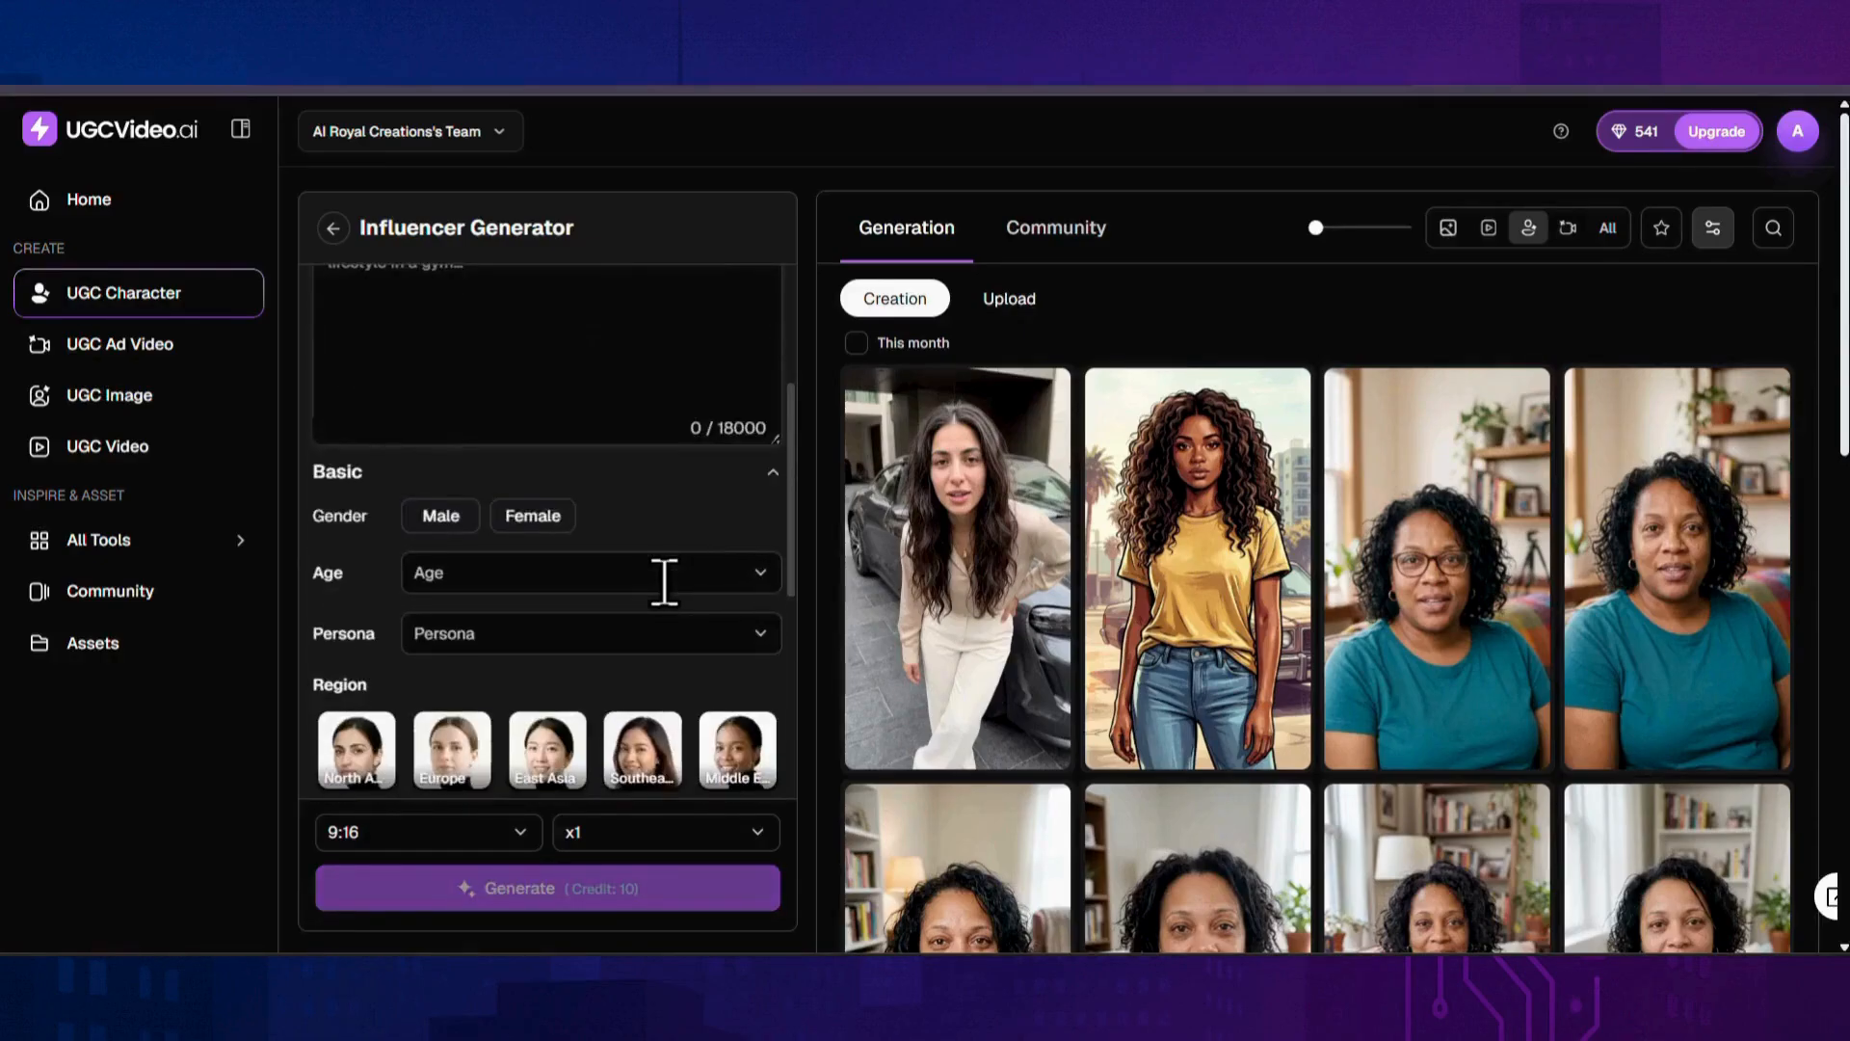
left_click(539, 532)
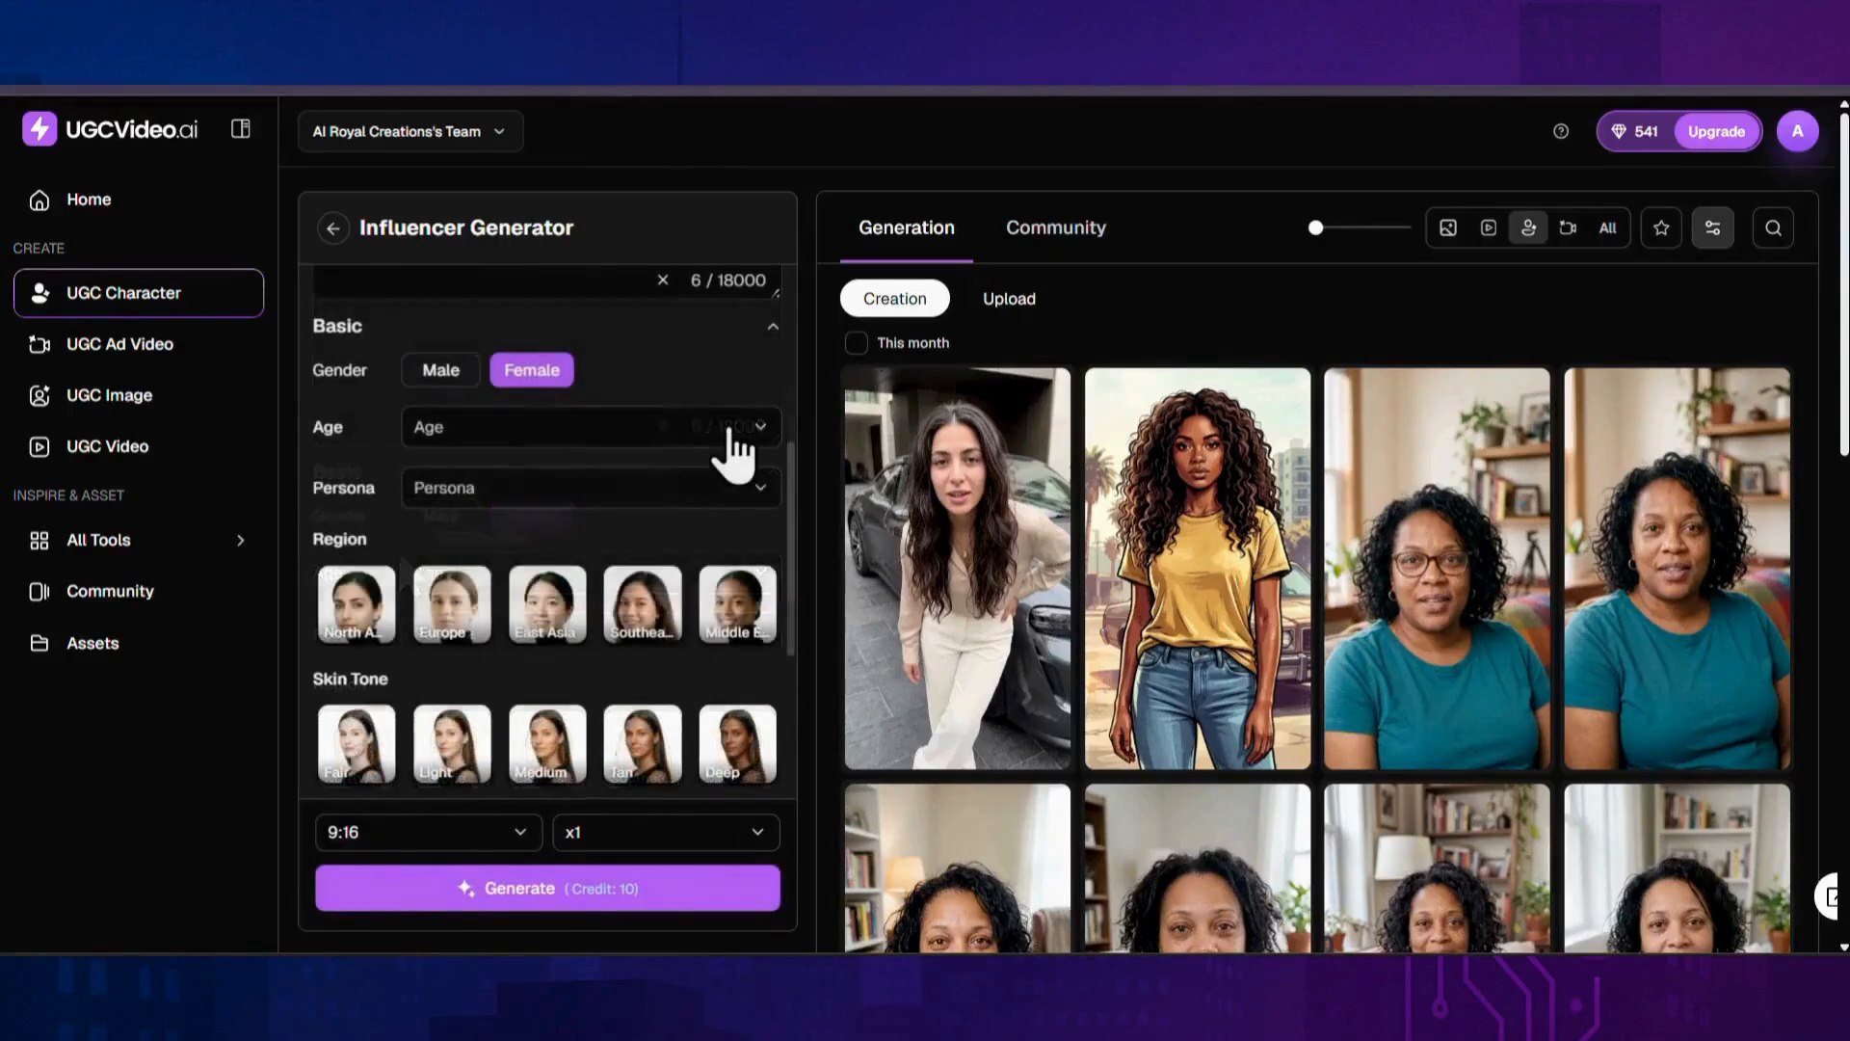
left_click(730, 431)
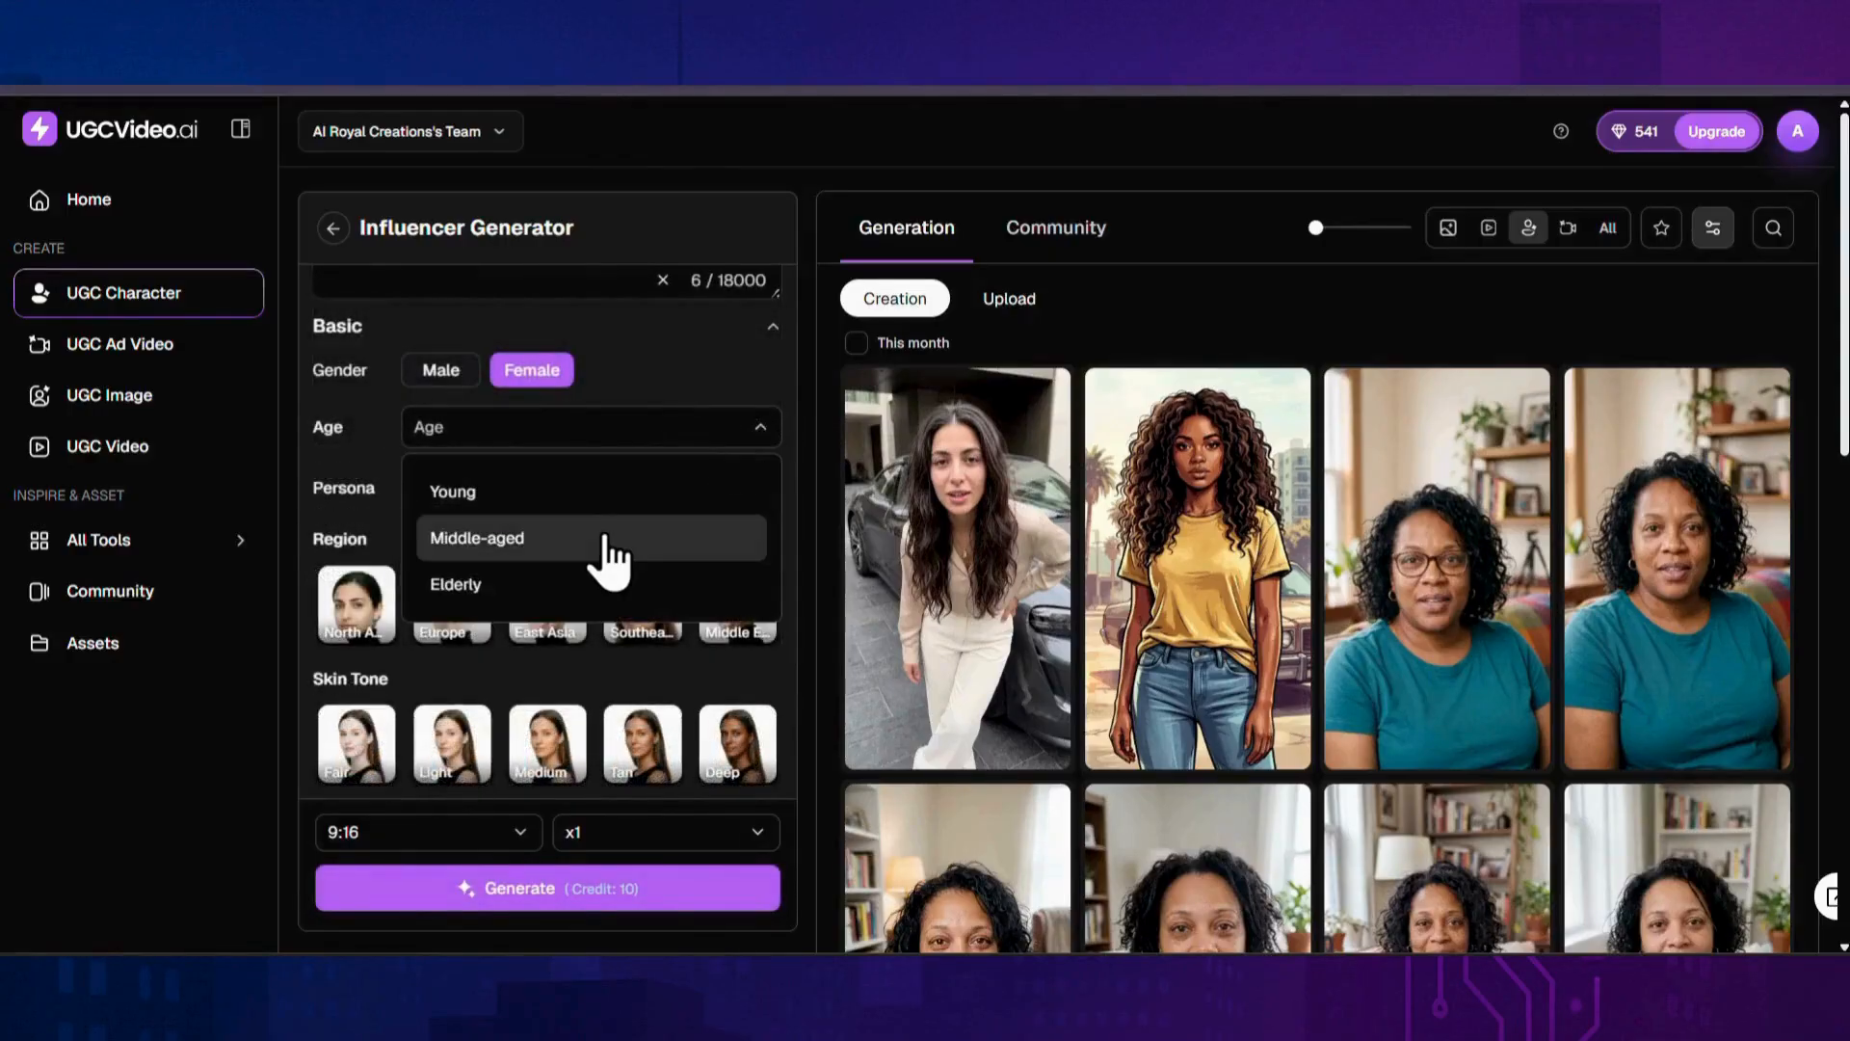
left_click(604, 537)
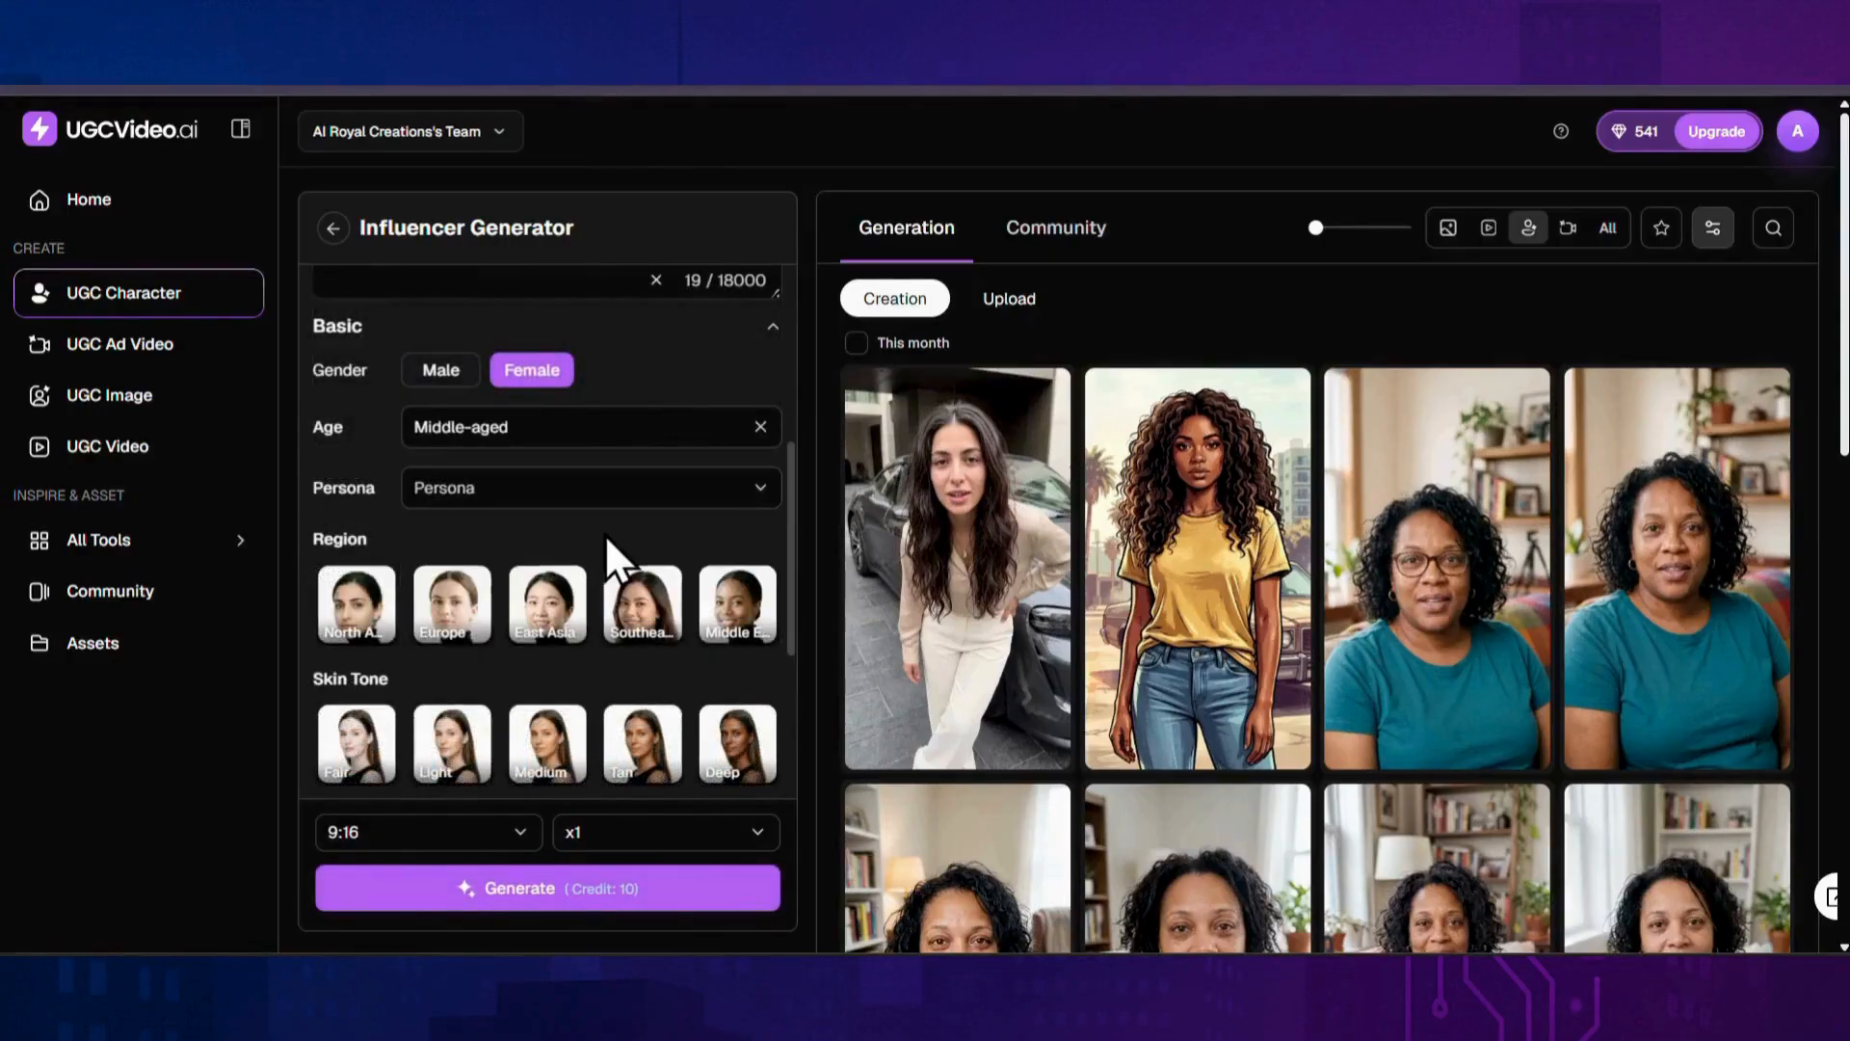
left_click(765, 499)
scroll(723, 578, "down", 1)
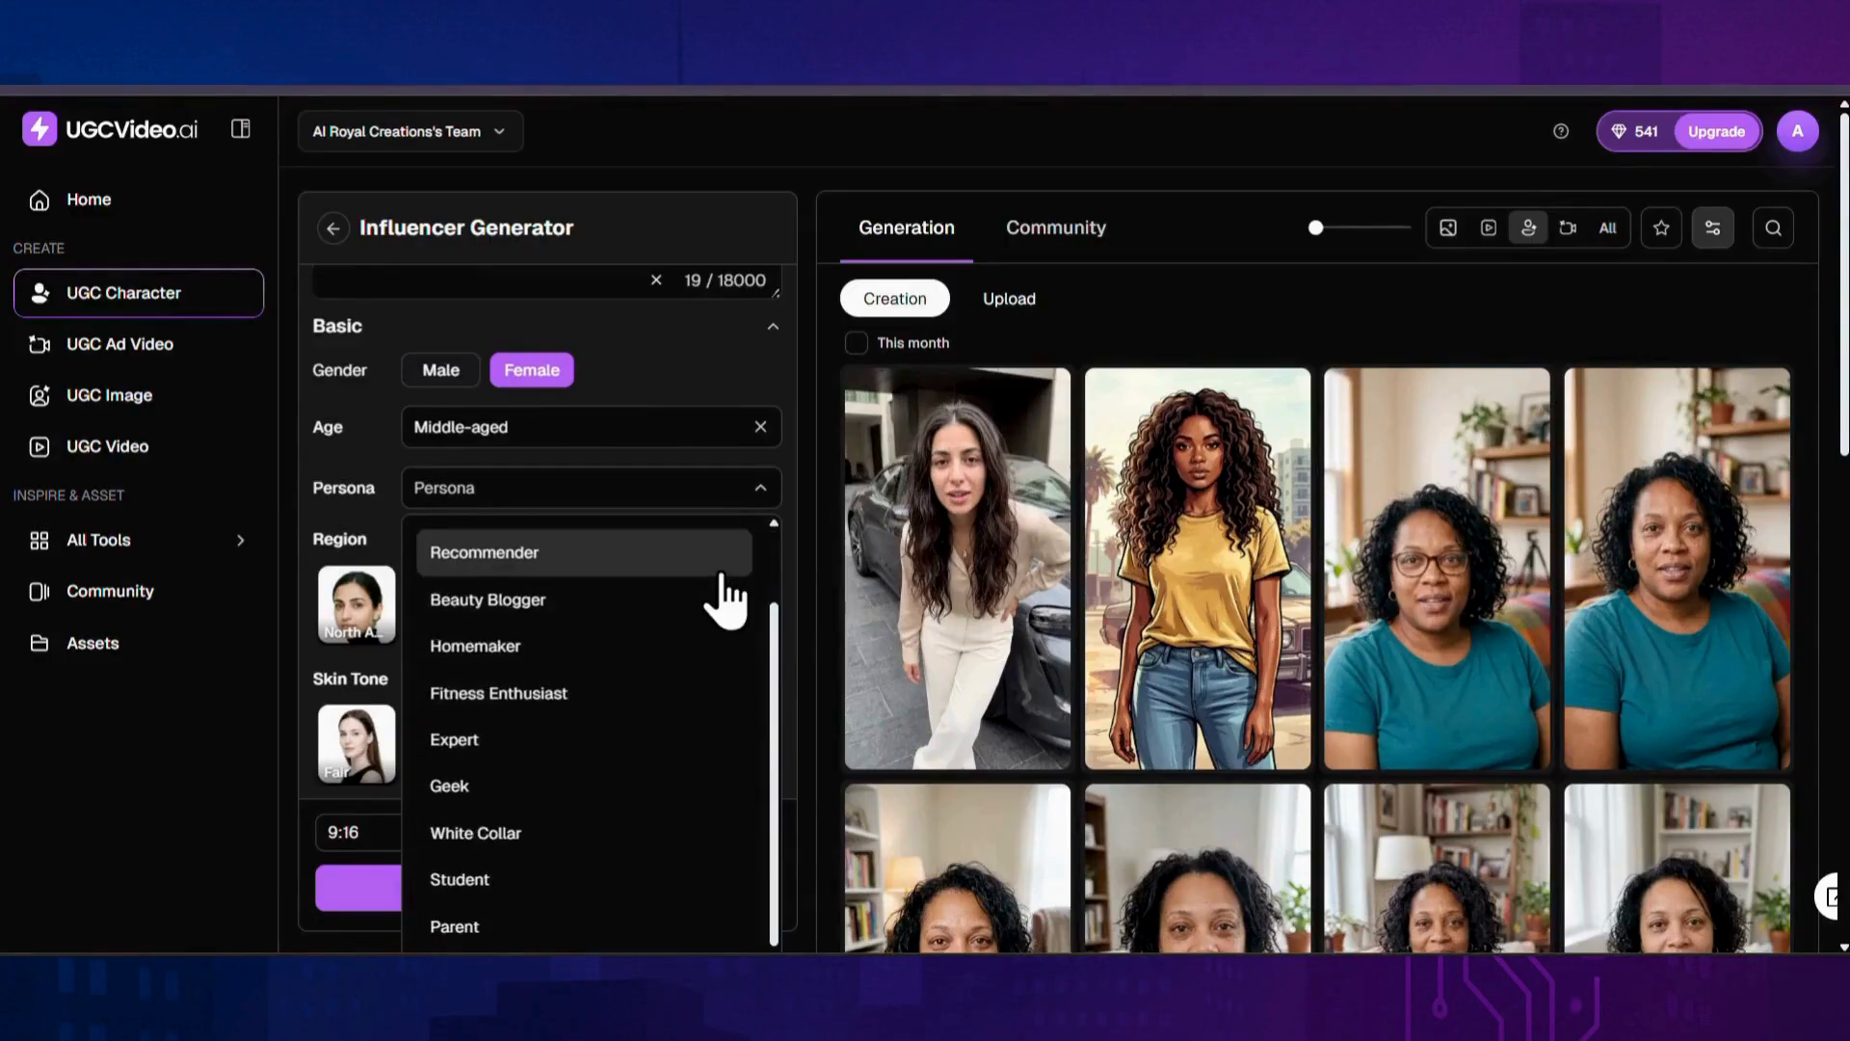
scroll(725, 598, "up", 1)
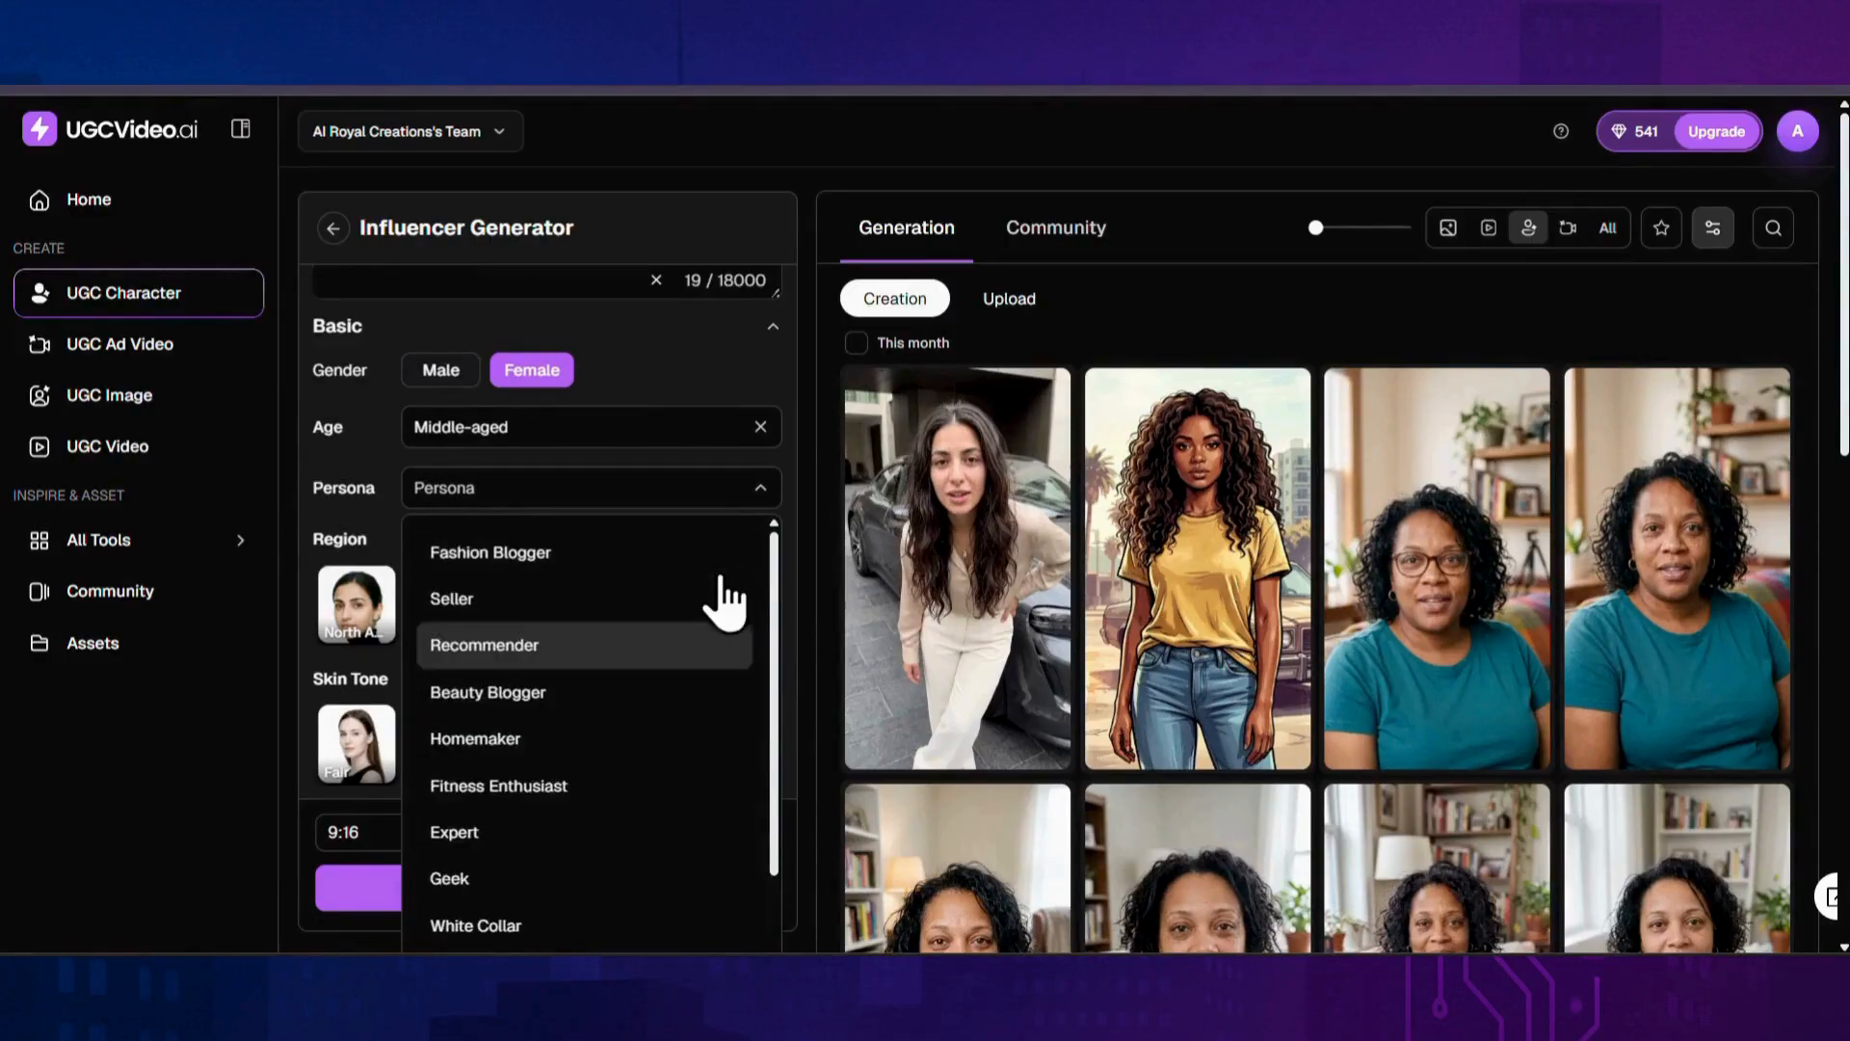
left_click(510, 740)
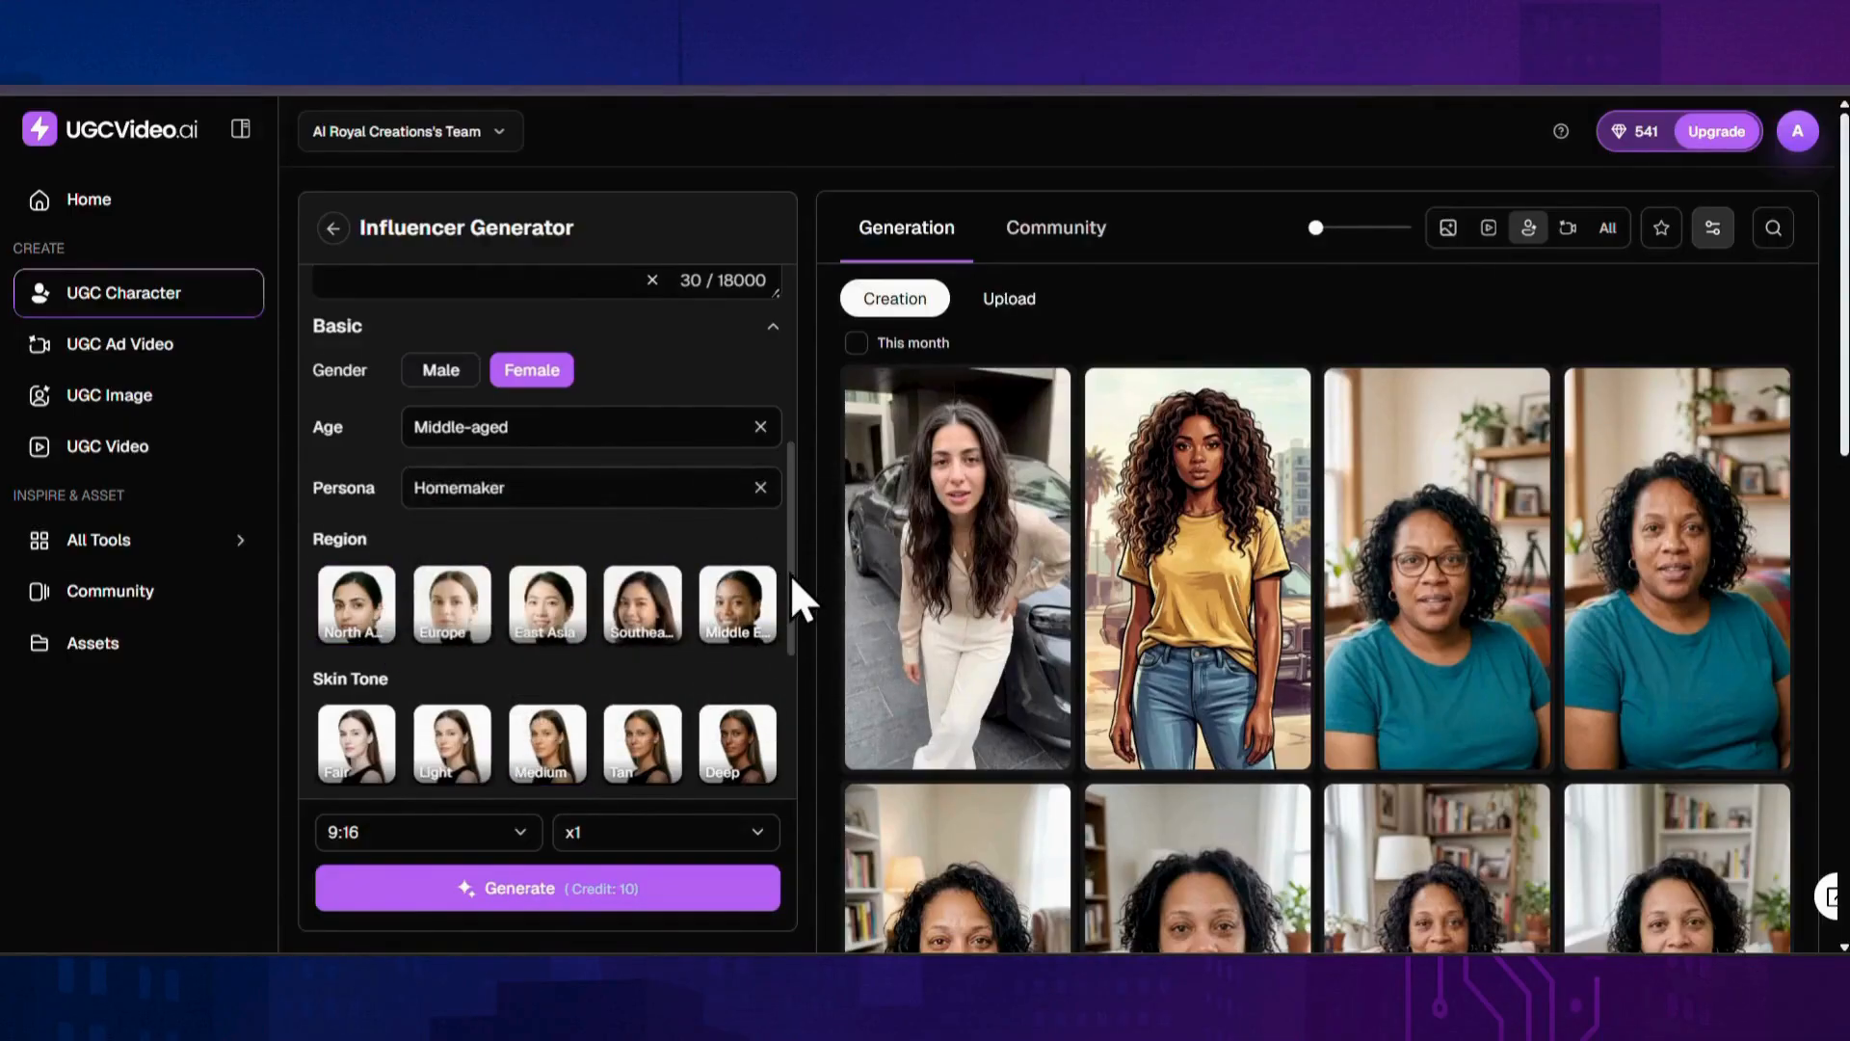
Step: Add the facial features Freckles, Dark Circles, Red Veins, Gapped Teeth, Dimples and Crow's Feet from the full feature list
scroll(792, 617, "down", 5)
left_click(753, 465)
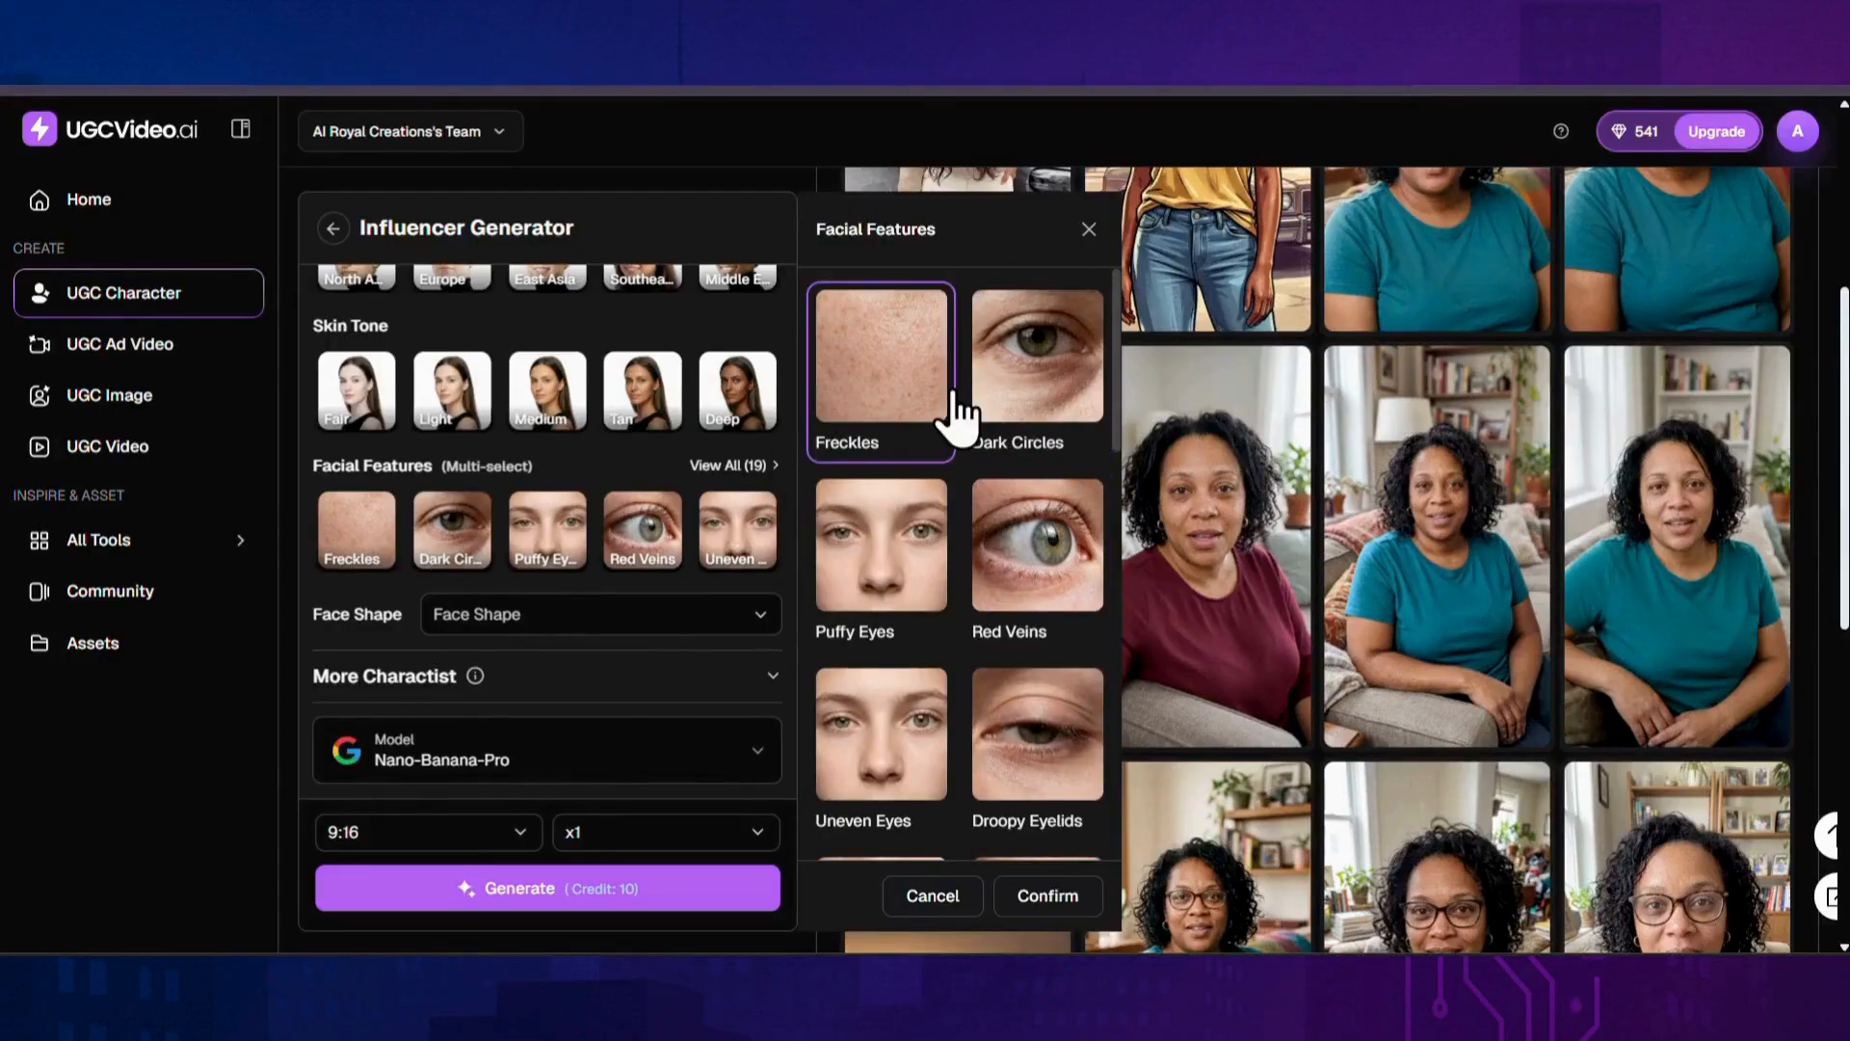
scroll(964, 412, "down", 3)
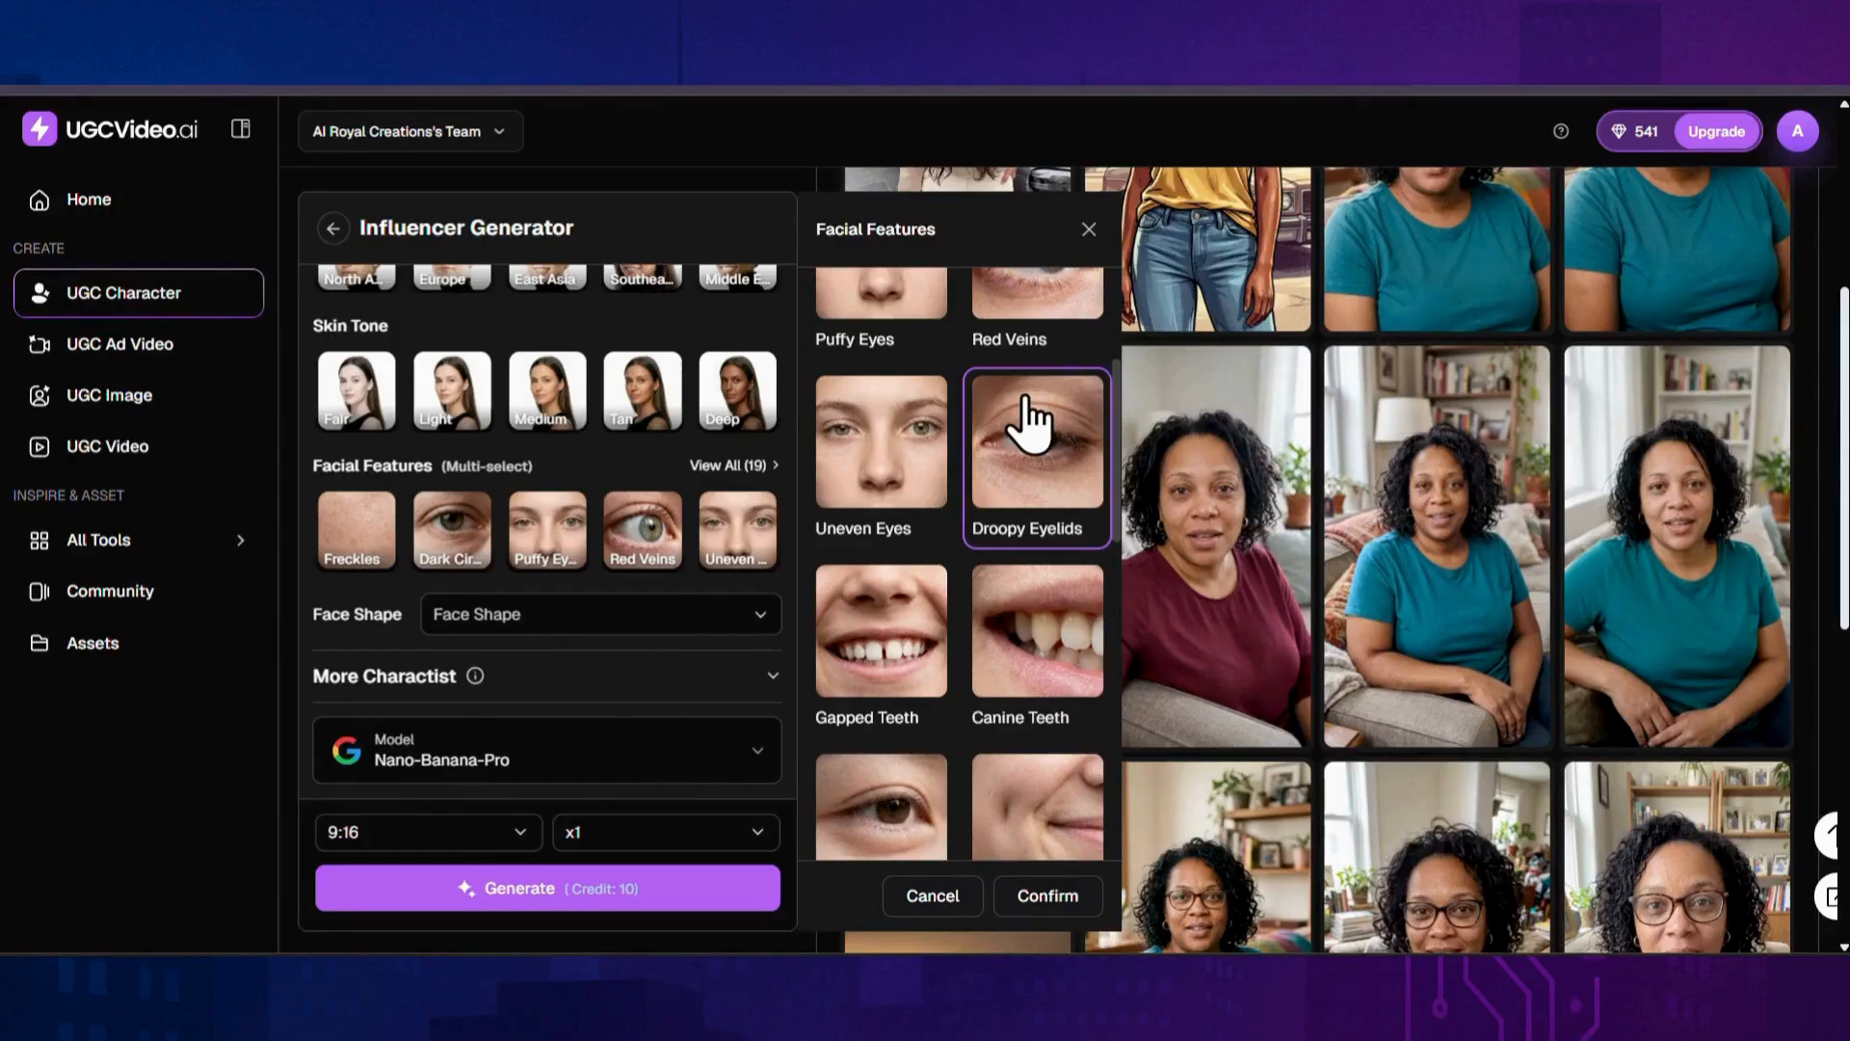
scroll(1029, 422, "down", 2)
scroll(1031, 420, "down", 2)
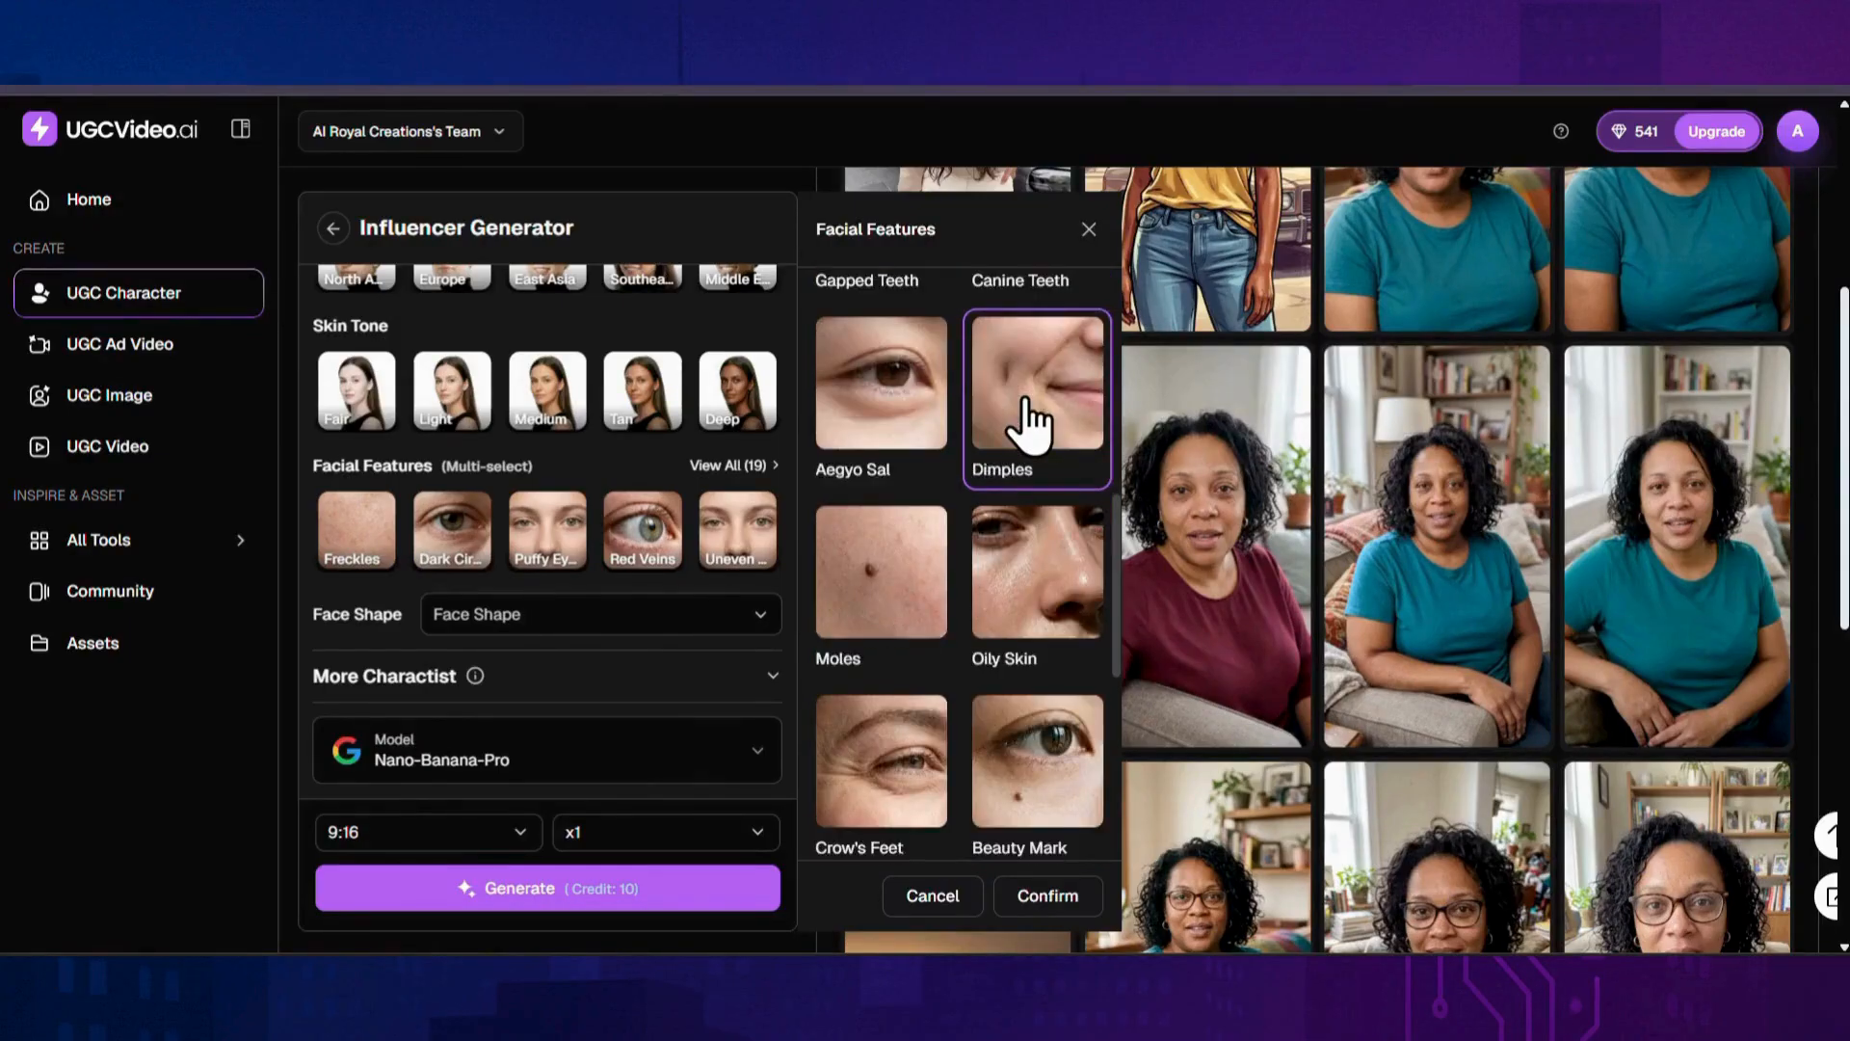
scroll(1031, 419, "down", 1)
scroll(1030, 424, "down", 2)
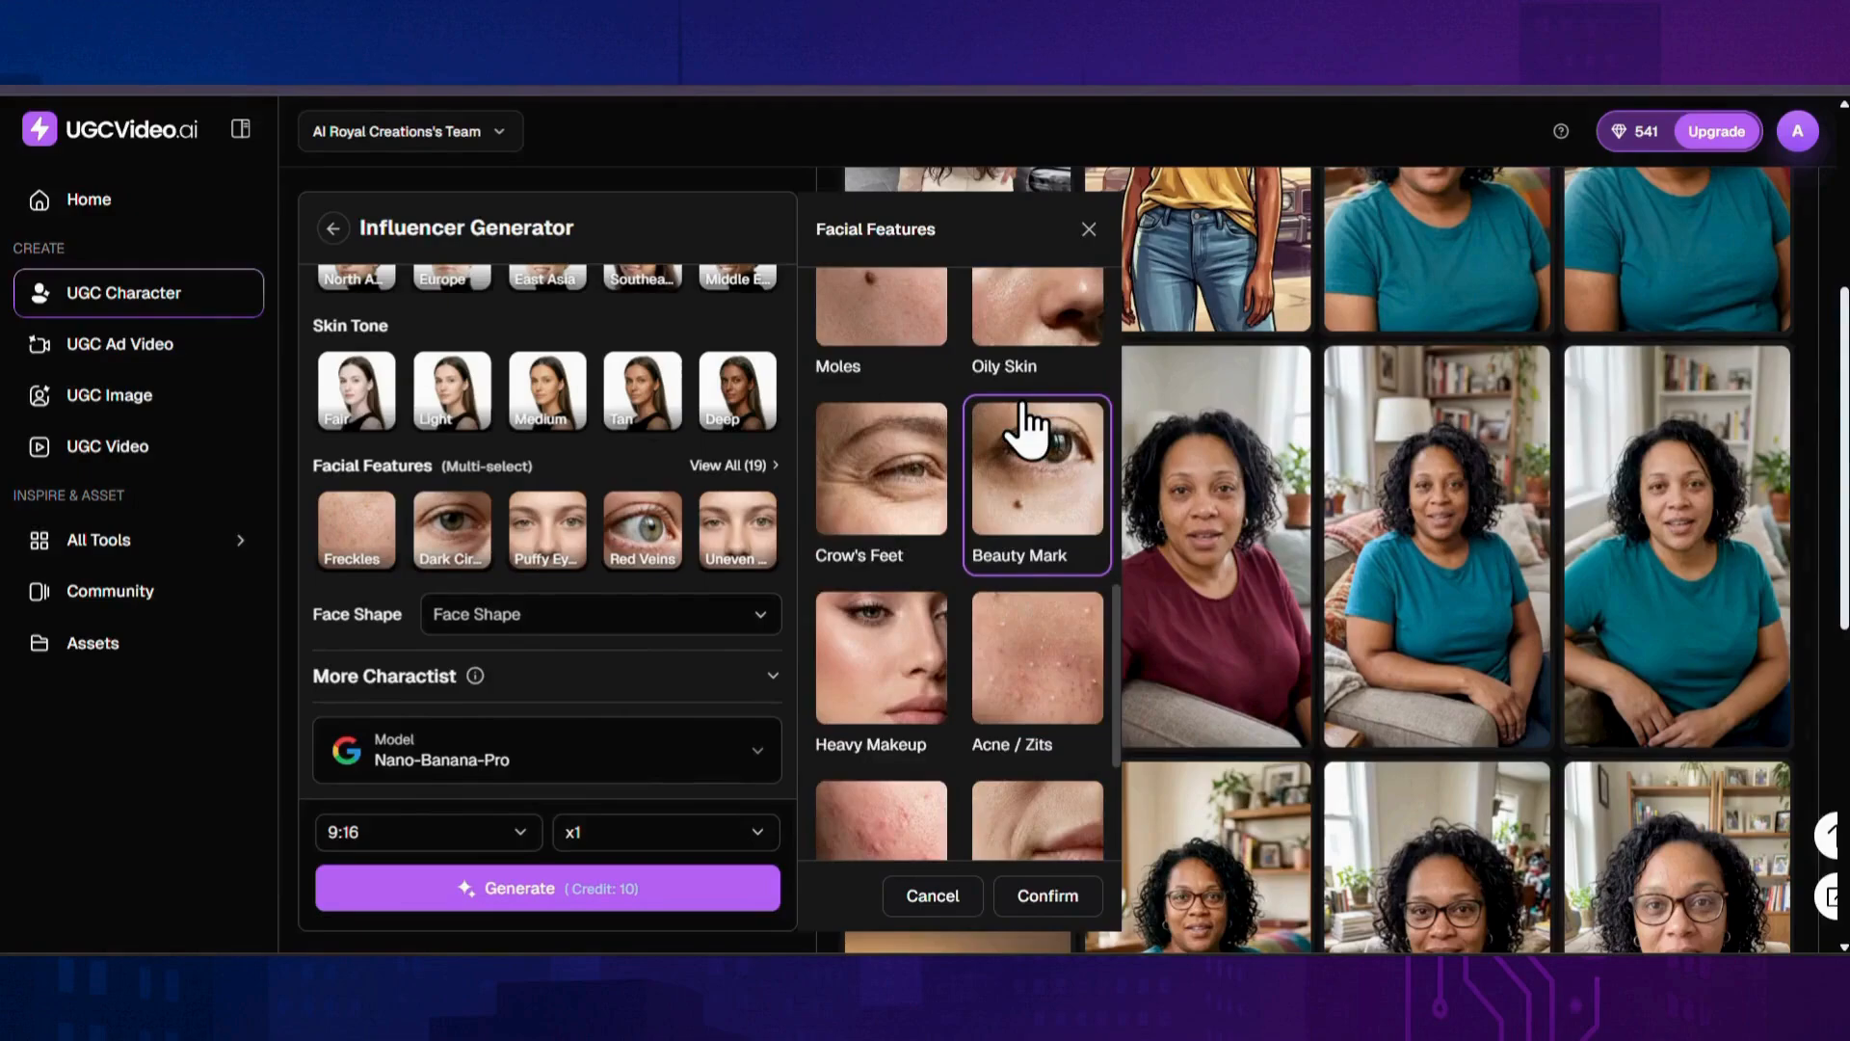
left_click(1047, 895)
Step: Set the influencer's face shape to Heart and the output ratio to 16:9
left_click(735, 619)
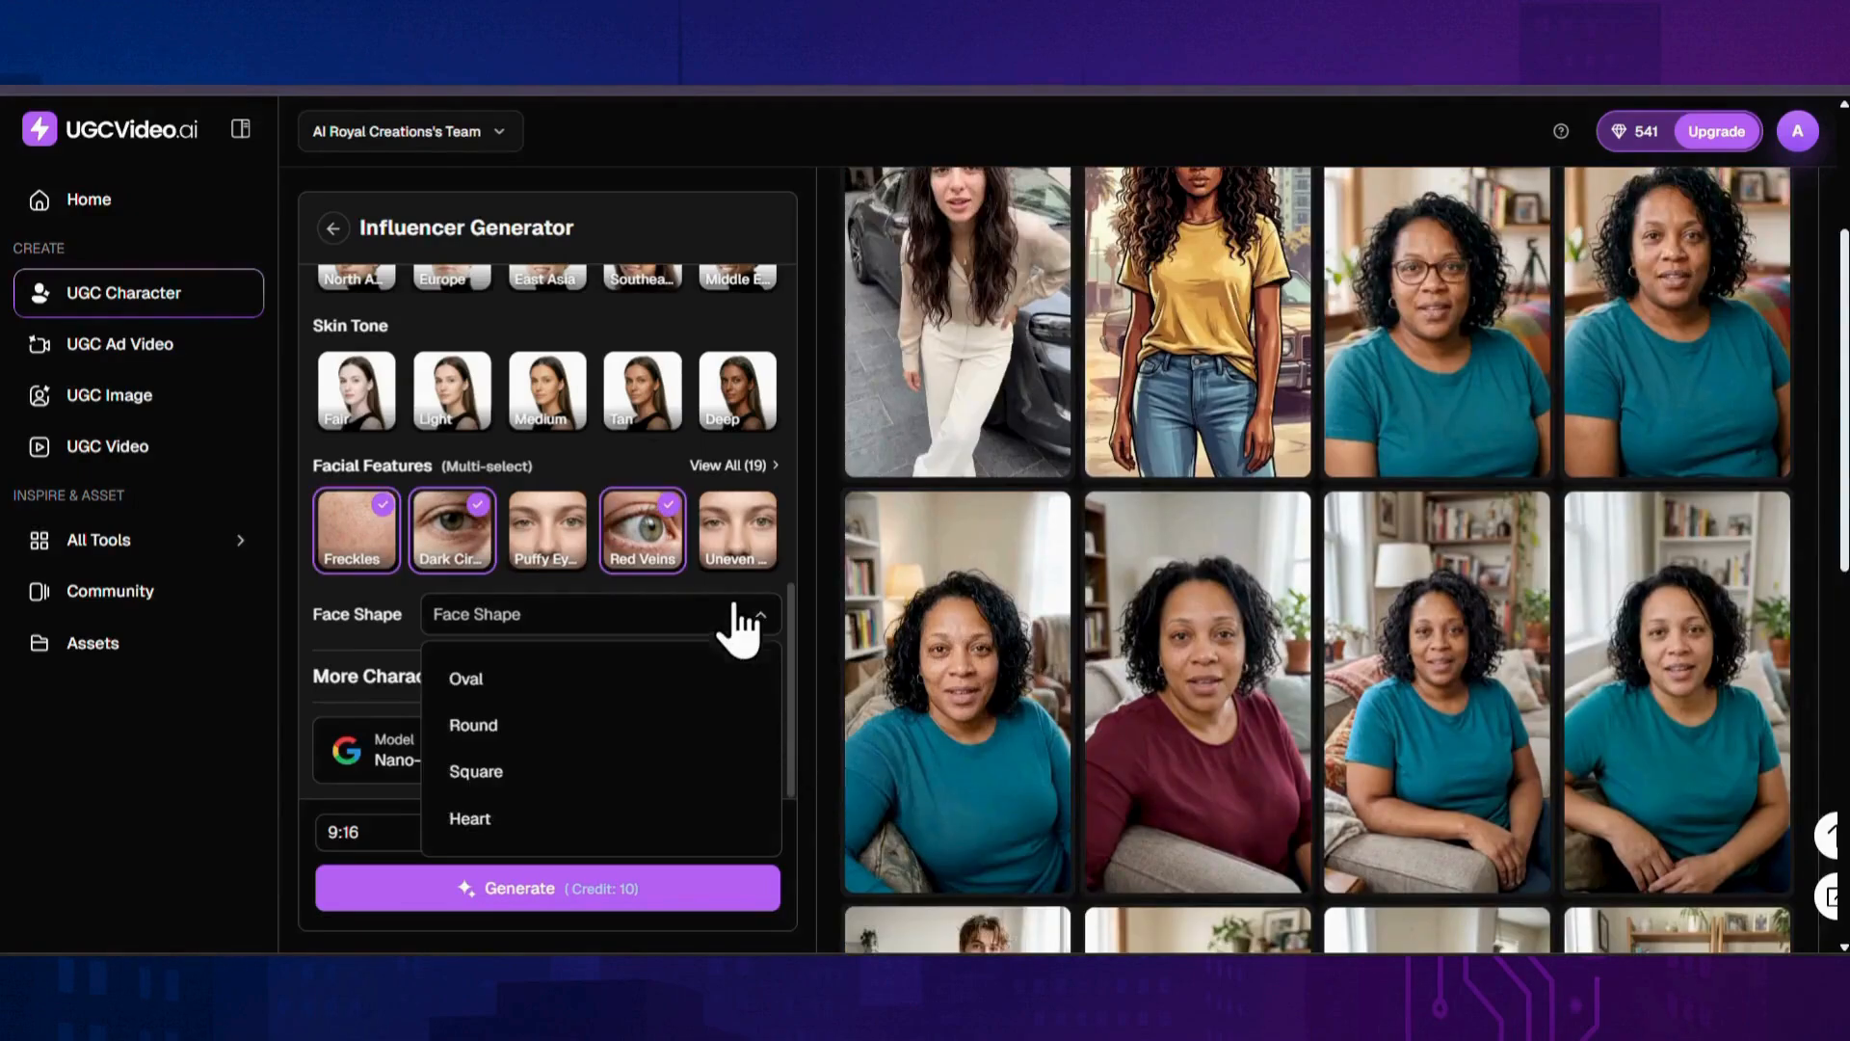
left_click(578, 820)
left_click(519, 841)
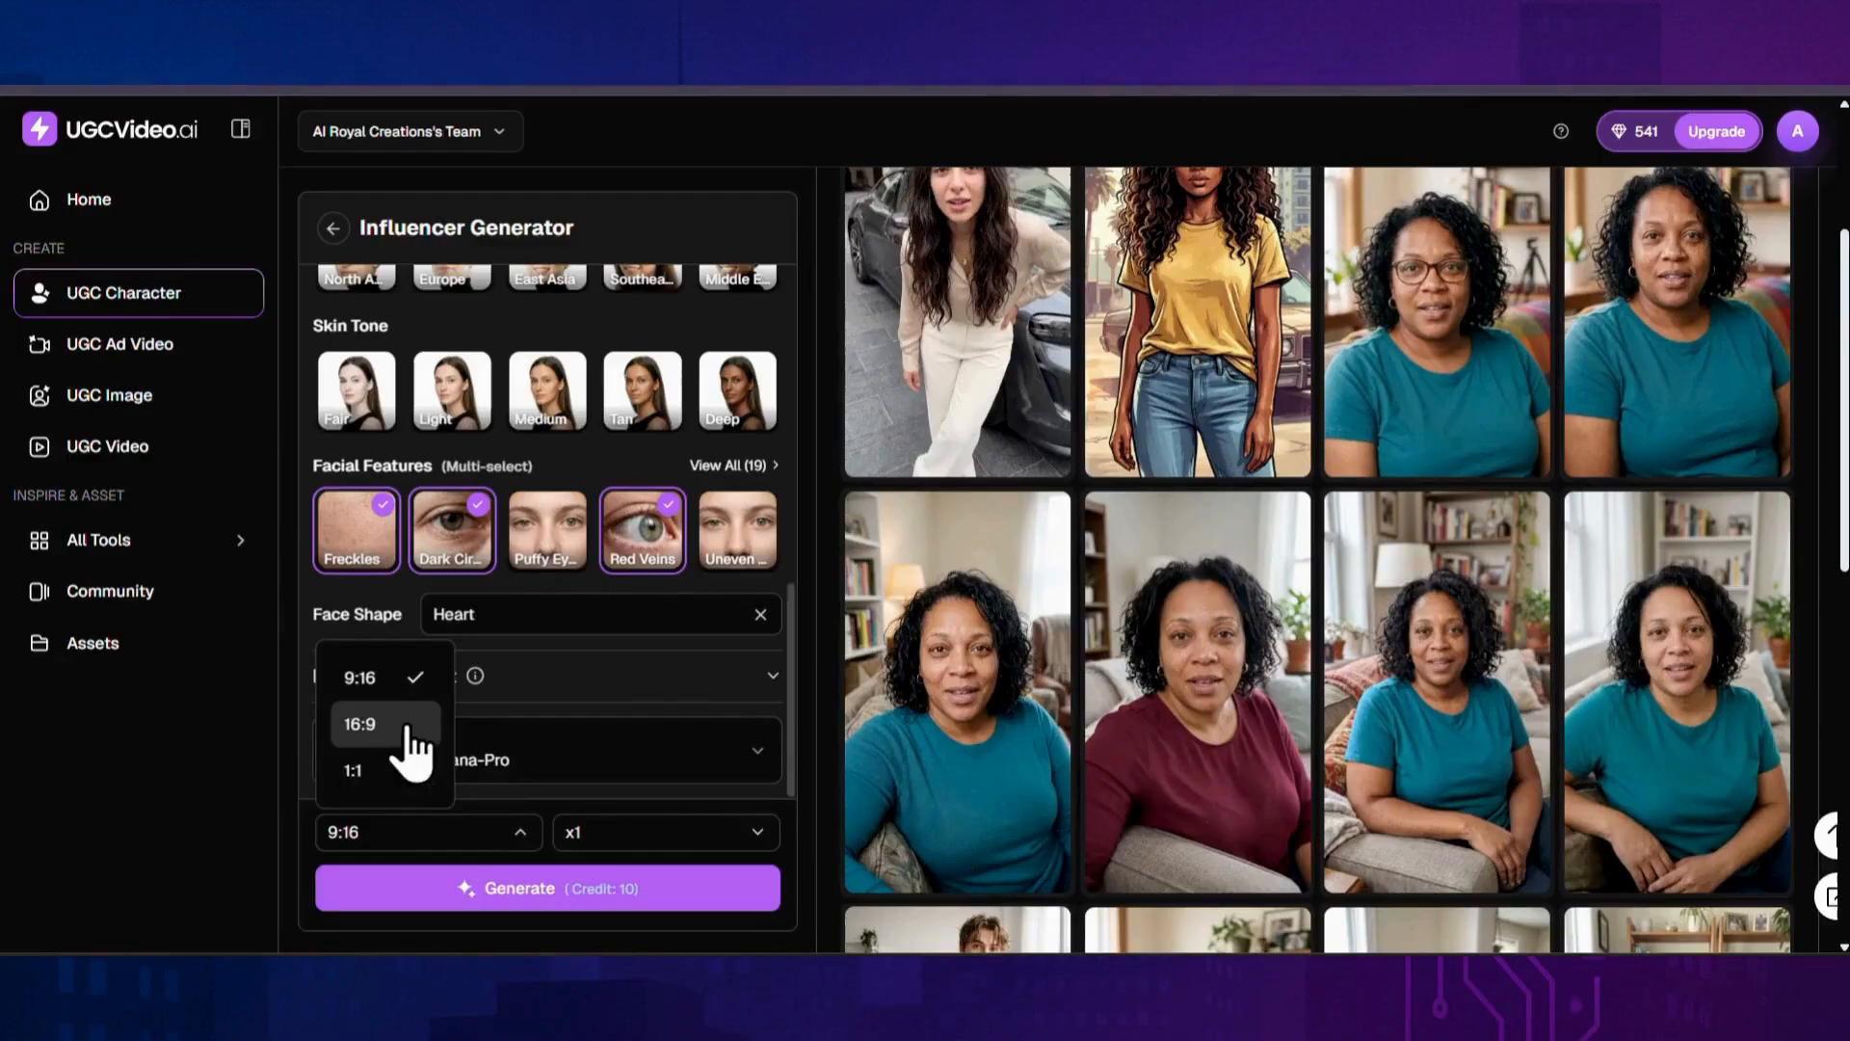
left_click(360, 723)
scroll(771, 704, "up", 4)
scroll(771, 708, "down", 4)
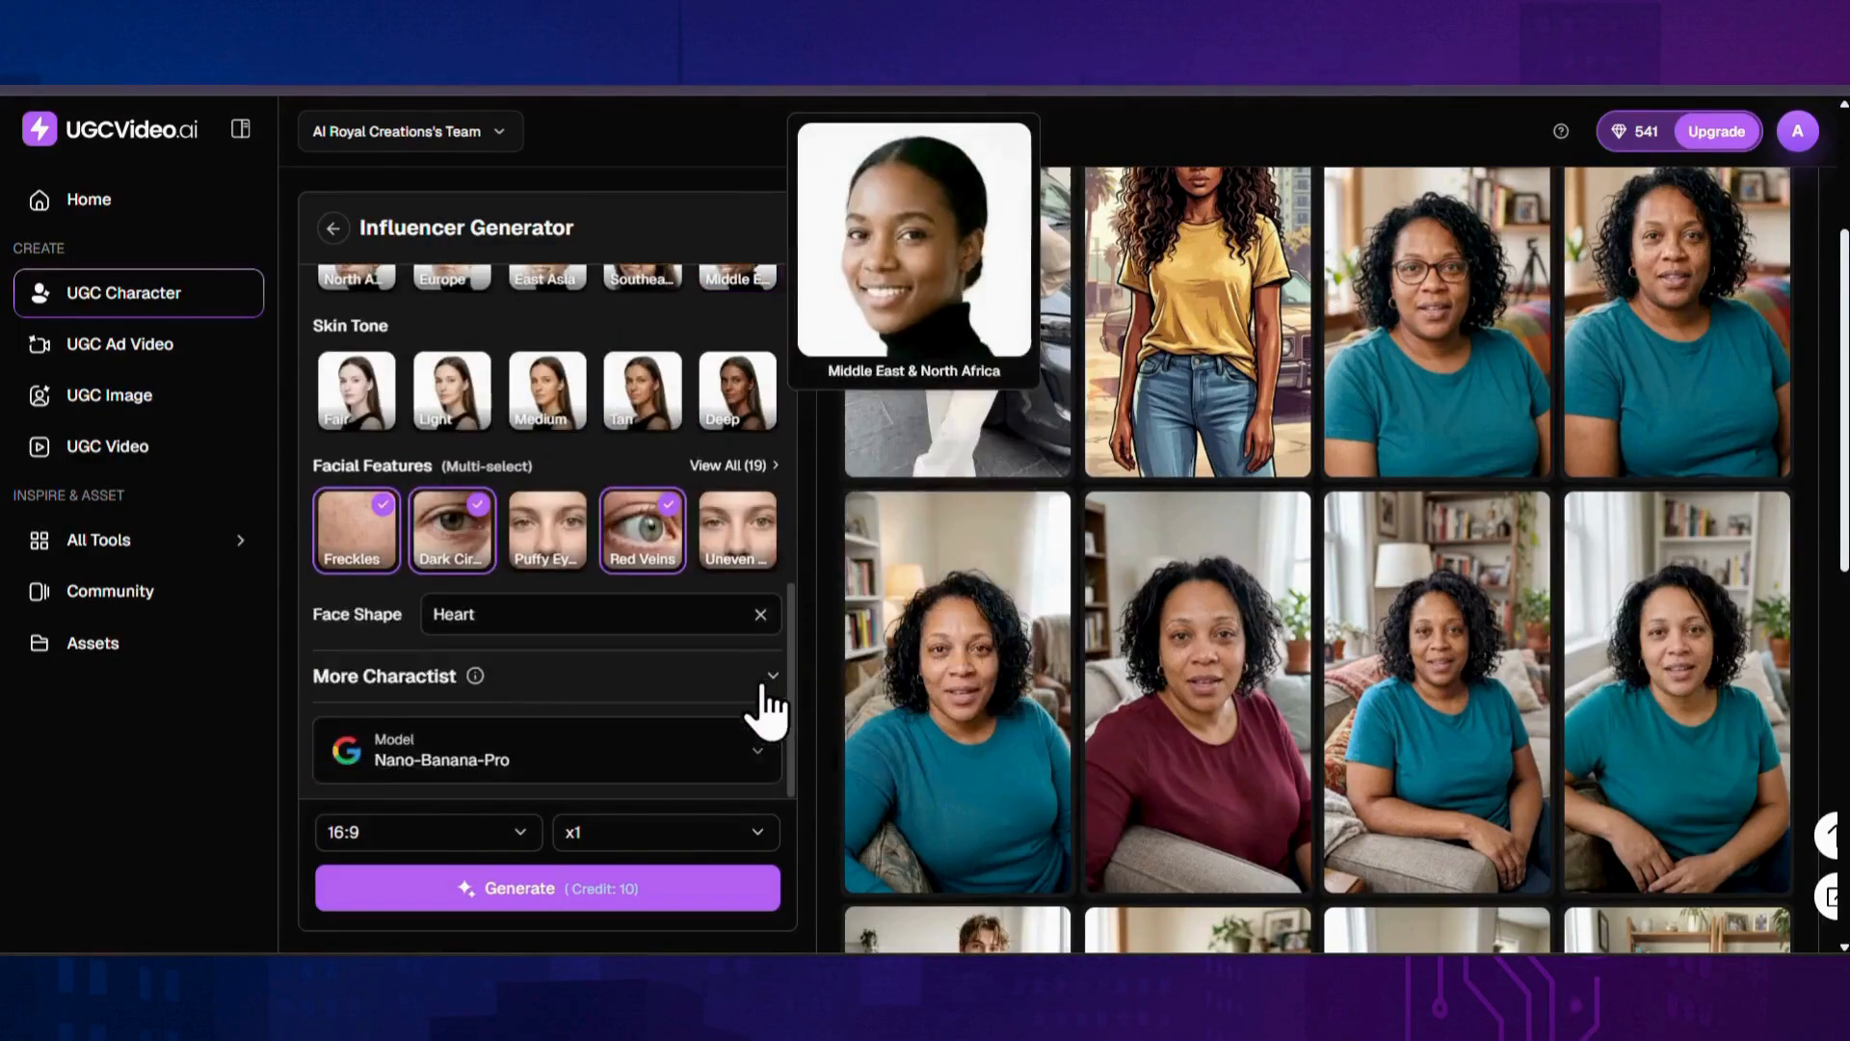
left_click(755, 754)
Step: Append the copied description of a realistic, friendly-looking African American woman in her mid-40s to the prompt and generate the influencer
scroll(771, 742, "up", 4)
scroll(766, 740, "up", 4)
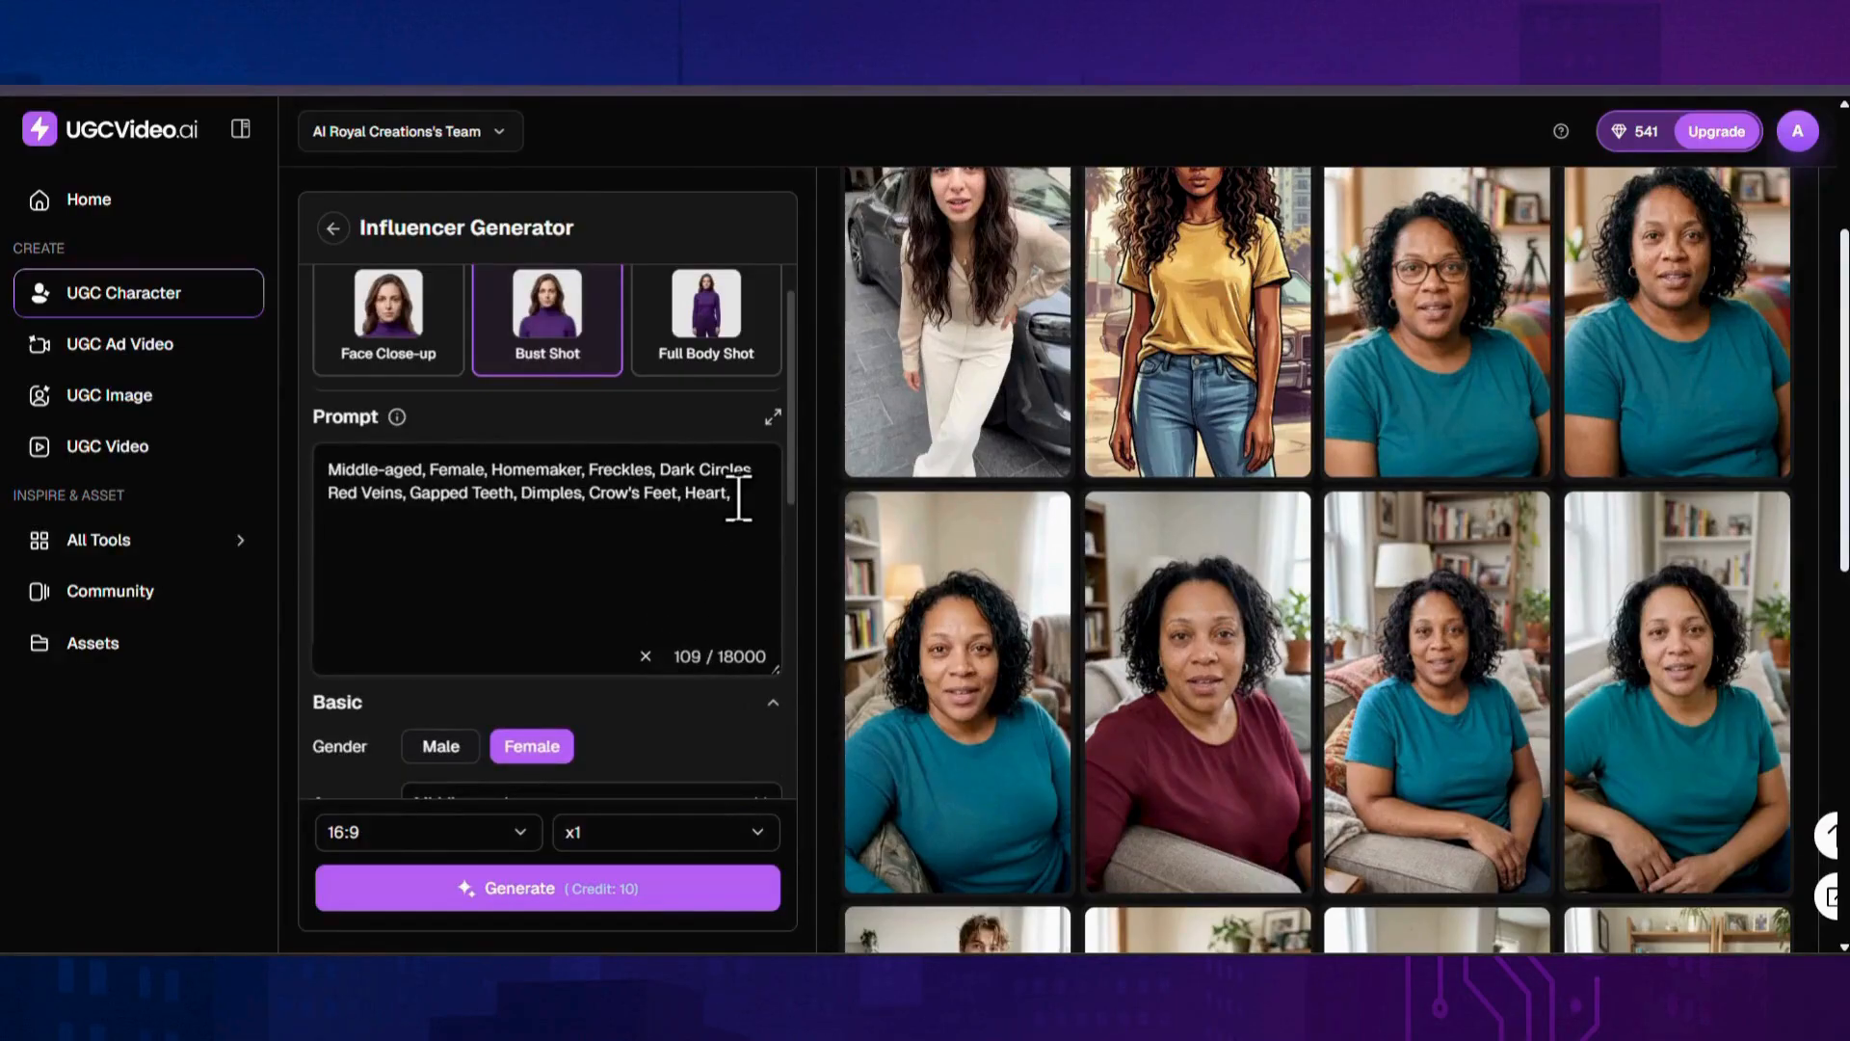
key("ctrl+v")
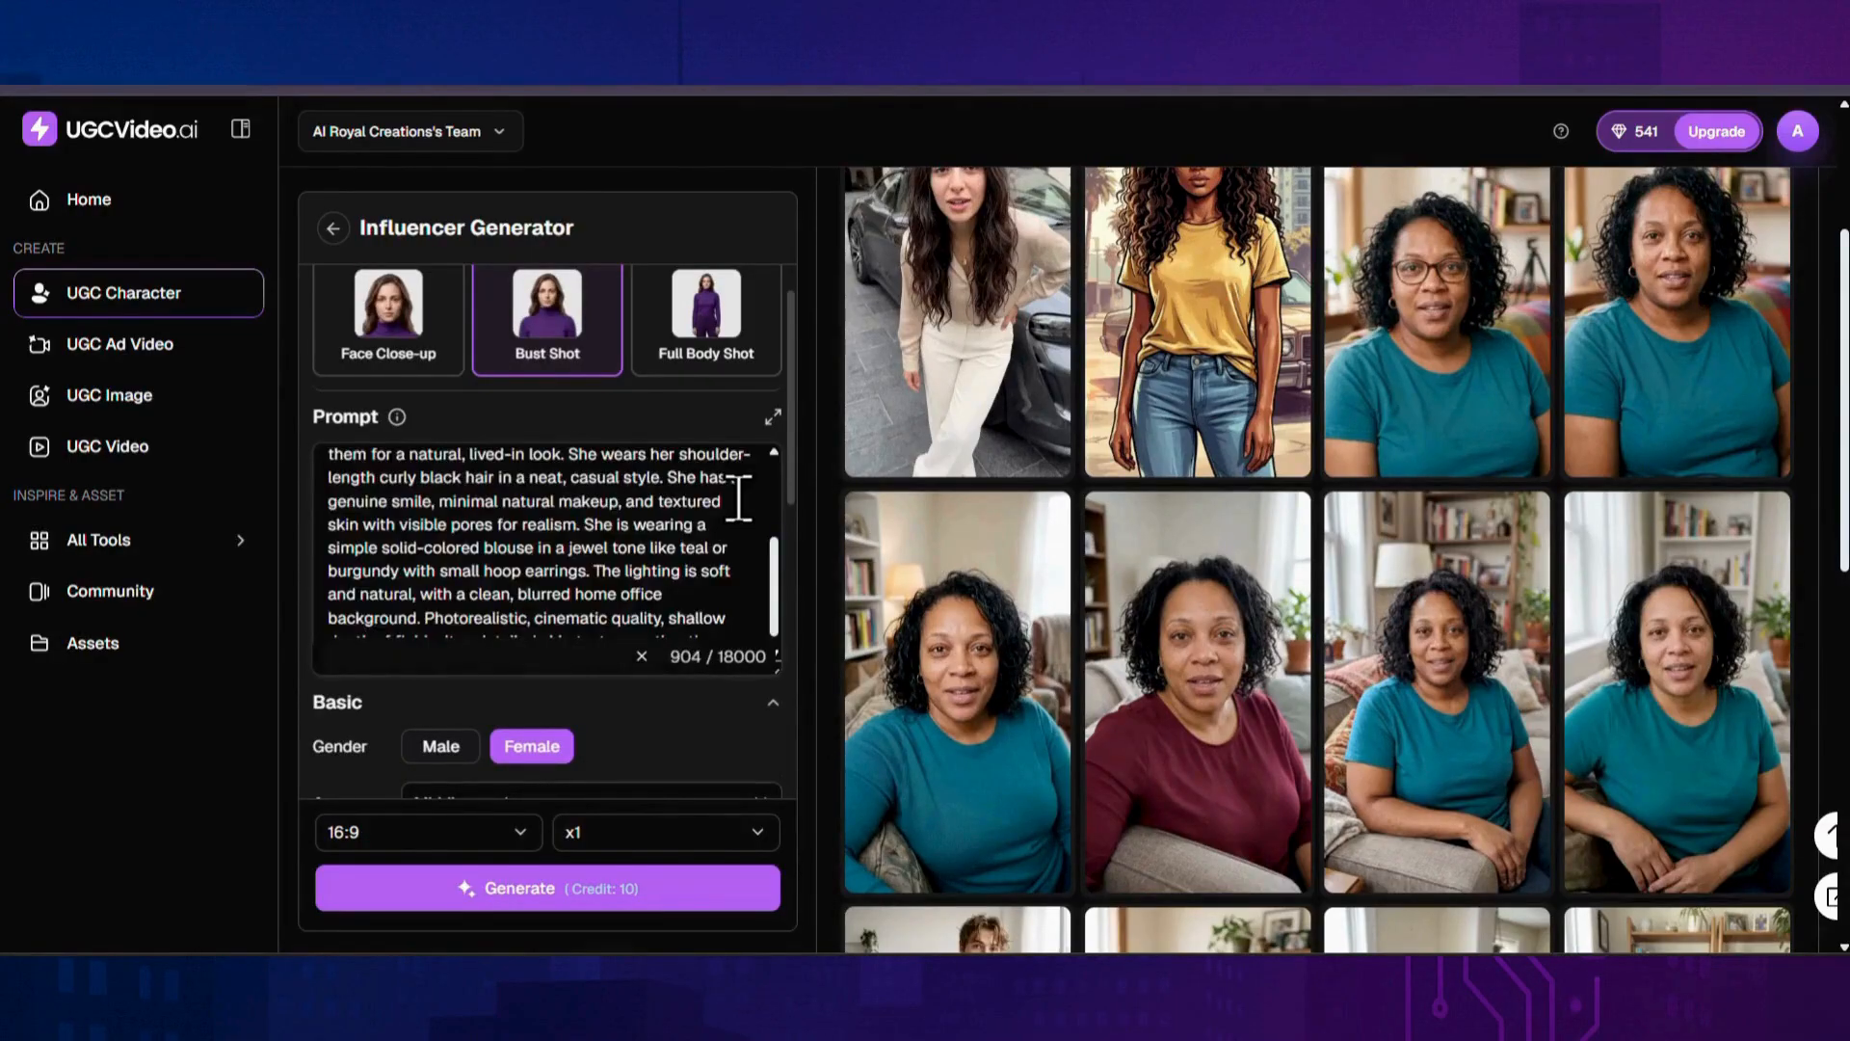
scroll(723, 498, "down", 1)
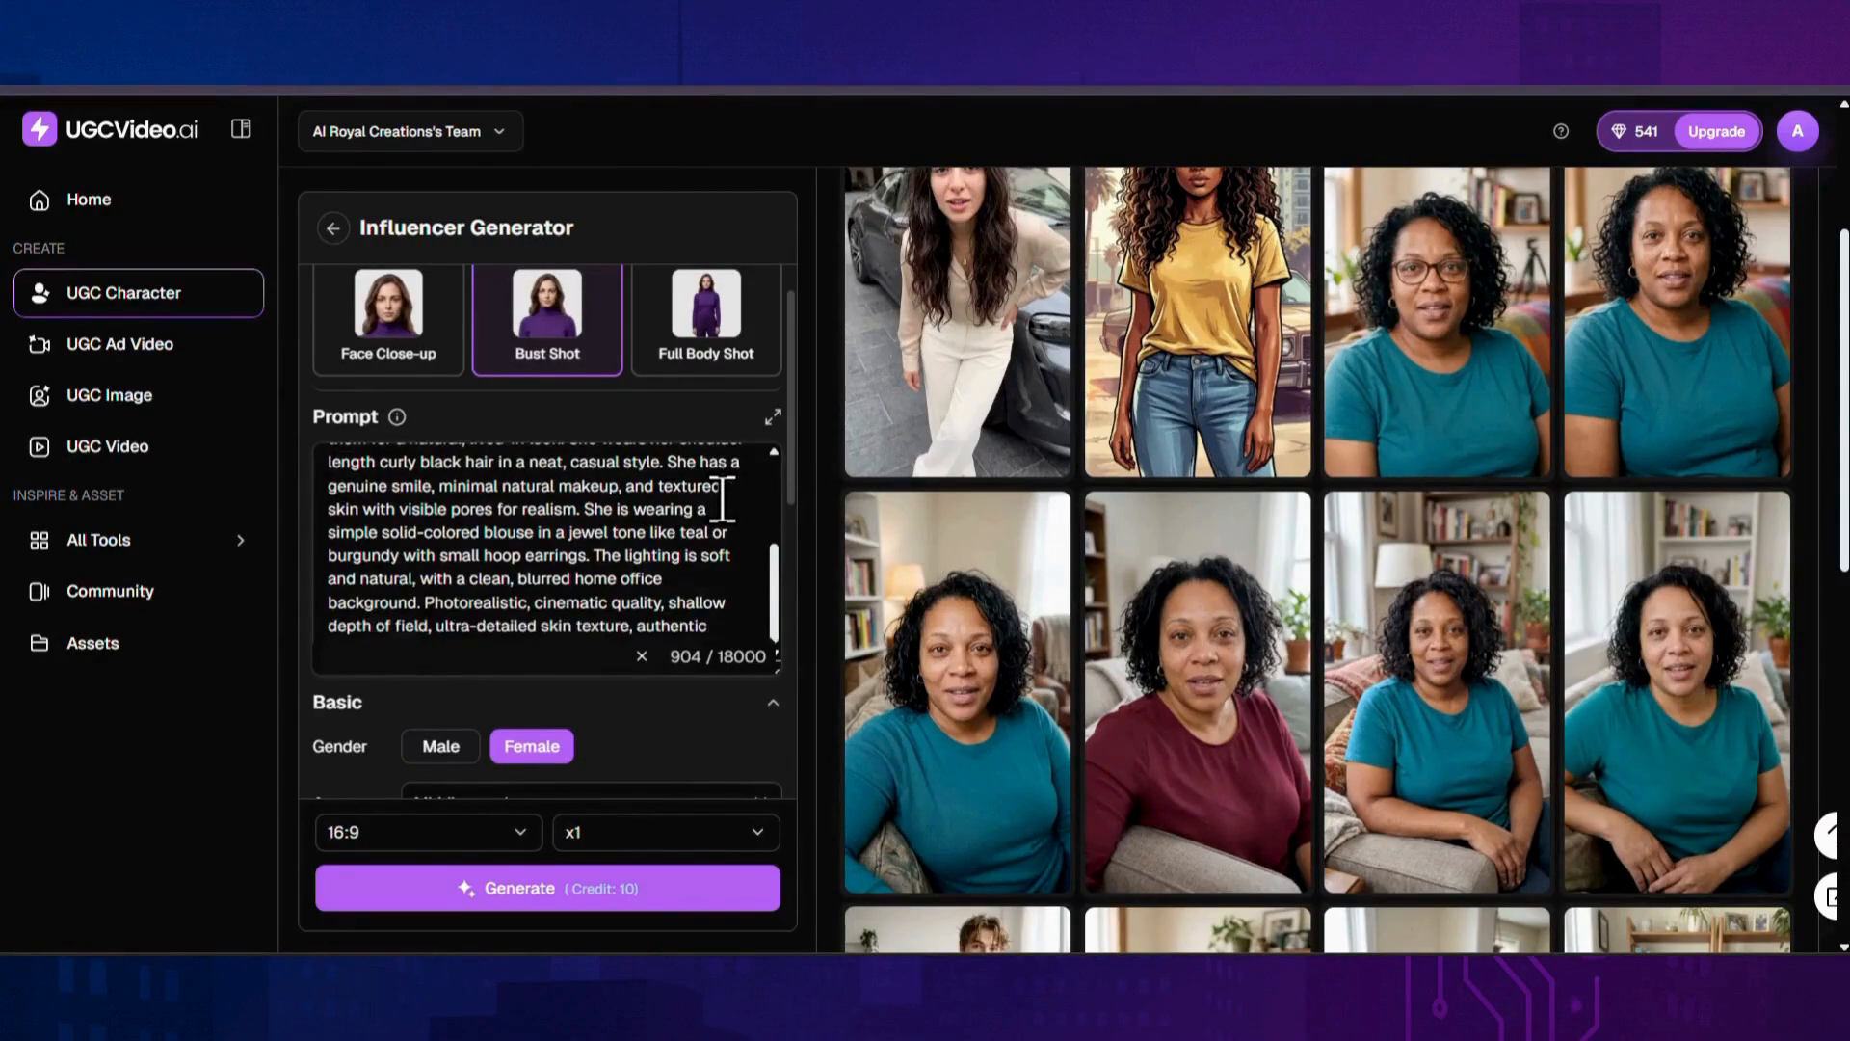
scroll(723, 498, "up", 6)
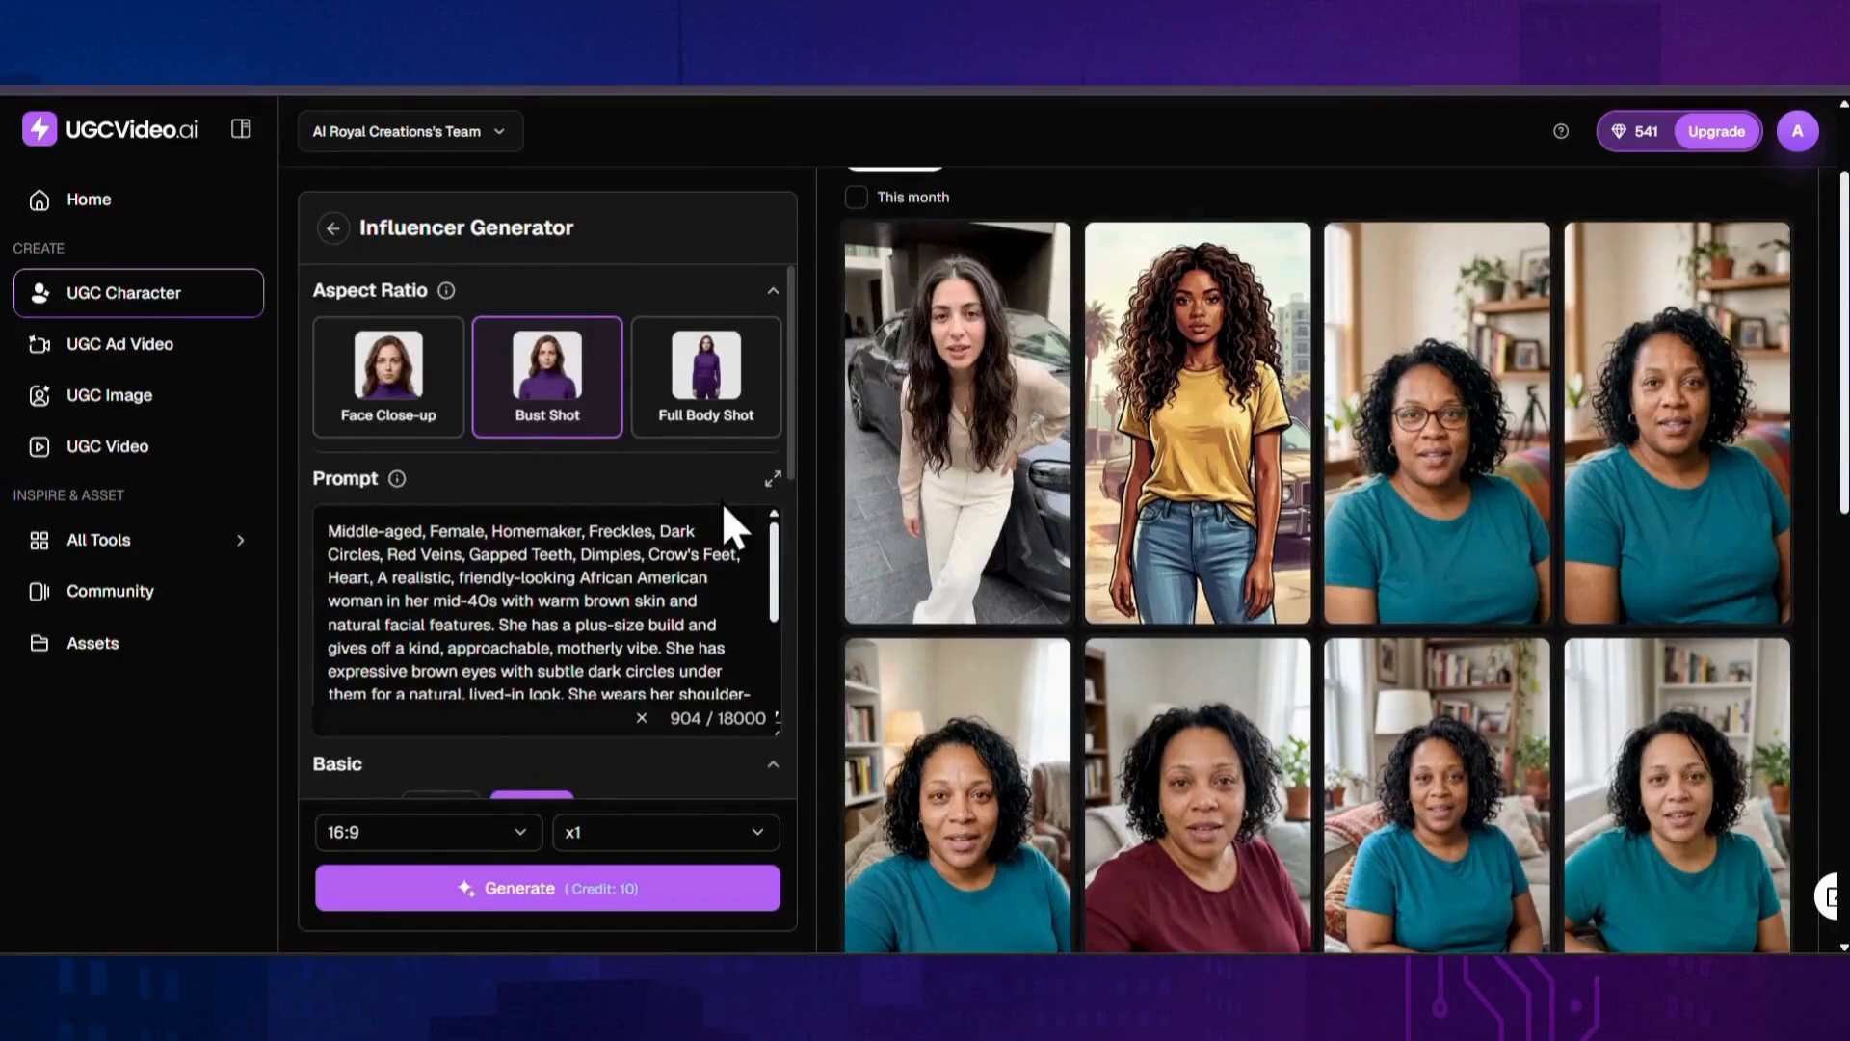
scroll(708, 616, "down", 8)
scroll(692, 701, "down", 2)
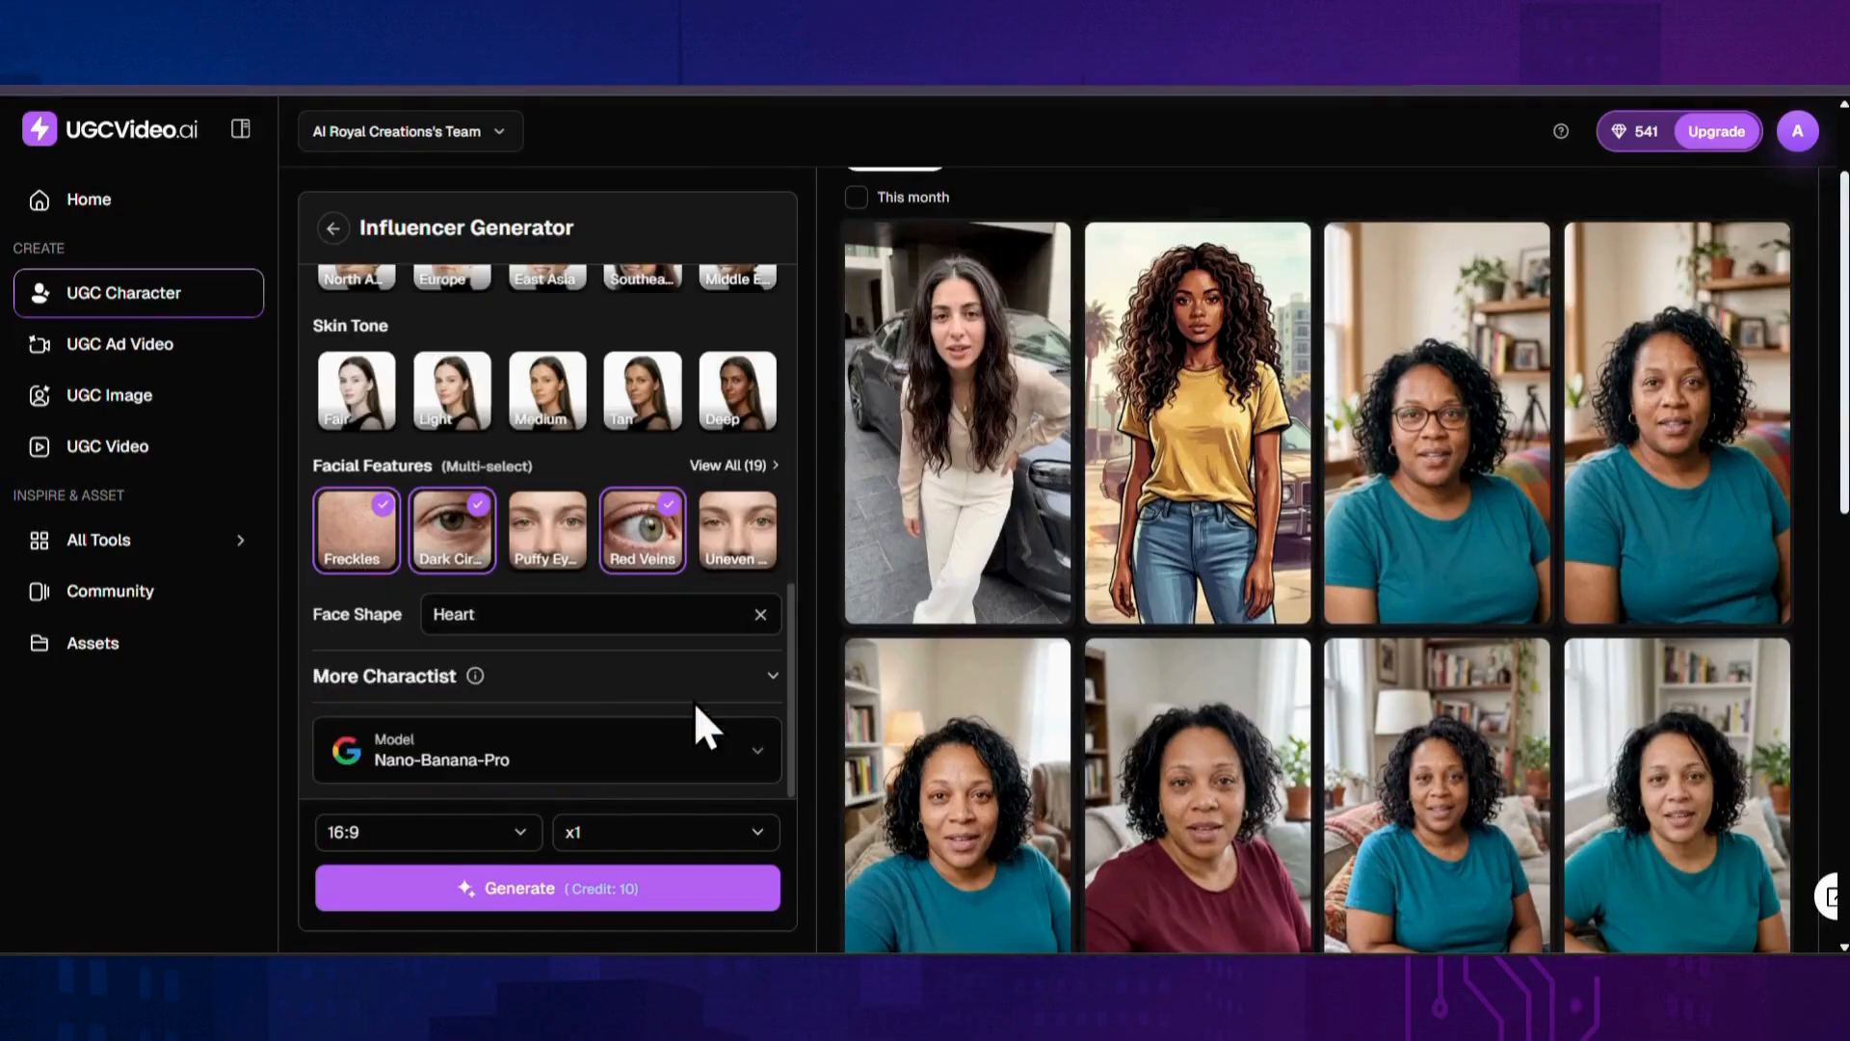
left_click(528, 900)
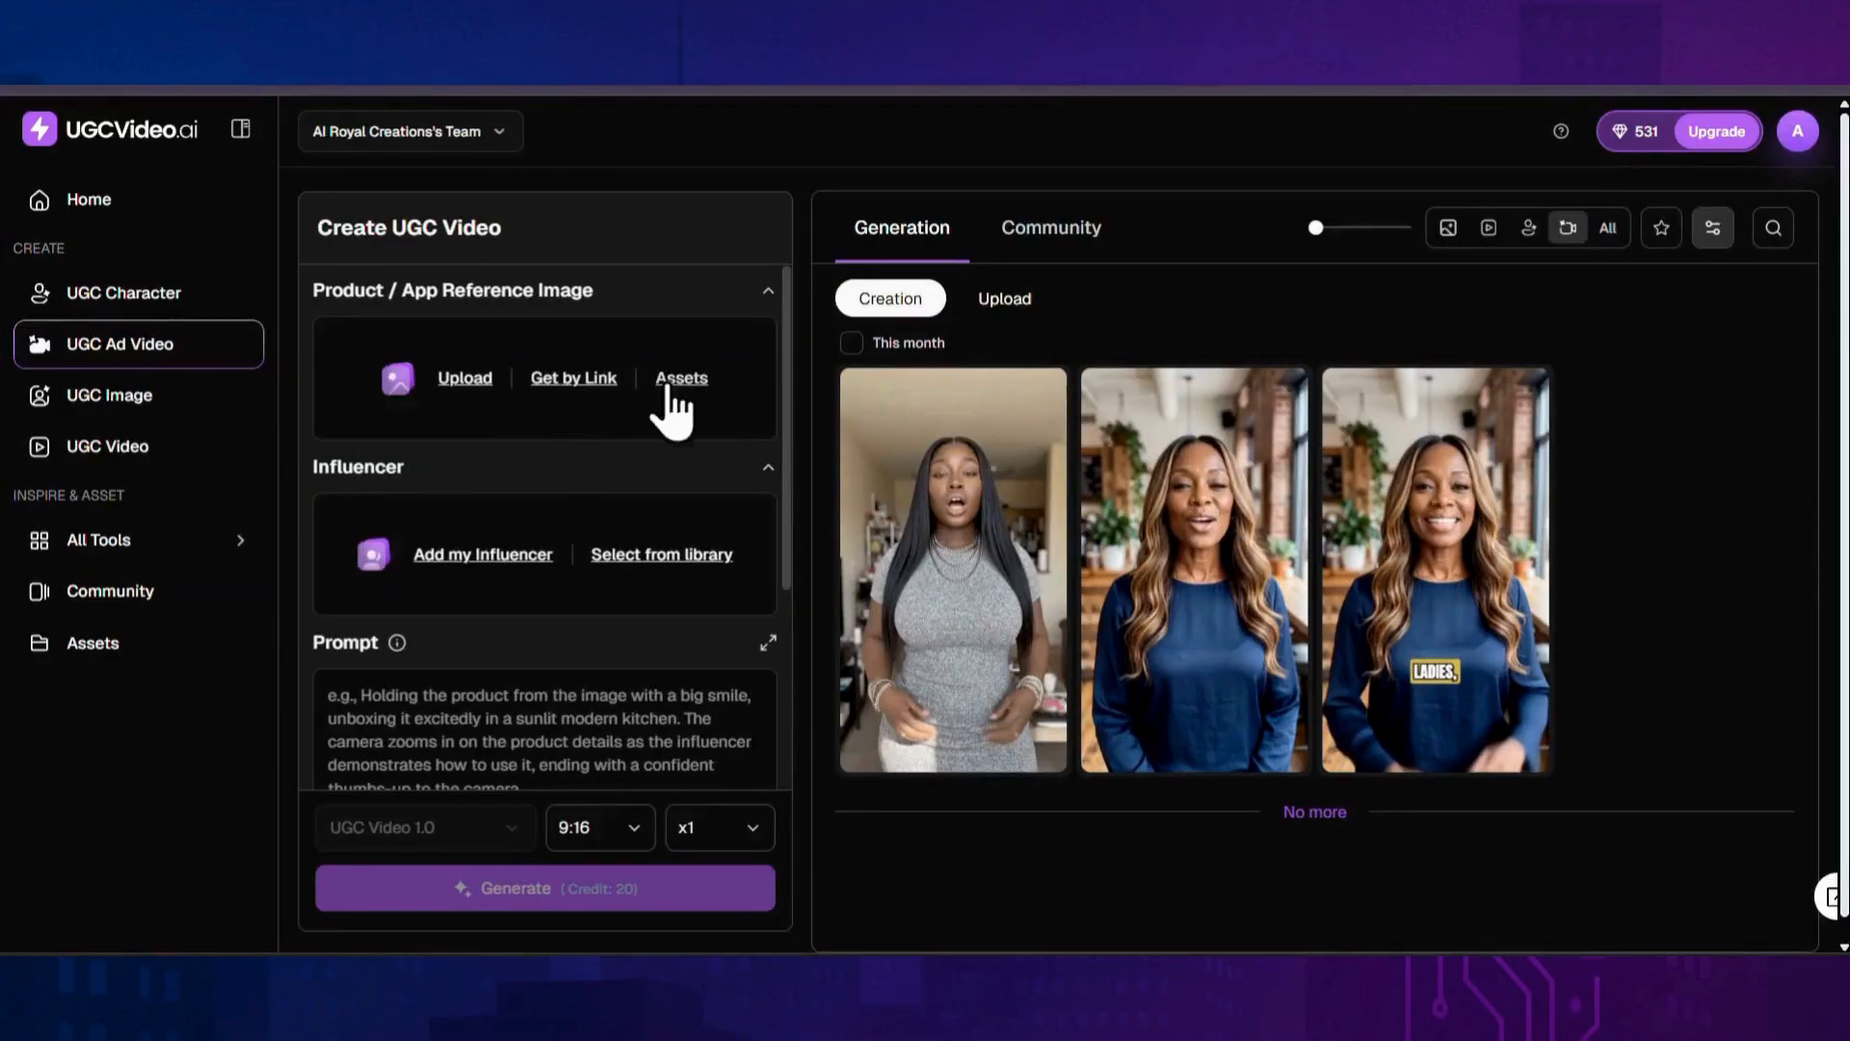
Step: Fetch images from the copied obagi.com Hydrate Luxe product link and save the first moisturizer jar picture as the ad video's reference image
left_click(603, 380)
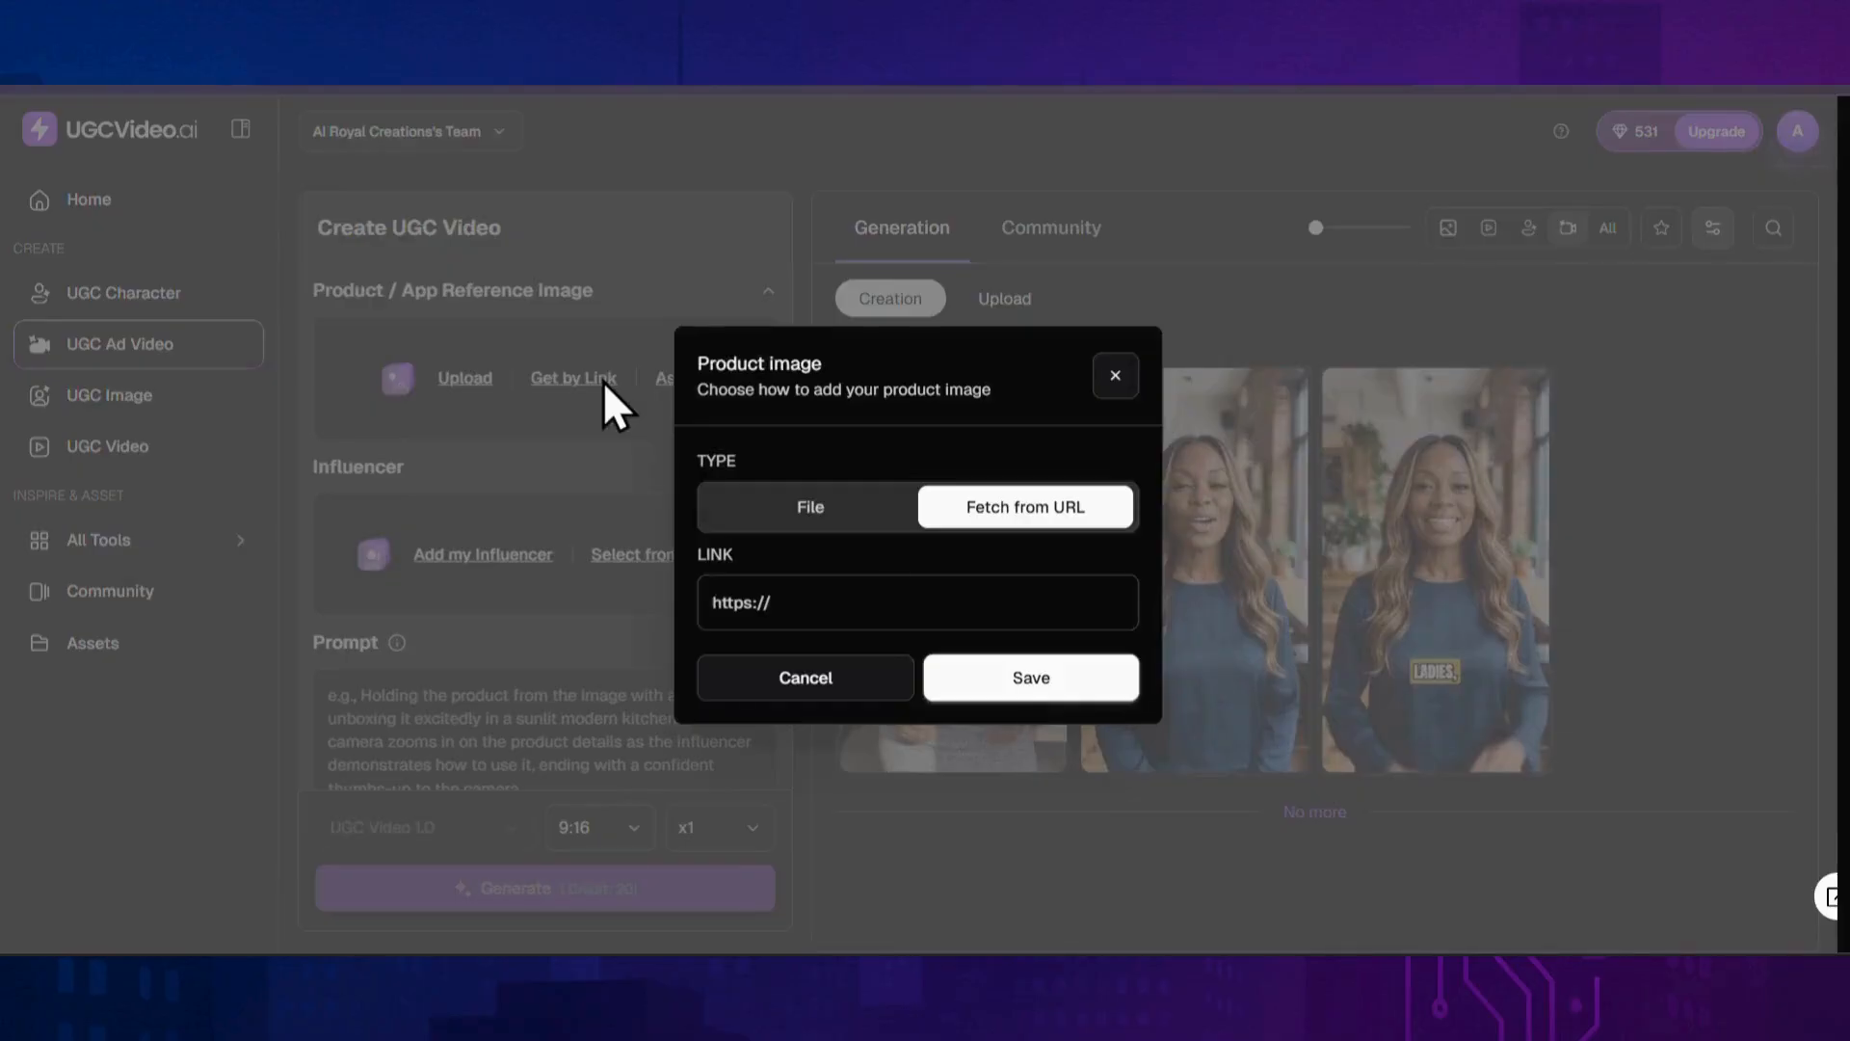
left_click(832, 601)
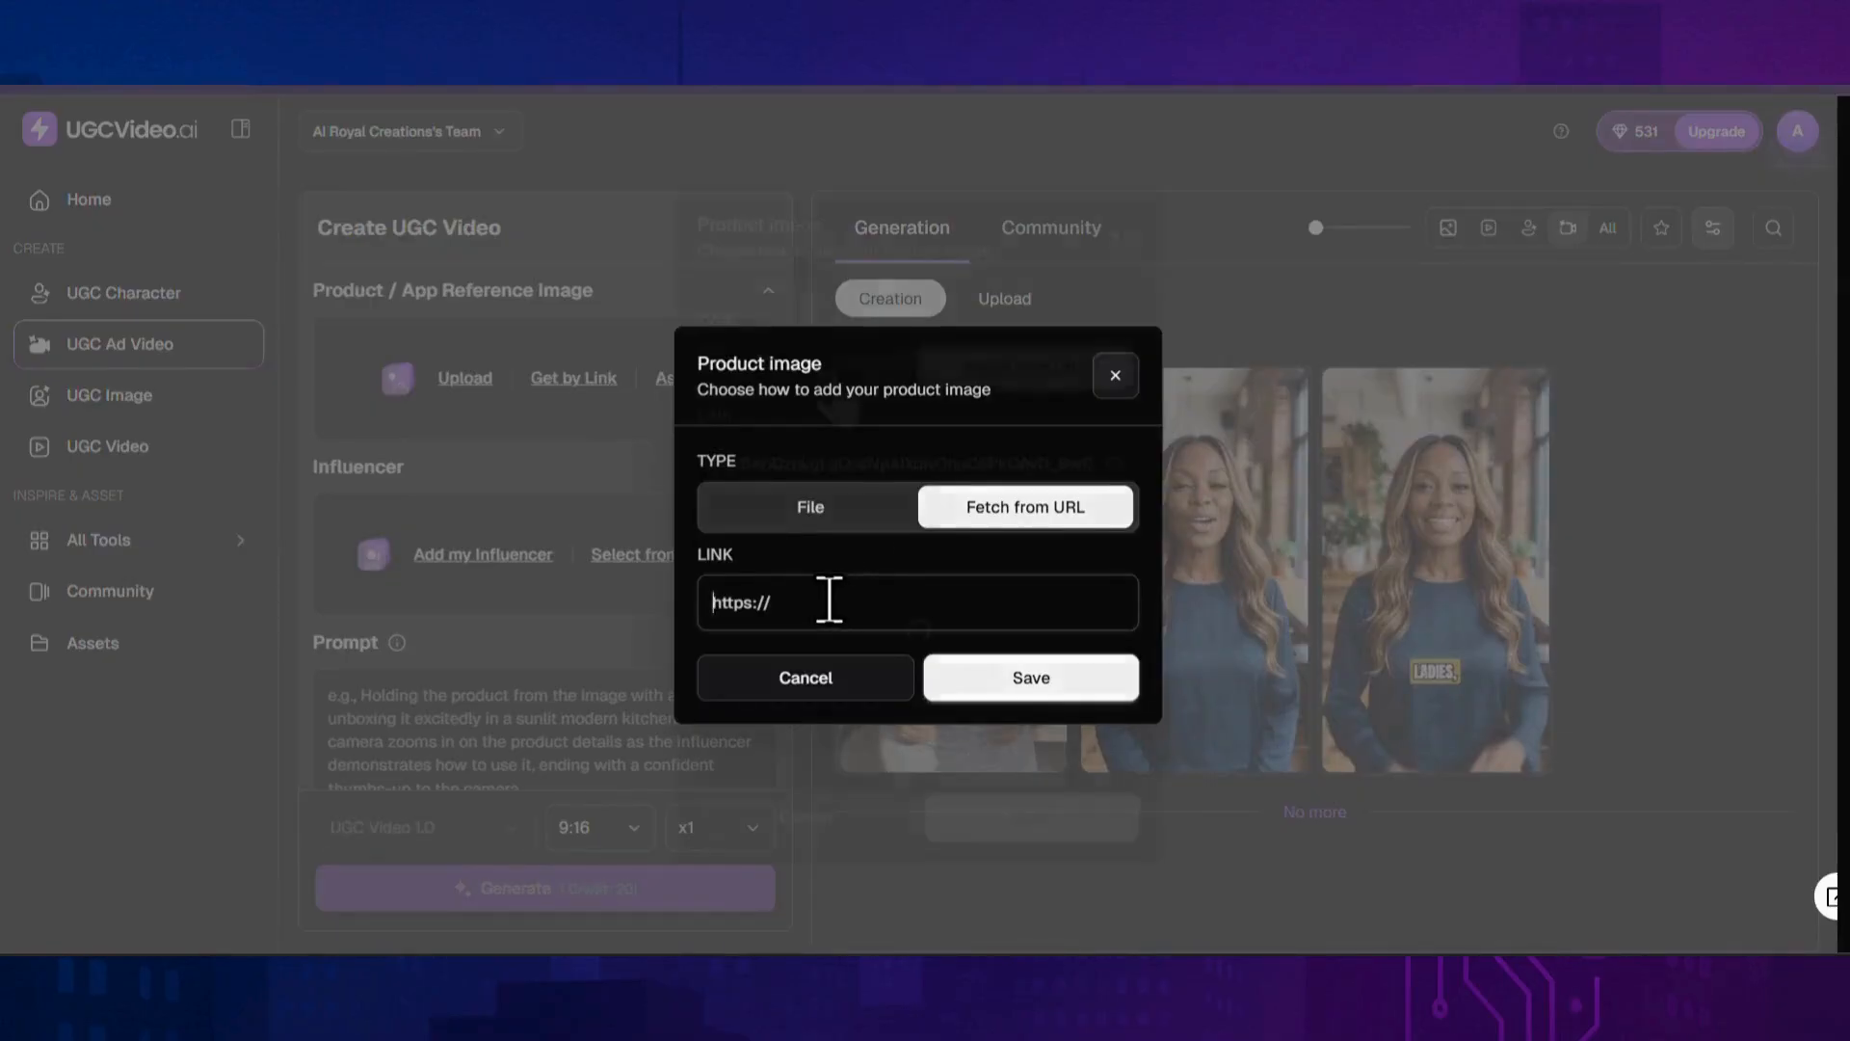
key("ctrl+v")
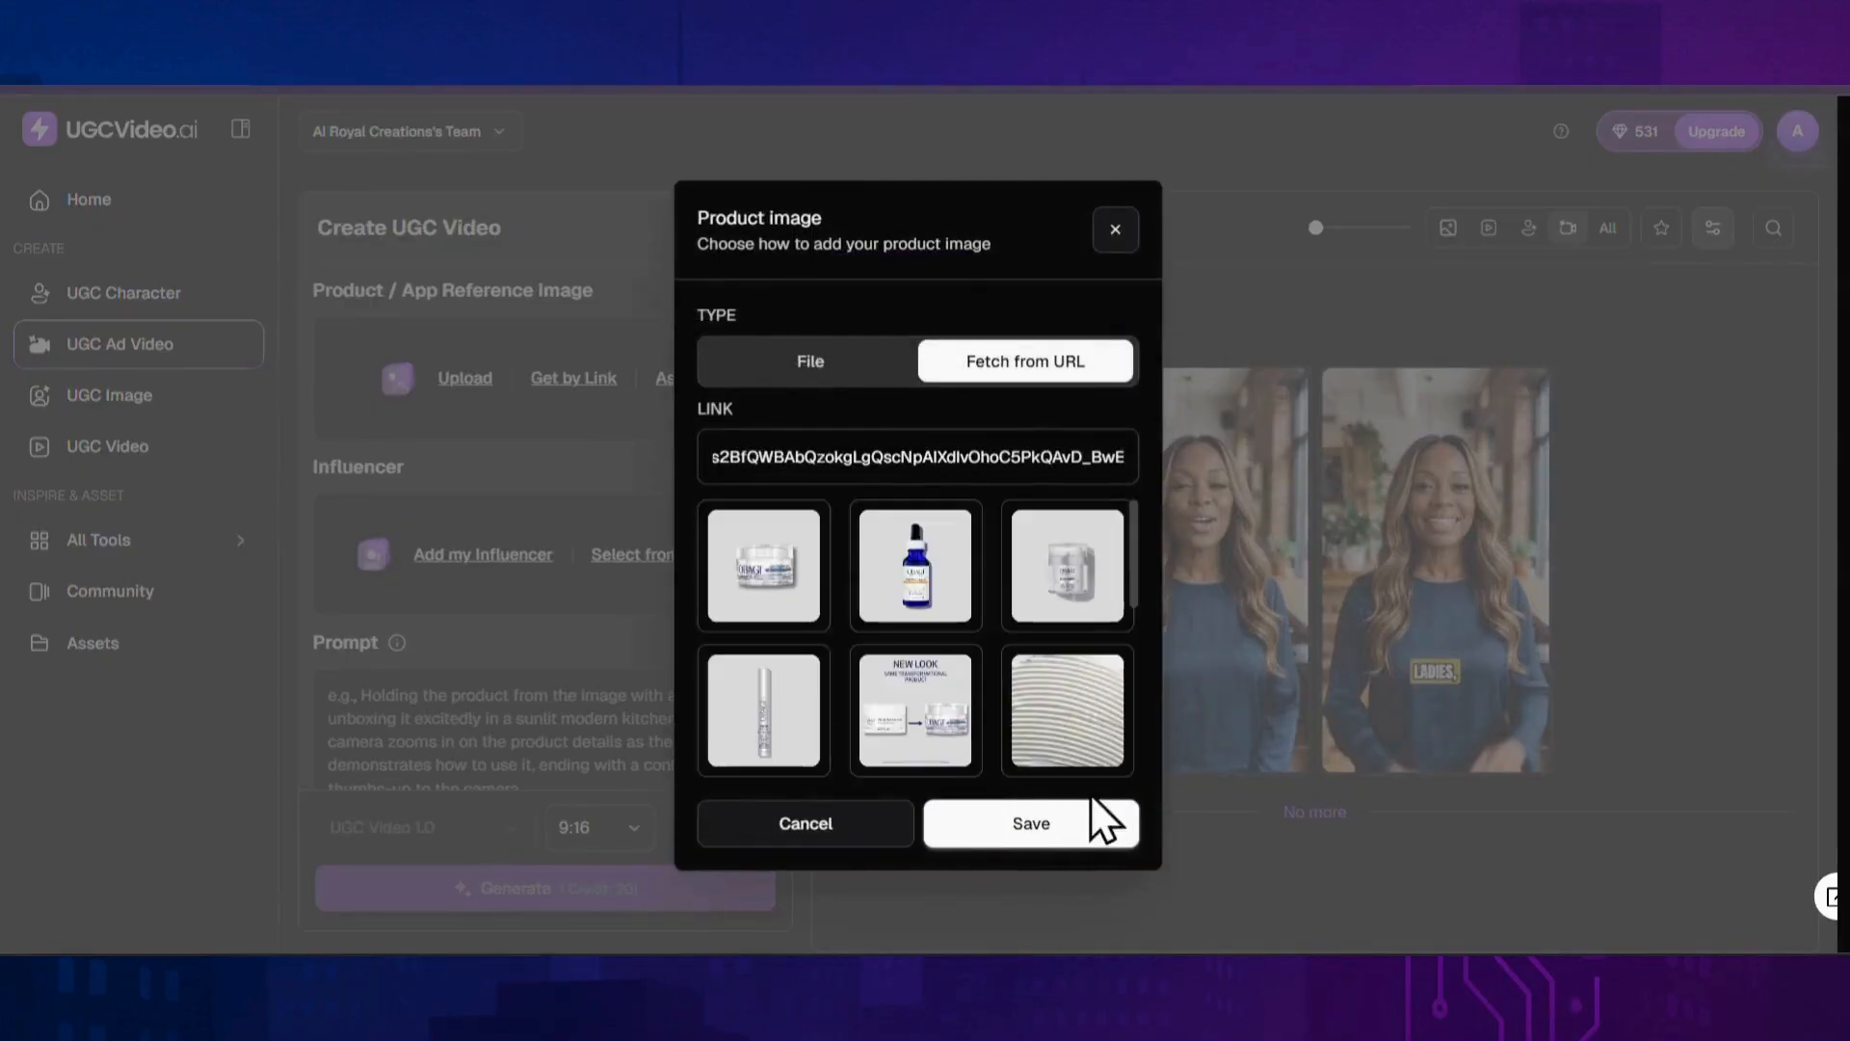
scroll(1097, 583, "up", 5)
left_click(733, 588)
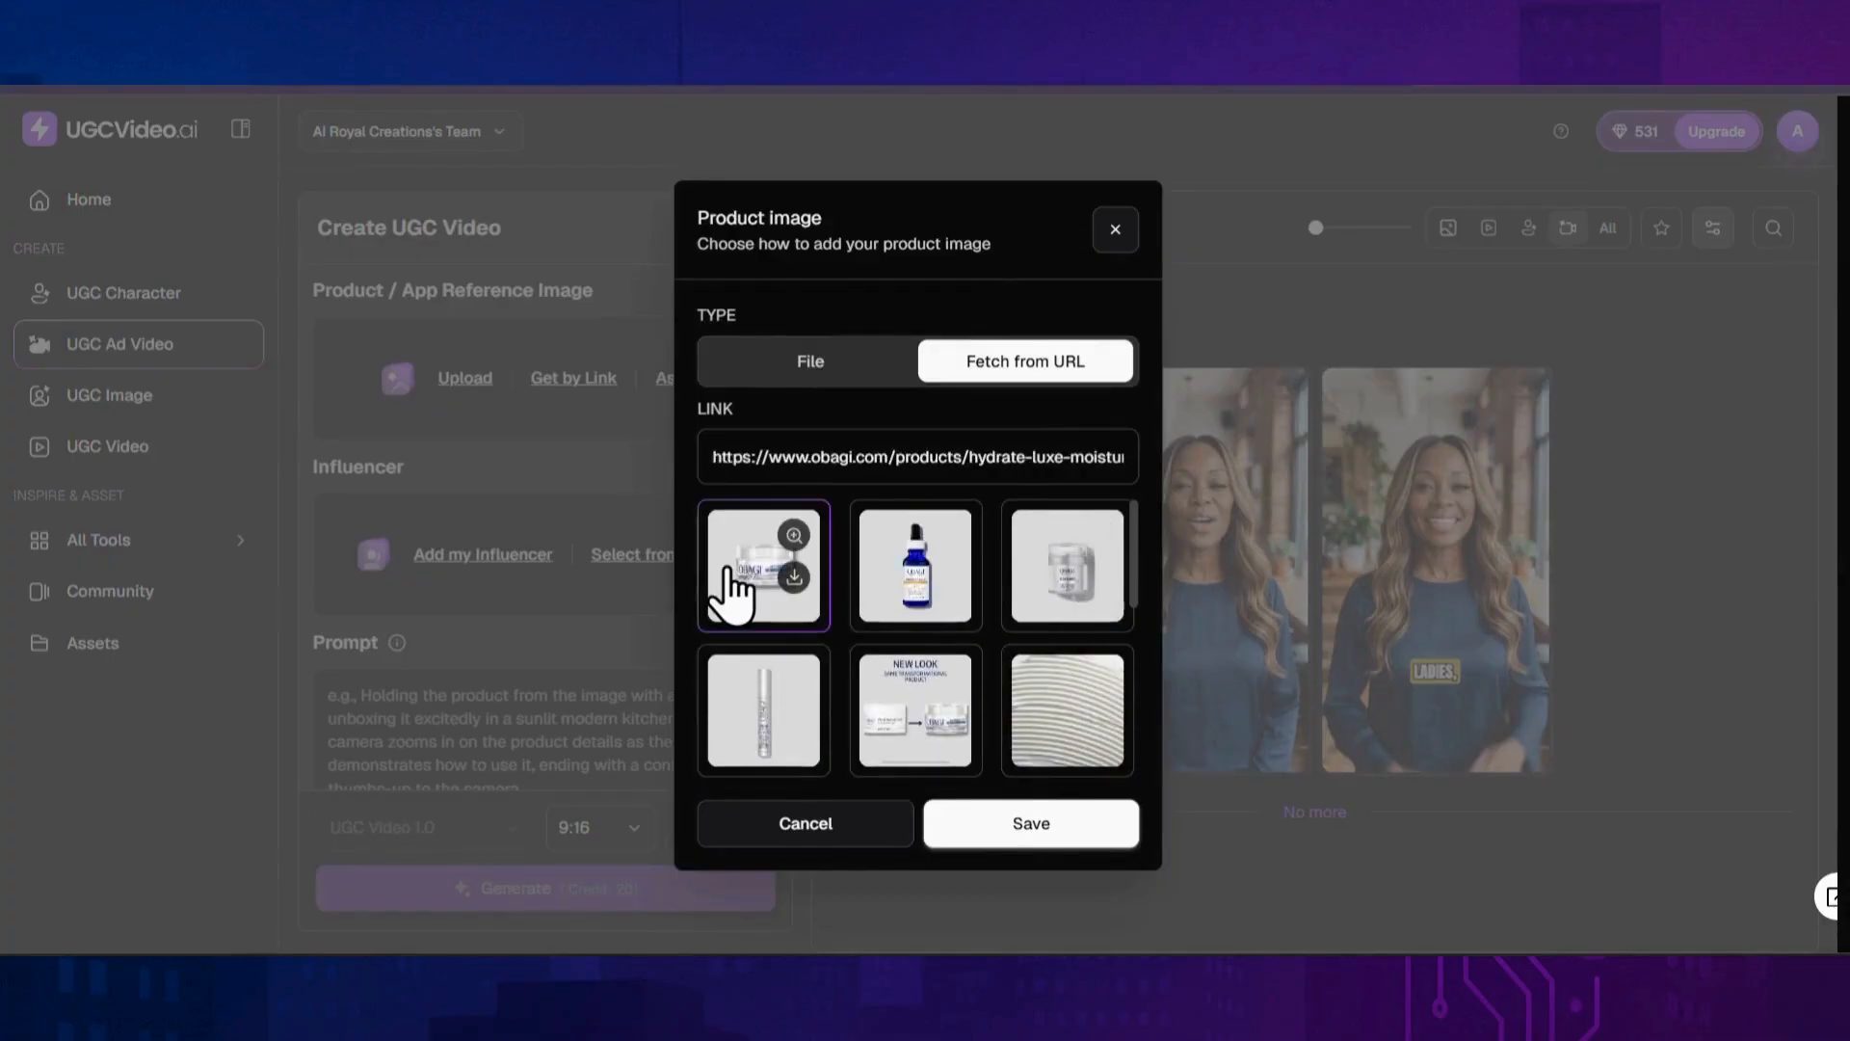
left_click(1029, 830)
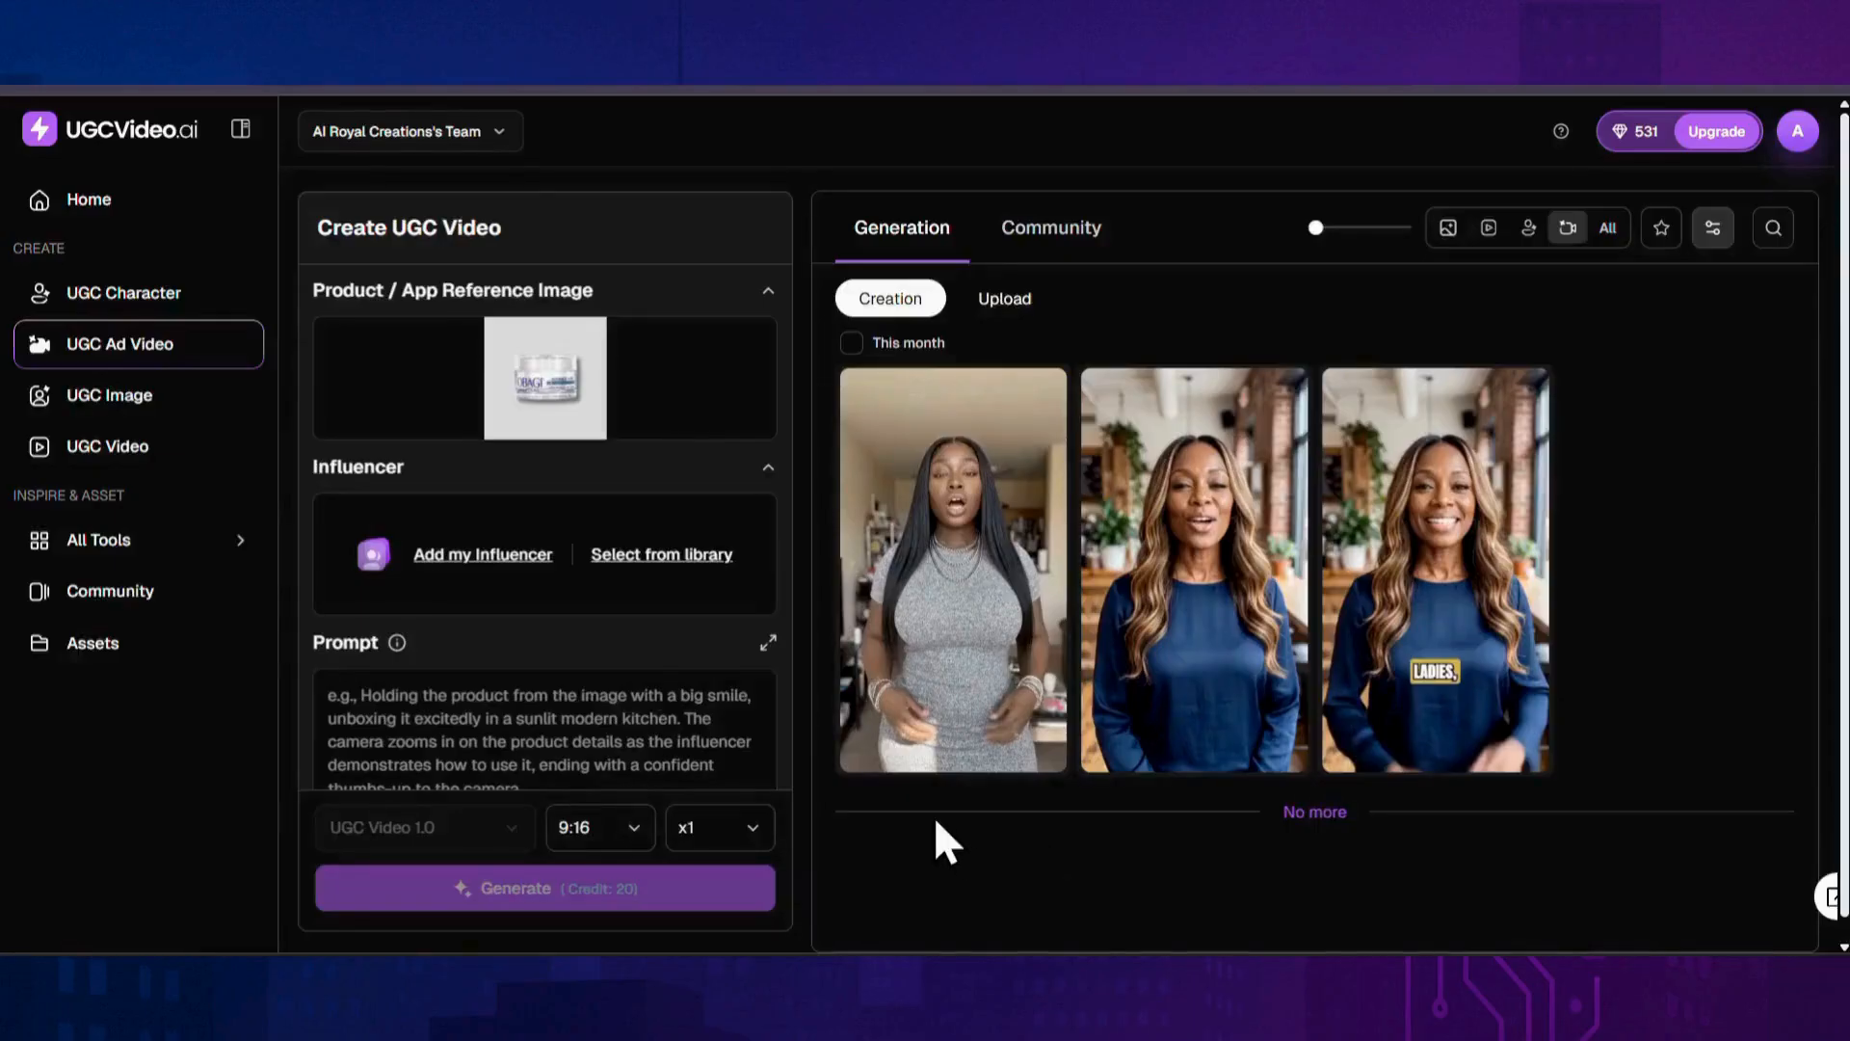
left_click(508, 569)
scroll(1053, 578, "down", 10)
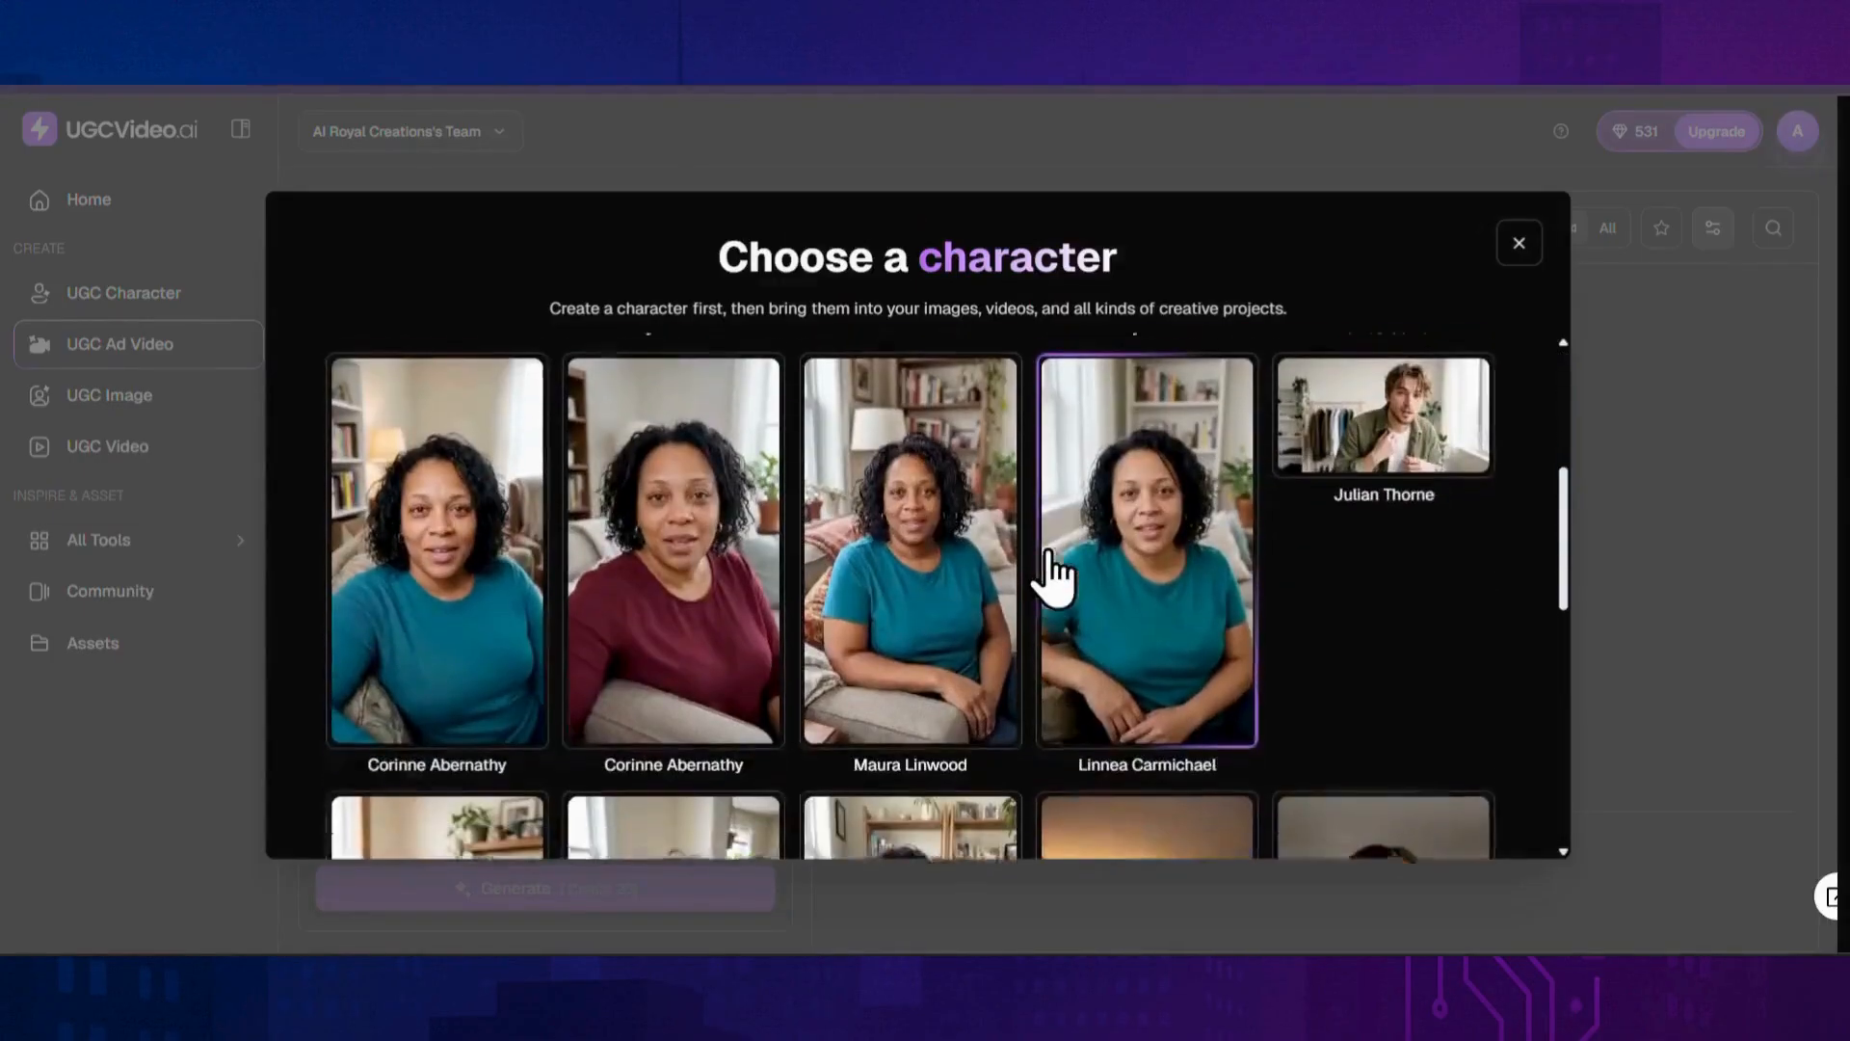
scroll(1050, 578, "down", 5)
left_click(1515, 252)
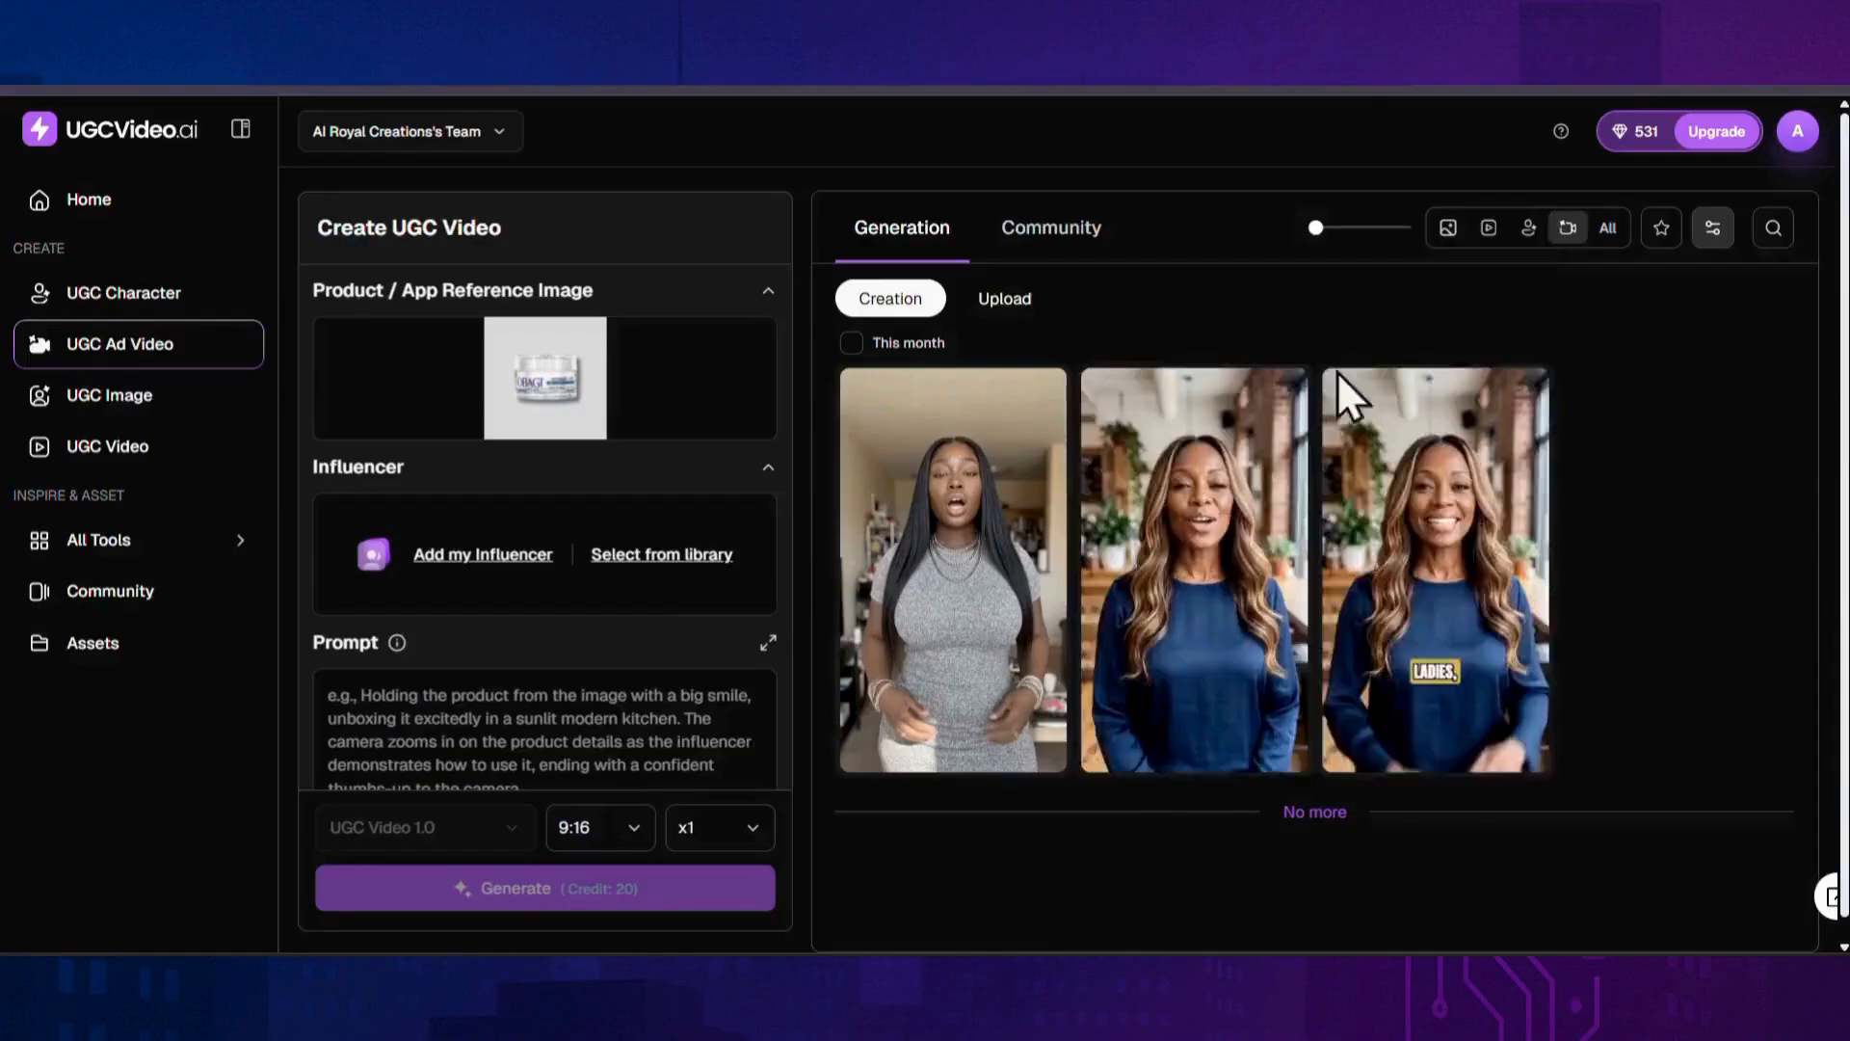
Step: Choose the library influencer with long black hair and a gray dress, and enter the prompt about her holding the product for the entire scene
left_click(636, 557)
scroll(826, 567, "down", 8)
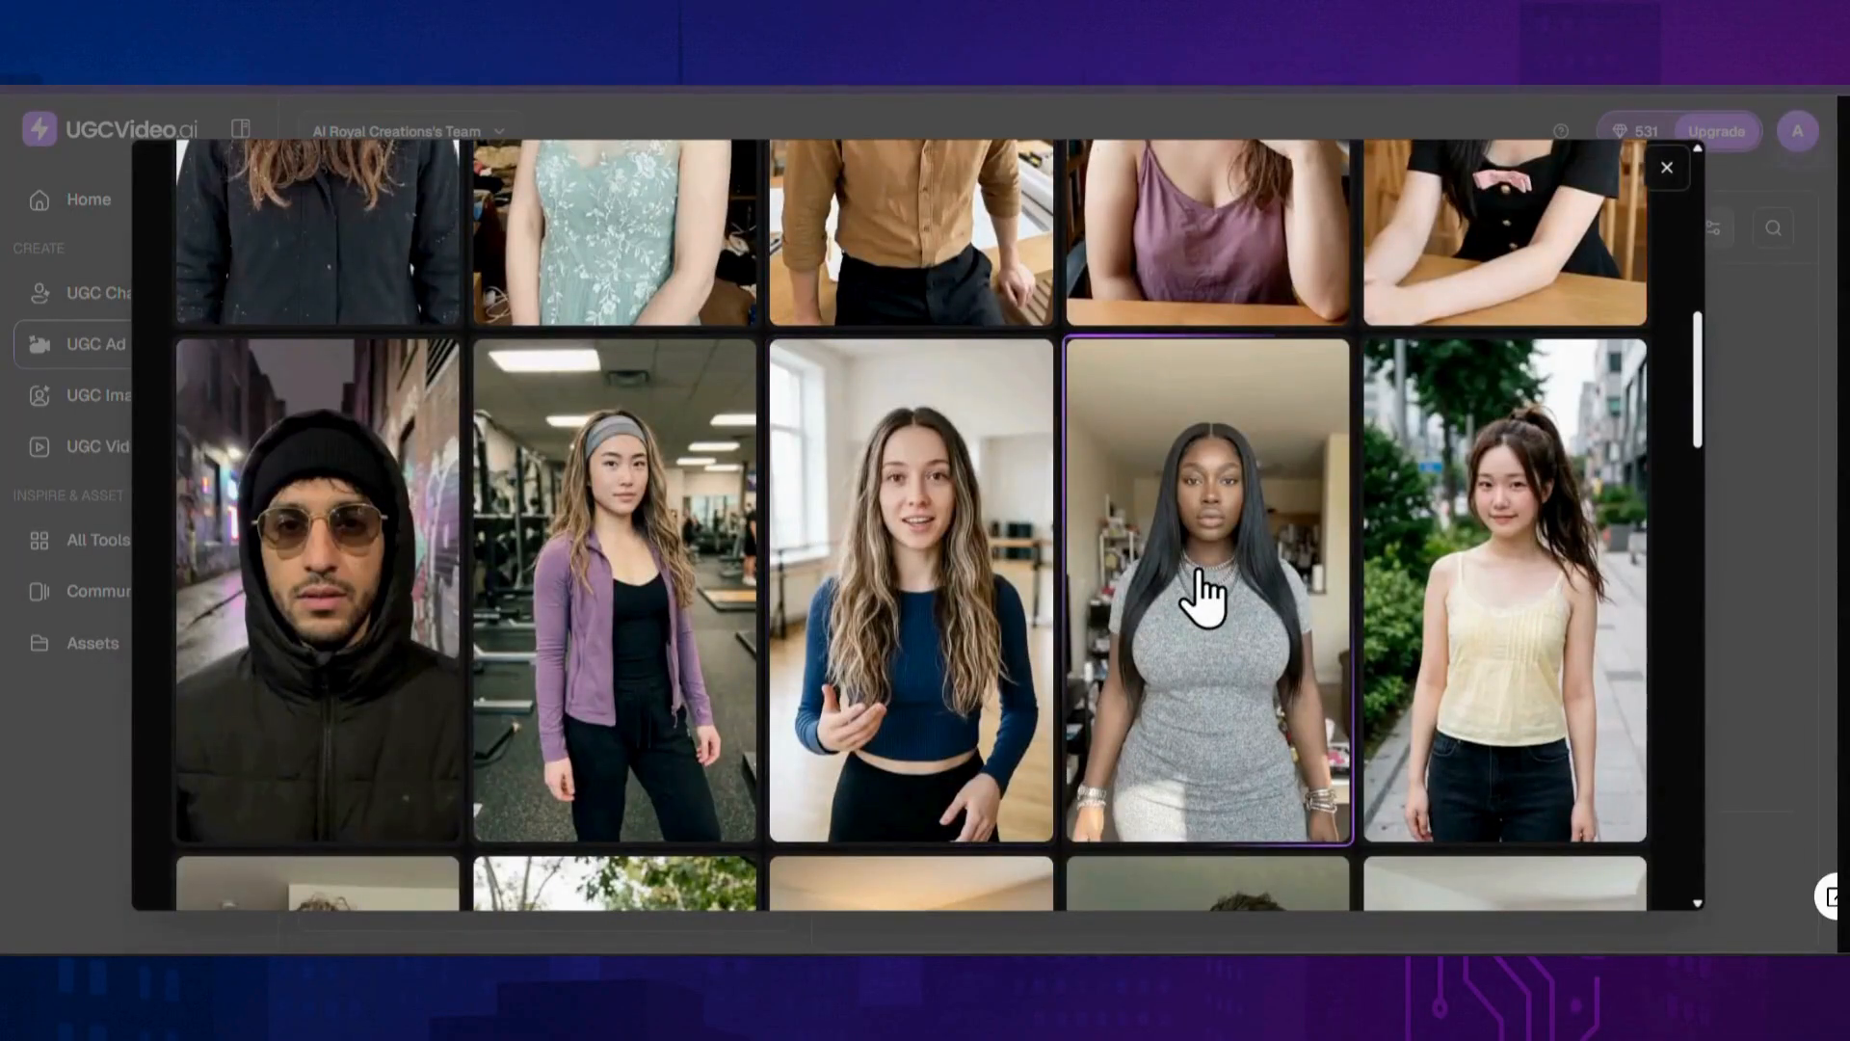
left_click(1199, 598)
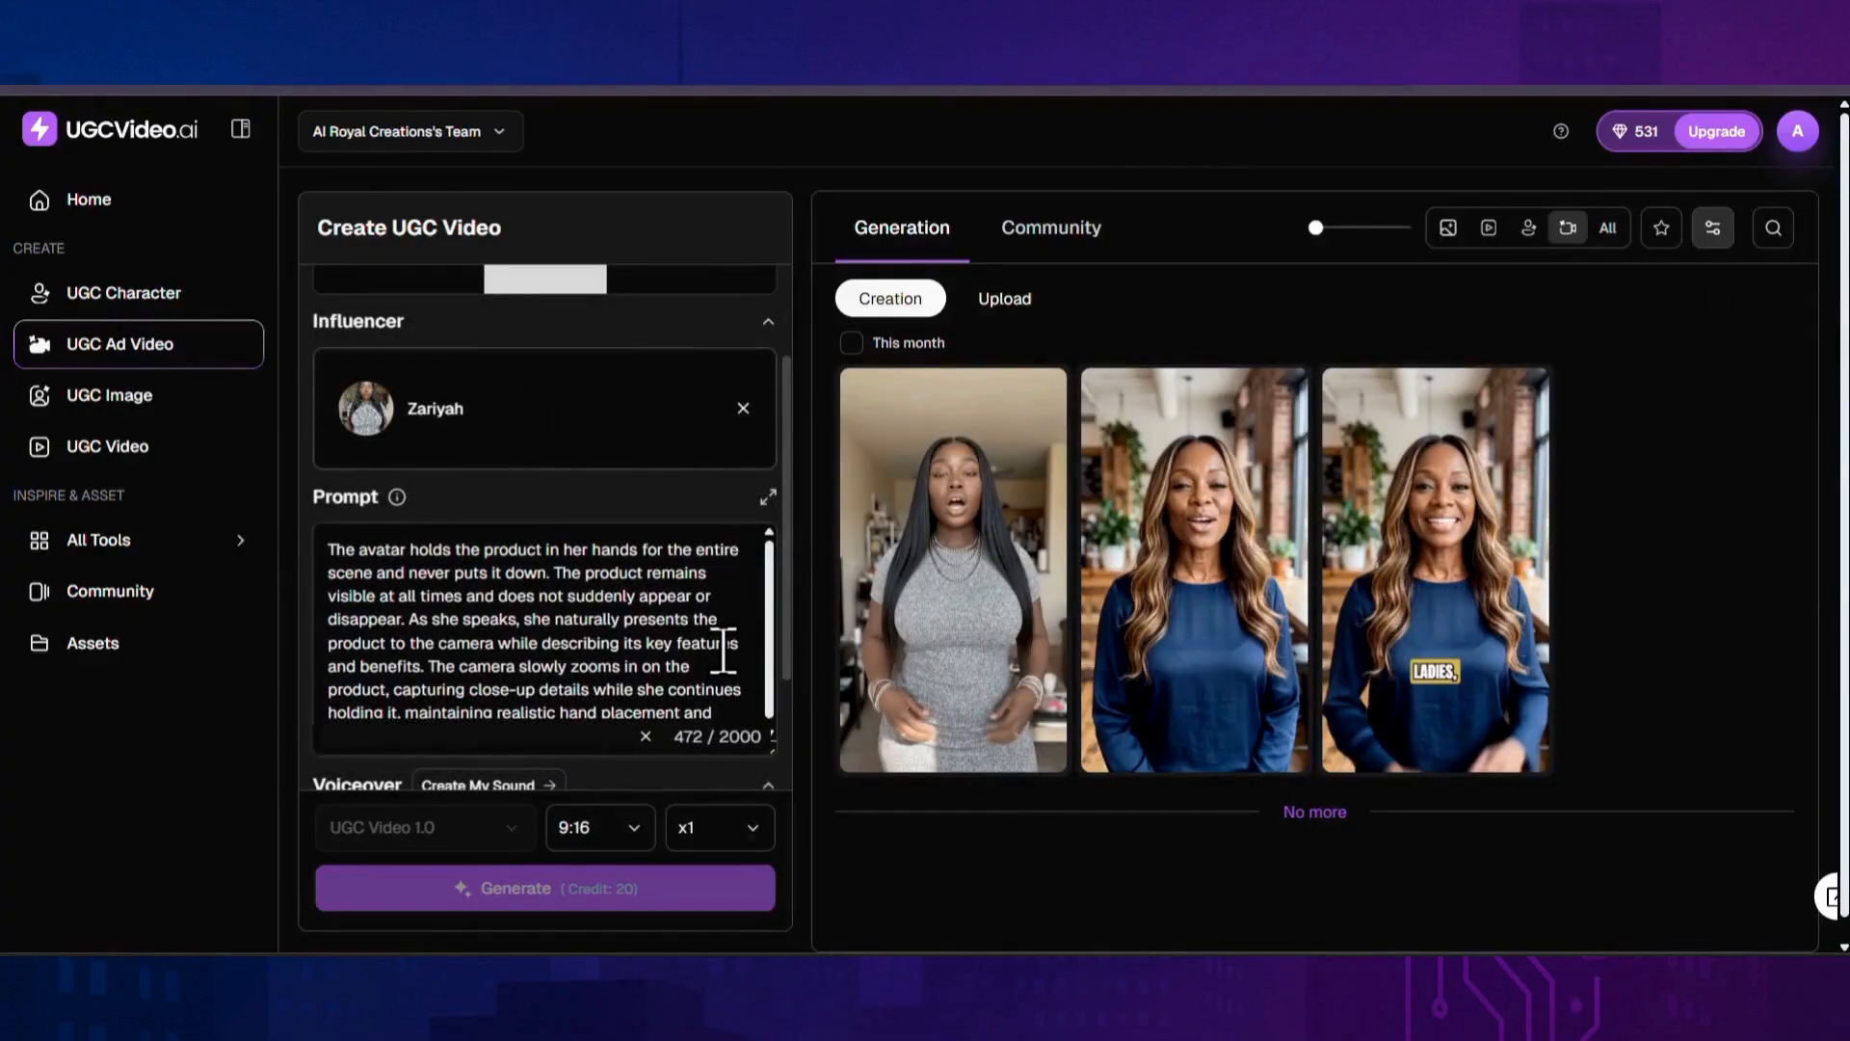
Step: Filter the voices by English, Female, Middle aged and Casual, and add the African American female voice as the ad's voiceover
scroll(627, 752, "down", 3)
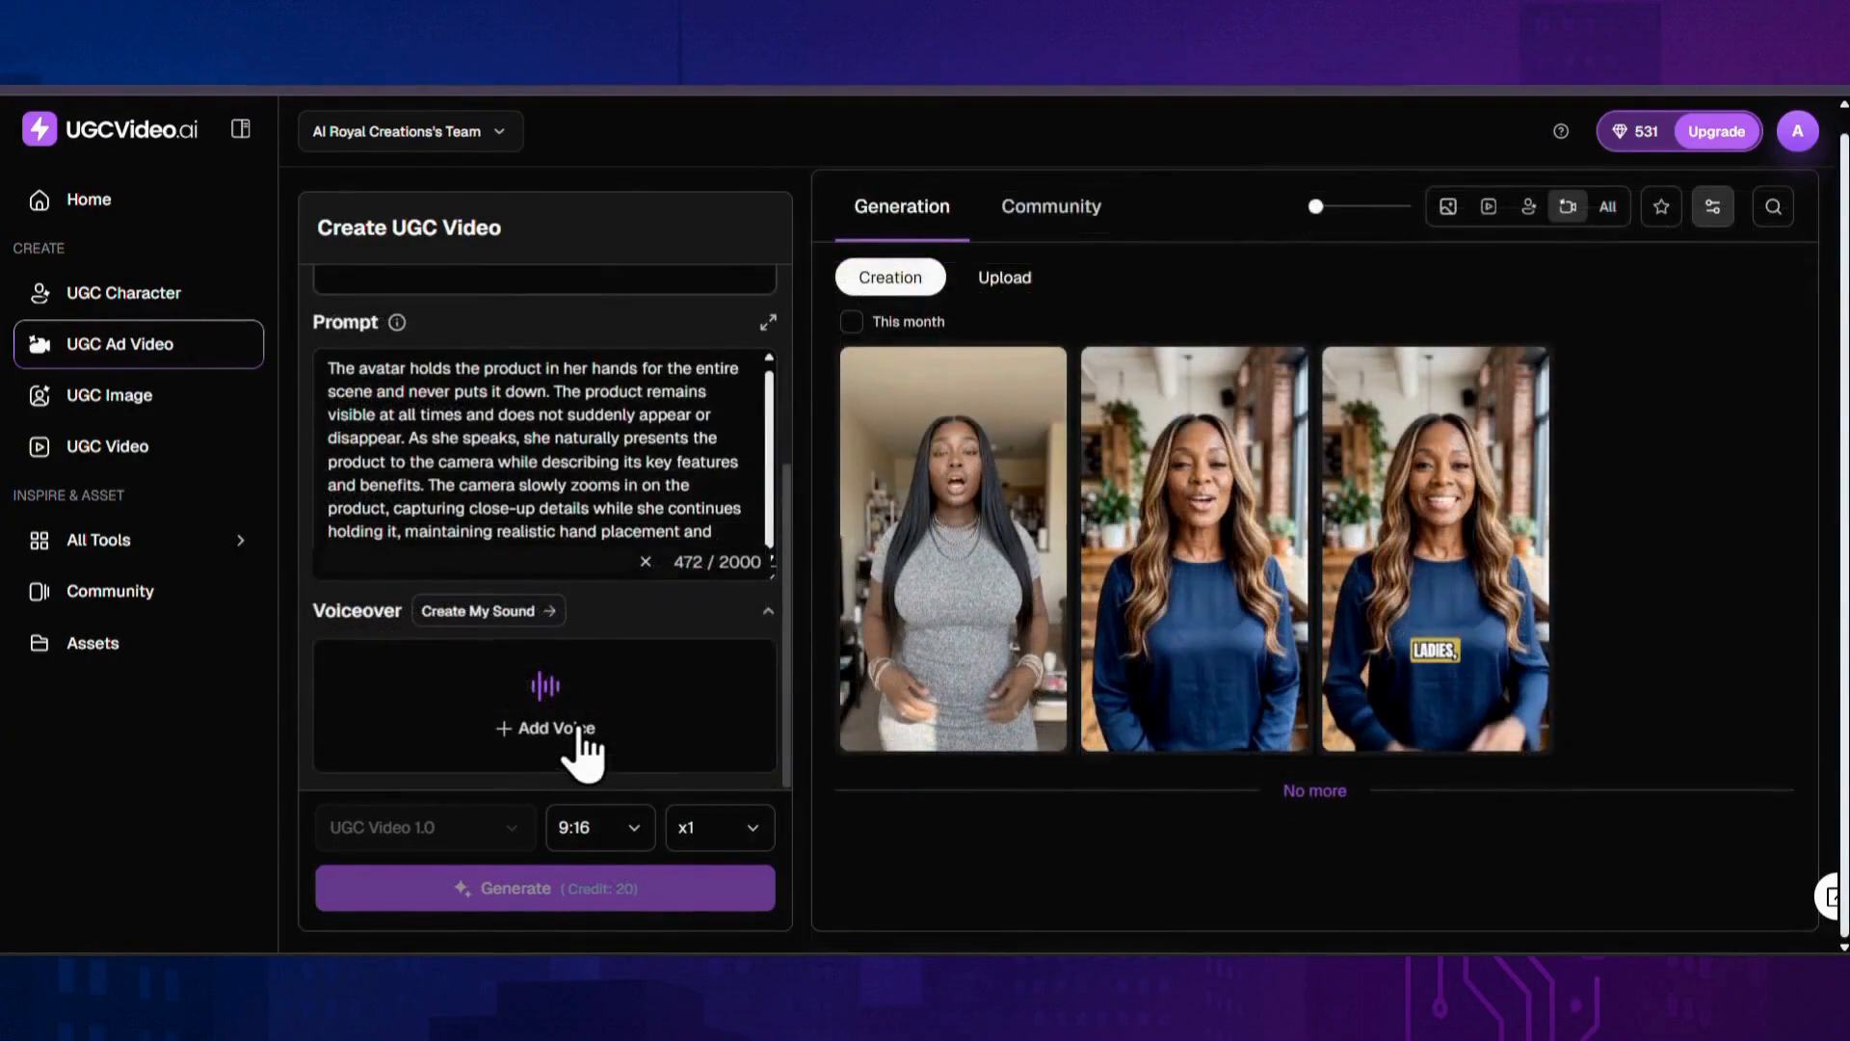
left_click(576, 733)
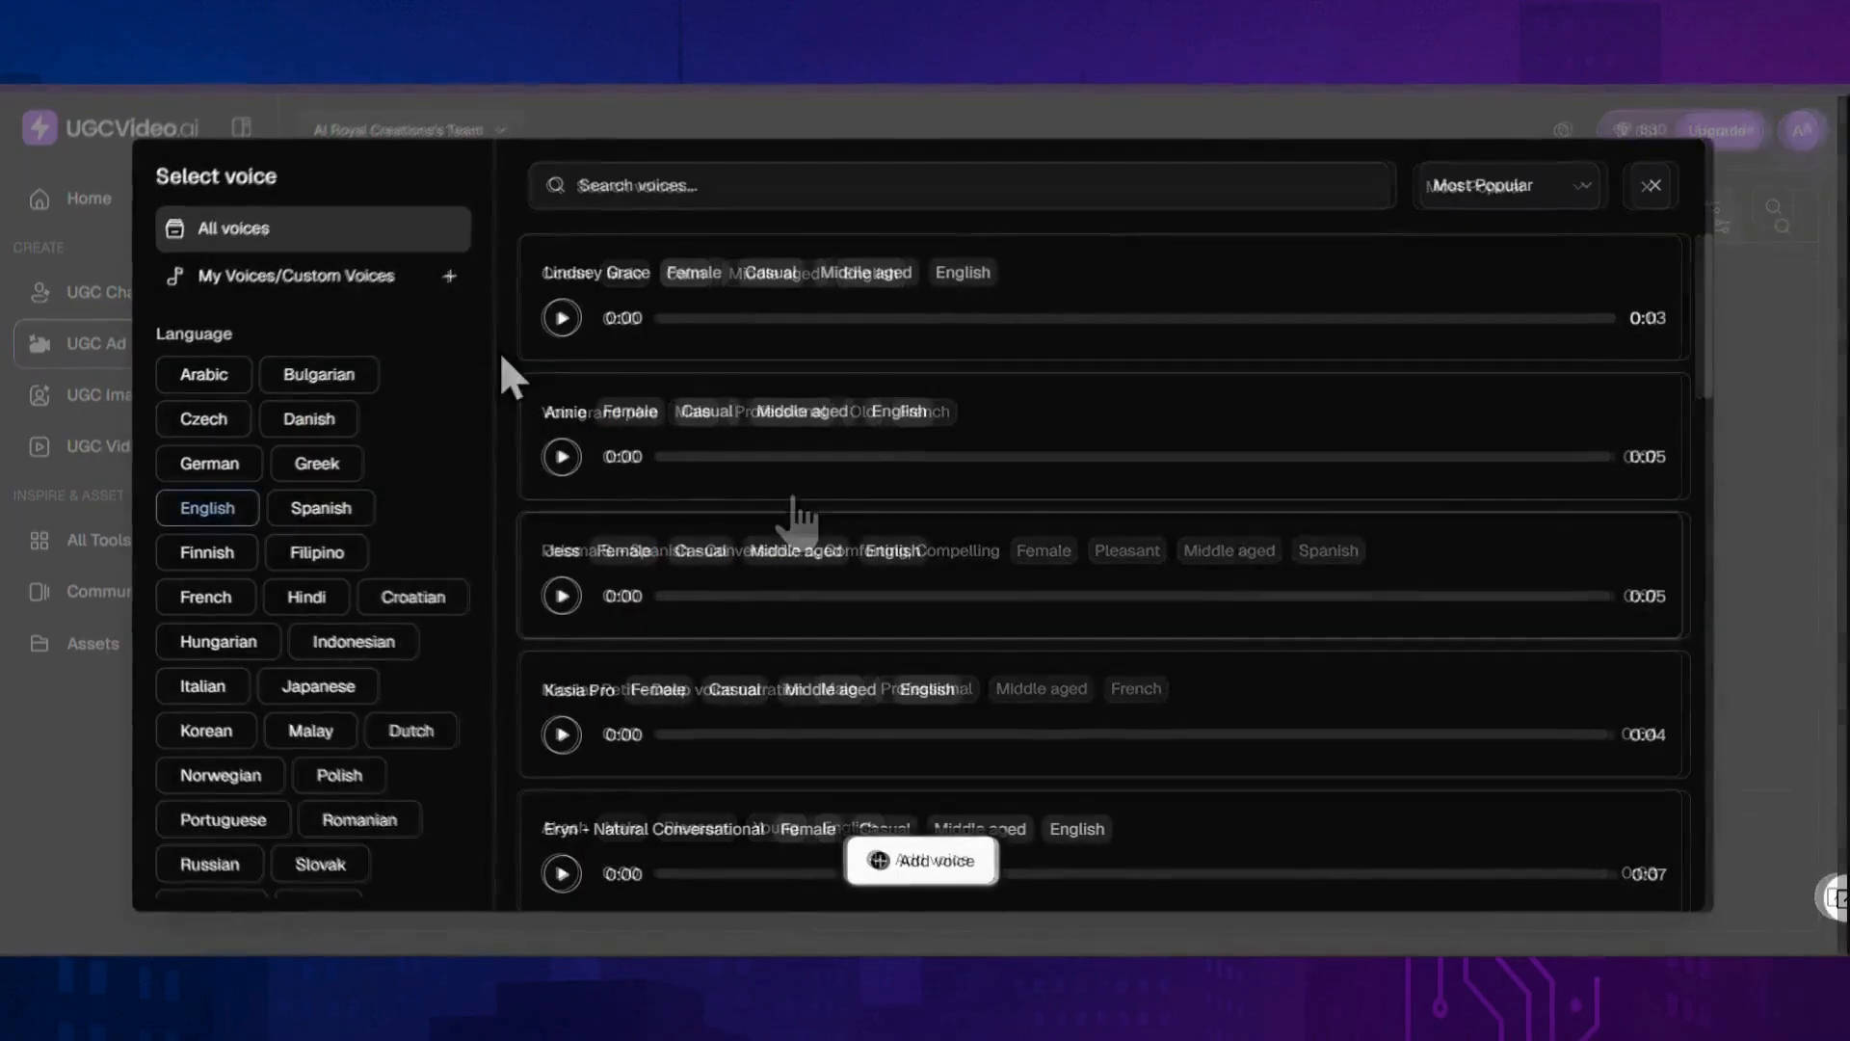
scroll(491, 357, "down", 10)
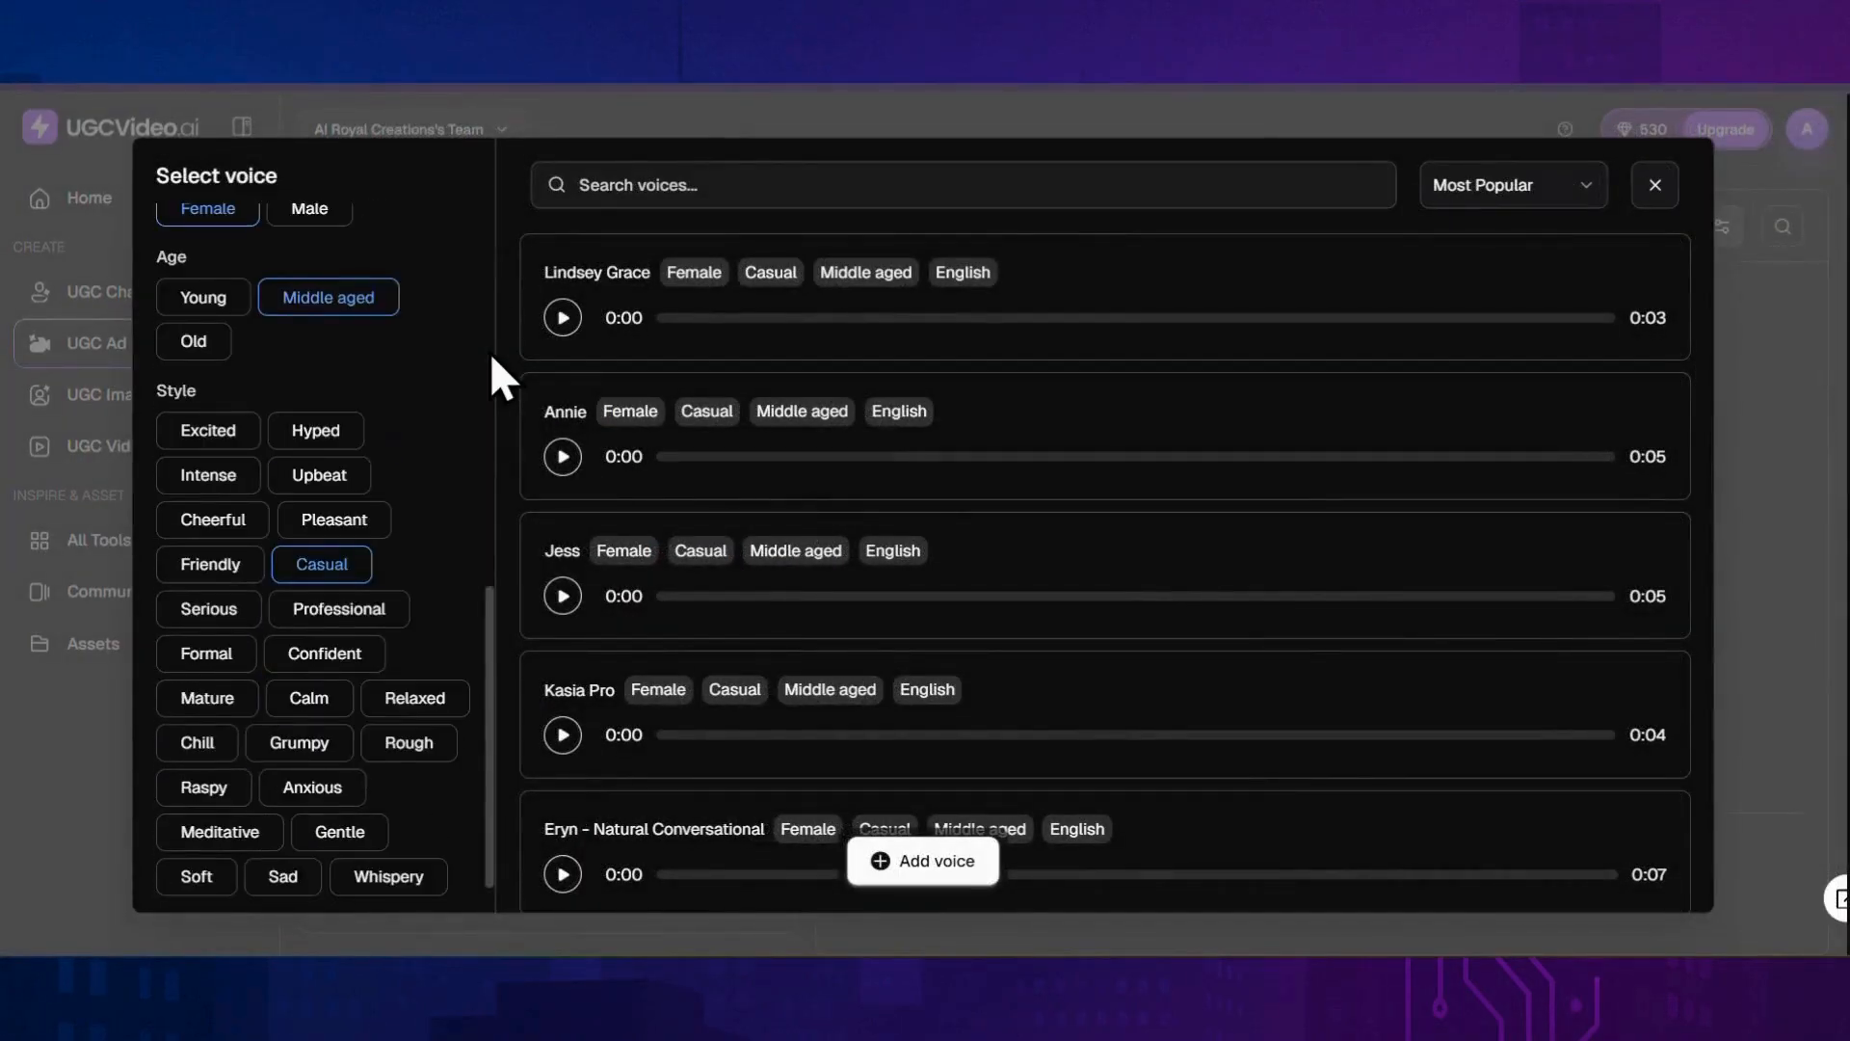
scroll(489, 352, "up", 10)
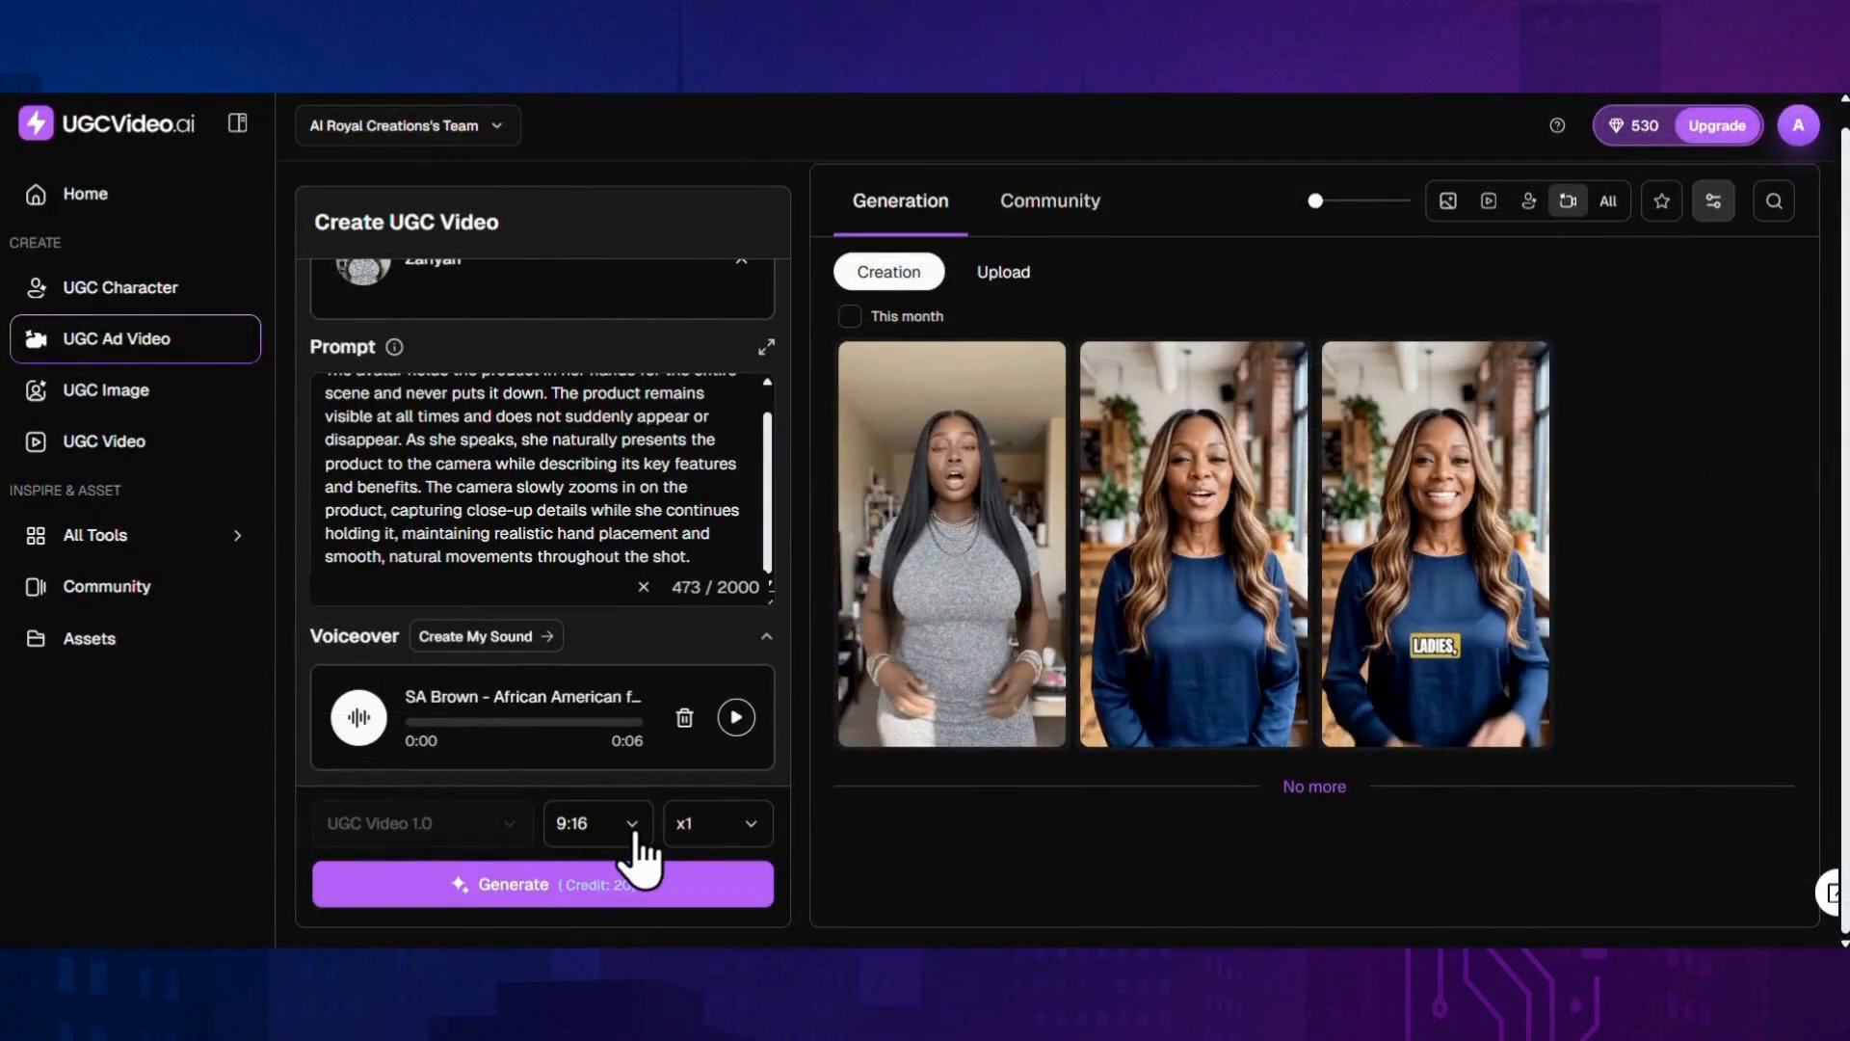
Step: Check the aspect ratio and output count options for the ad video
left_click(632, 825)
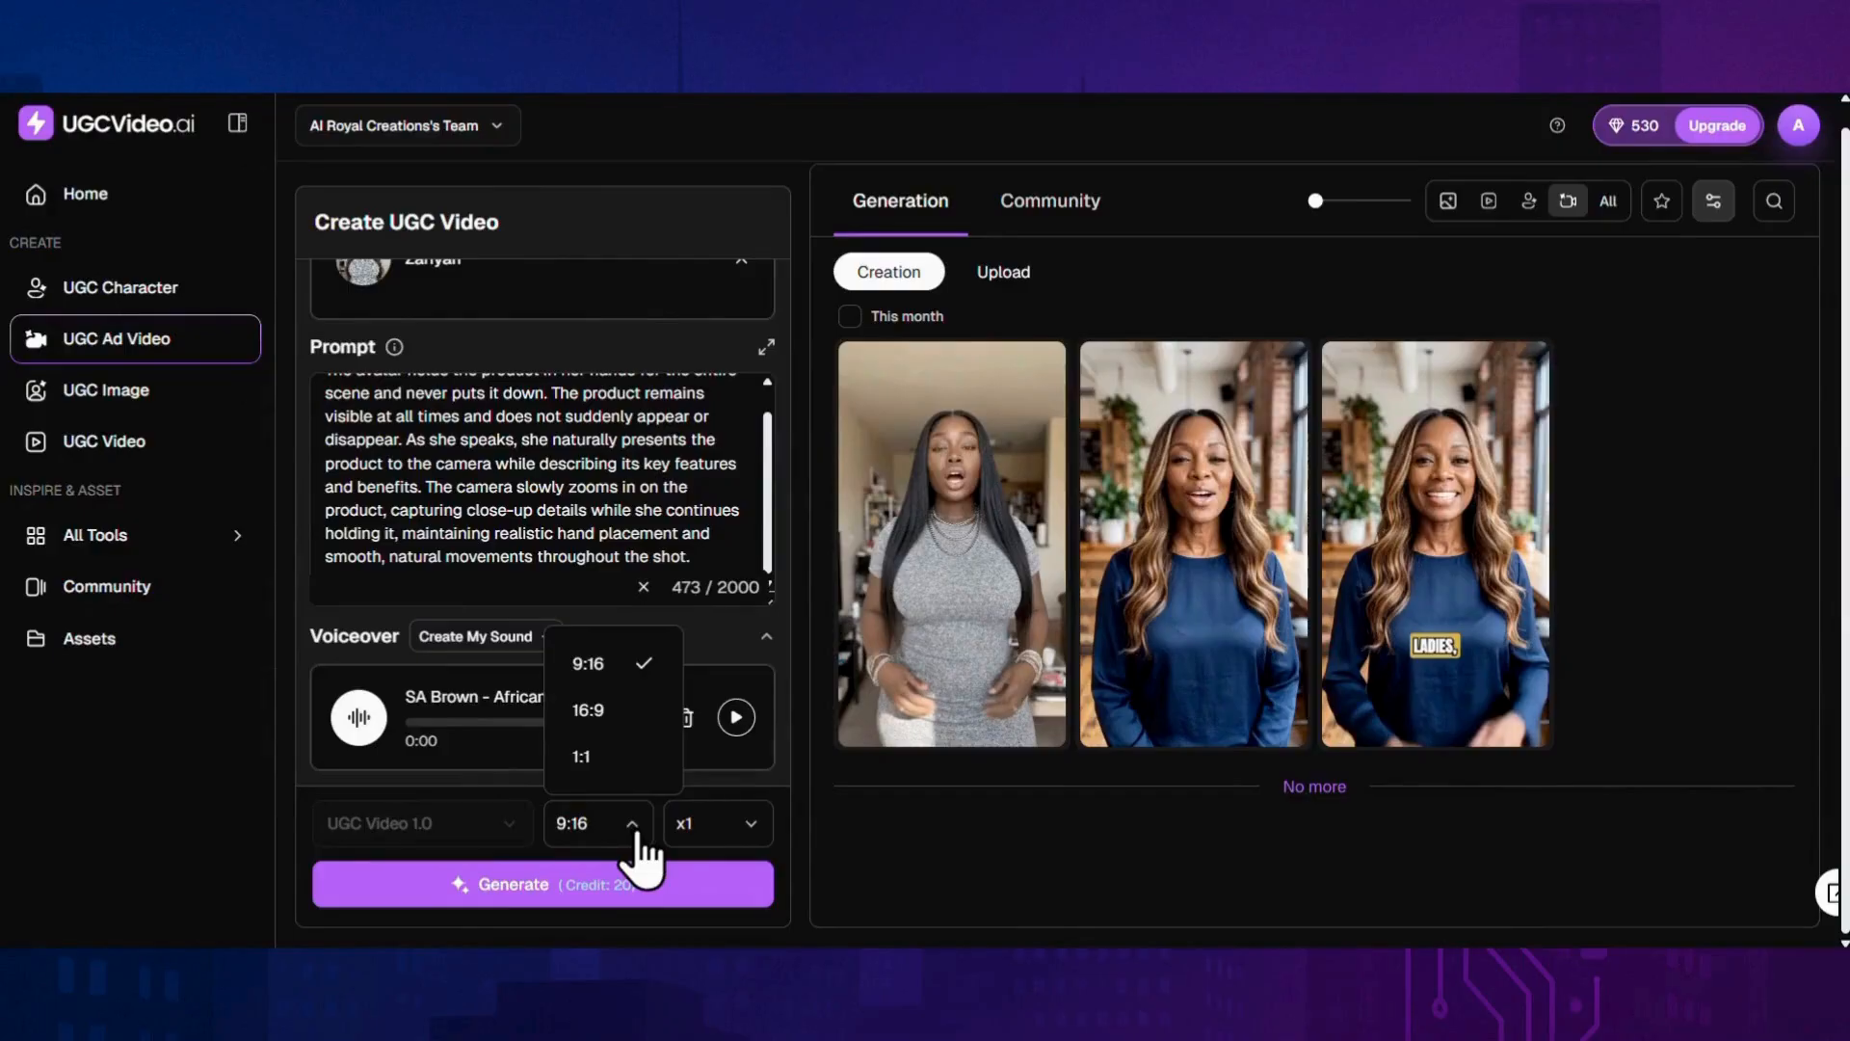
left_click(747, 825)
left_click(771, 858)
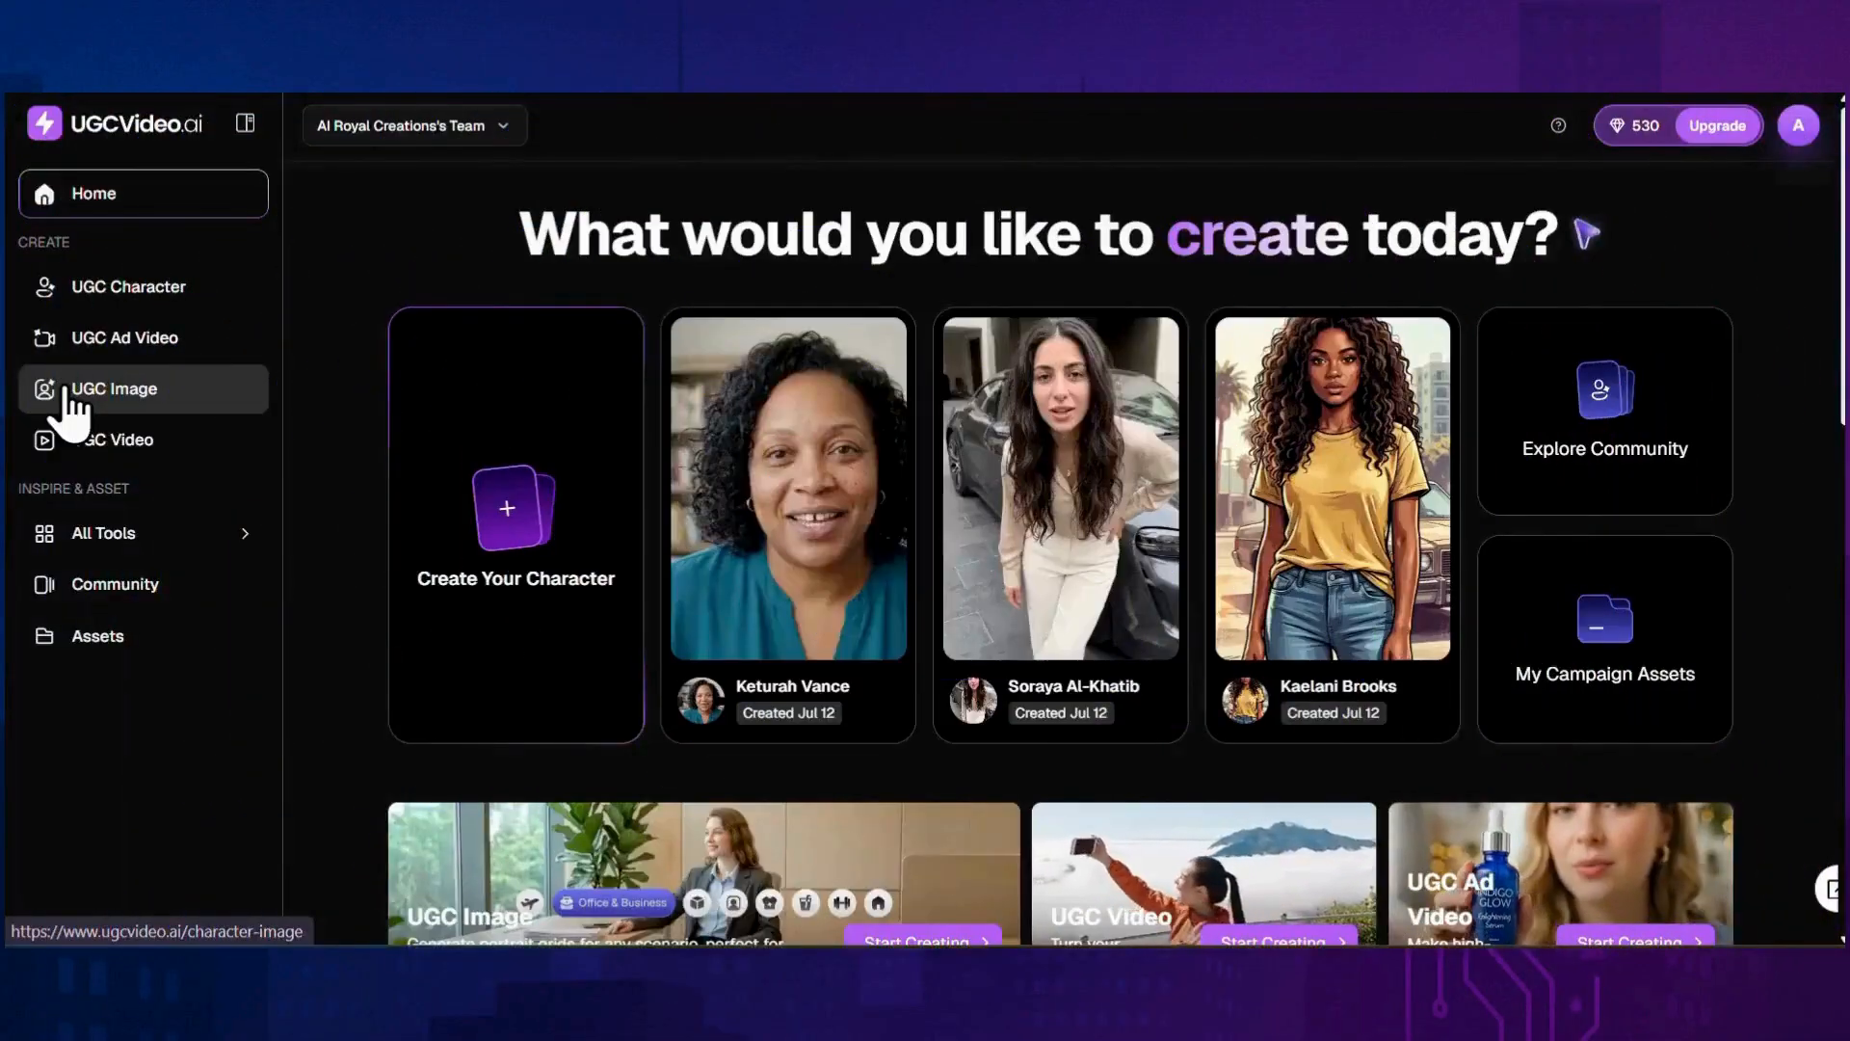
Step: Start a UGC Image and add the saved character in the green blouse and green trousers
left_click(65, 388)
left_click(414, 536)
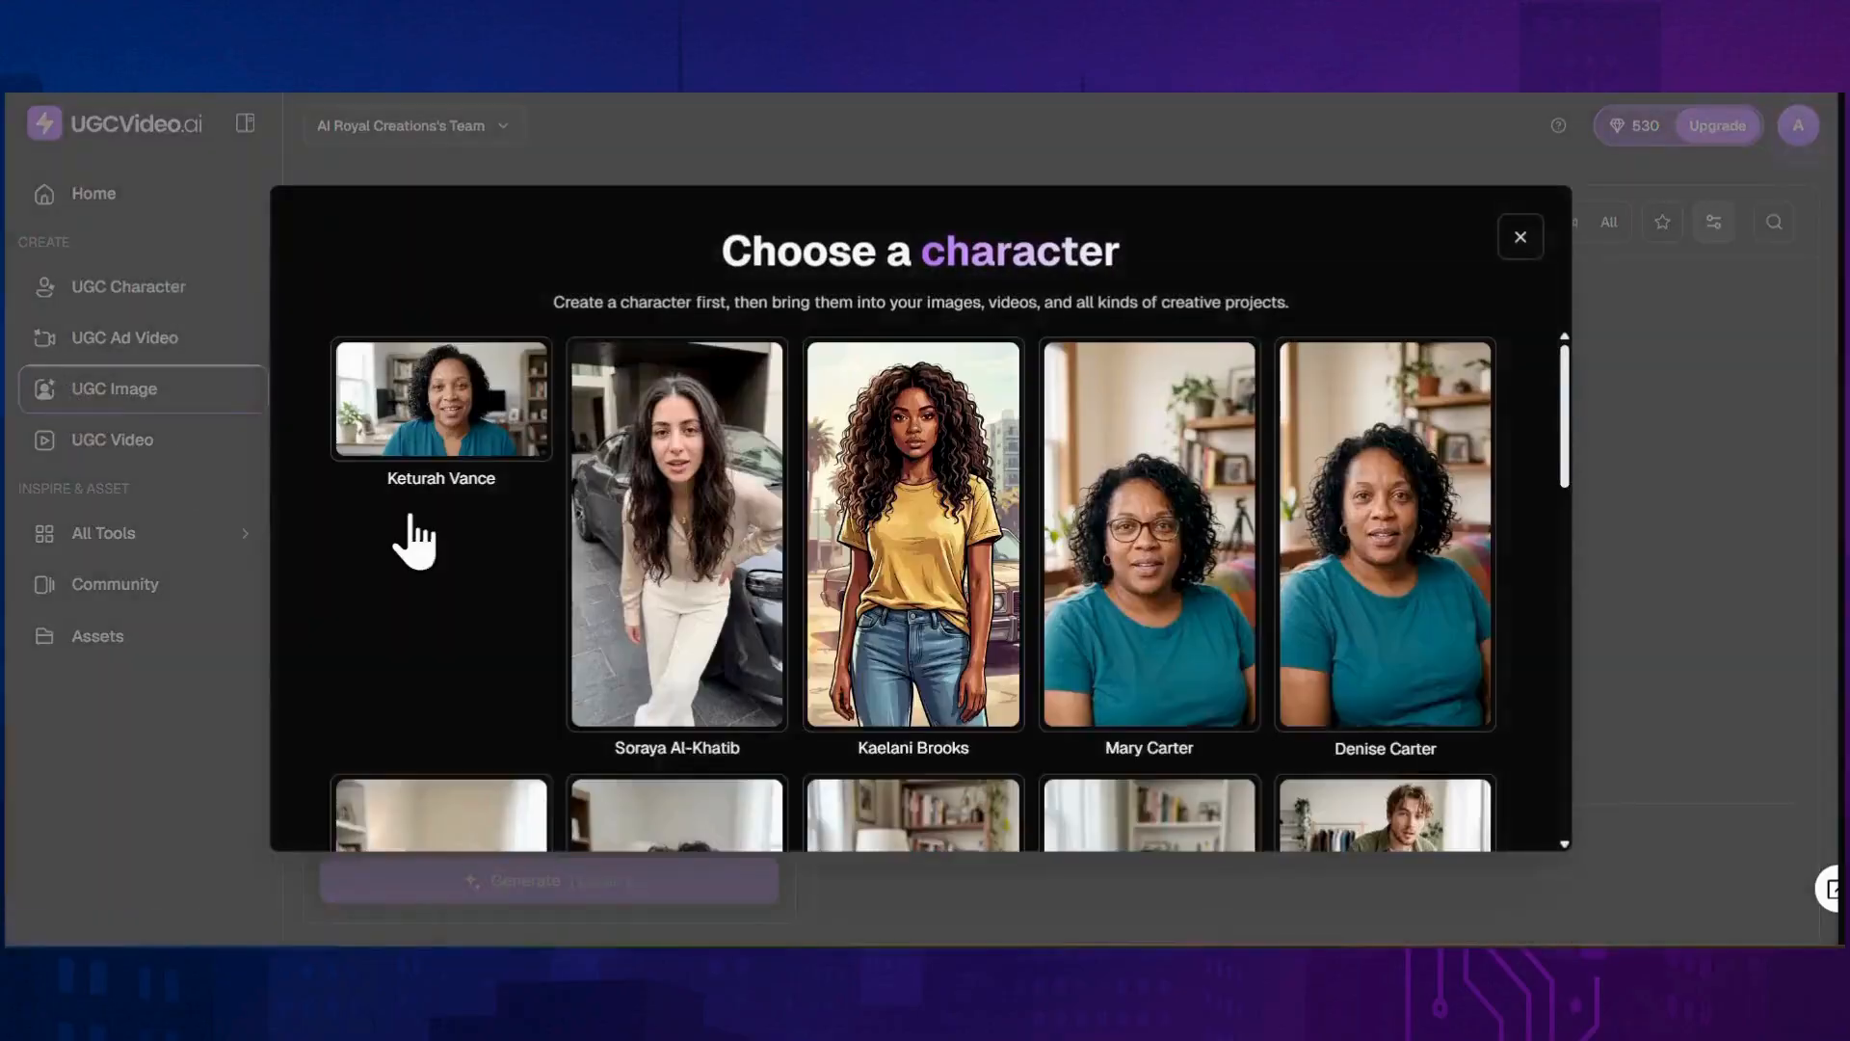
scroll(531, 490, "down", 10)
scroll(531, 489, "down", 3)
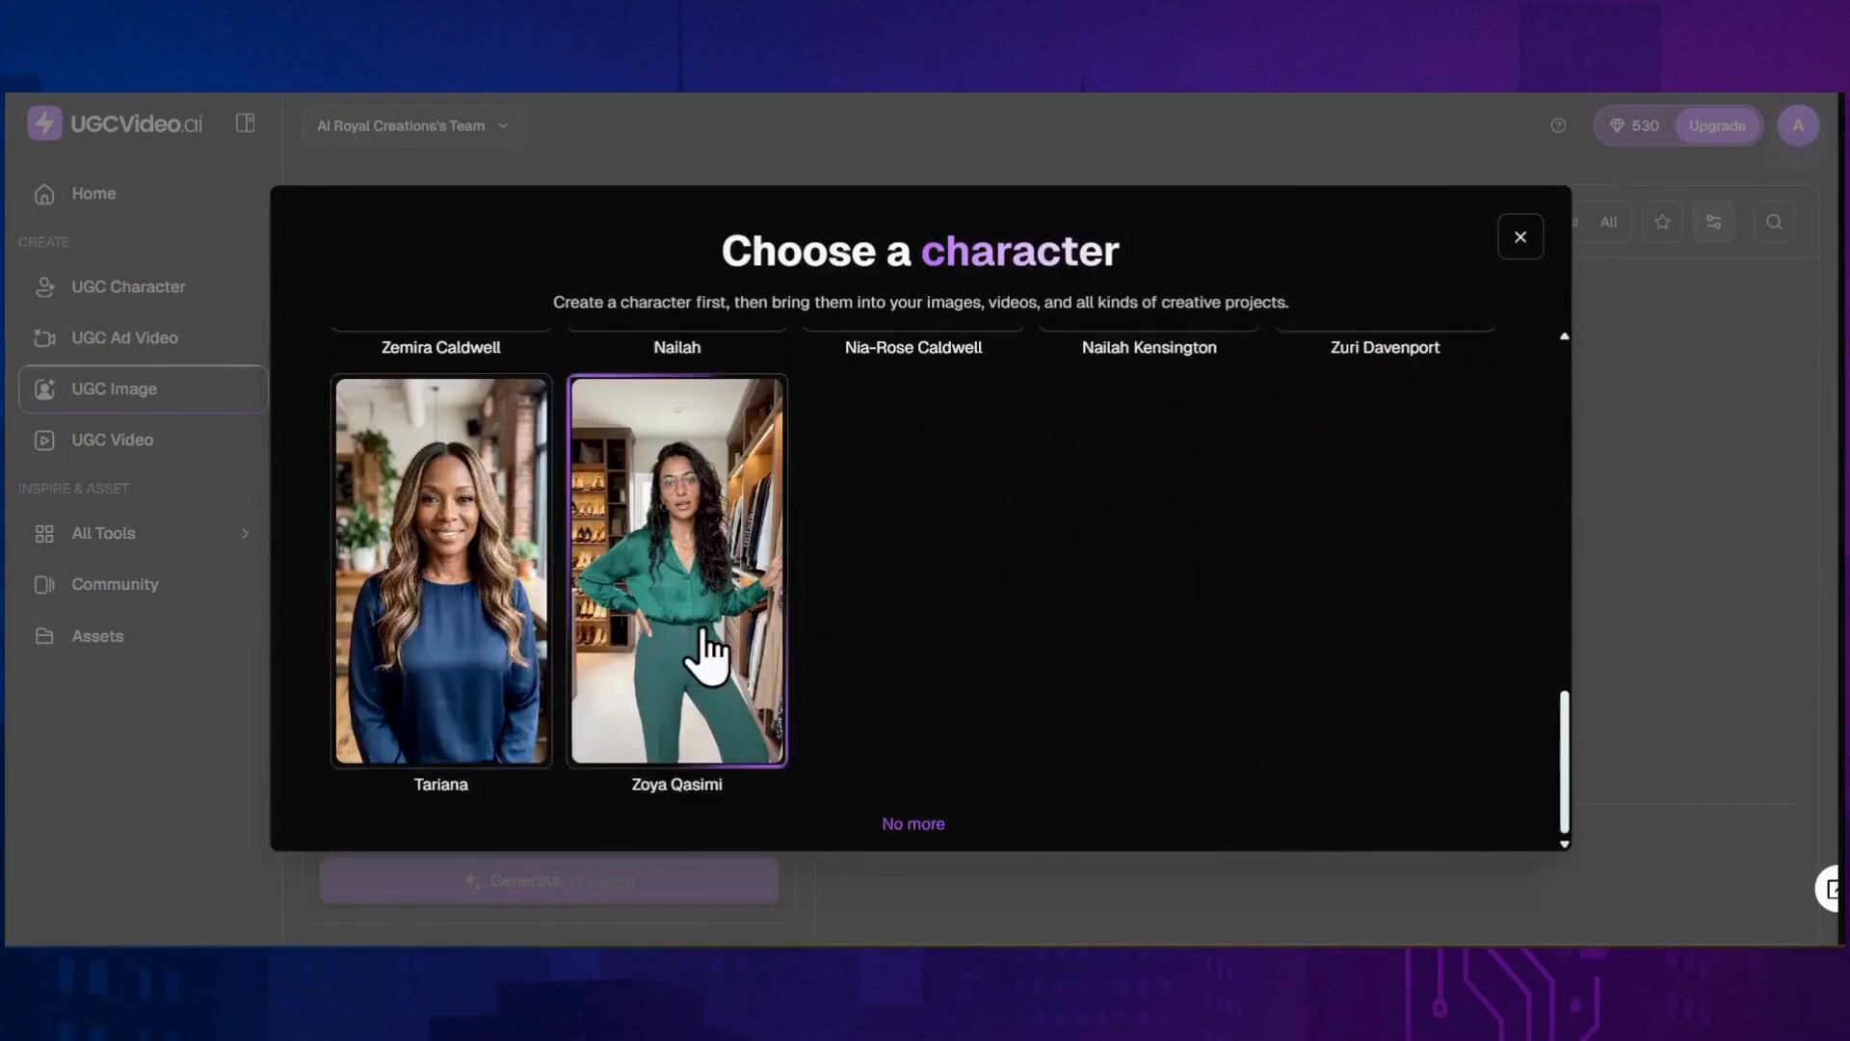
left_click(703, 644)
Step: Look through the scenario templates and add the cream jar picture as the image's reference product
left_click(604, 393)
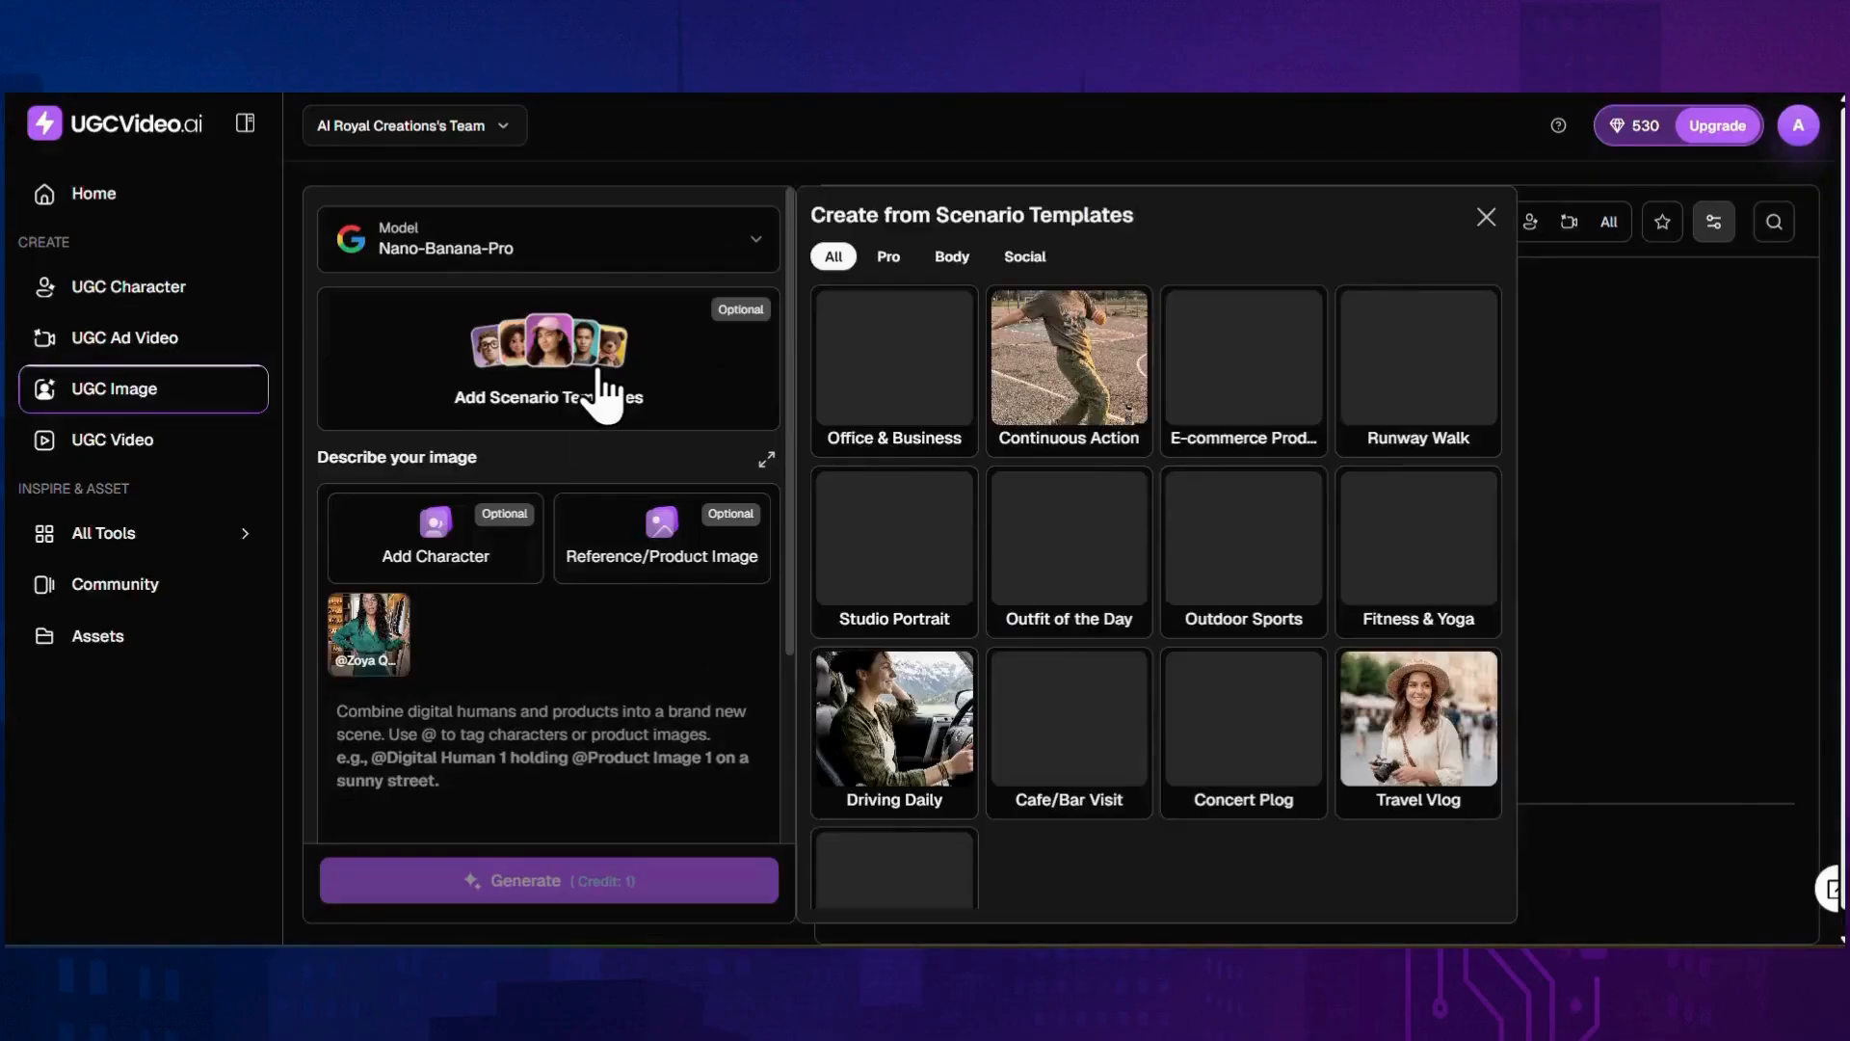
mouse_move(1470, 524)
scroll(1458, 508, "down", 1)
scroll(1446, 520, "up", 1)
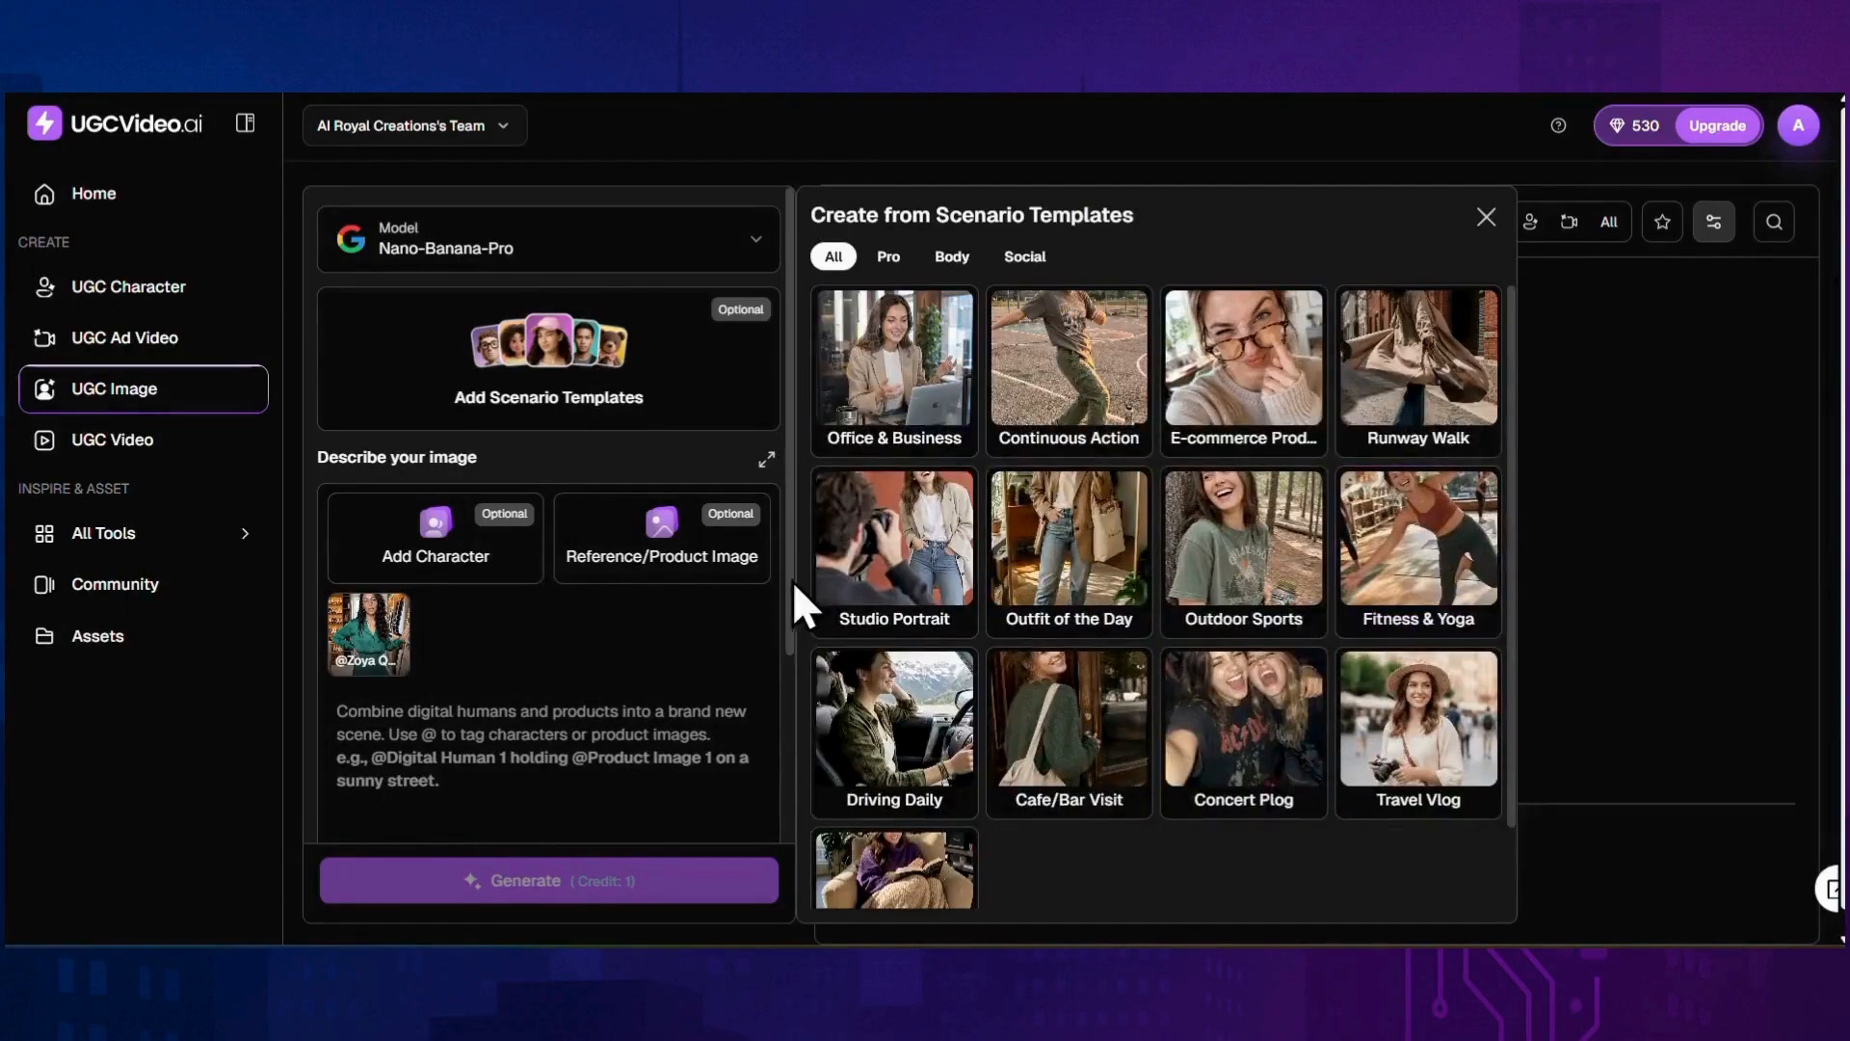
mouse_move(728, 559)
left_click(636, 556)
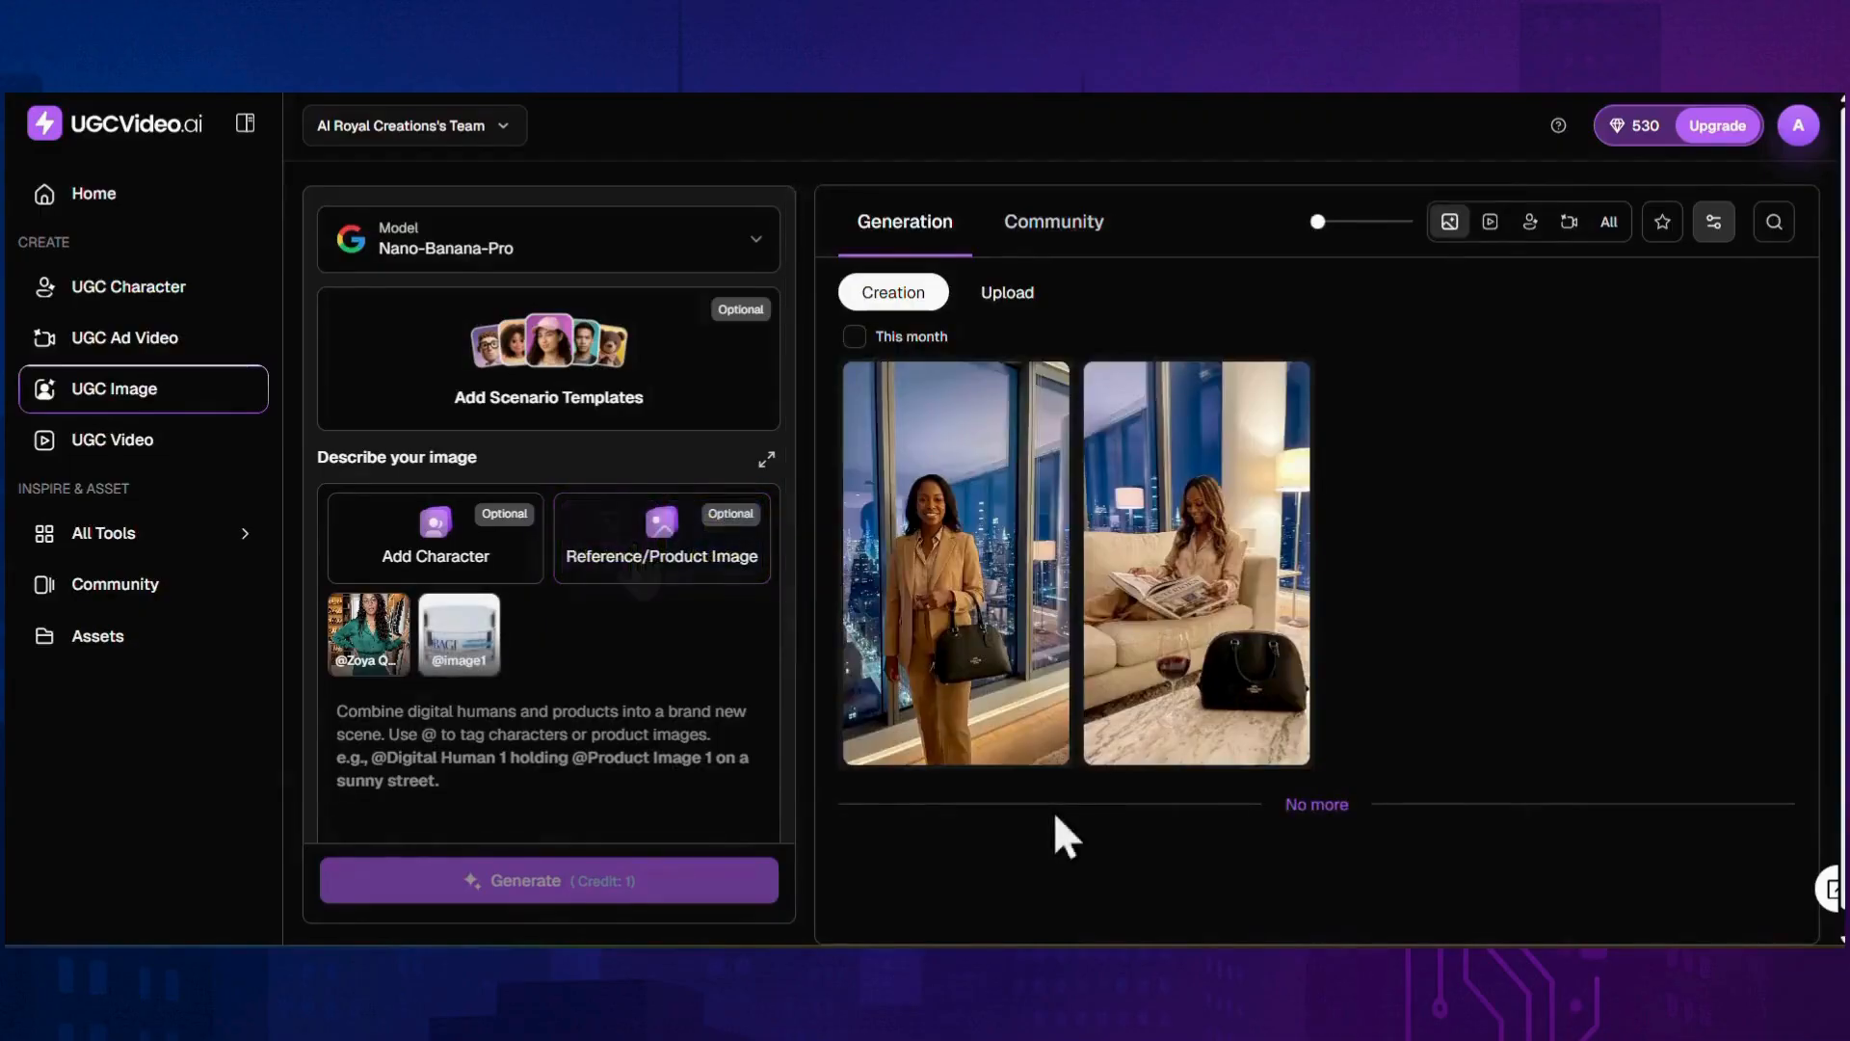
Step: Enter the image prompt "have her holding the cream while smiling" and open the output settings
scroll(653, 611, "down", 3)
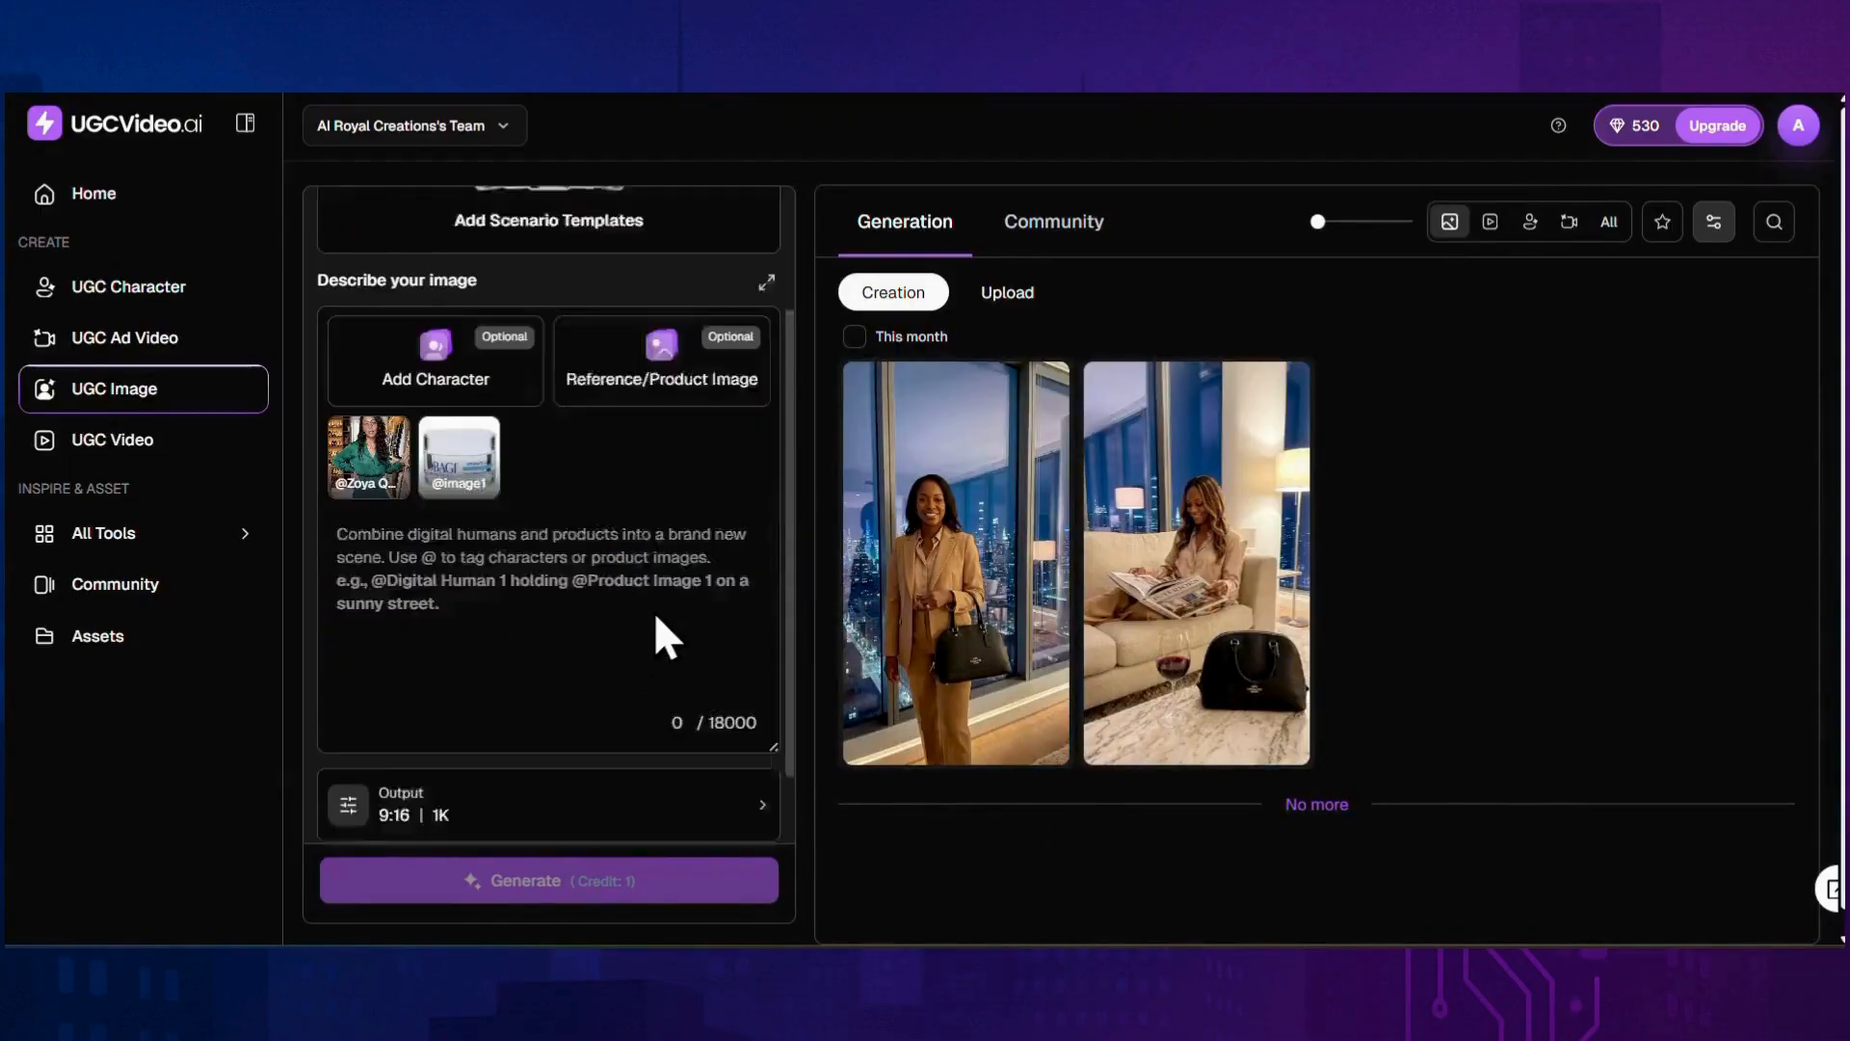
left_click(572, 479)
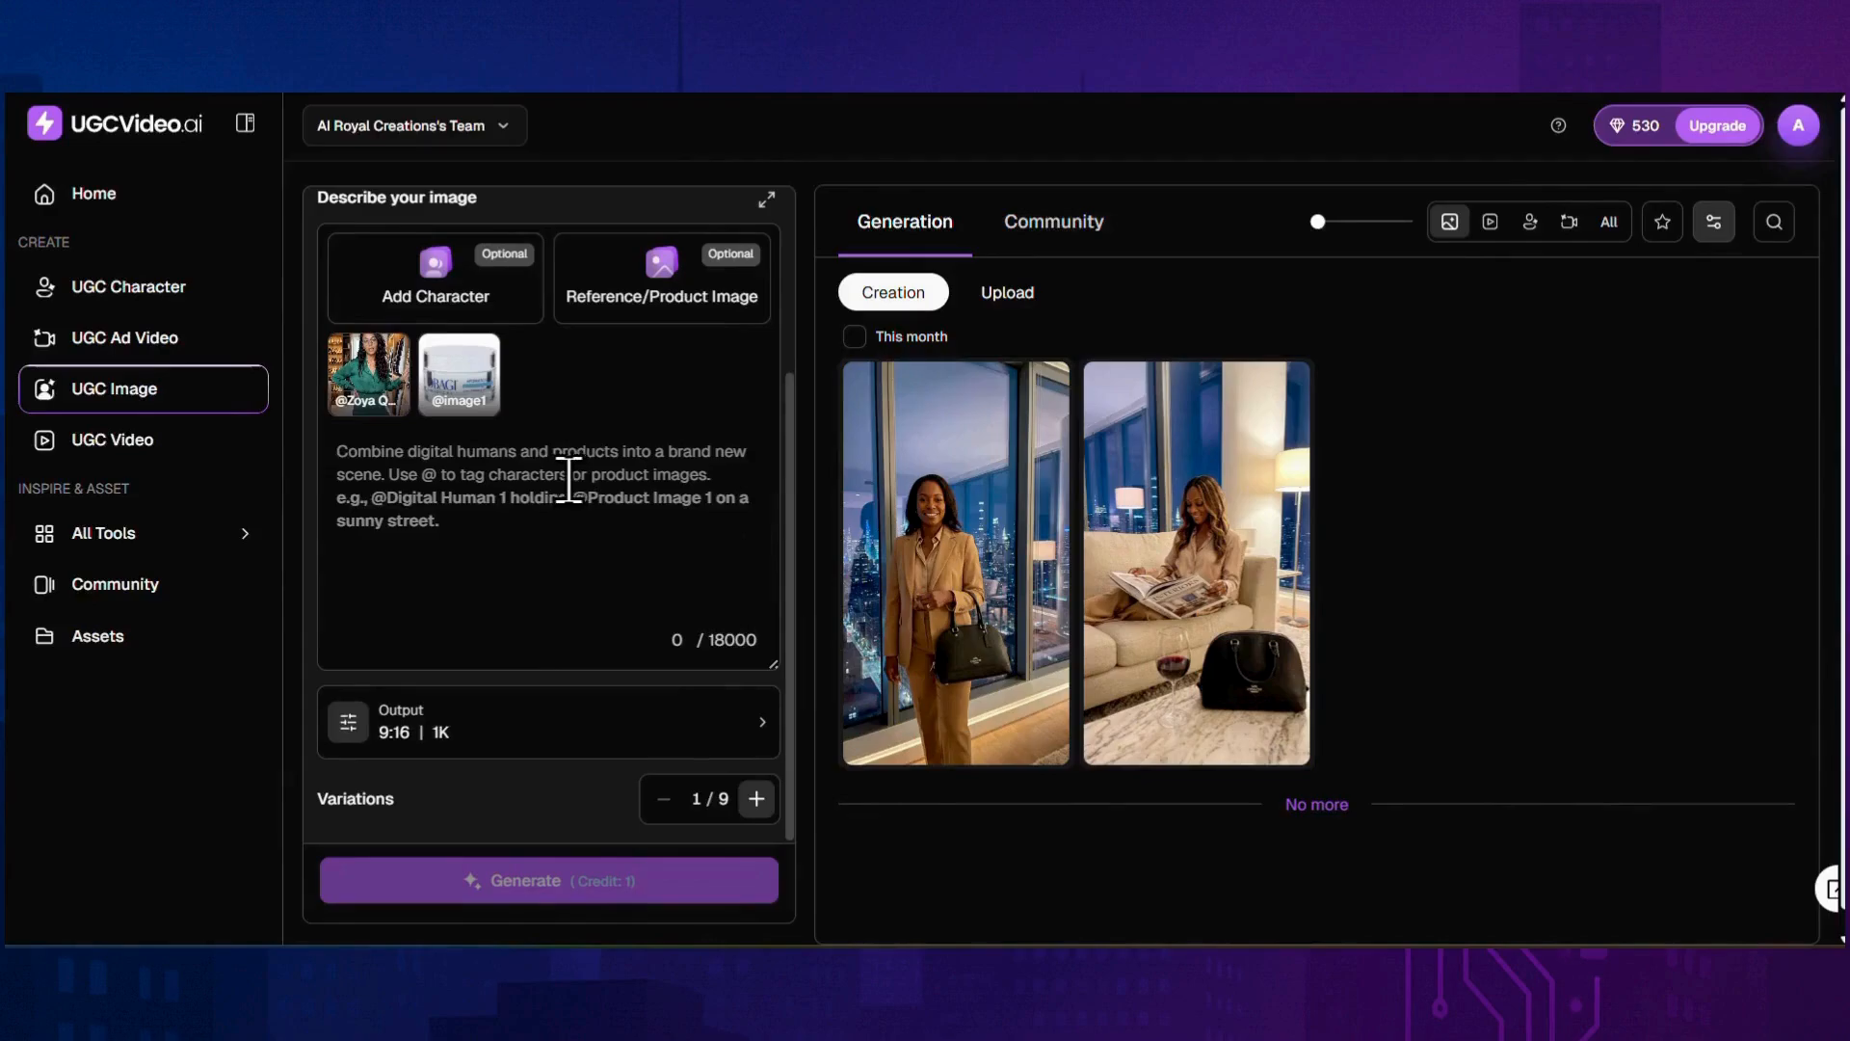
type("have her holding the cream while smiling")
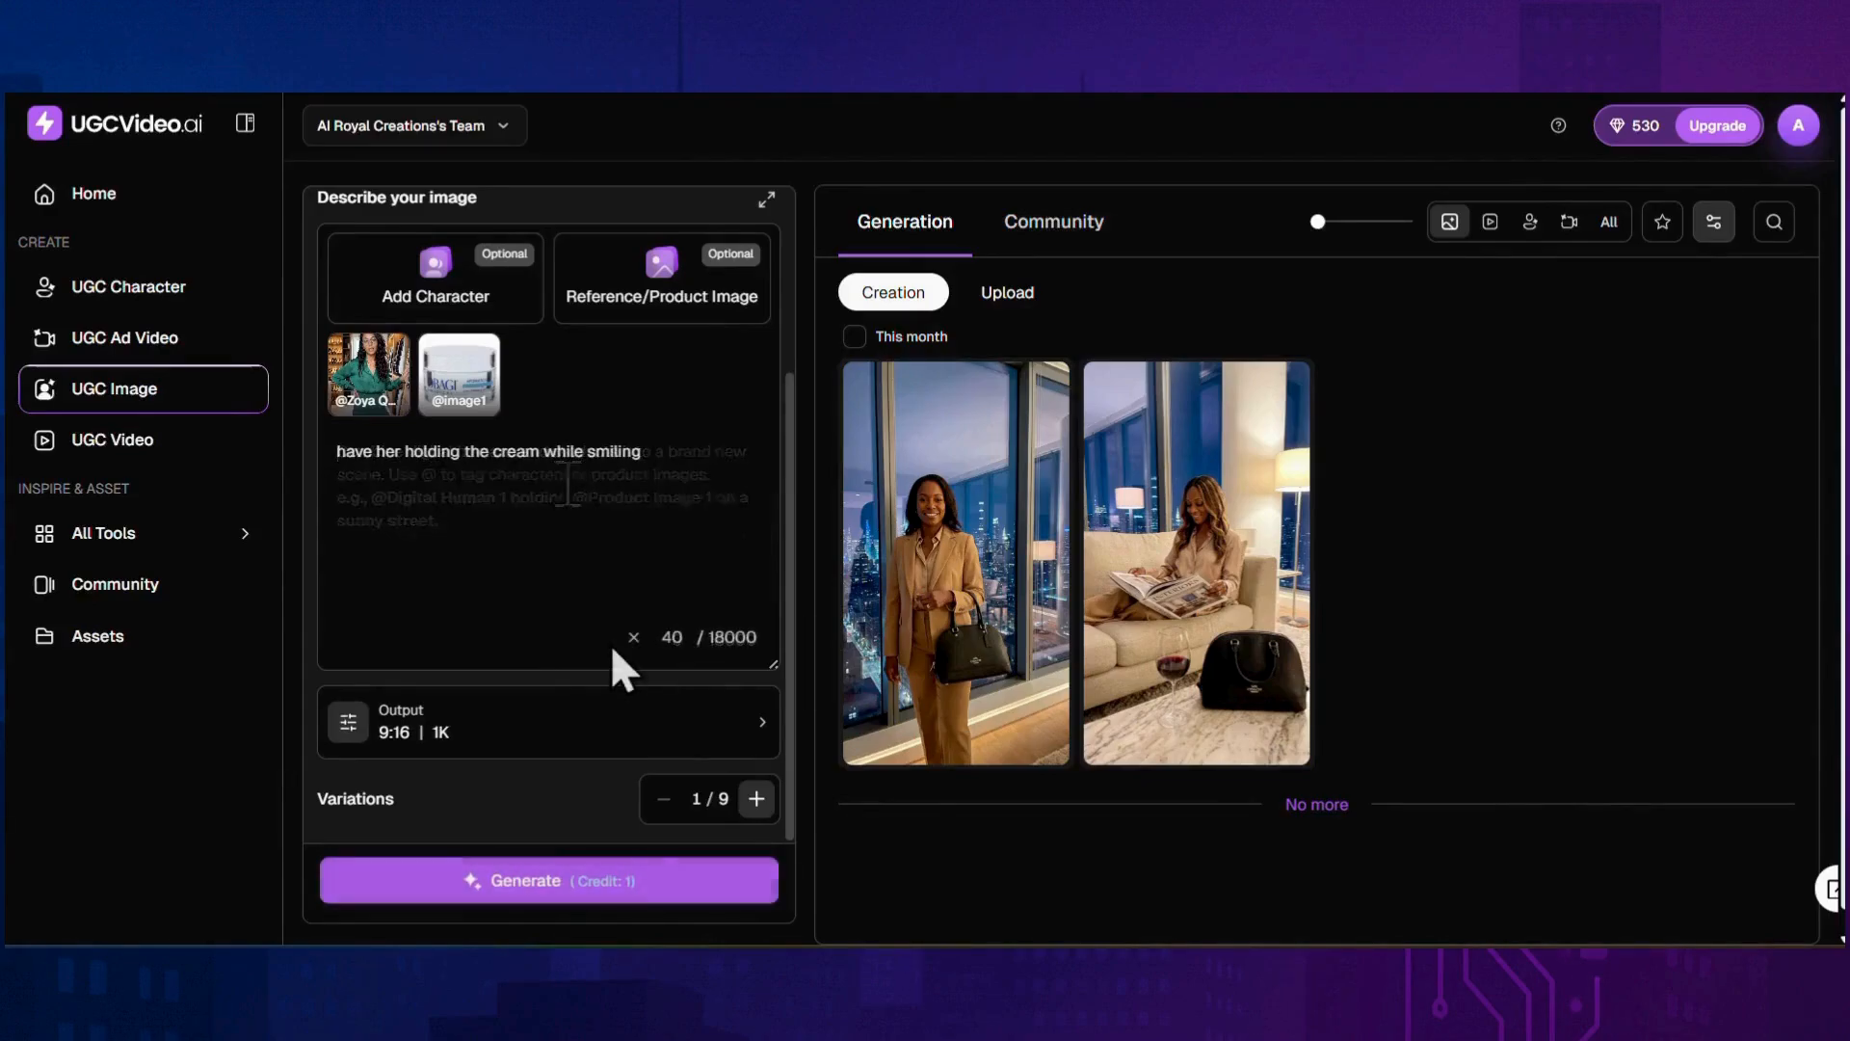
left_click(767, 738)
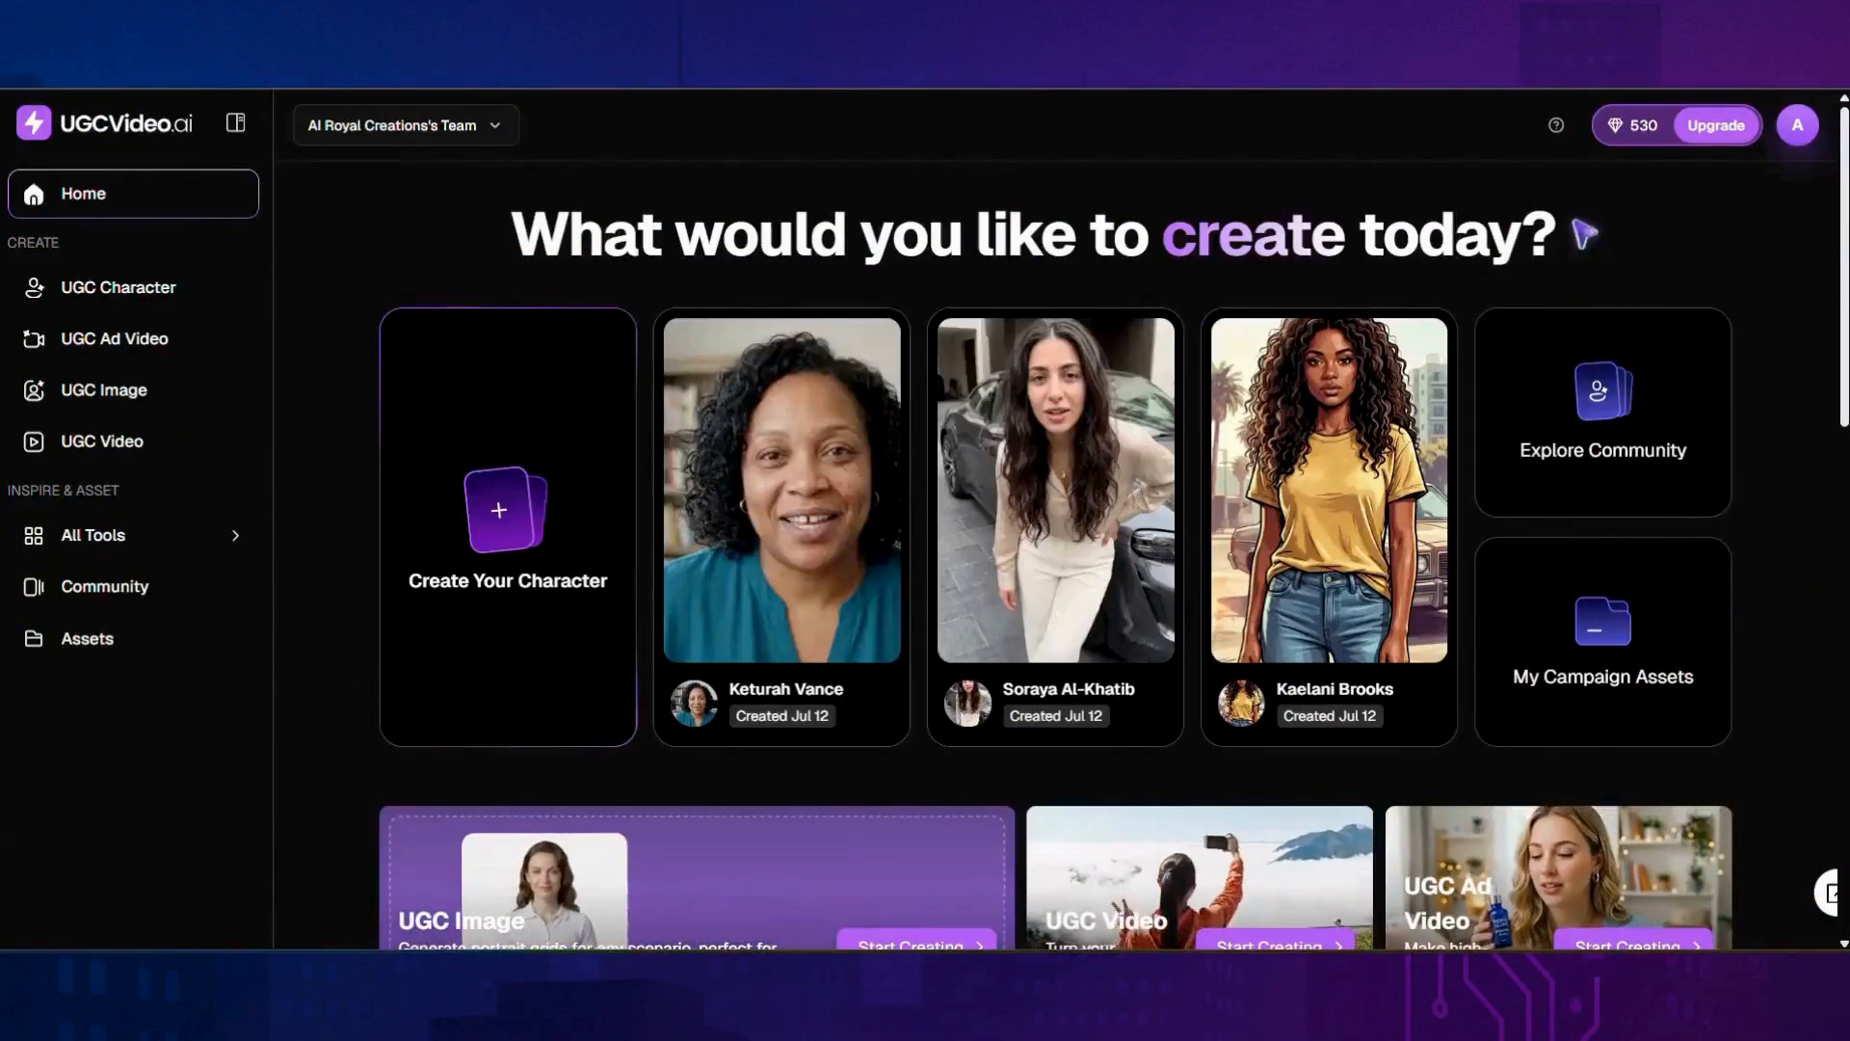
Step: Start a UGC Video and add the saved character with long wavy hair and a navy blue top
left_click(108, 443)
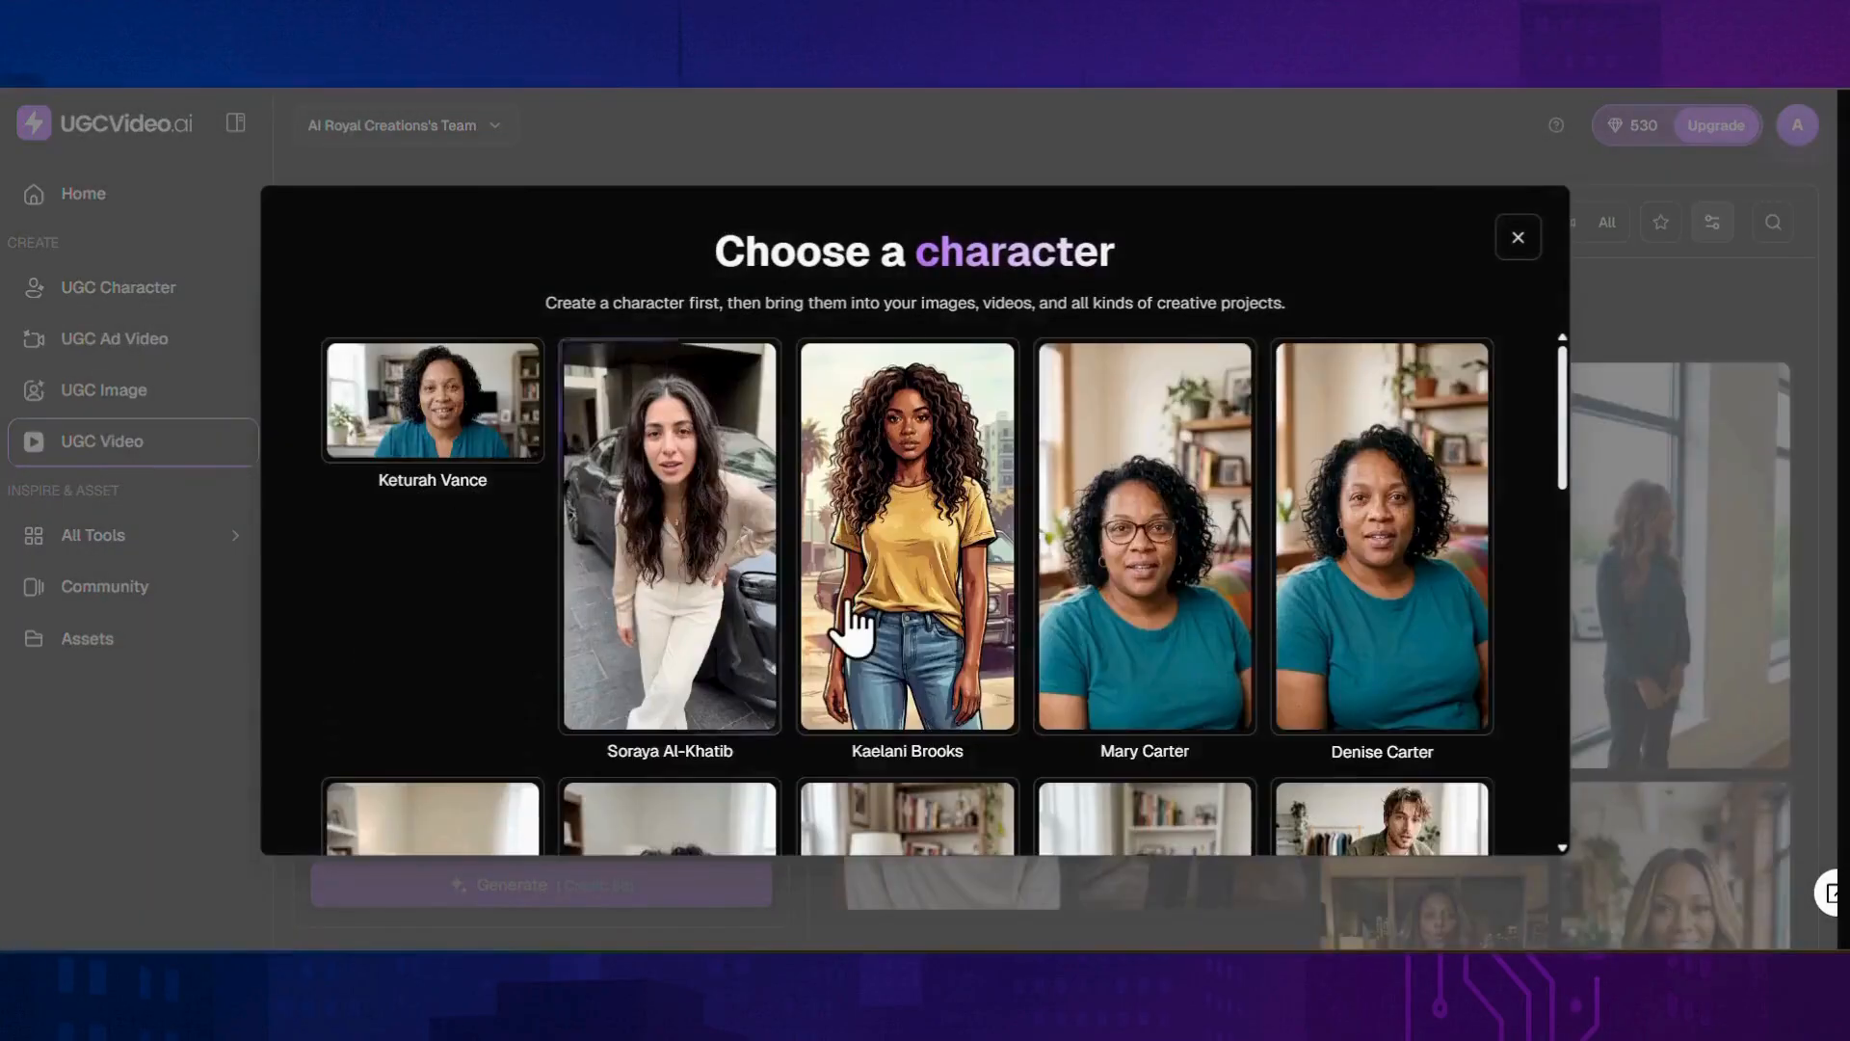
scroll(848, 636, "down", 5)
scroll(853, 626, "down", 10)
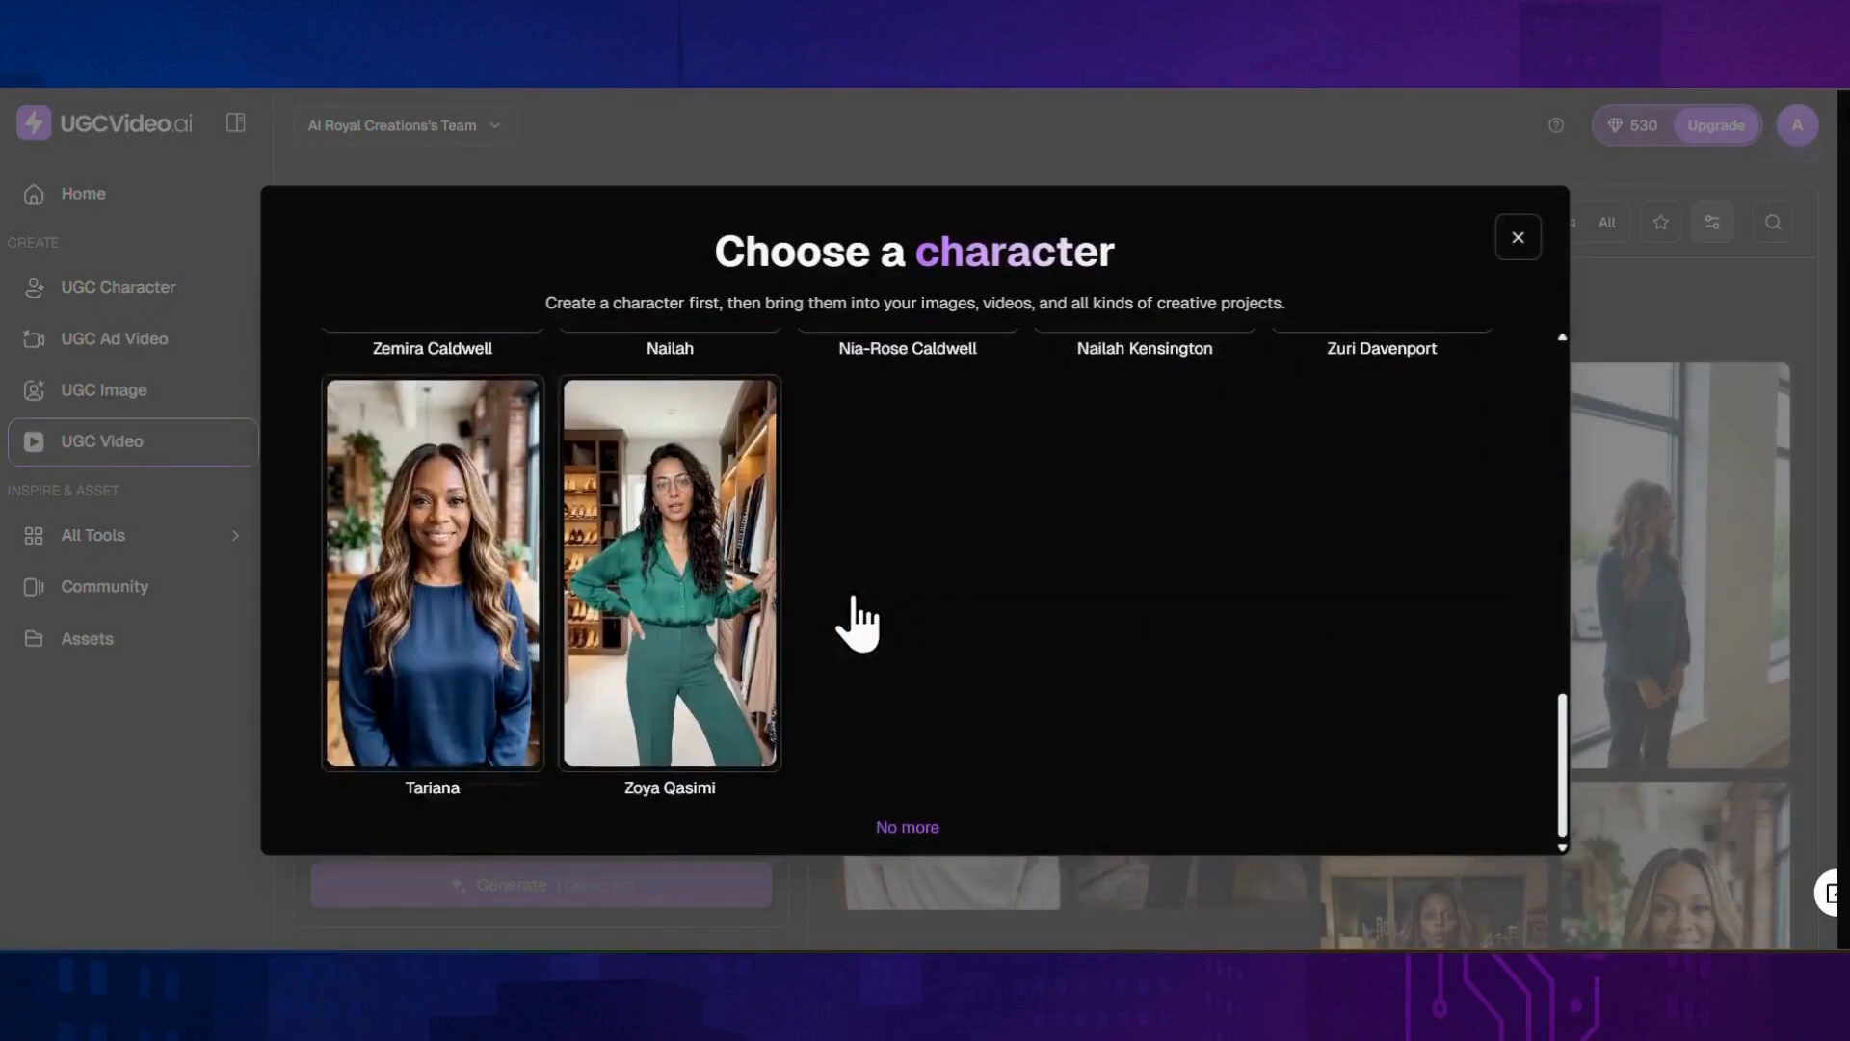
left_click(487, 578)
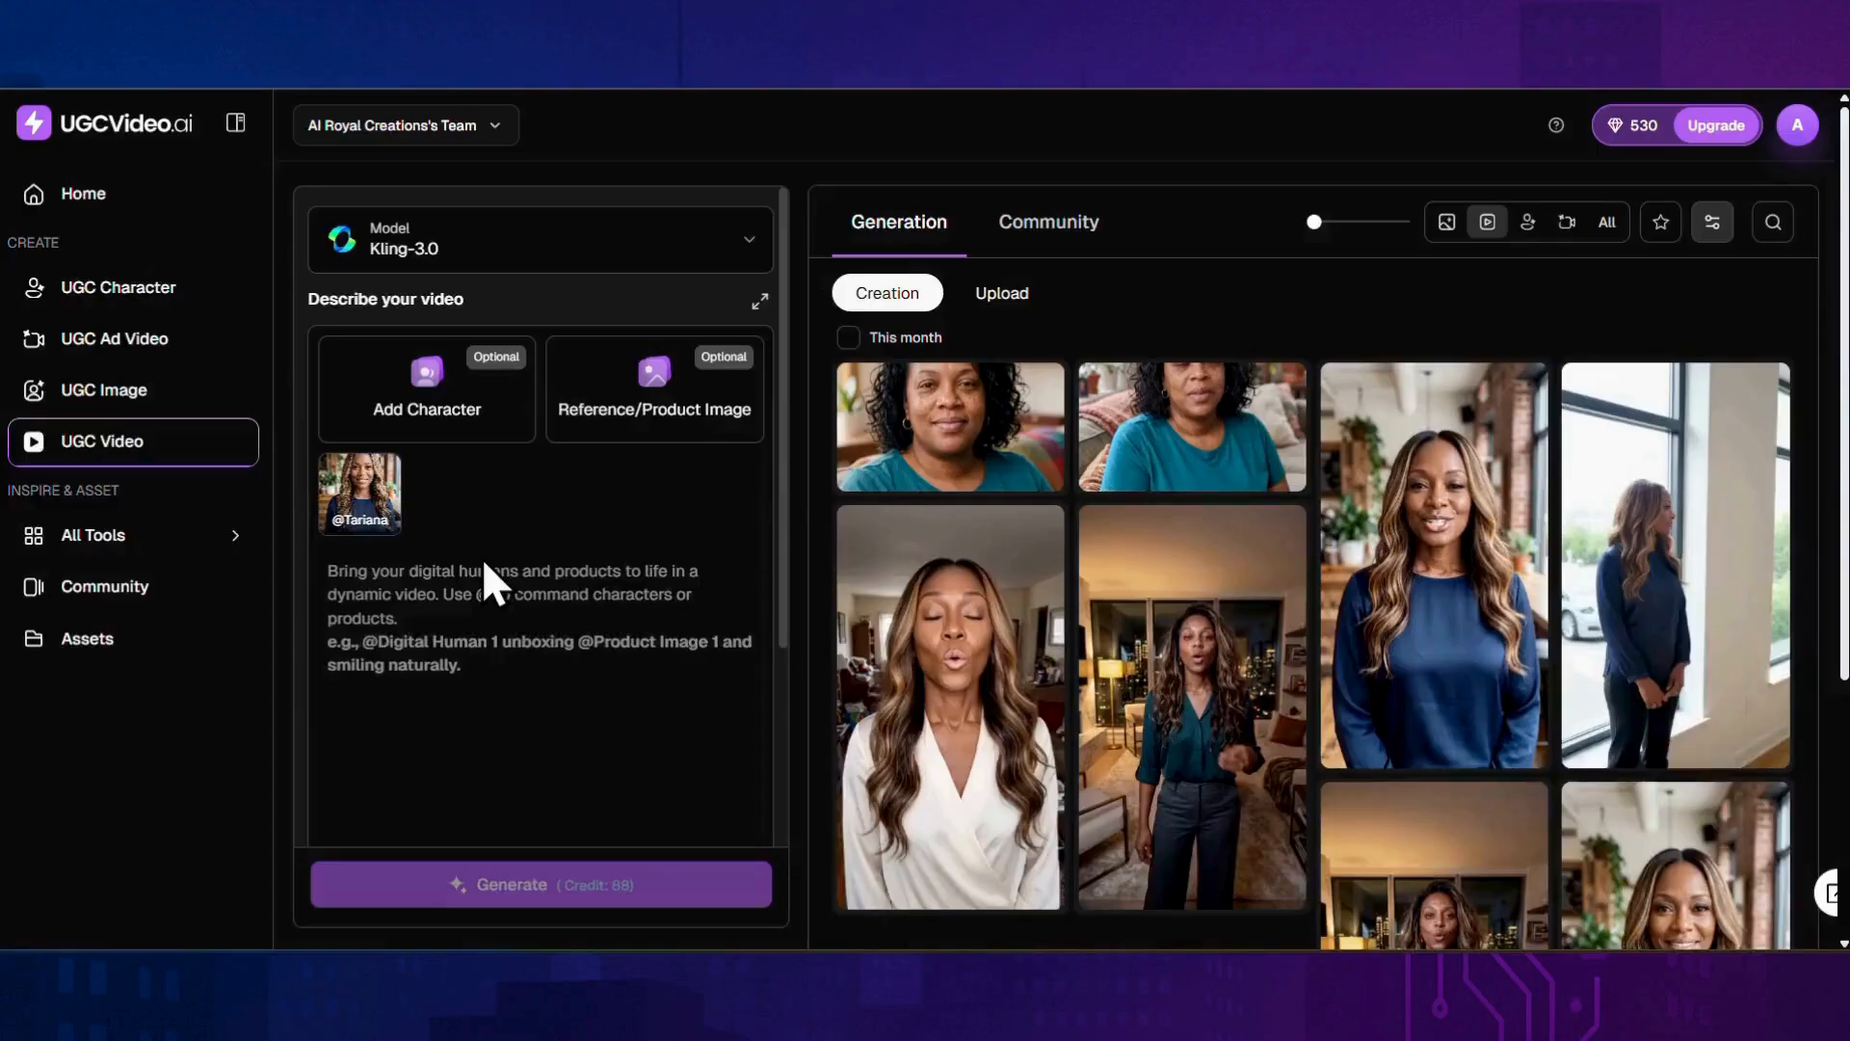
Step: Fetch product images from the veranohill.com Marseille handbag link and save the first burgundy handbag picture as the video's reference image
mouse_move(655, 424)
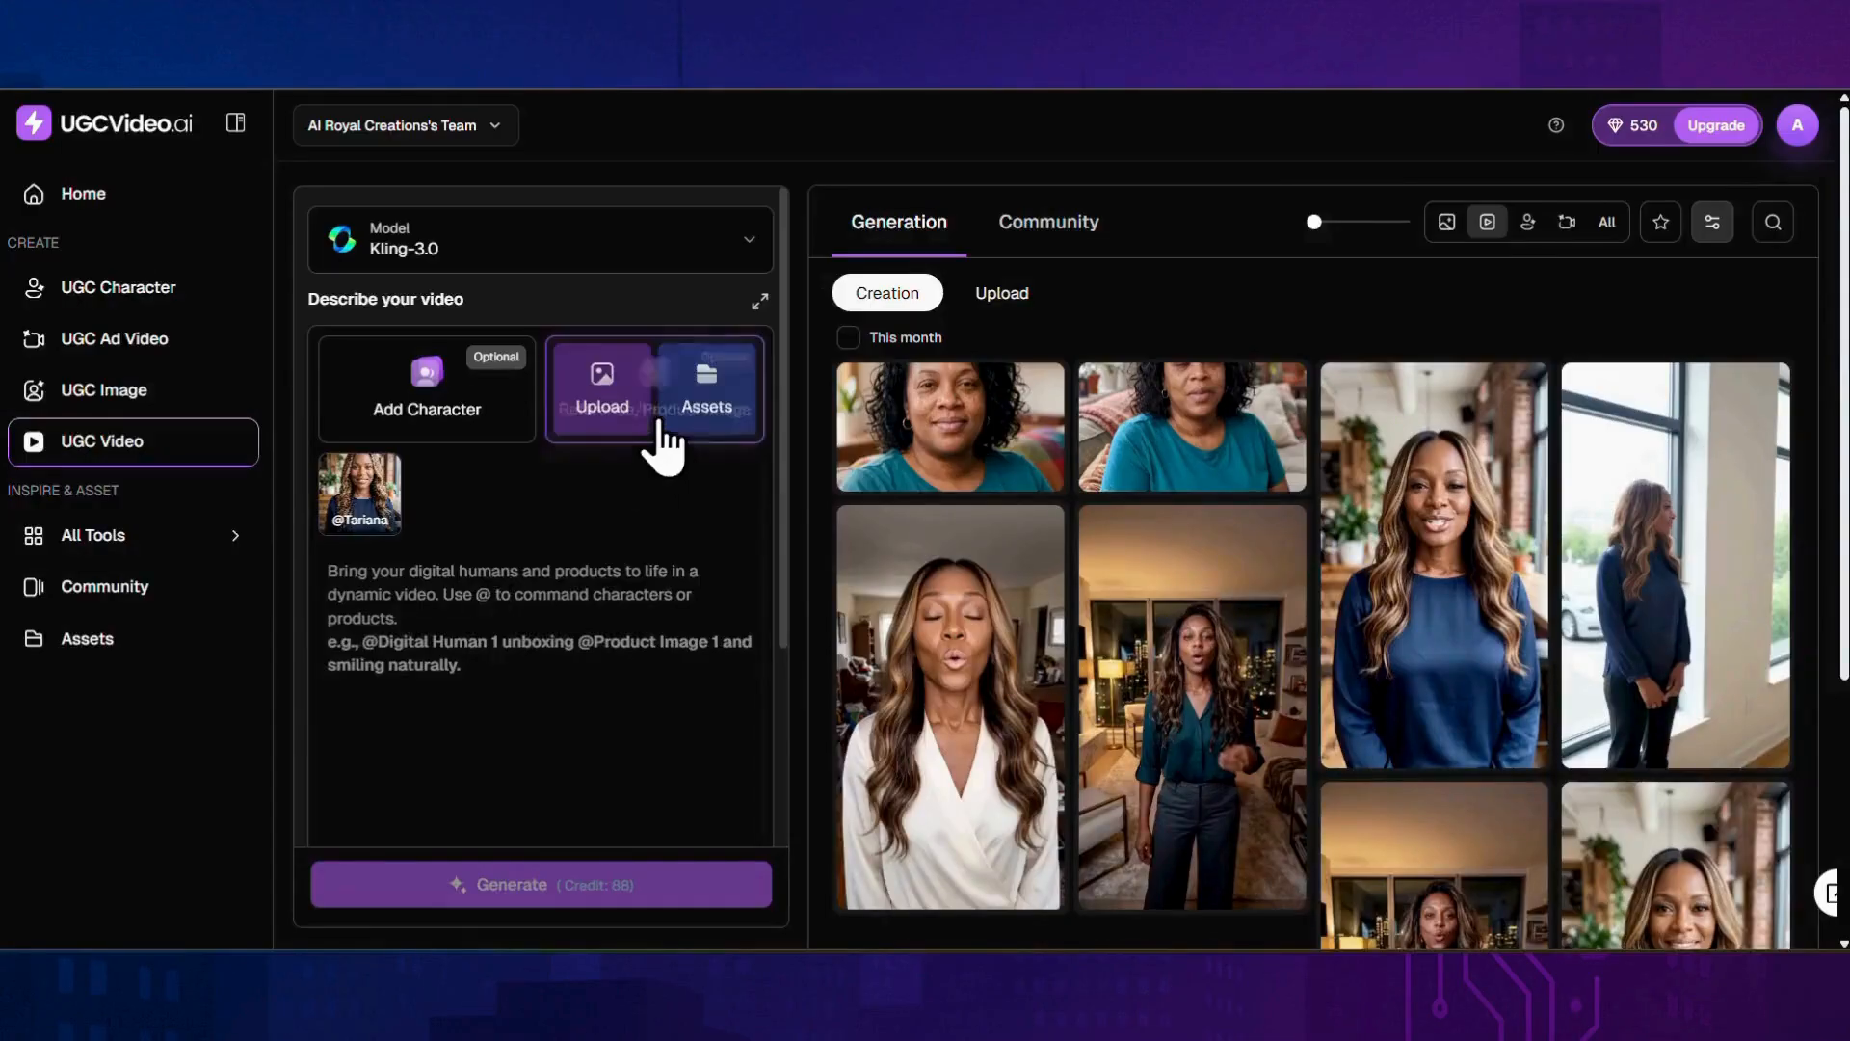
left_click(632, 392)
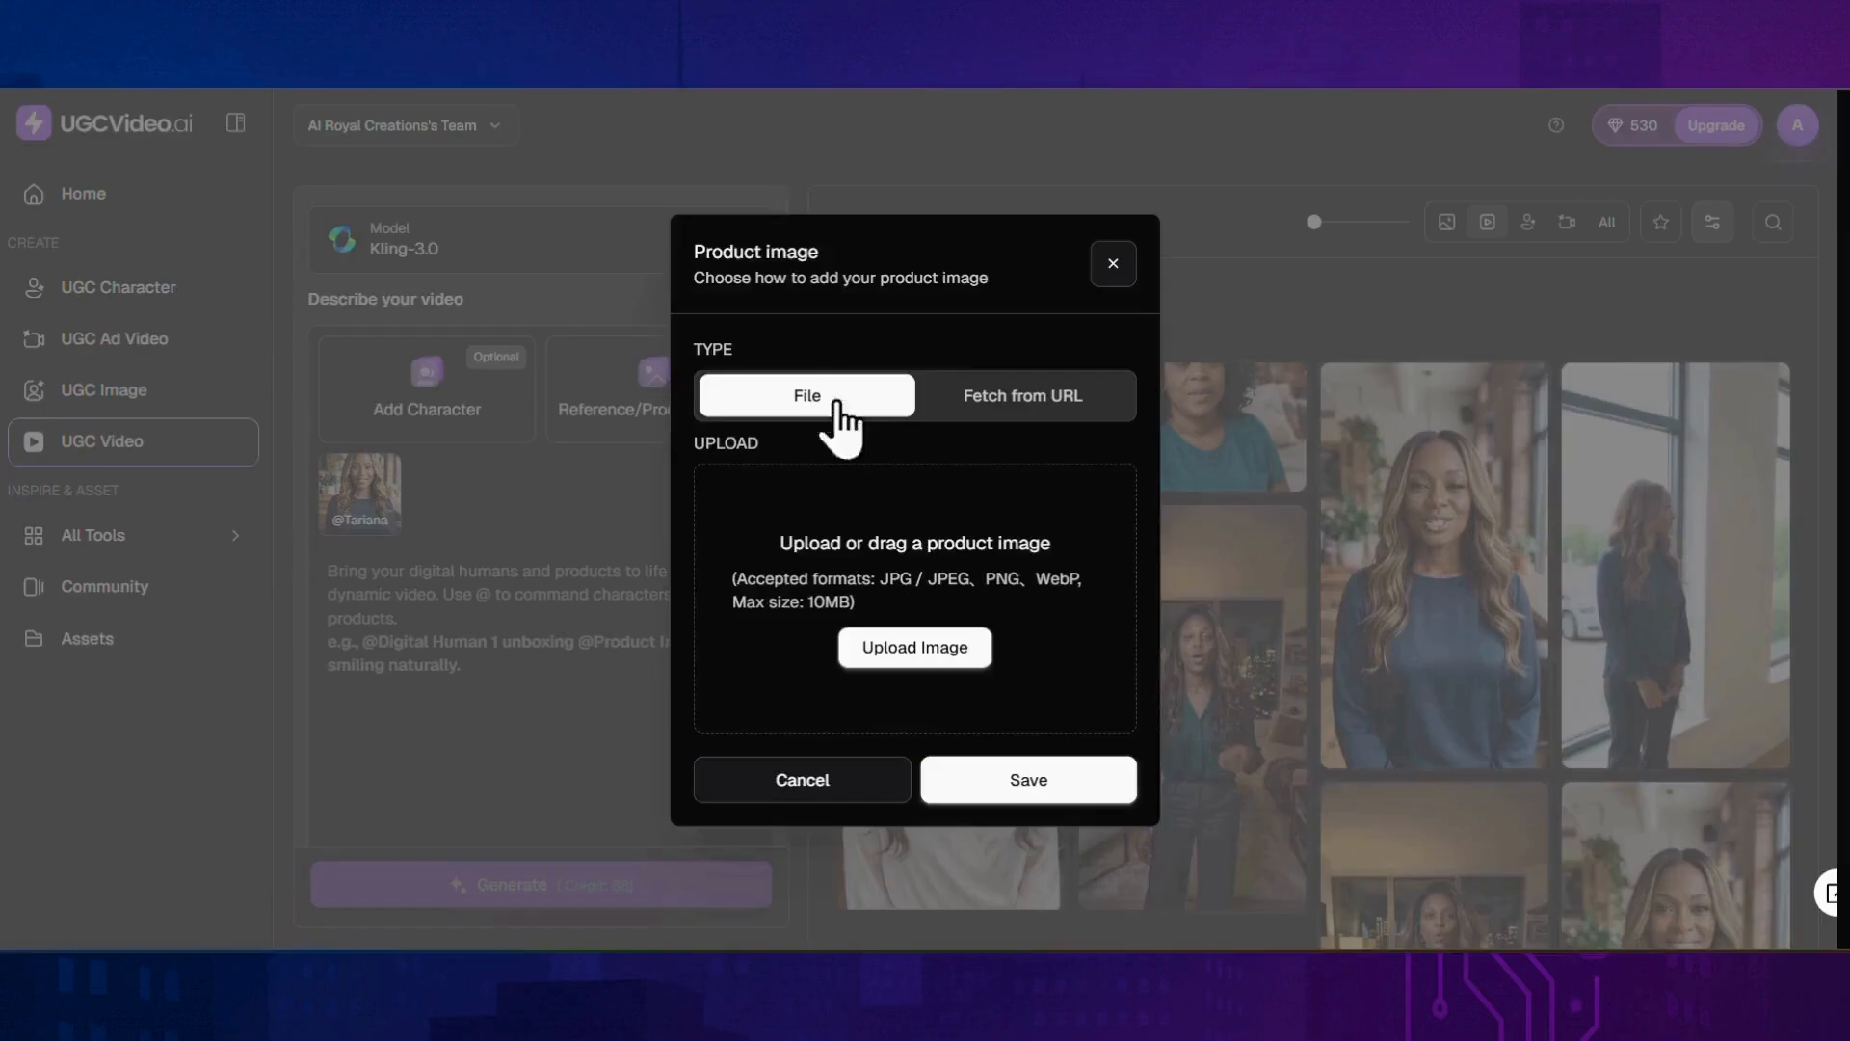
left_click(1001, 396)
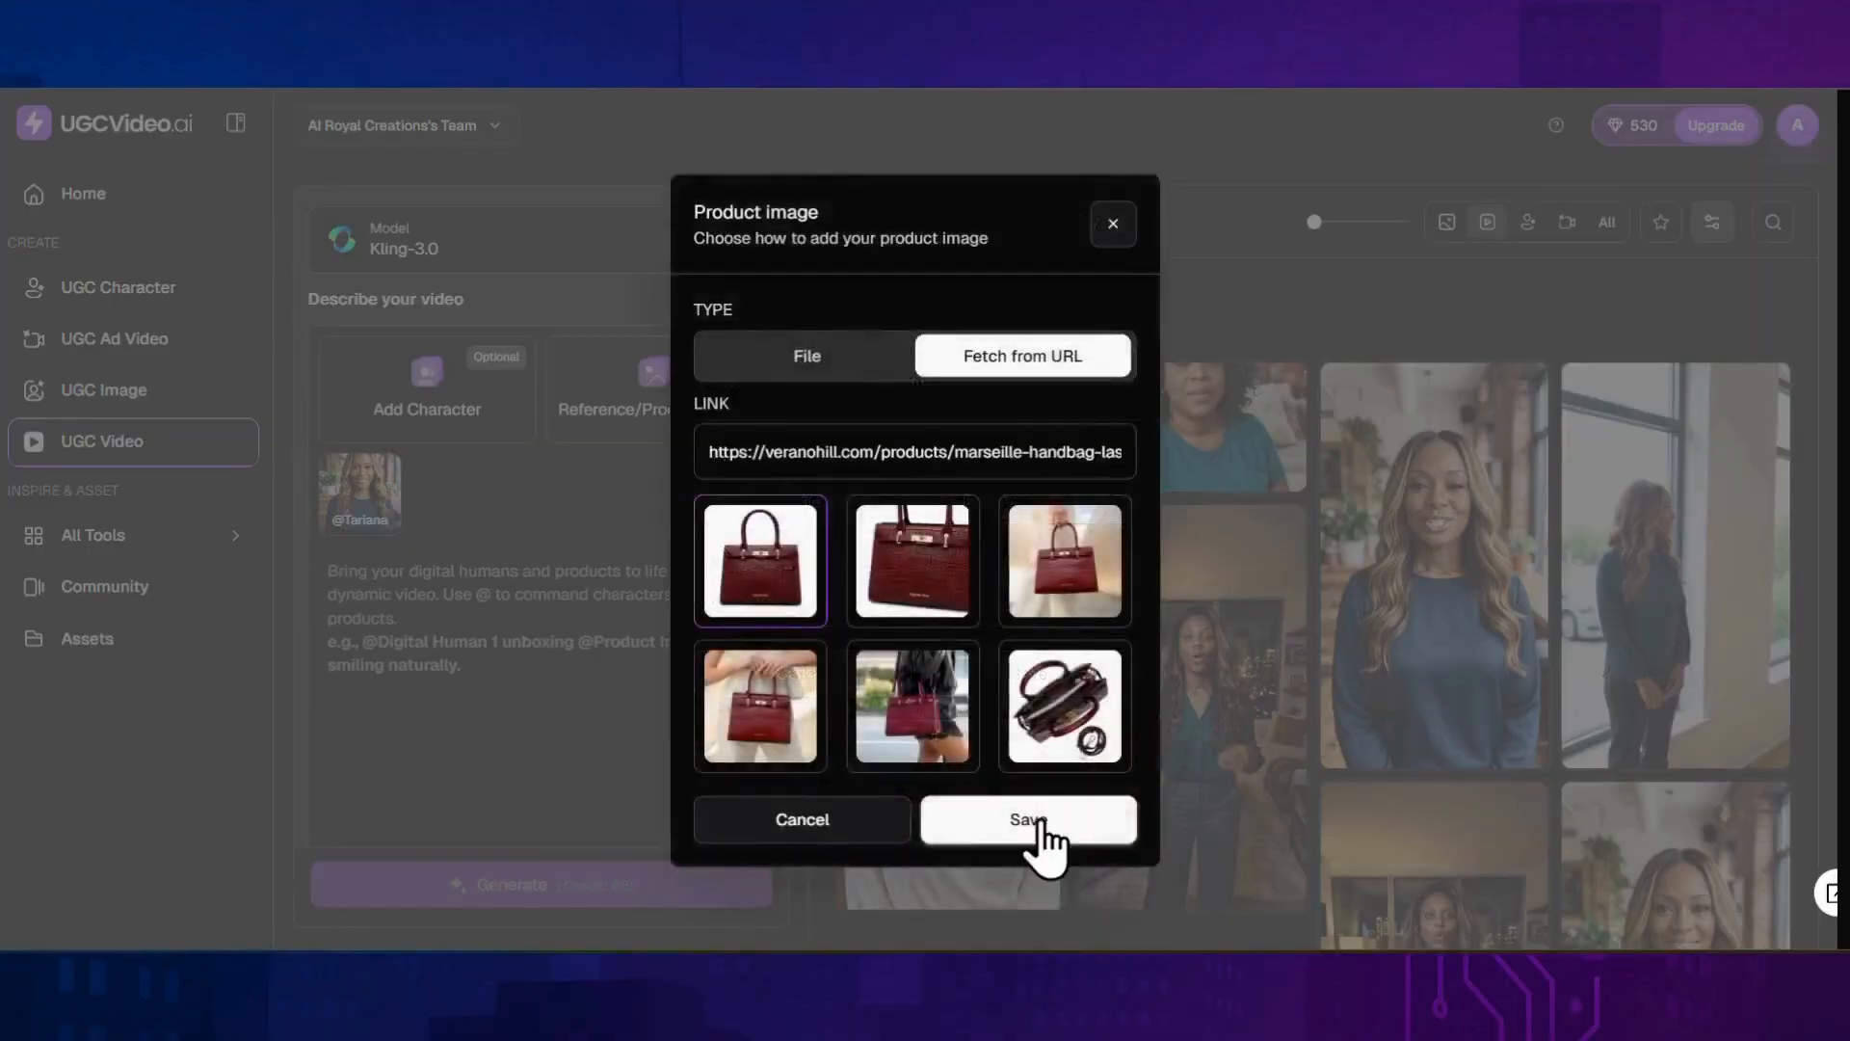
left_click(1045, 840)
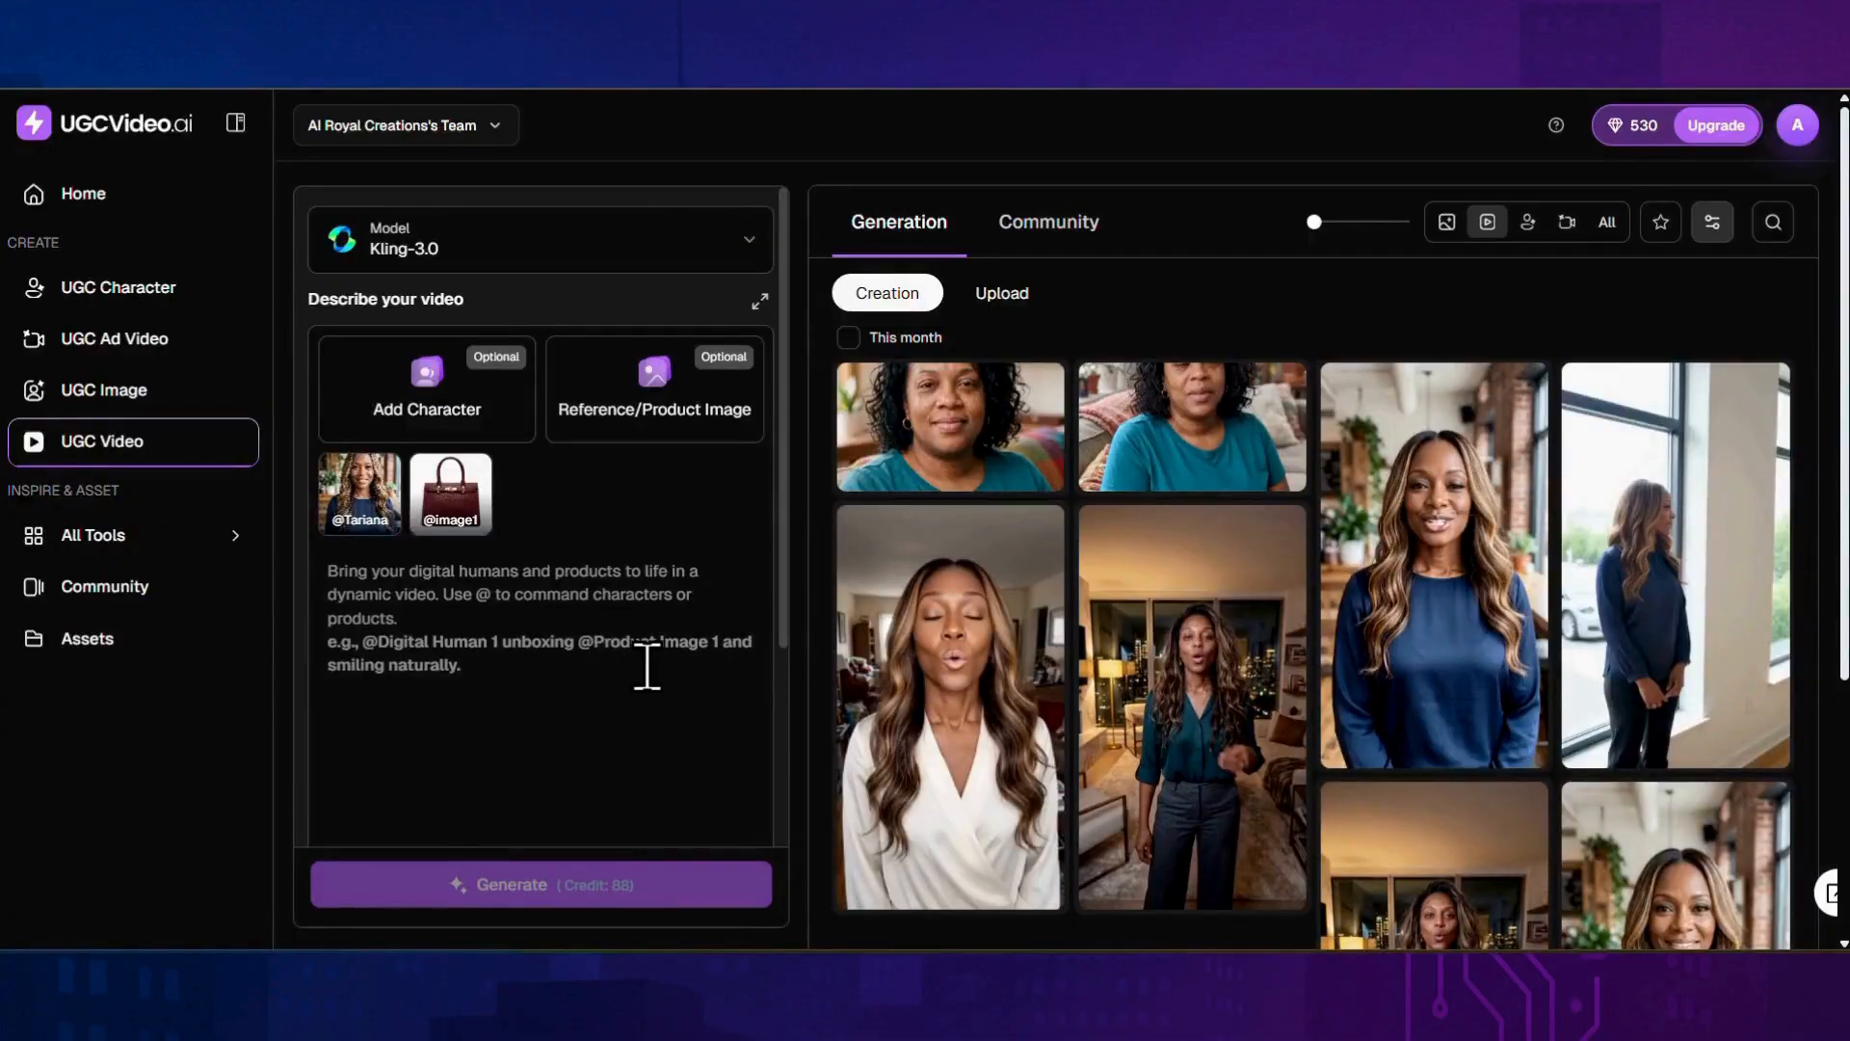
Step: Set the video model to Seedance-2.0
left_click(714, 241)
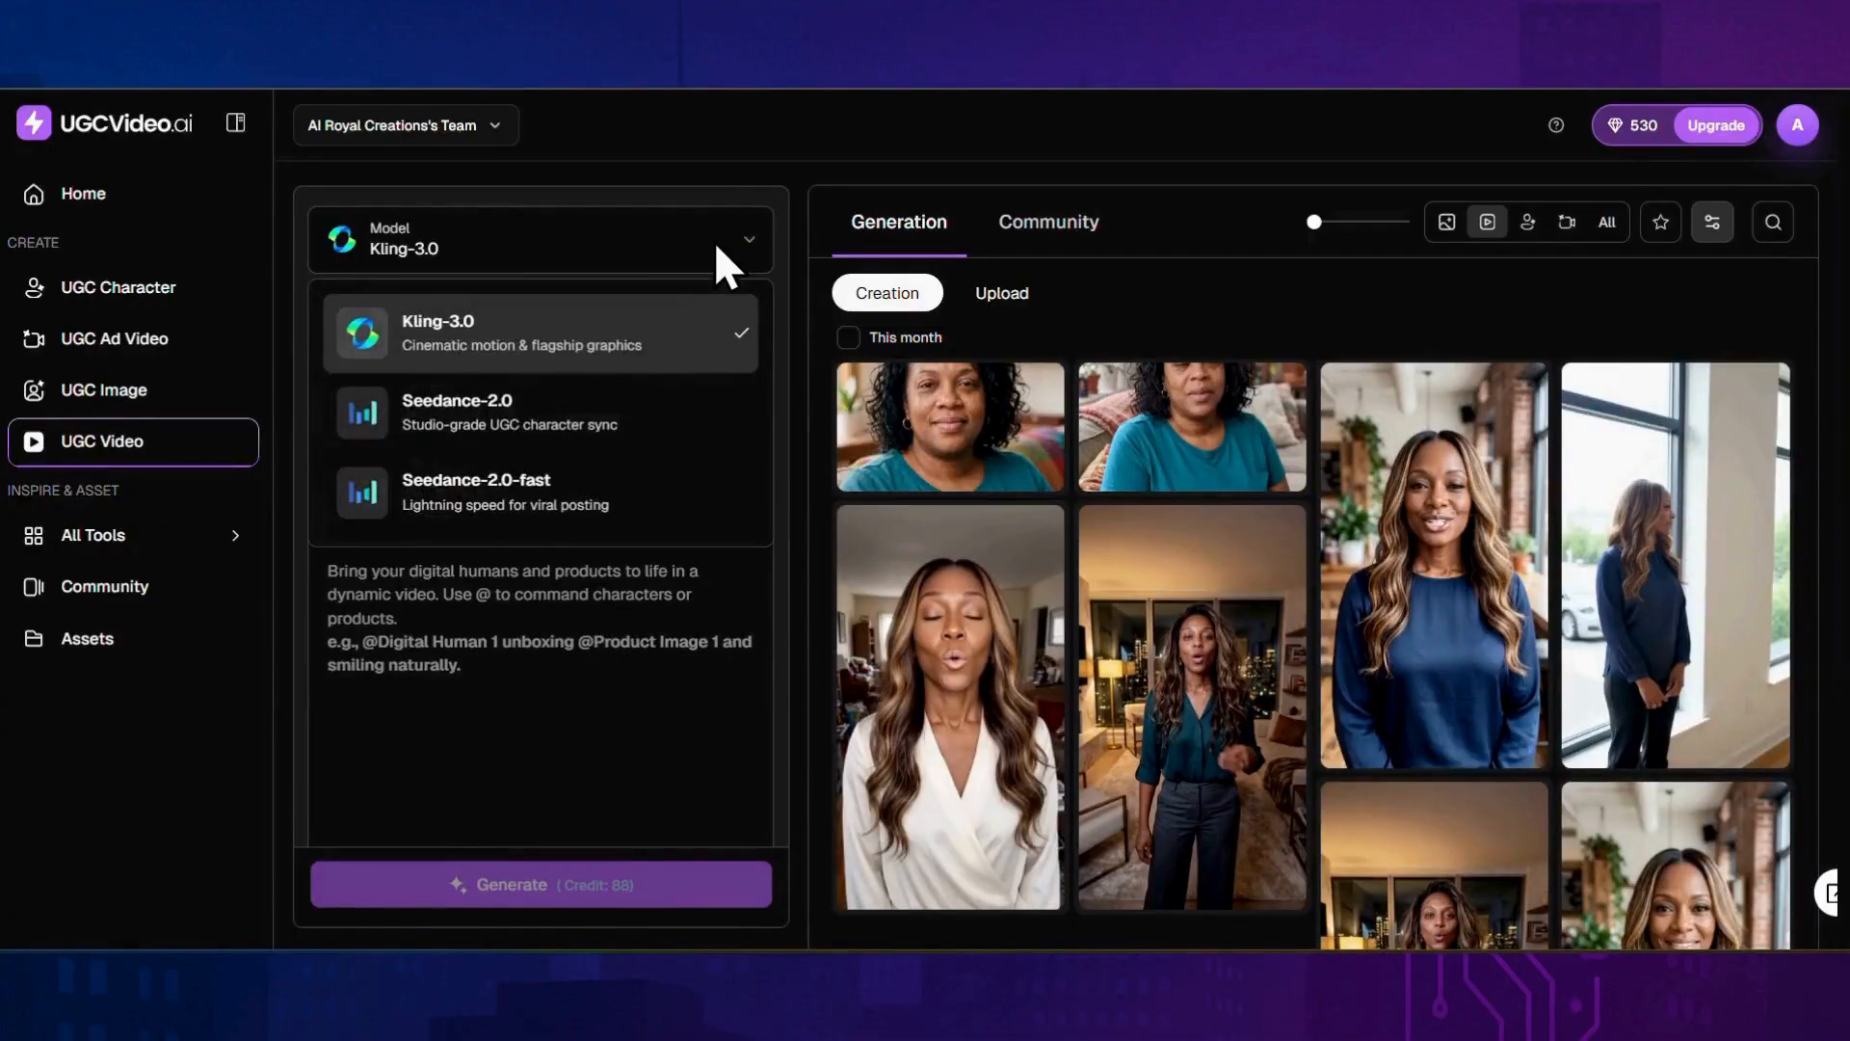
left_click(633, 439)
mouse_move(633, 438)
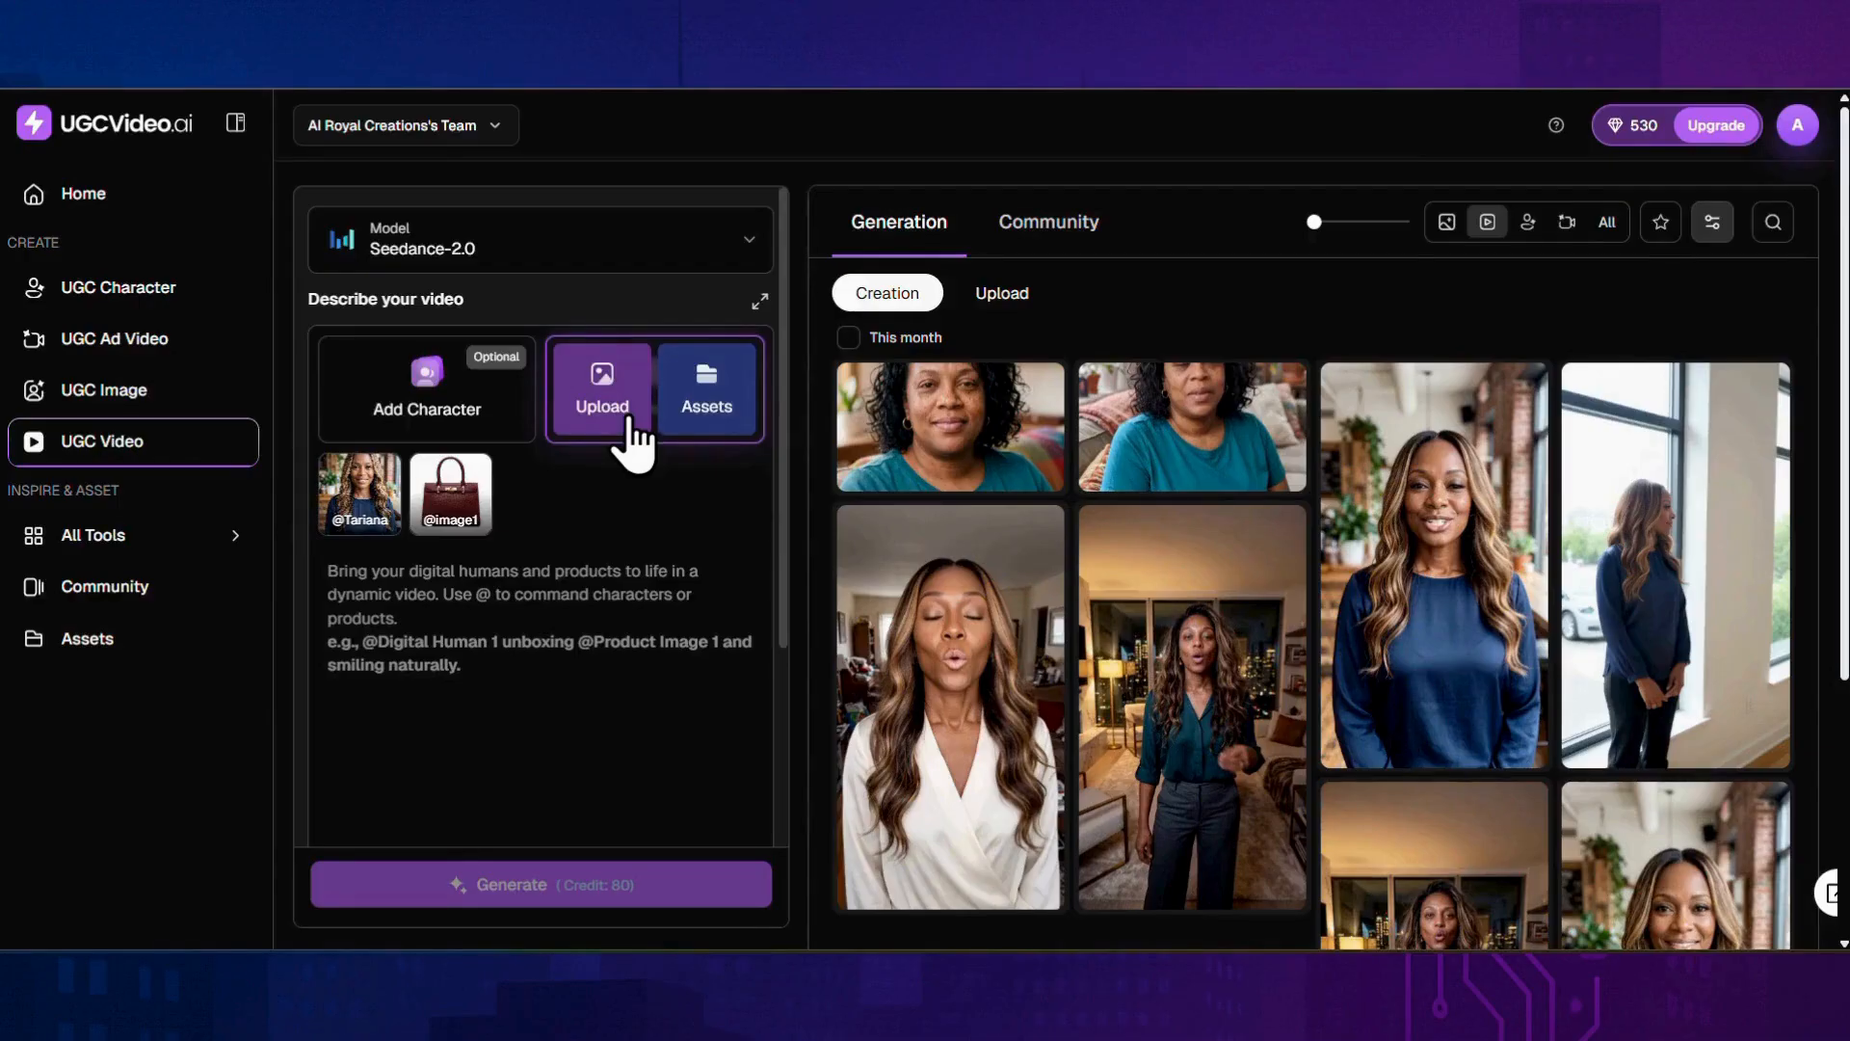
Step: Enter the prompt for a stylish influencer walking with a luxury purse, smiling, adjusting the strap and recommending it, with natural lighting and a premium lifestyle aesthetic
left_click(502, 597)
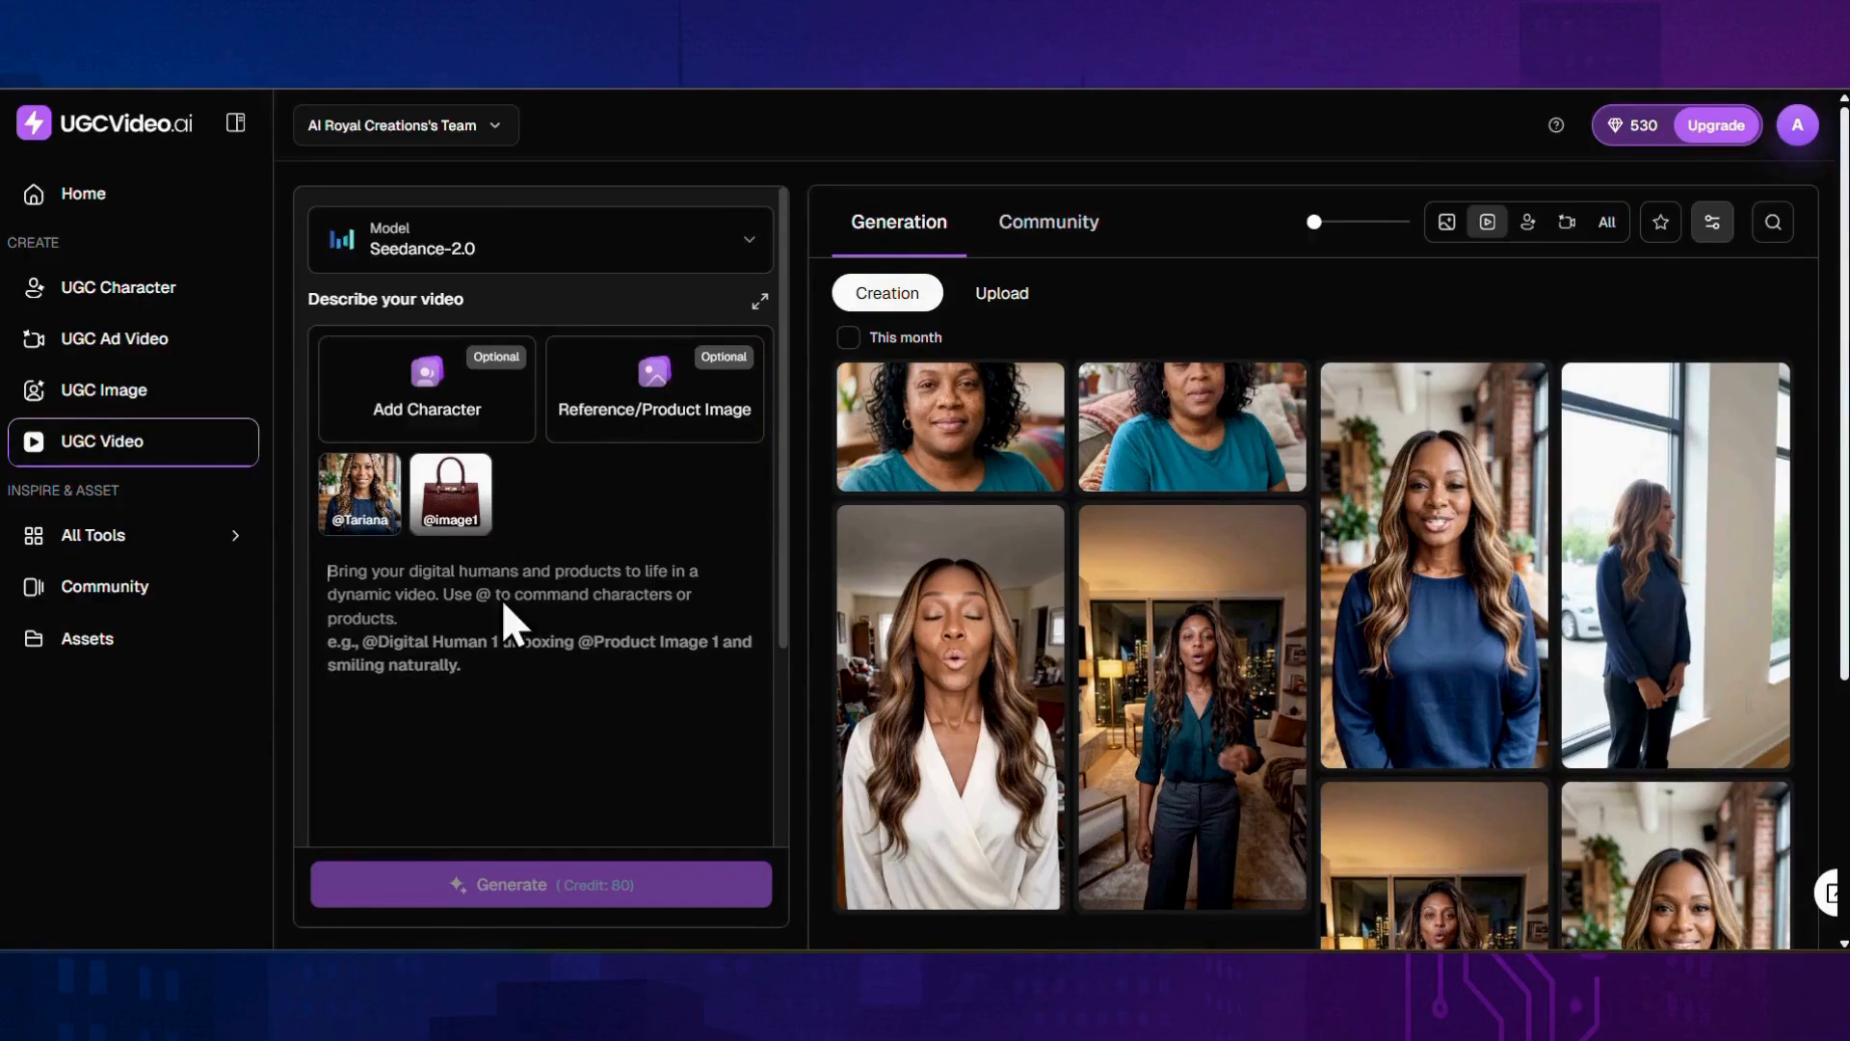
type("A stylish female influencer naturally walks while carrying a luxury purse over her shoulder. She smiles at the camera, gently shows off the purse, adjusts the strap, and casually talks as if recommending it. Realistic movement, natural lighting, premium lifestyle aesthetic.")
scroll(619, 566, "down", 3)
scroll(624, 598, "down", 2)
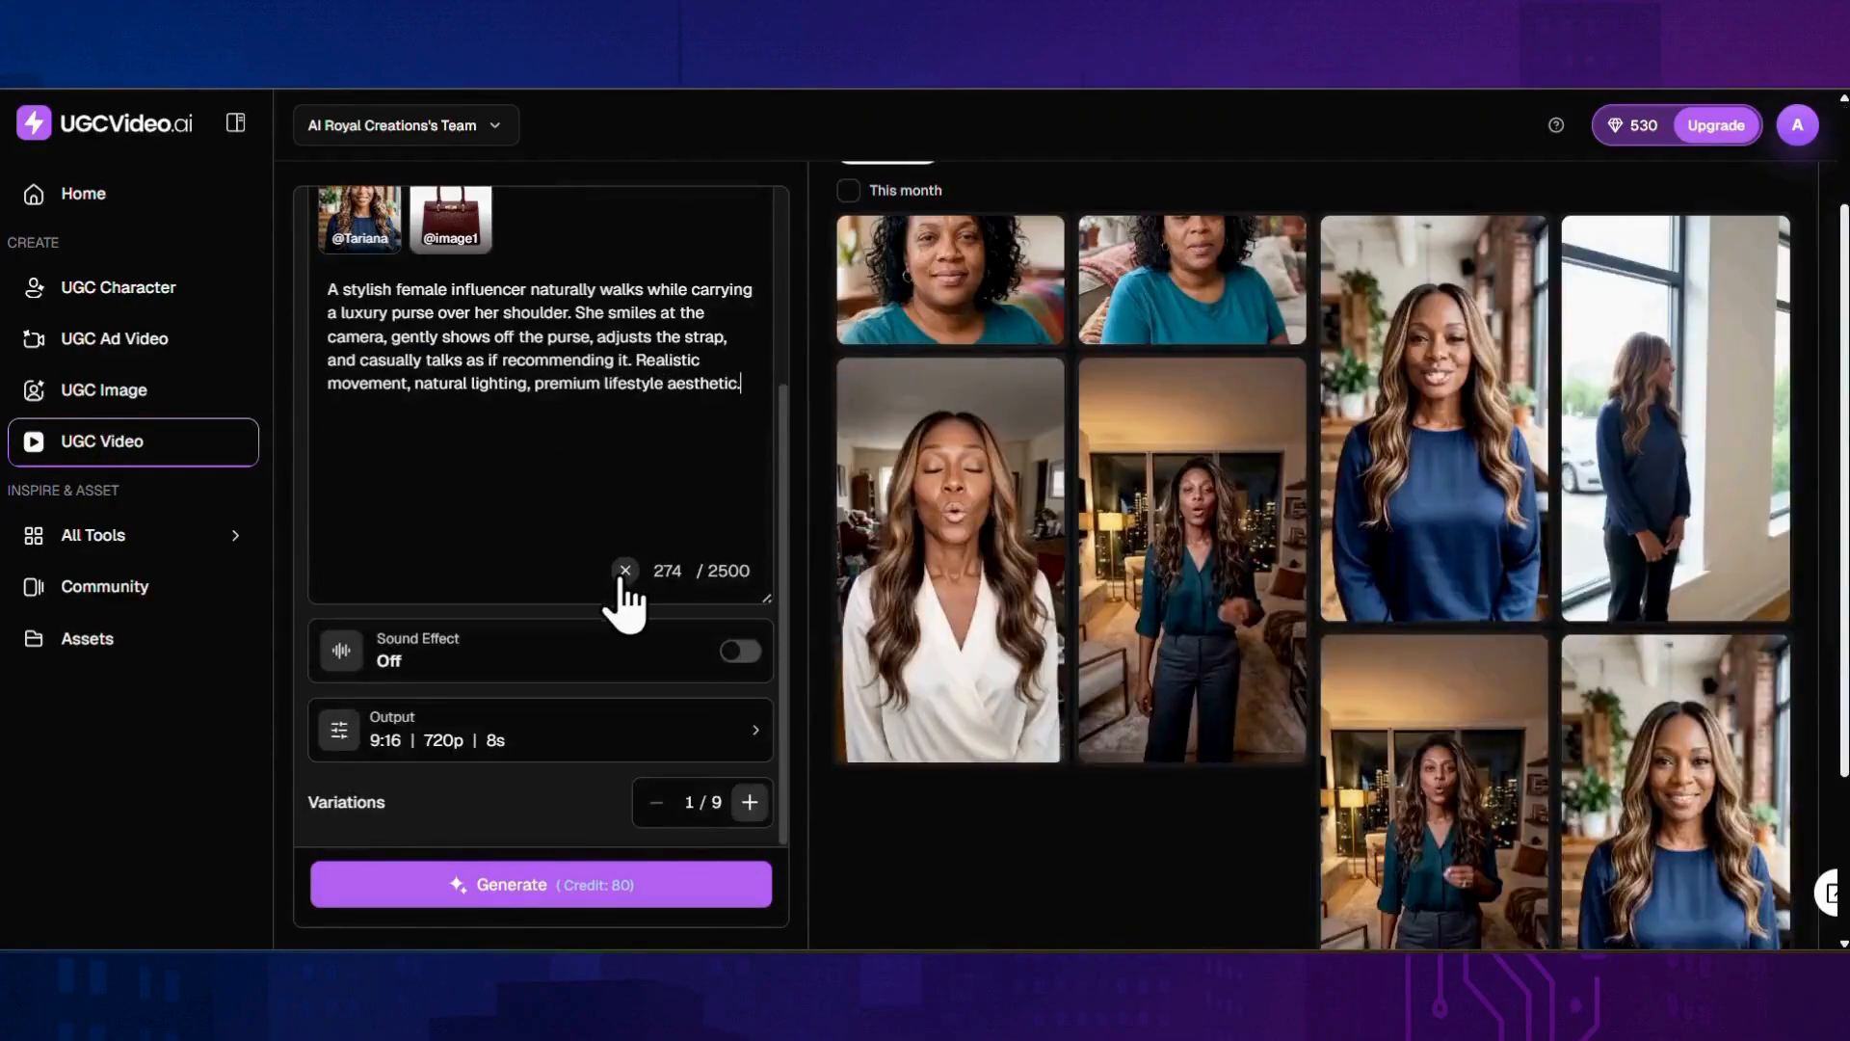
Step: Turn on the sound effect and generate the handbag video with 9:16 aspect ratio, 720p quality and 8 s duration
left_click(741, 653)
left_click(738, 734)
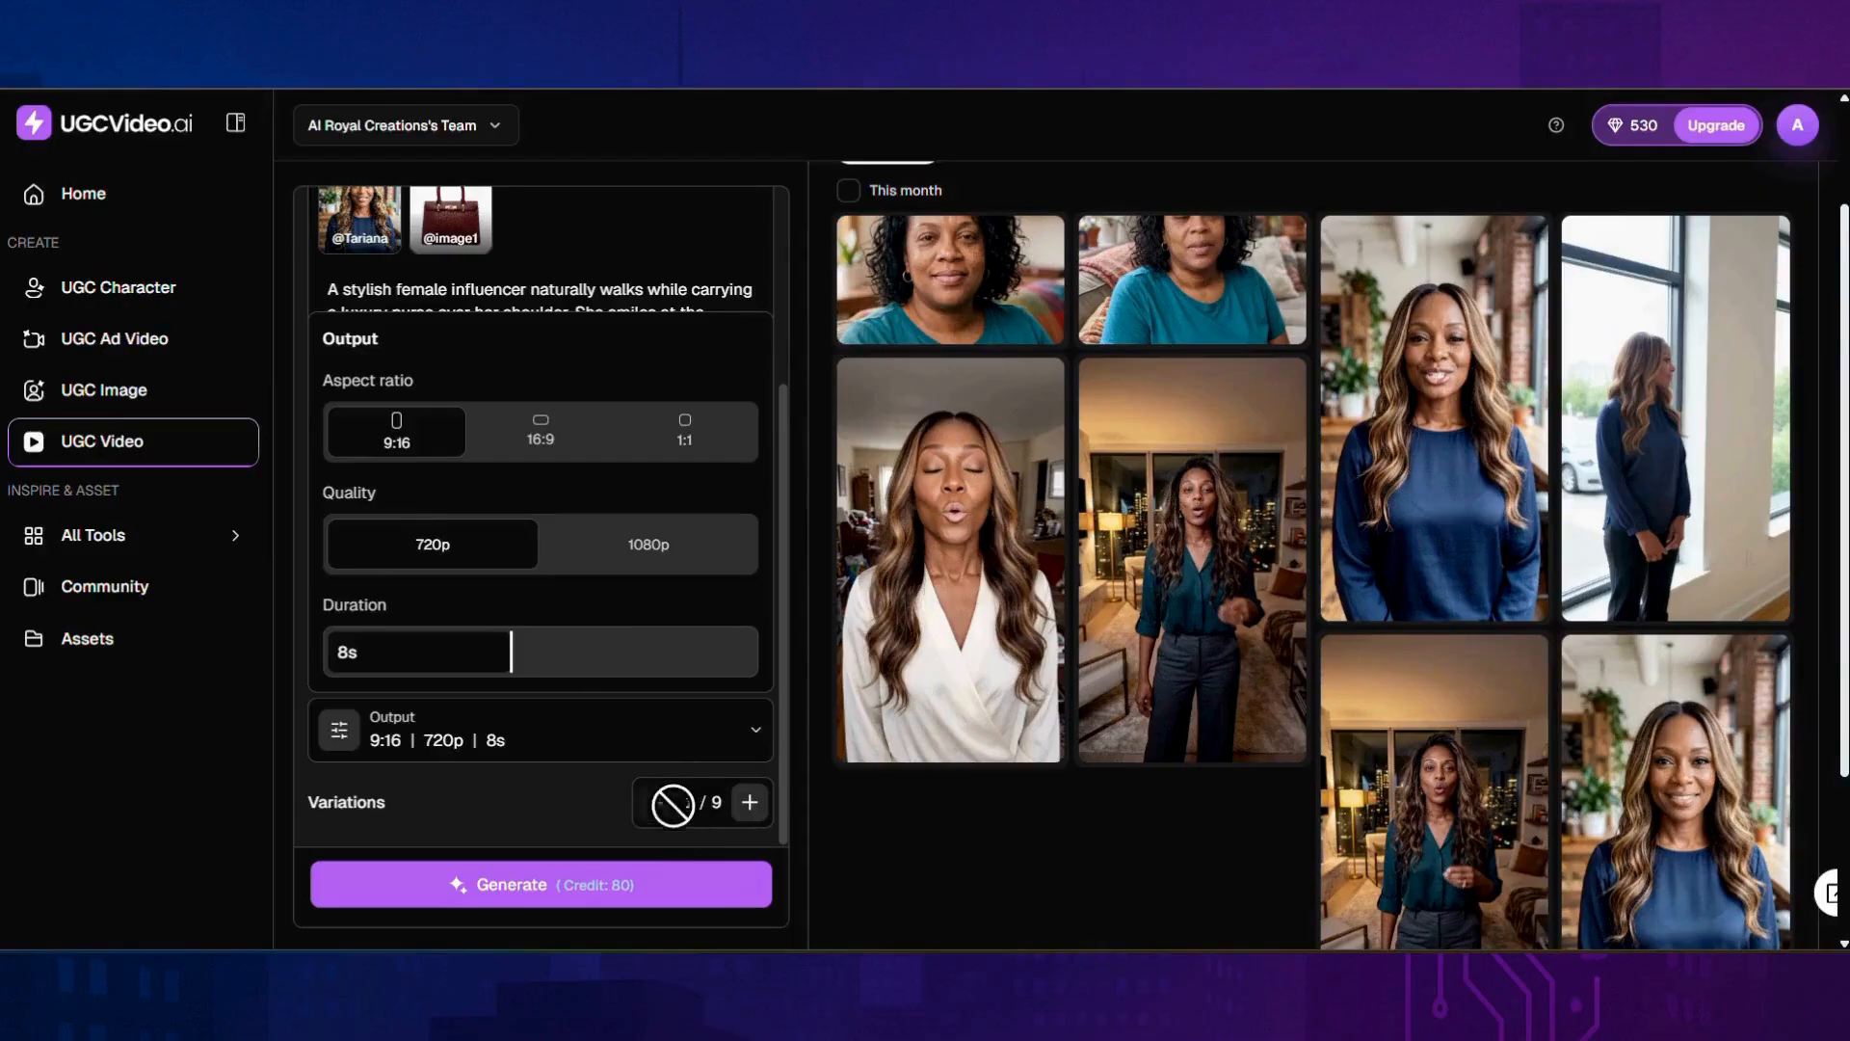
left_click(602, 911)
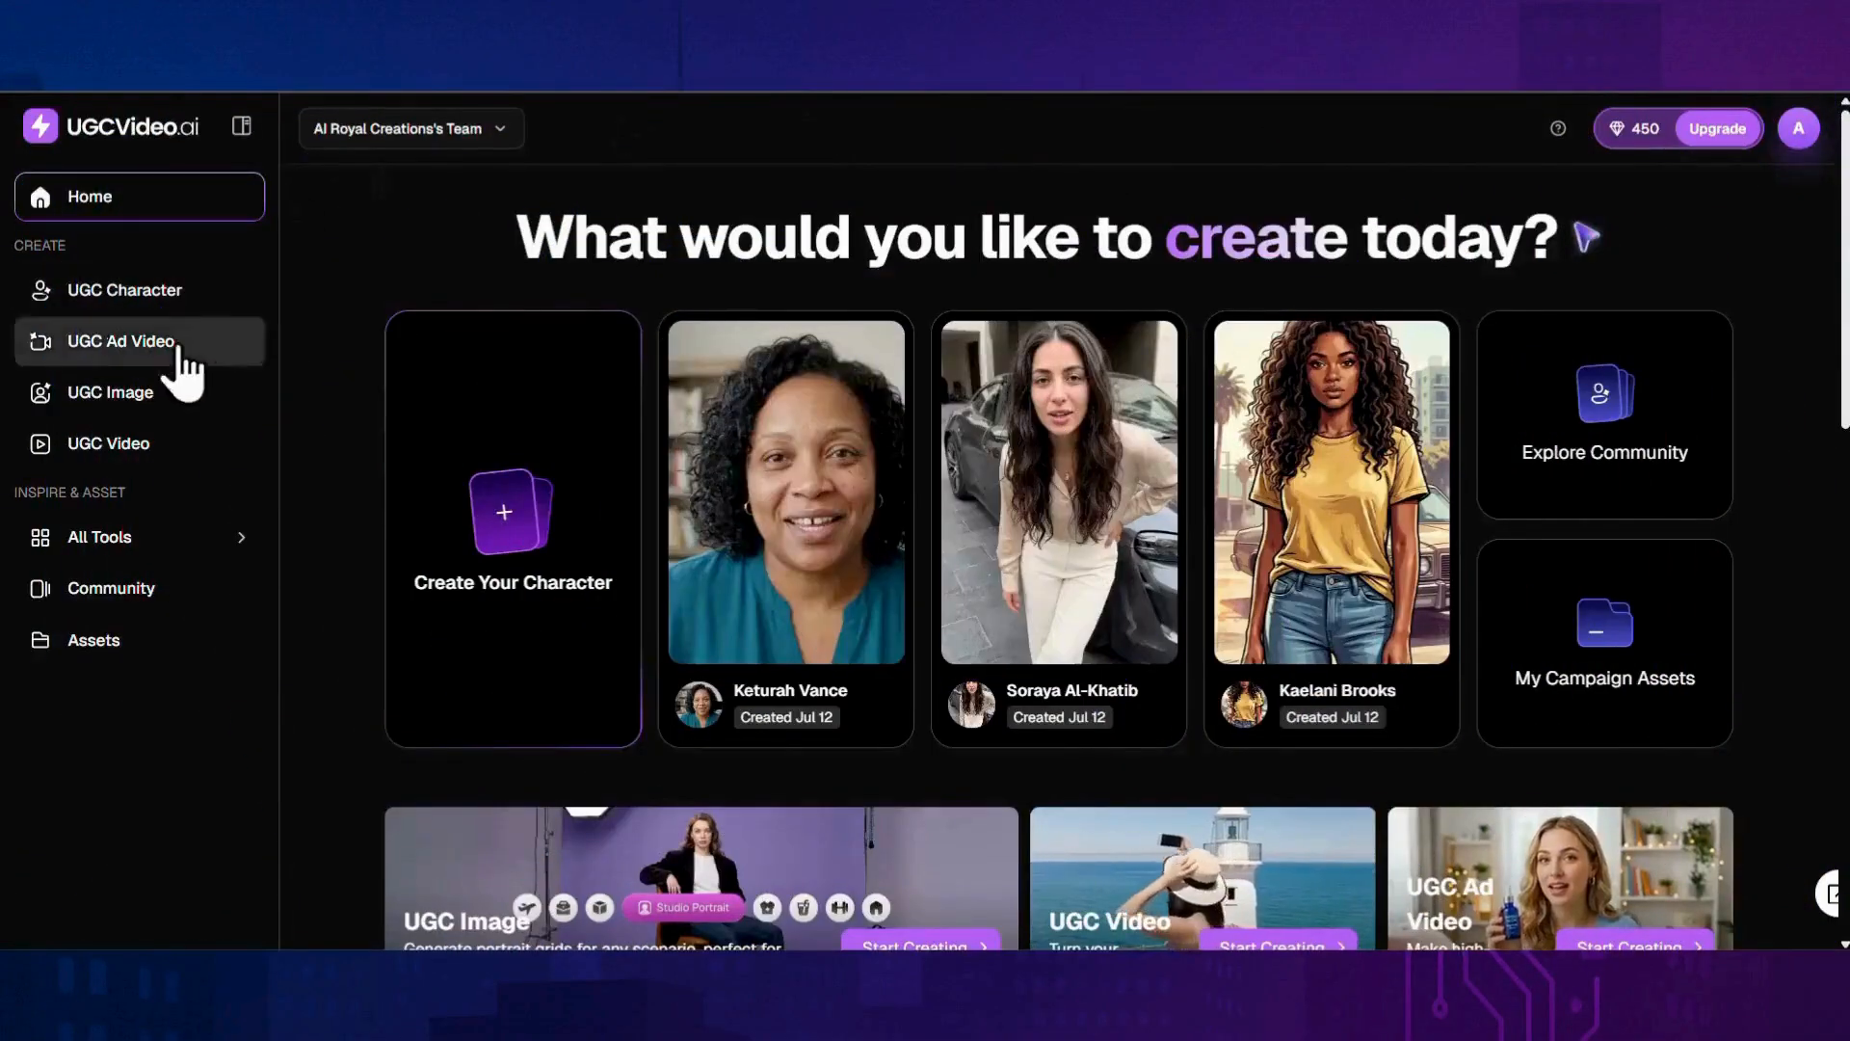
Step: Start a Talking Video and add the saved character in the dark teal blouse, standing in an evening living room, as the influencer
left_click(175, 542)
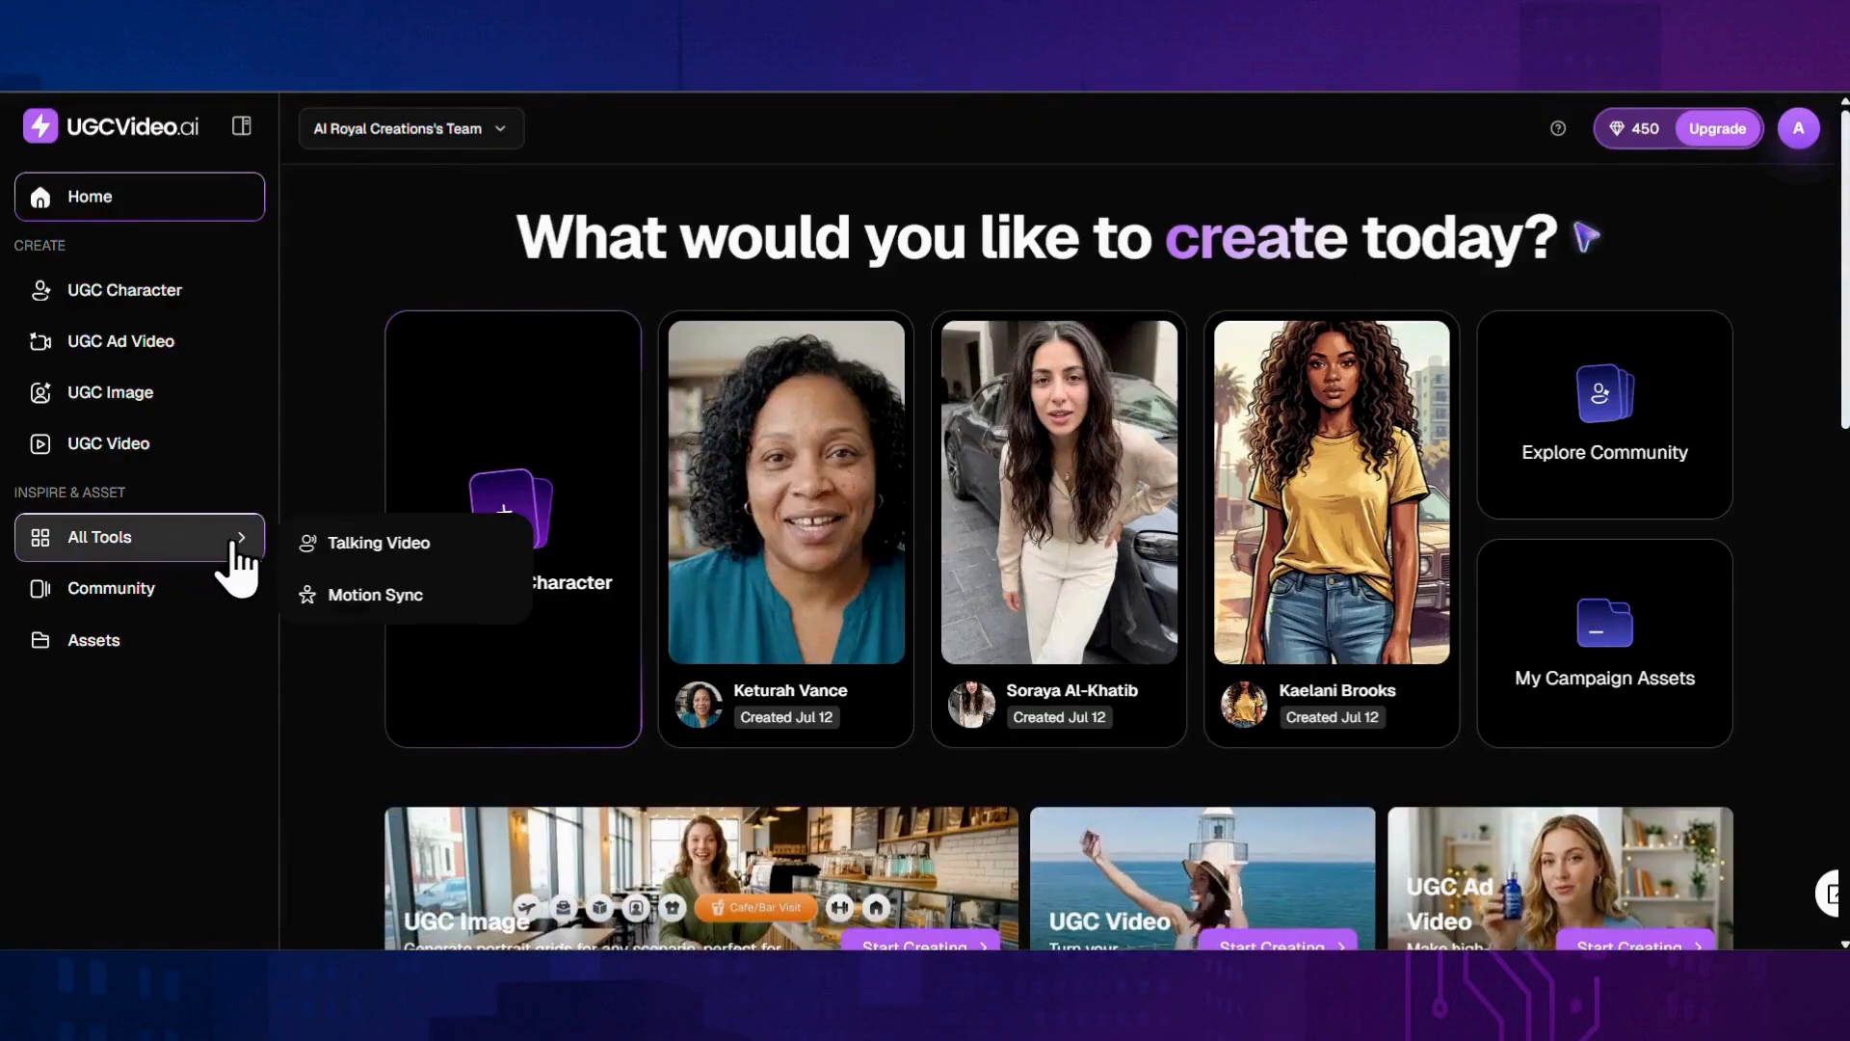
left_click(360, 549)
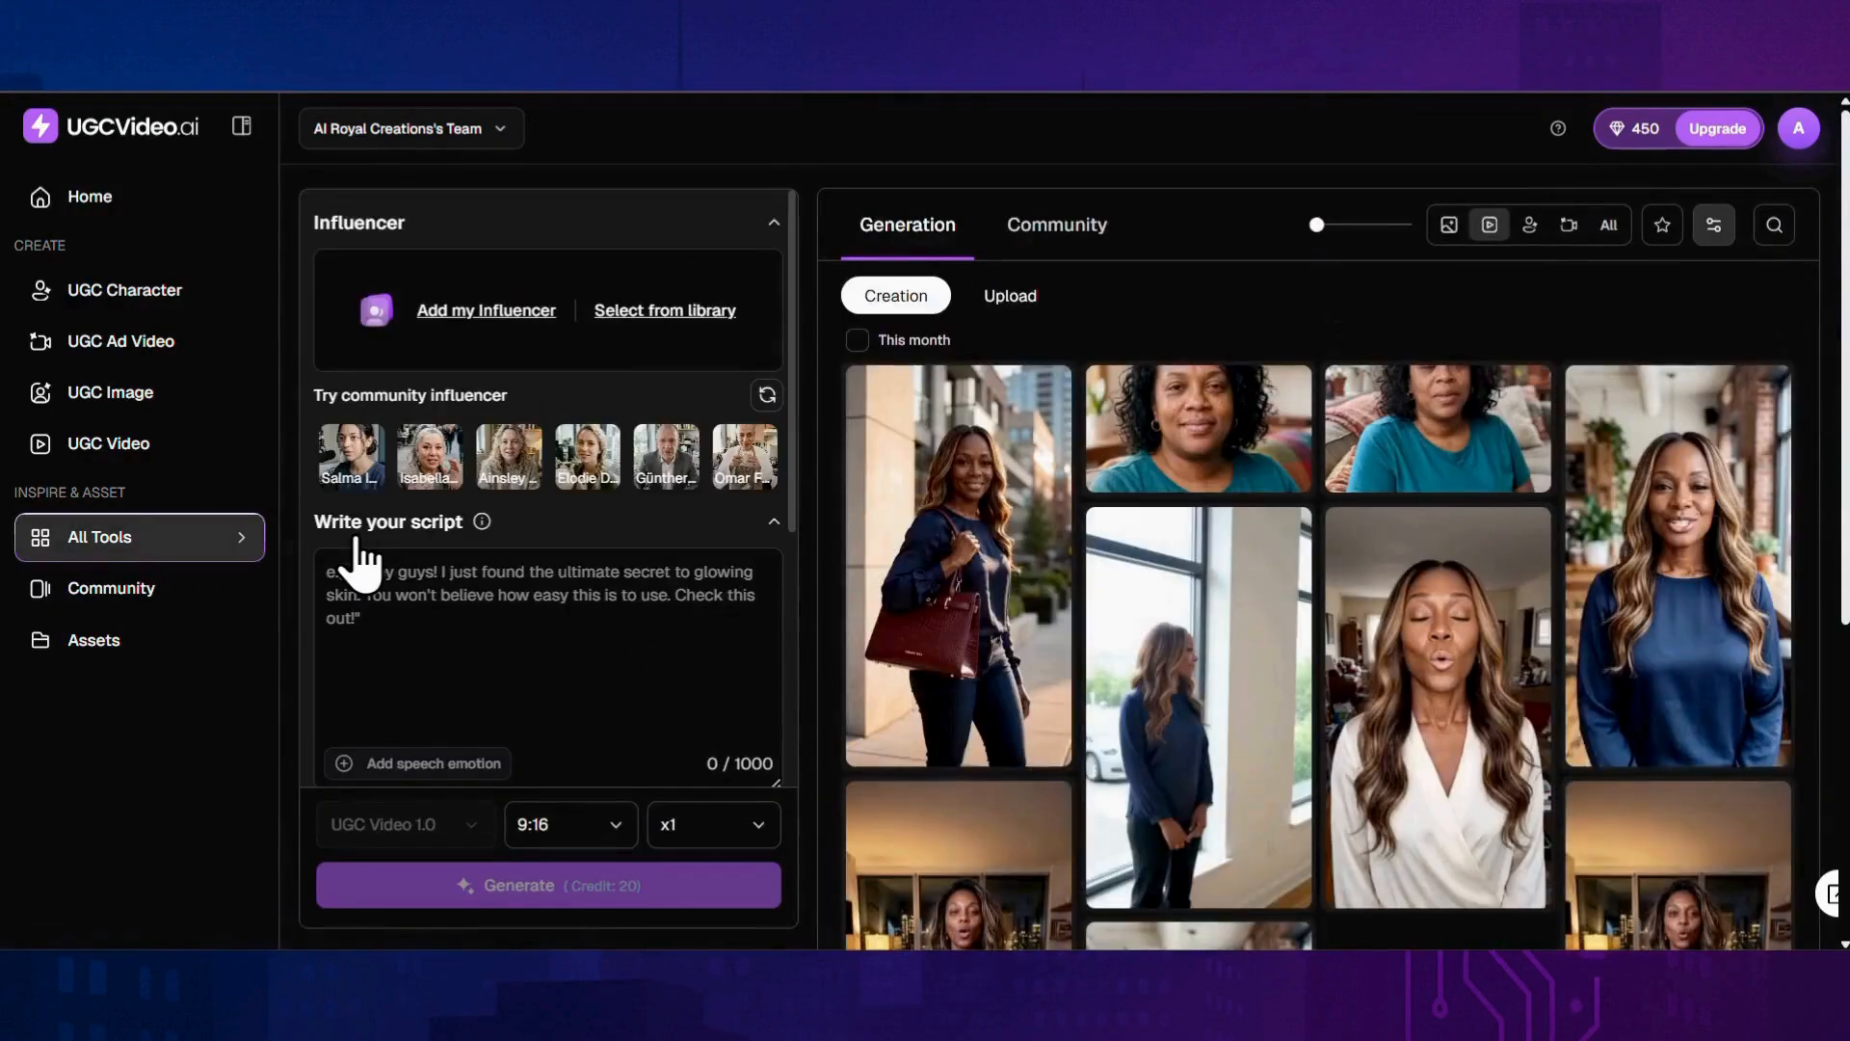
left_click(529, 333)
scroll(663, 425, "down", 5)
scroll(663, 424, "down", 3)
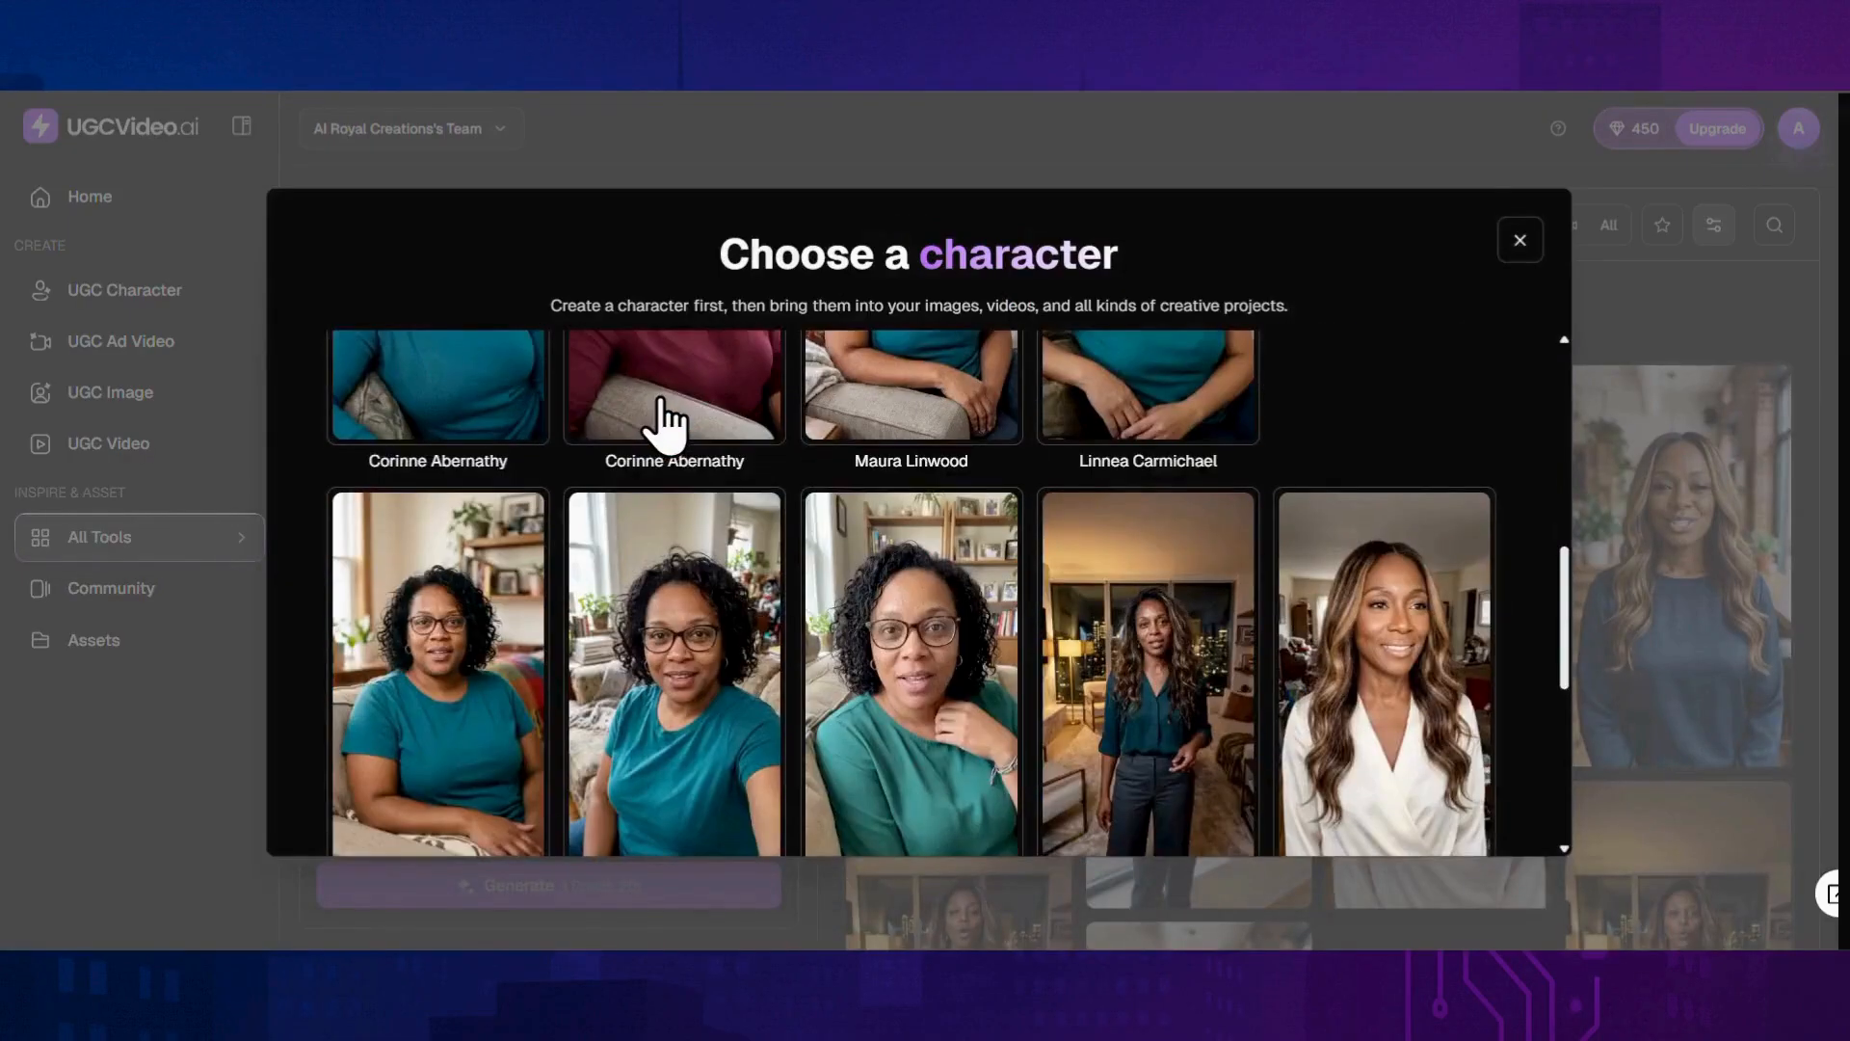
left_click(1123, 607)
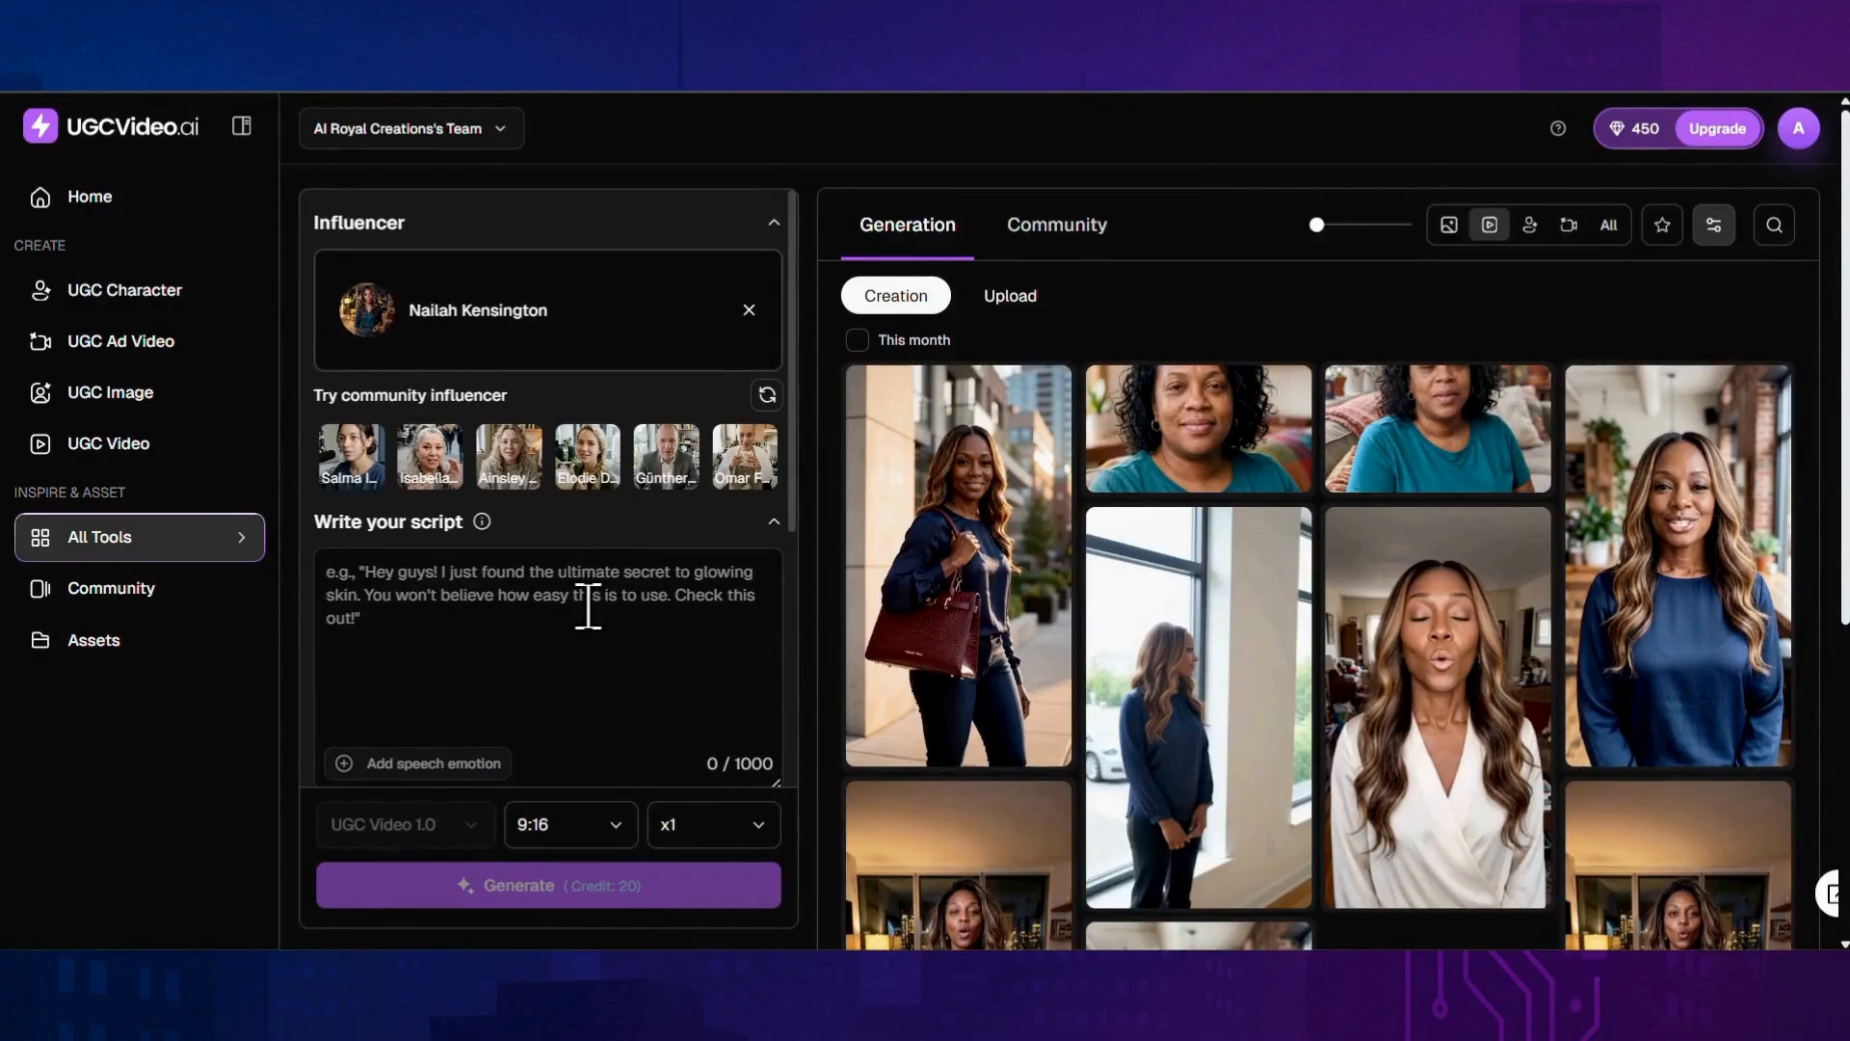
Step: Enter a script praising UGCVideo.ai for making YouTube, Instagram and TikTok content off camera, and add happy, enthusiastic and grateful speech emotions
type("One thing I really like about UGCVideo.ai is that it's not limited to just UGC content. You can use it to create content for your YouTube channel, Instagram, TikTok—pretty much anywhere. It's a great tool when you want professional-looking content without having to be on camera every single time.")
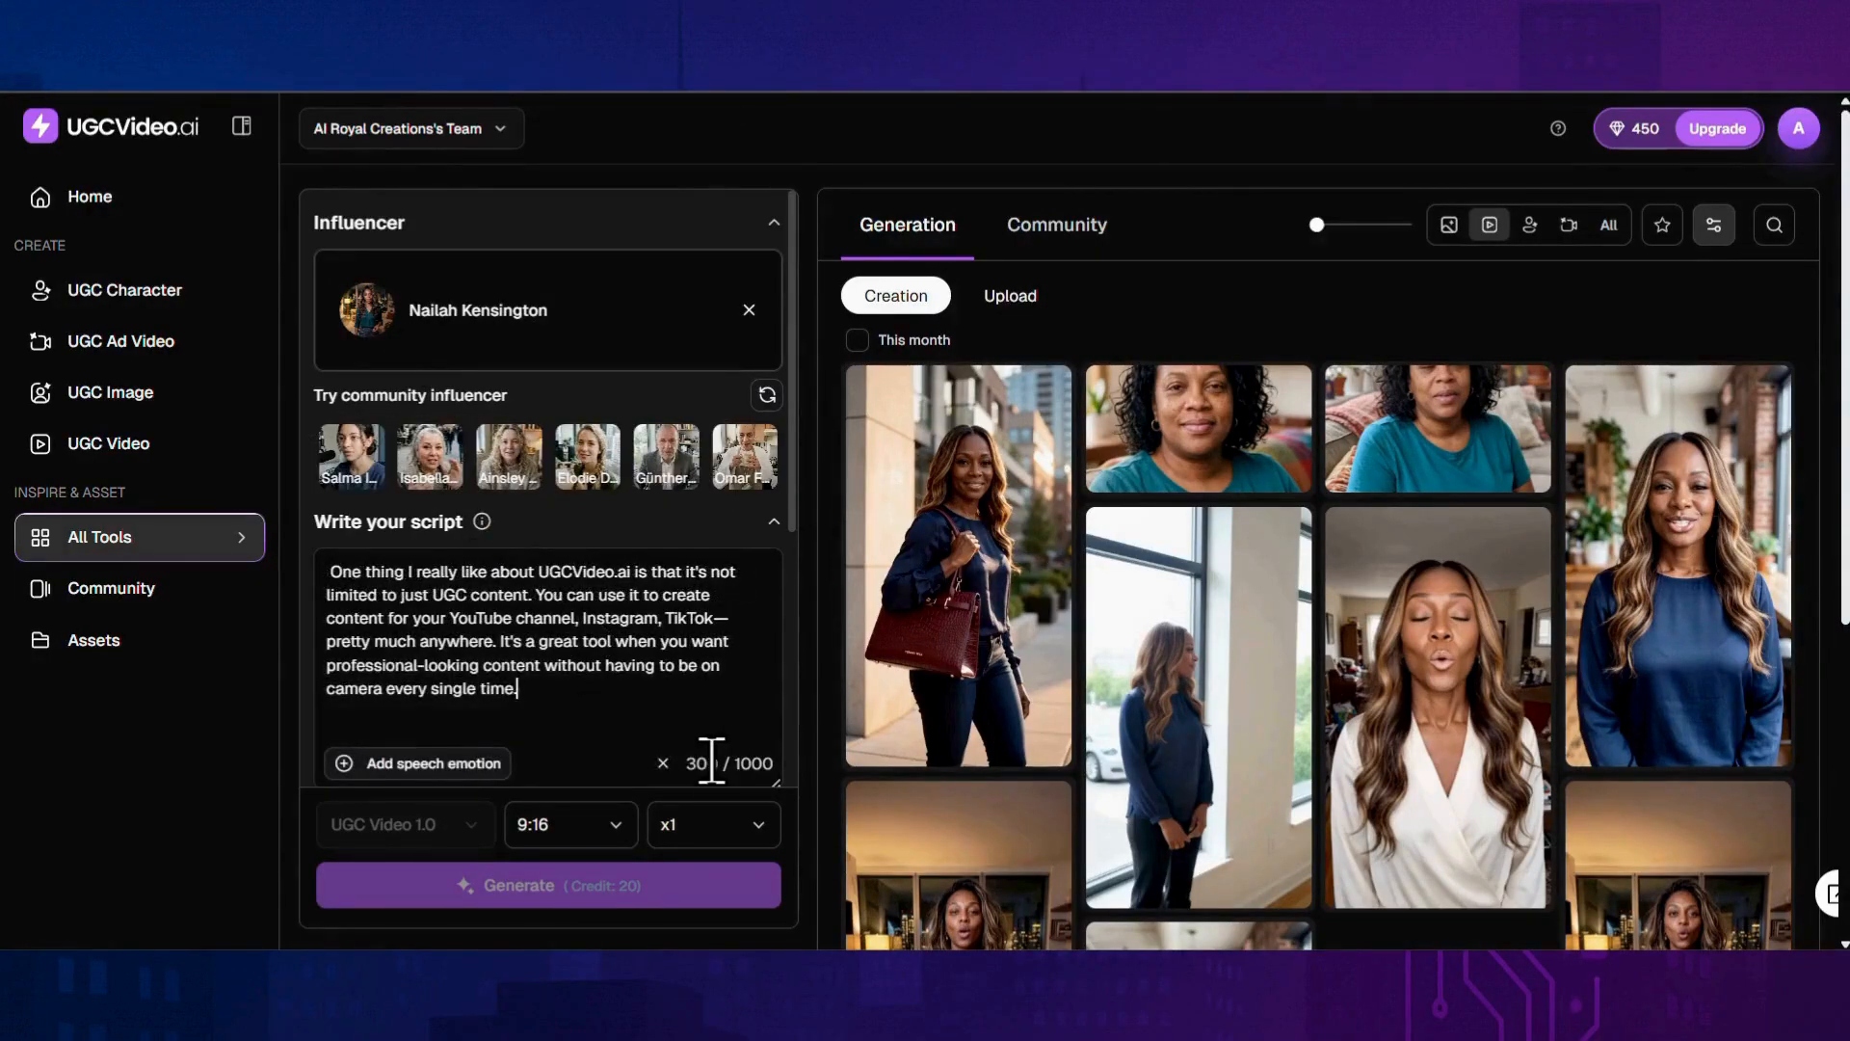
left_click(446, 768)
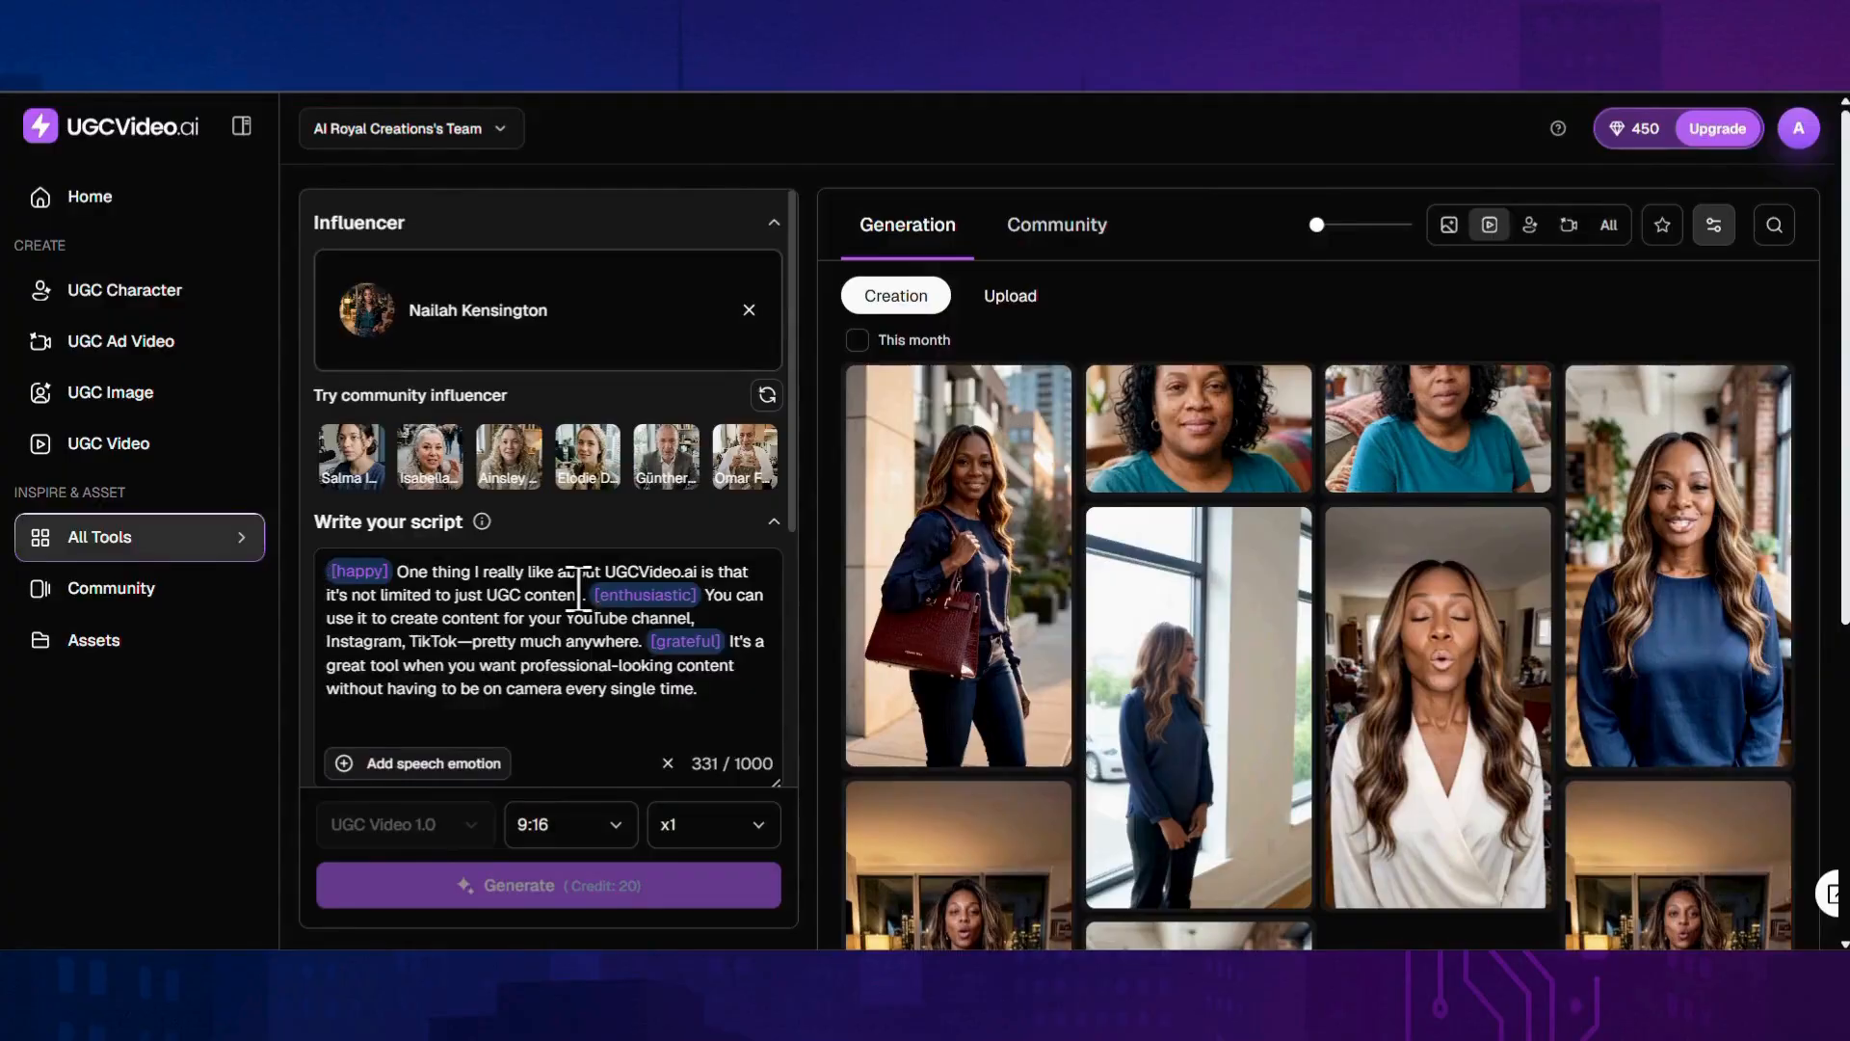
Step: Search the voice library for "line" and add the casual, middle-aged English female voice Linette as the voiceover
scroll(787, 578, "down", 3)
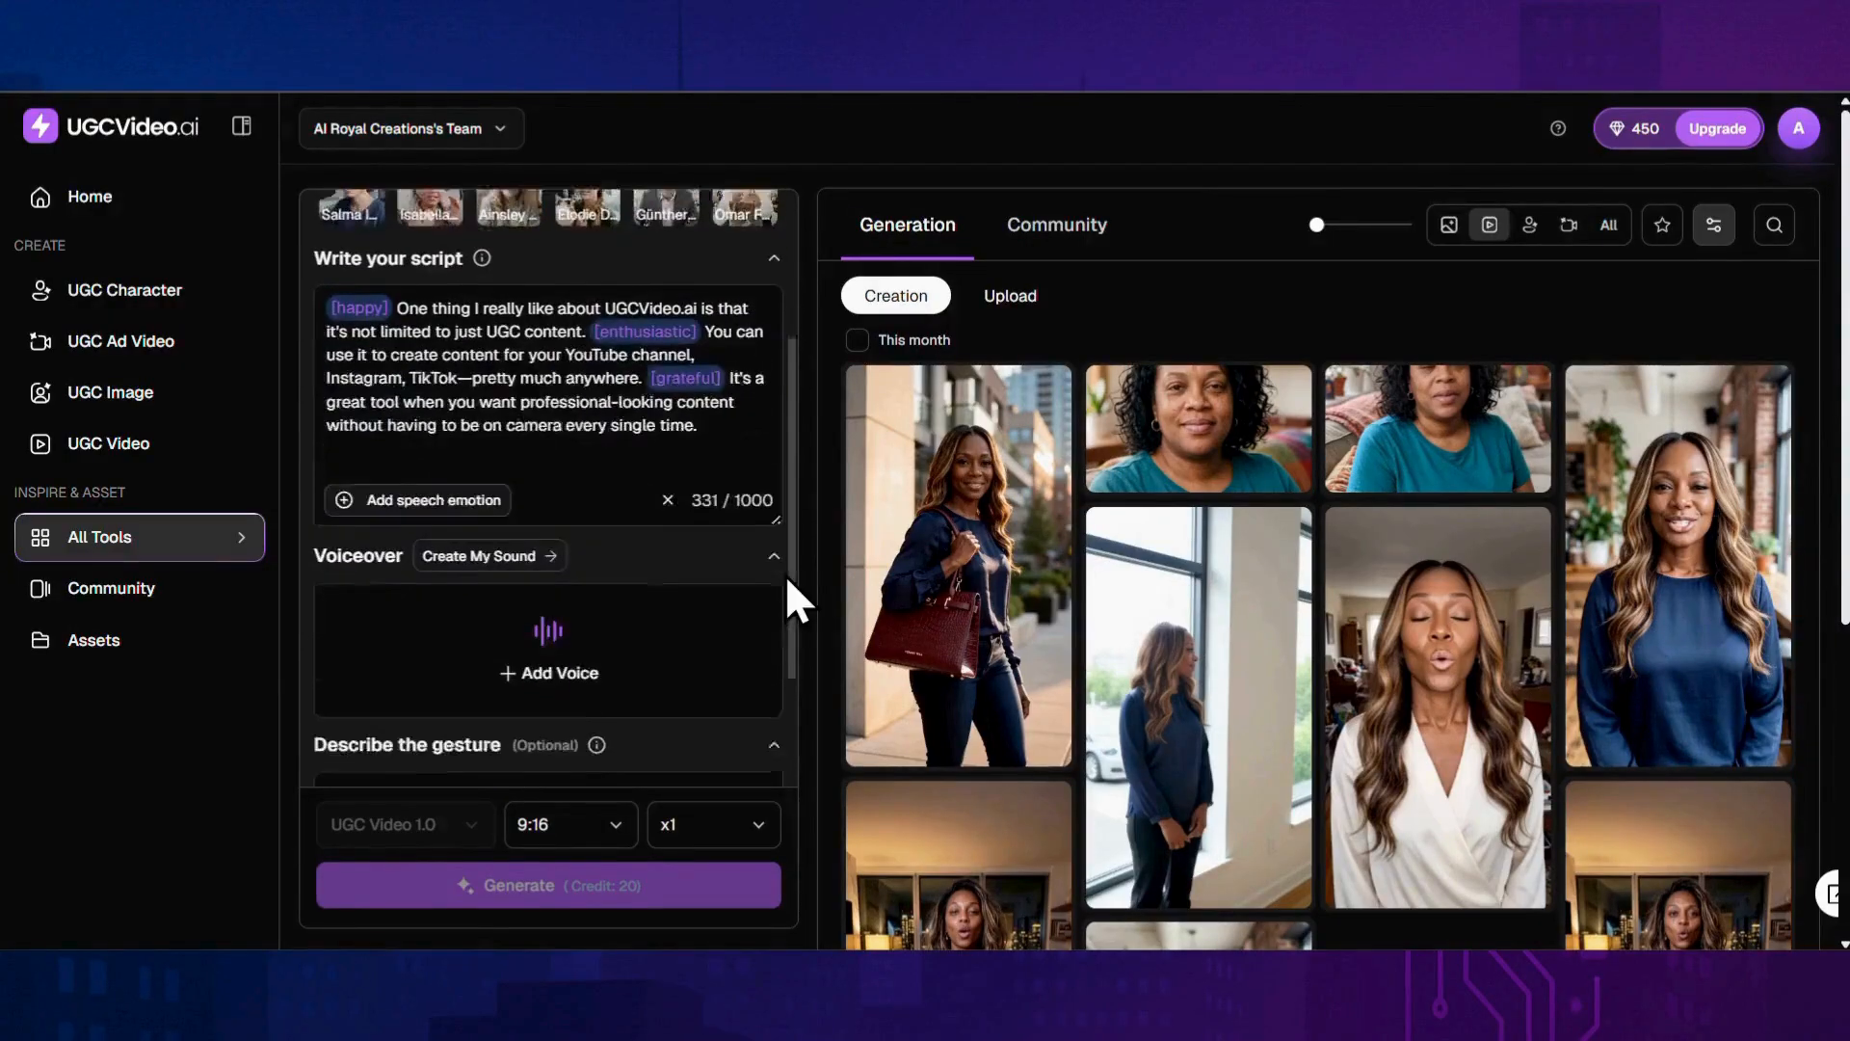
scroll(785, 575, "down", 1)
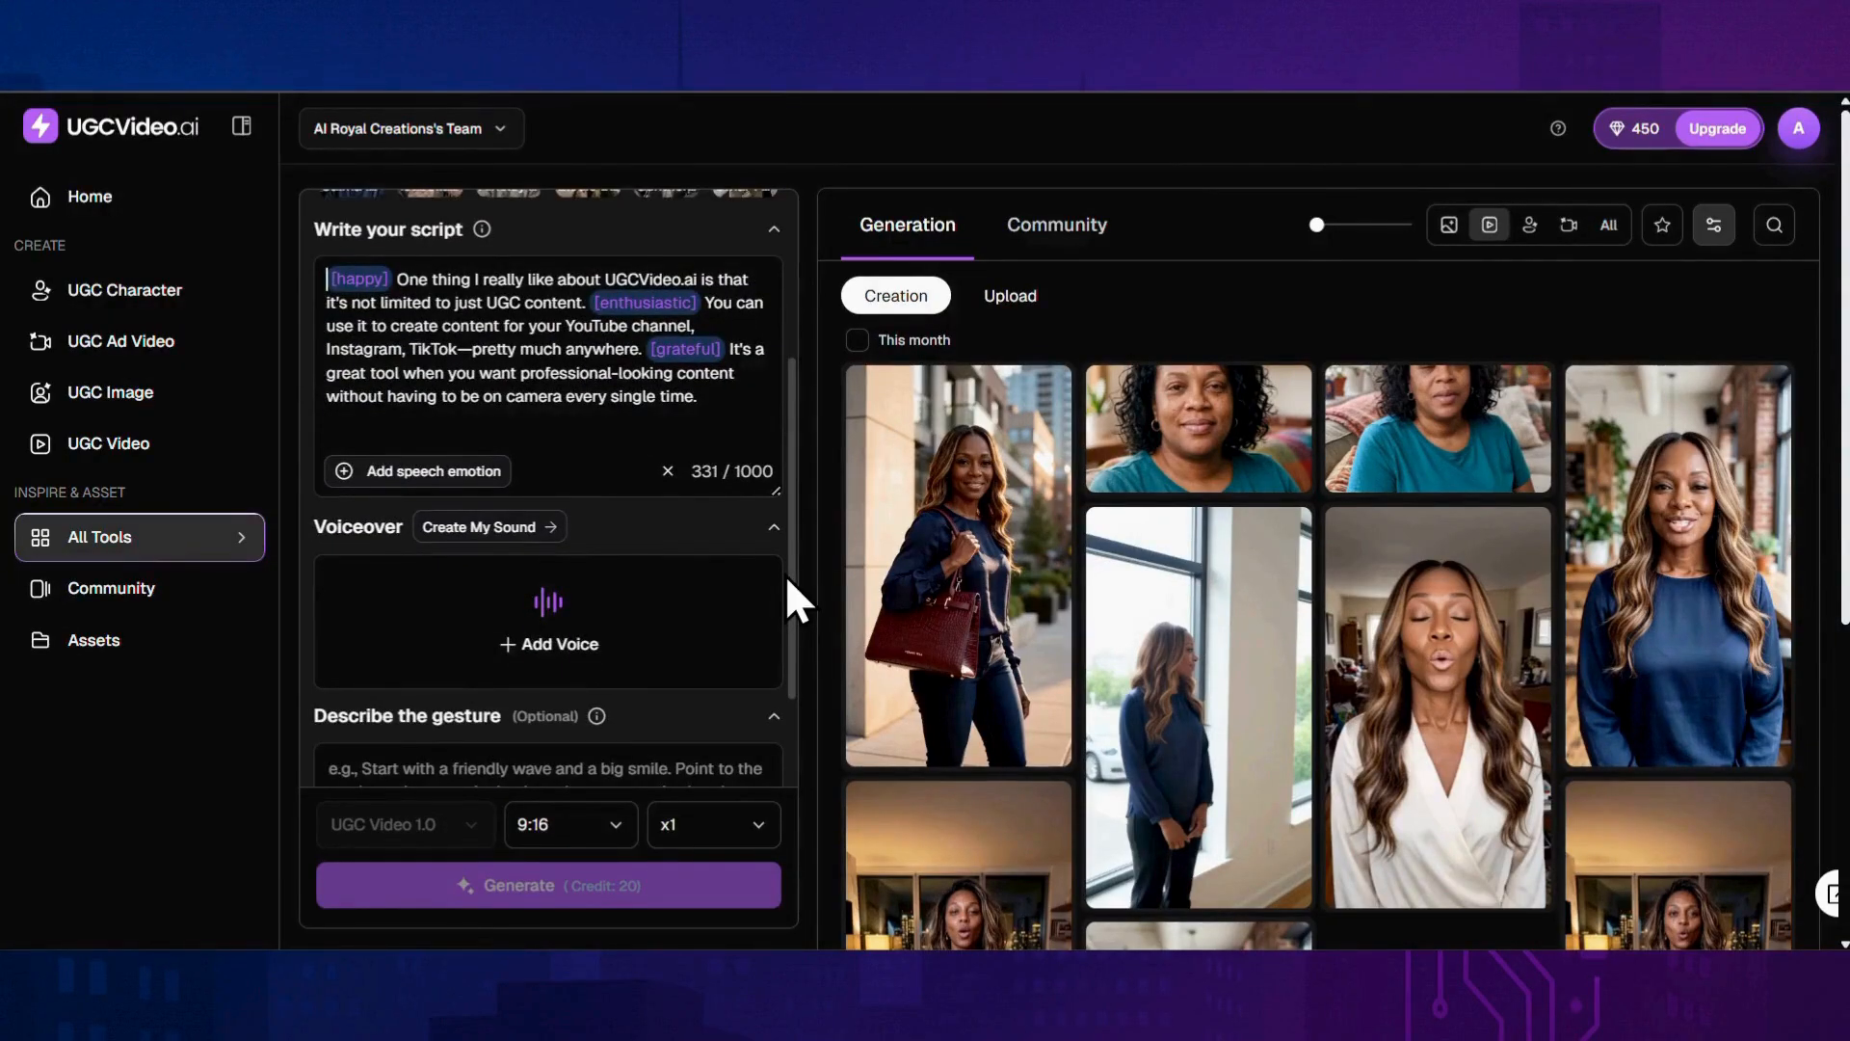
scroll(784, 574, "down", 2)
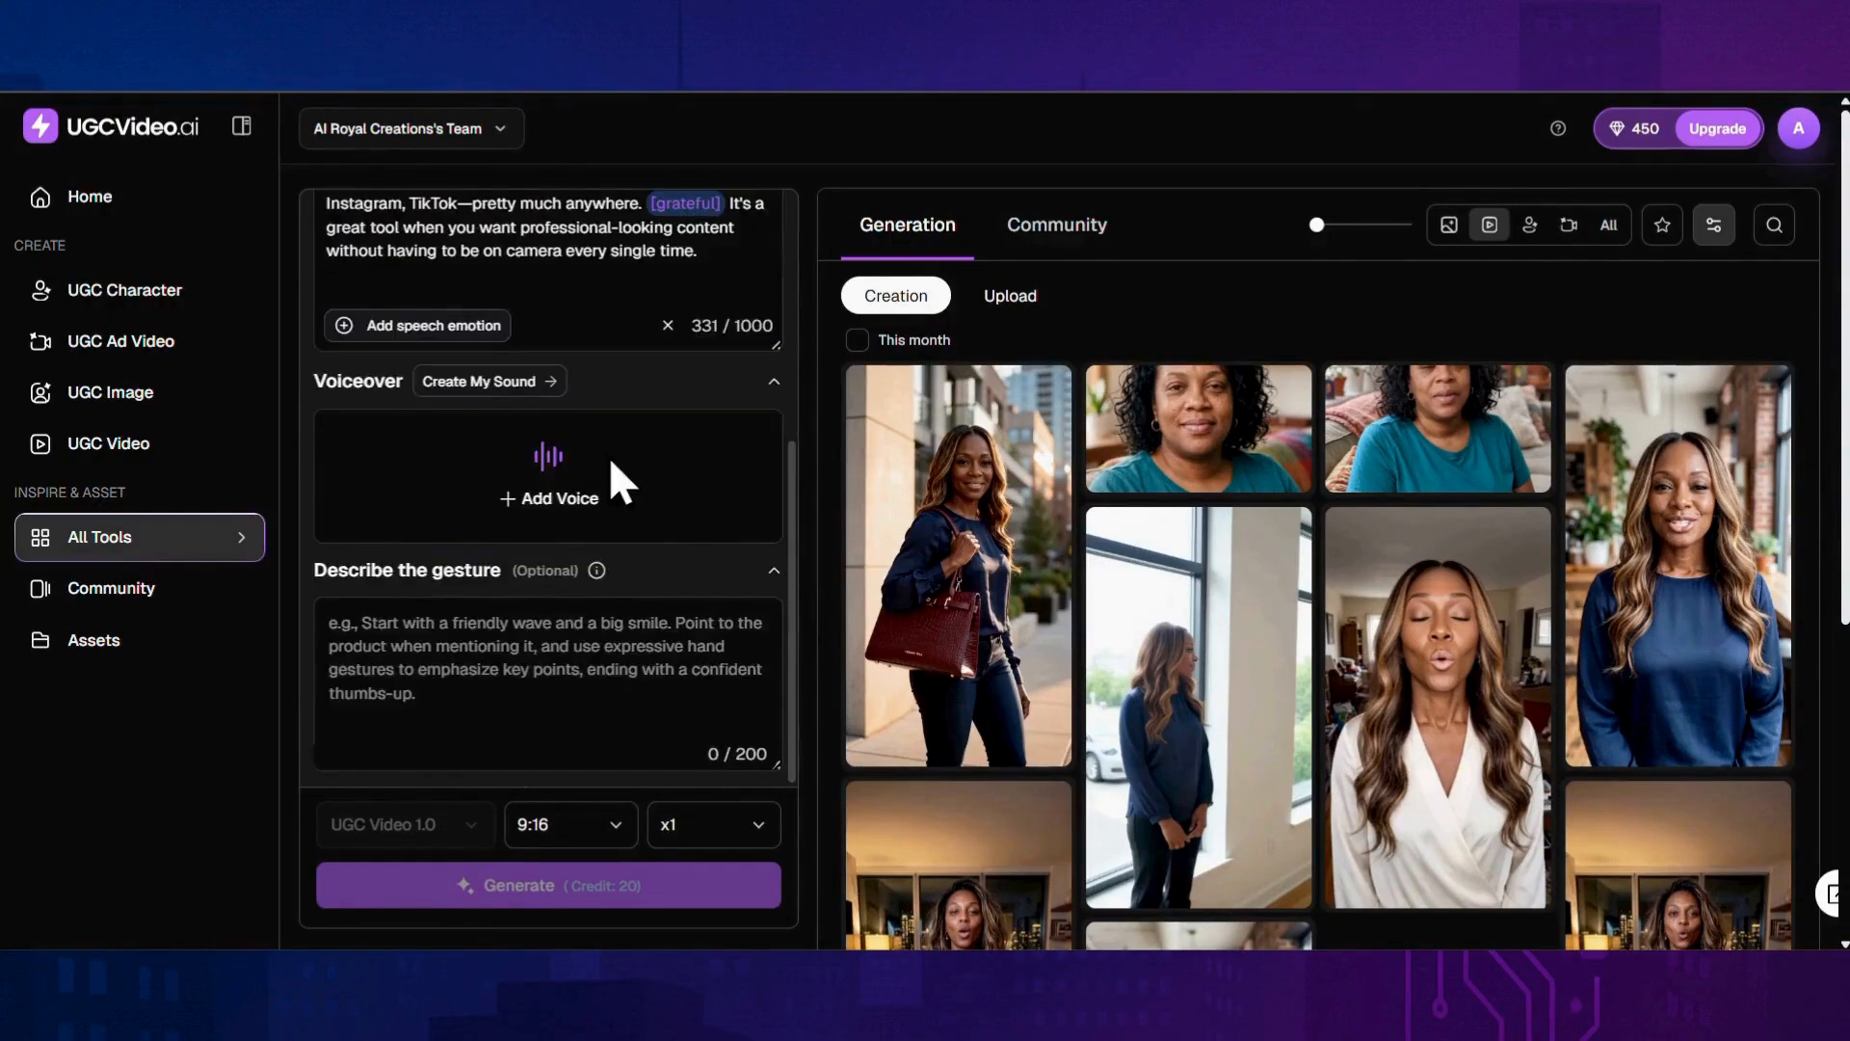
left_click(525, 506)
left_click(764, 183)
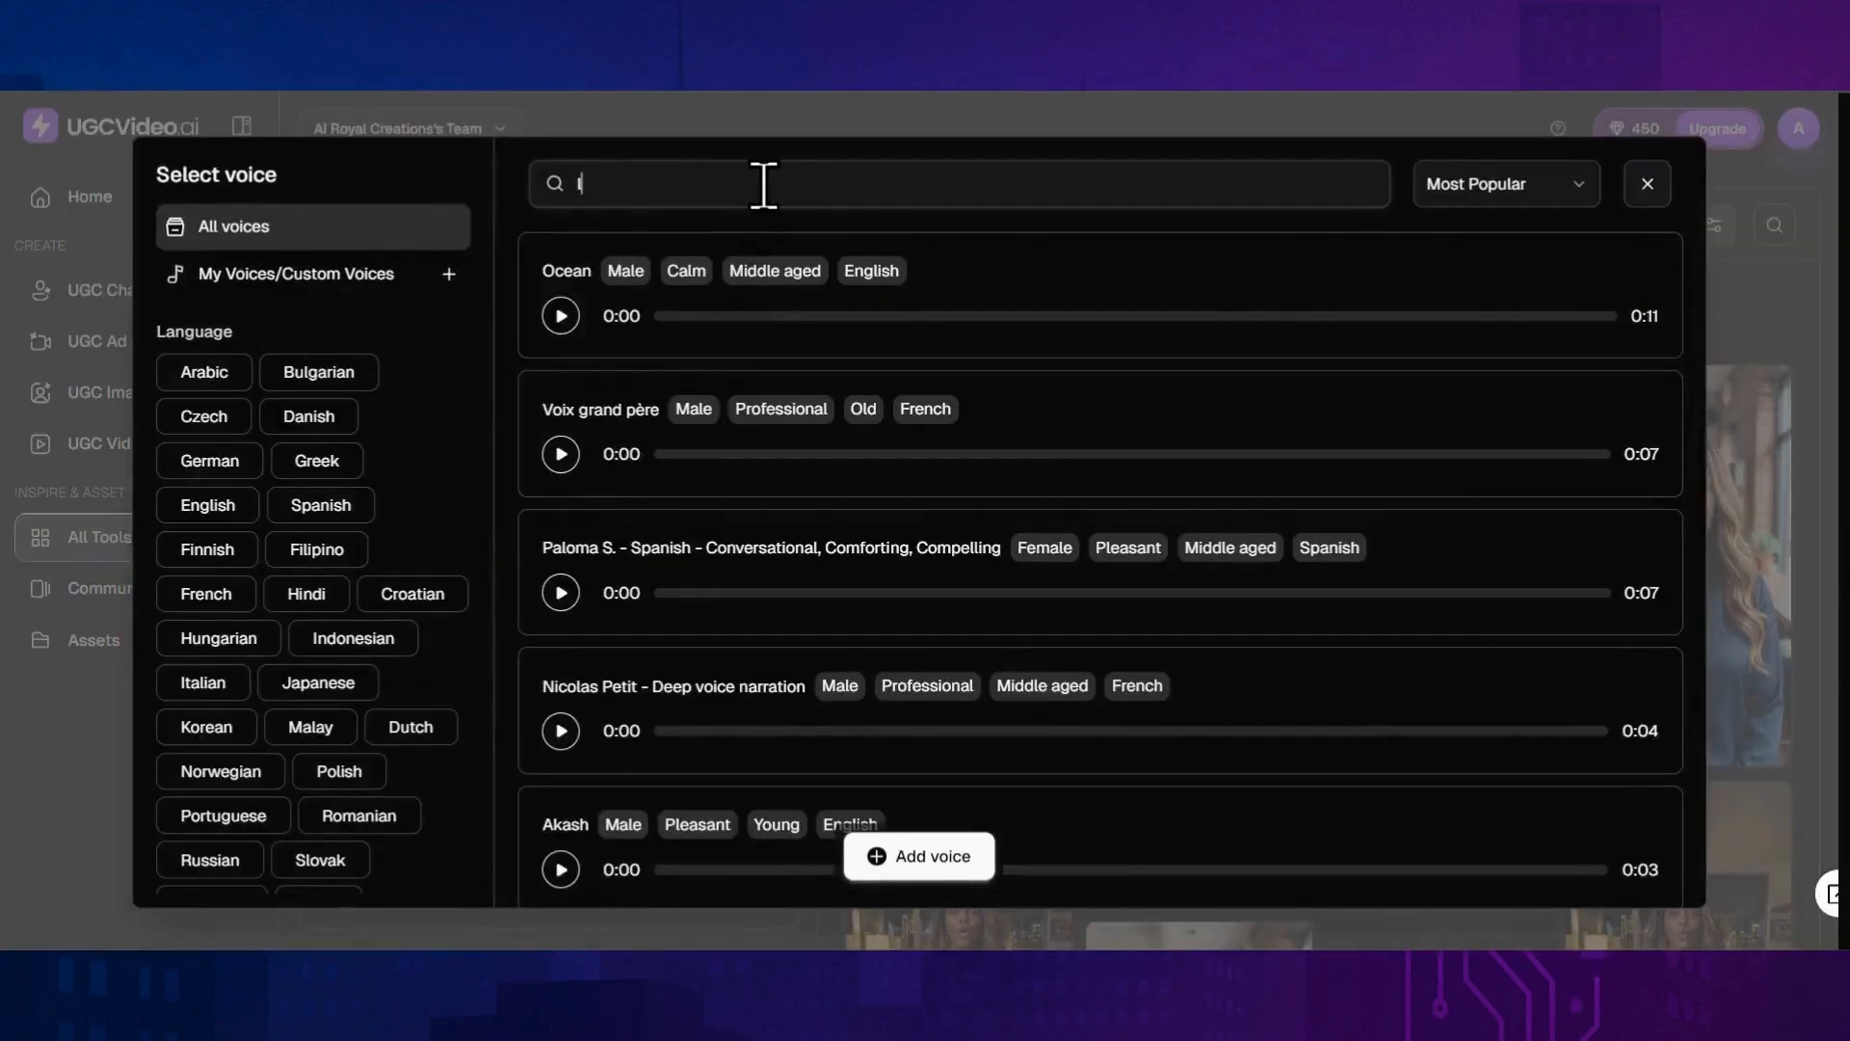
type("lin")
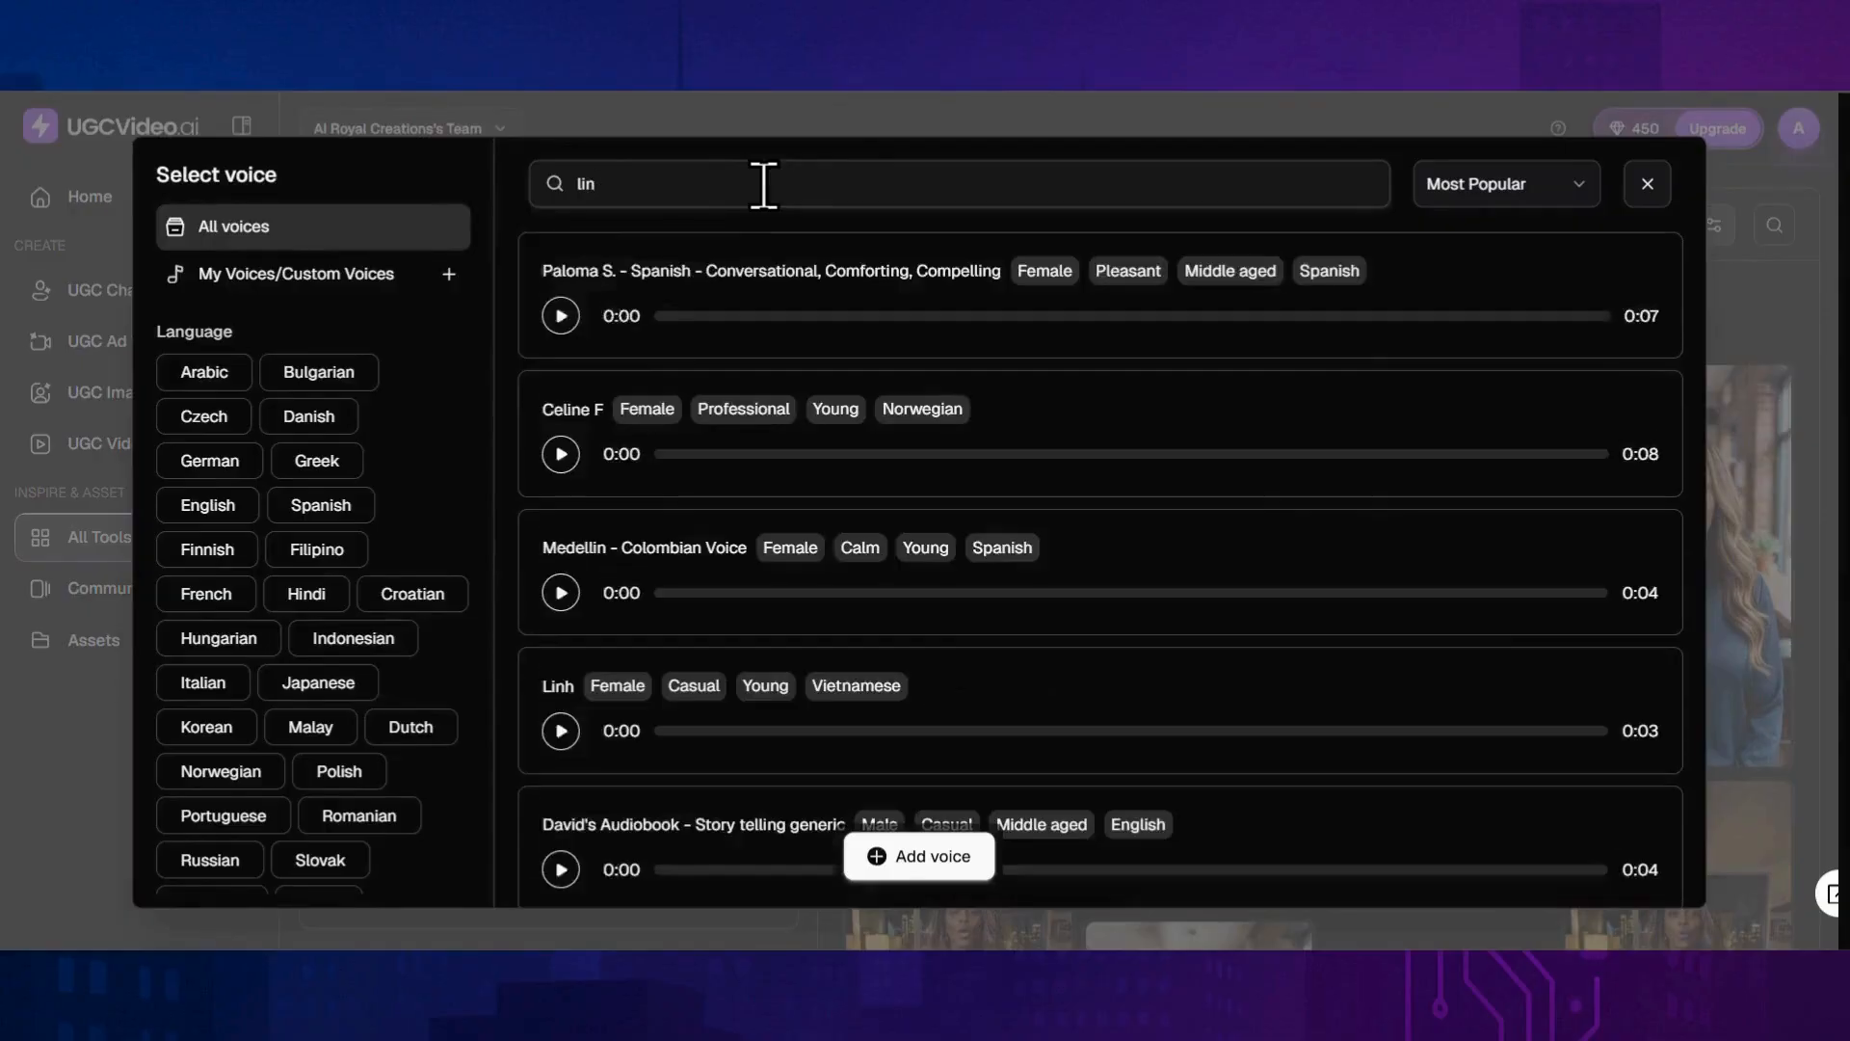
type("e")
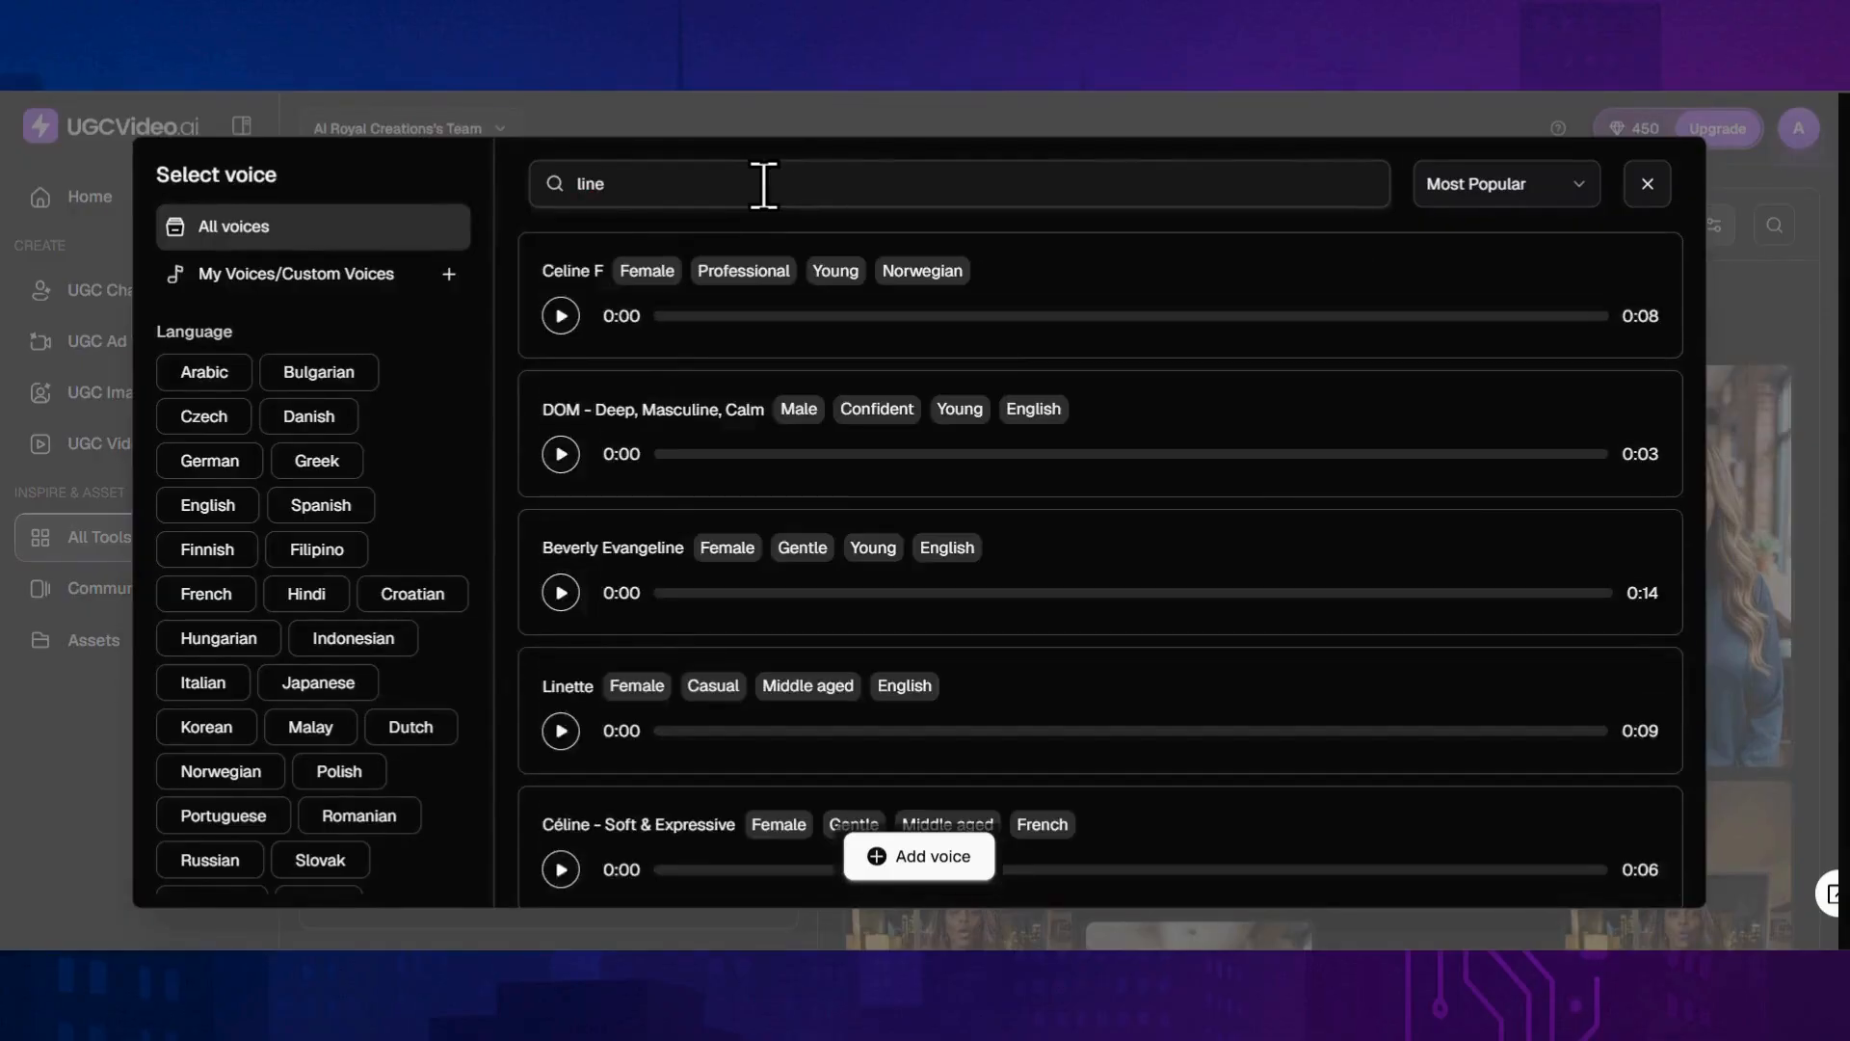
left_click(875, 718)
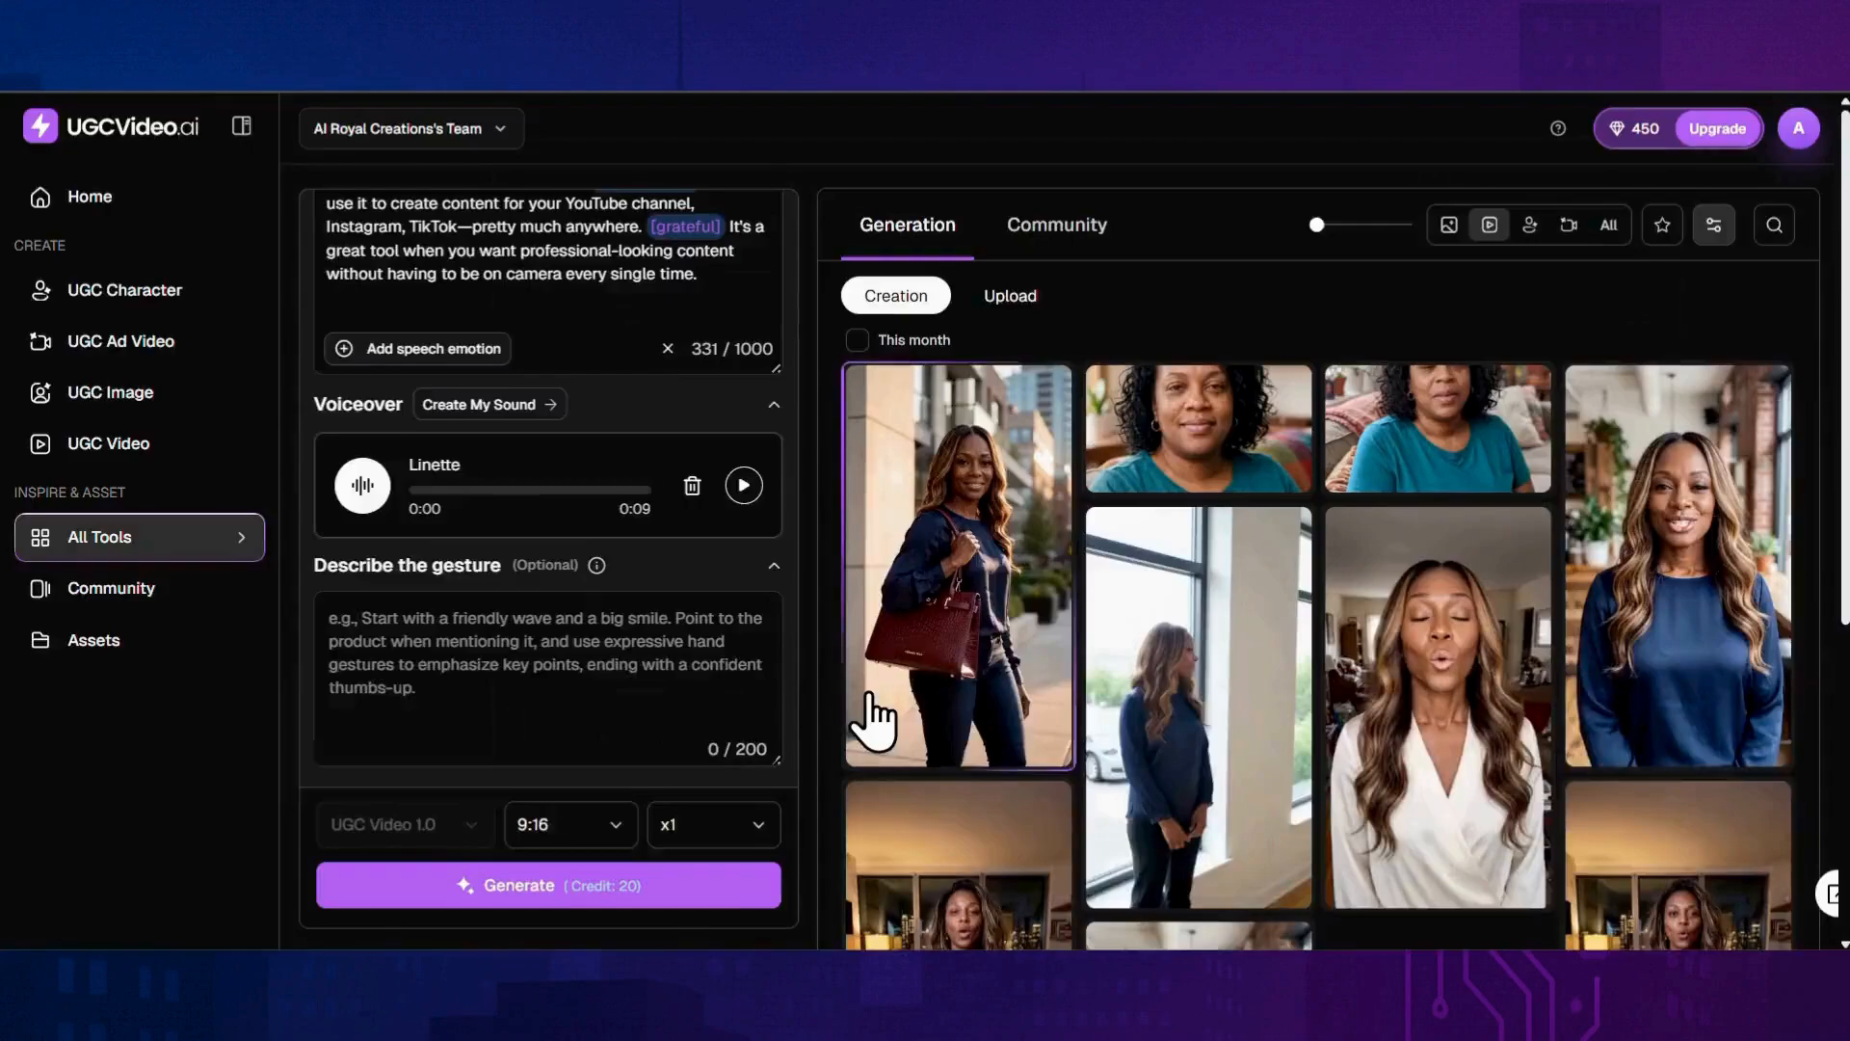
Step: Generate the talking video with a 9:16 aspect ratio and the x1 output count, without a gesture description
left_click(737, 622)
scroll(737, 622, "down", 3)
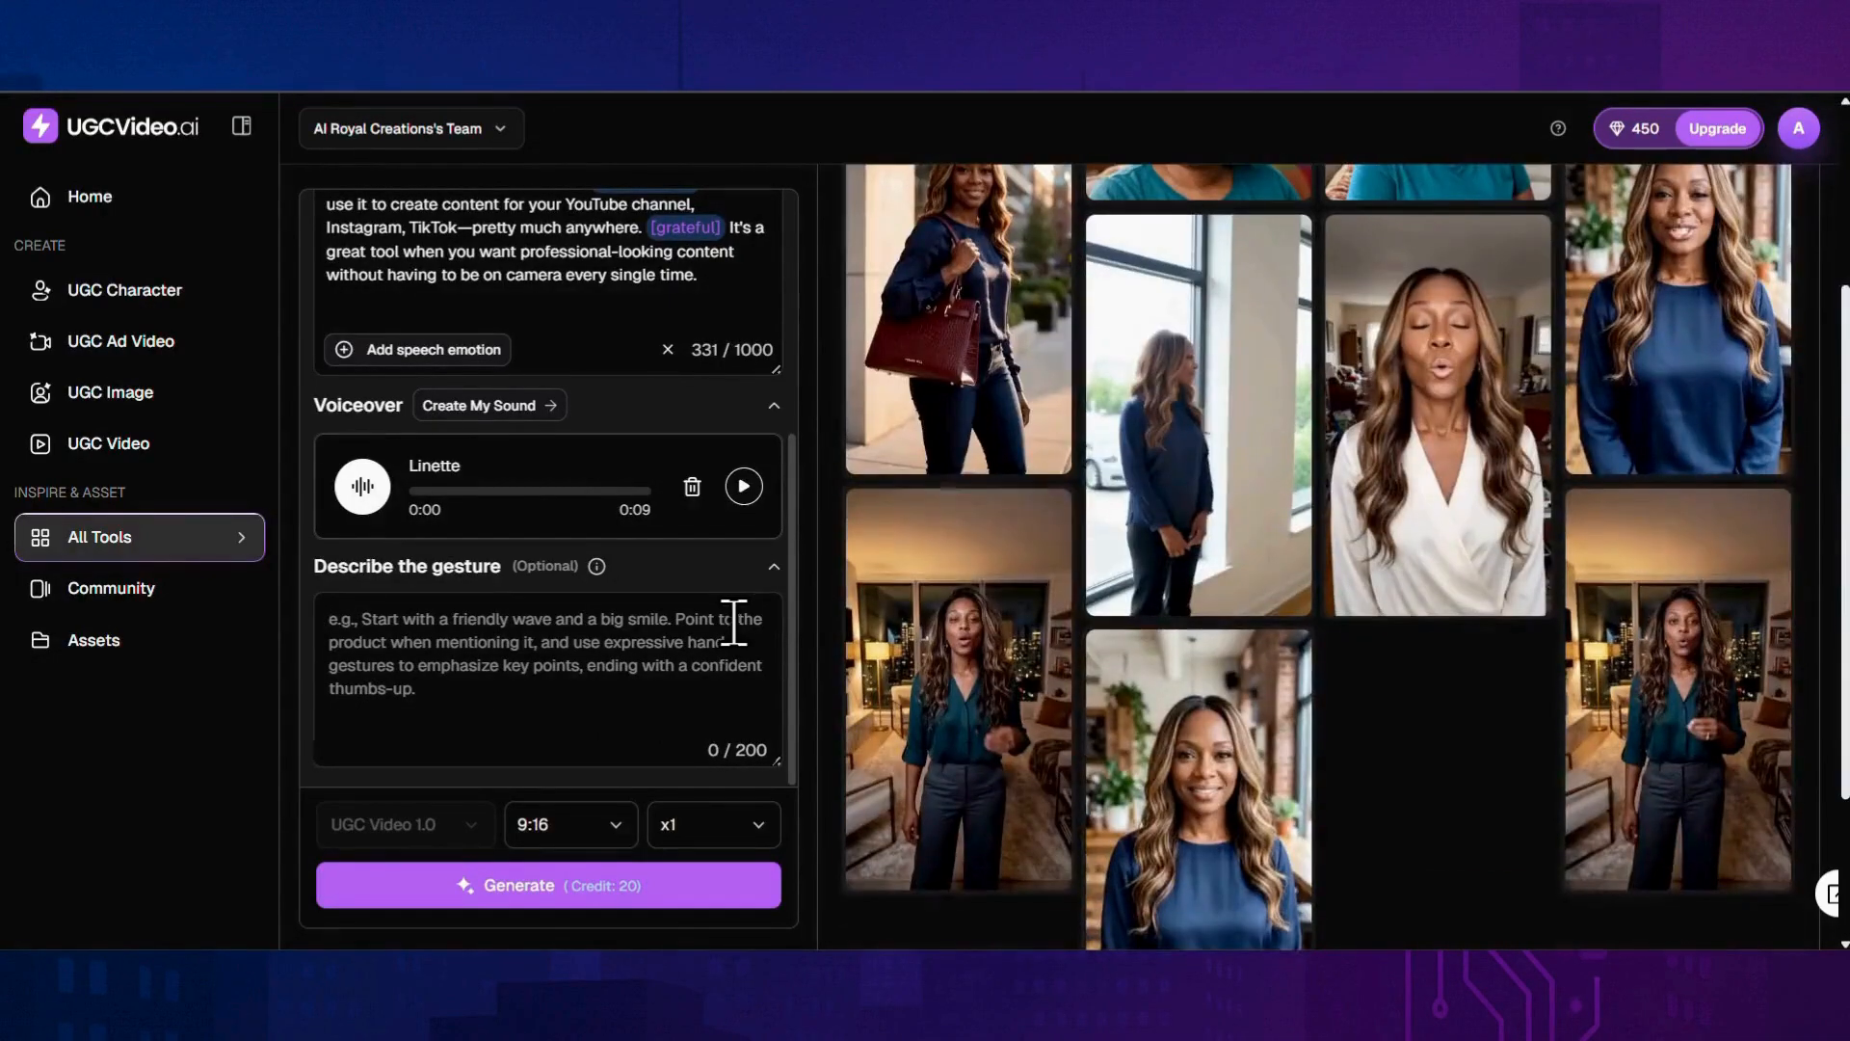
left_click(622, 837)
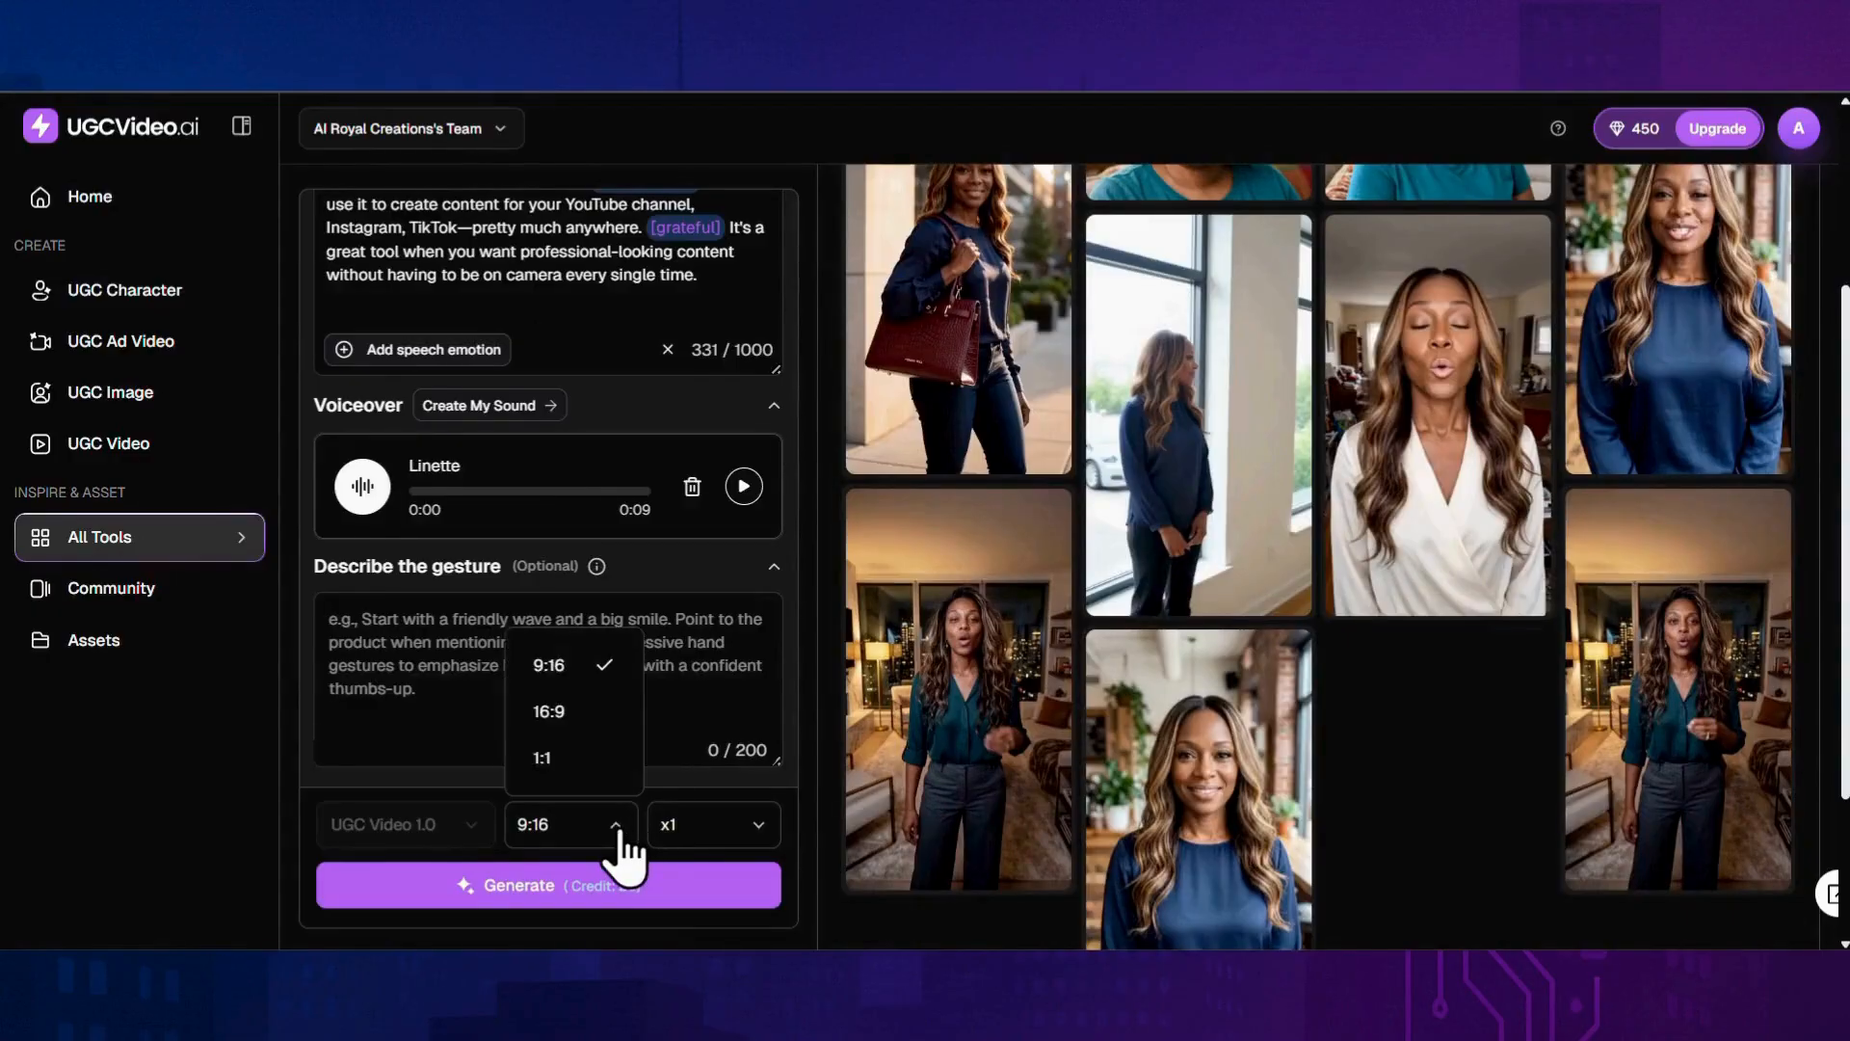
left_click(743, 835)
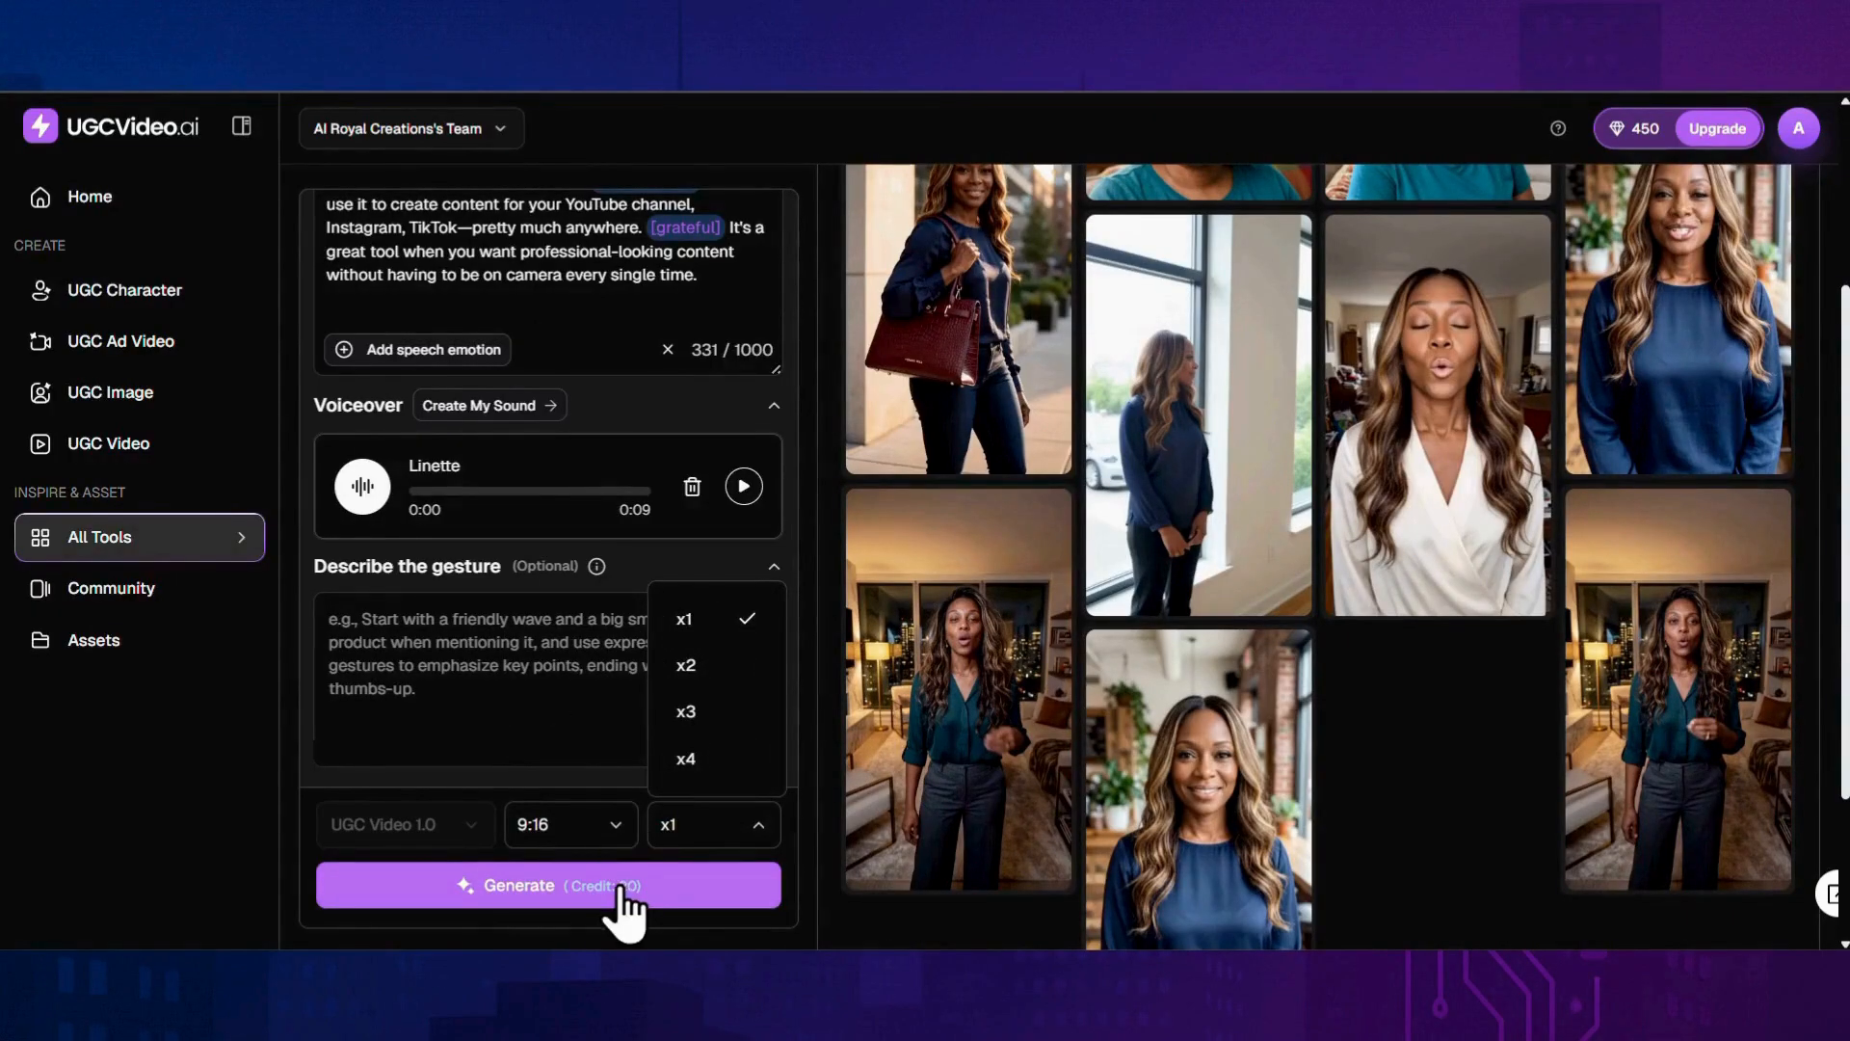
left_click(610, 923)
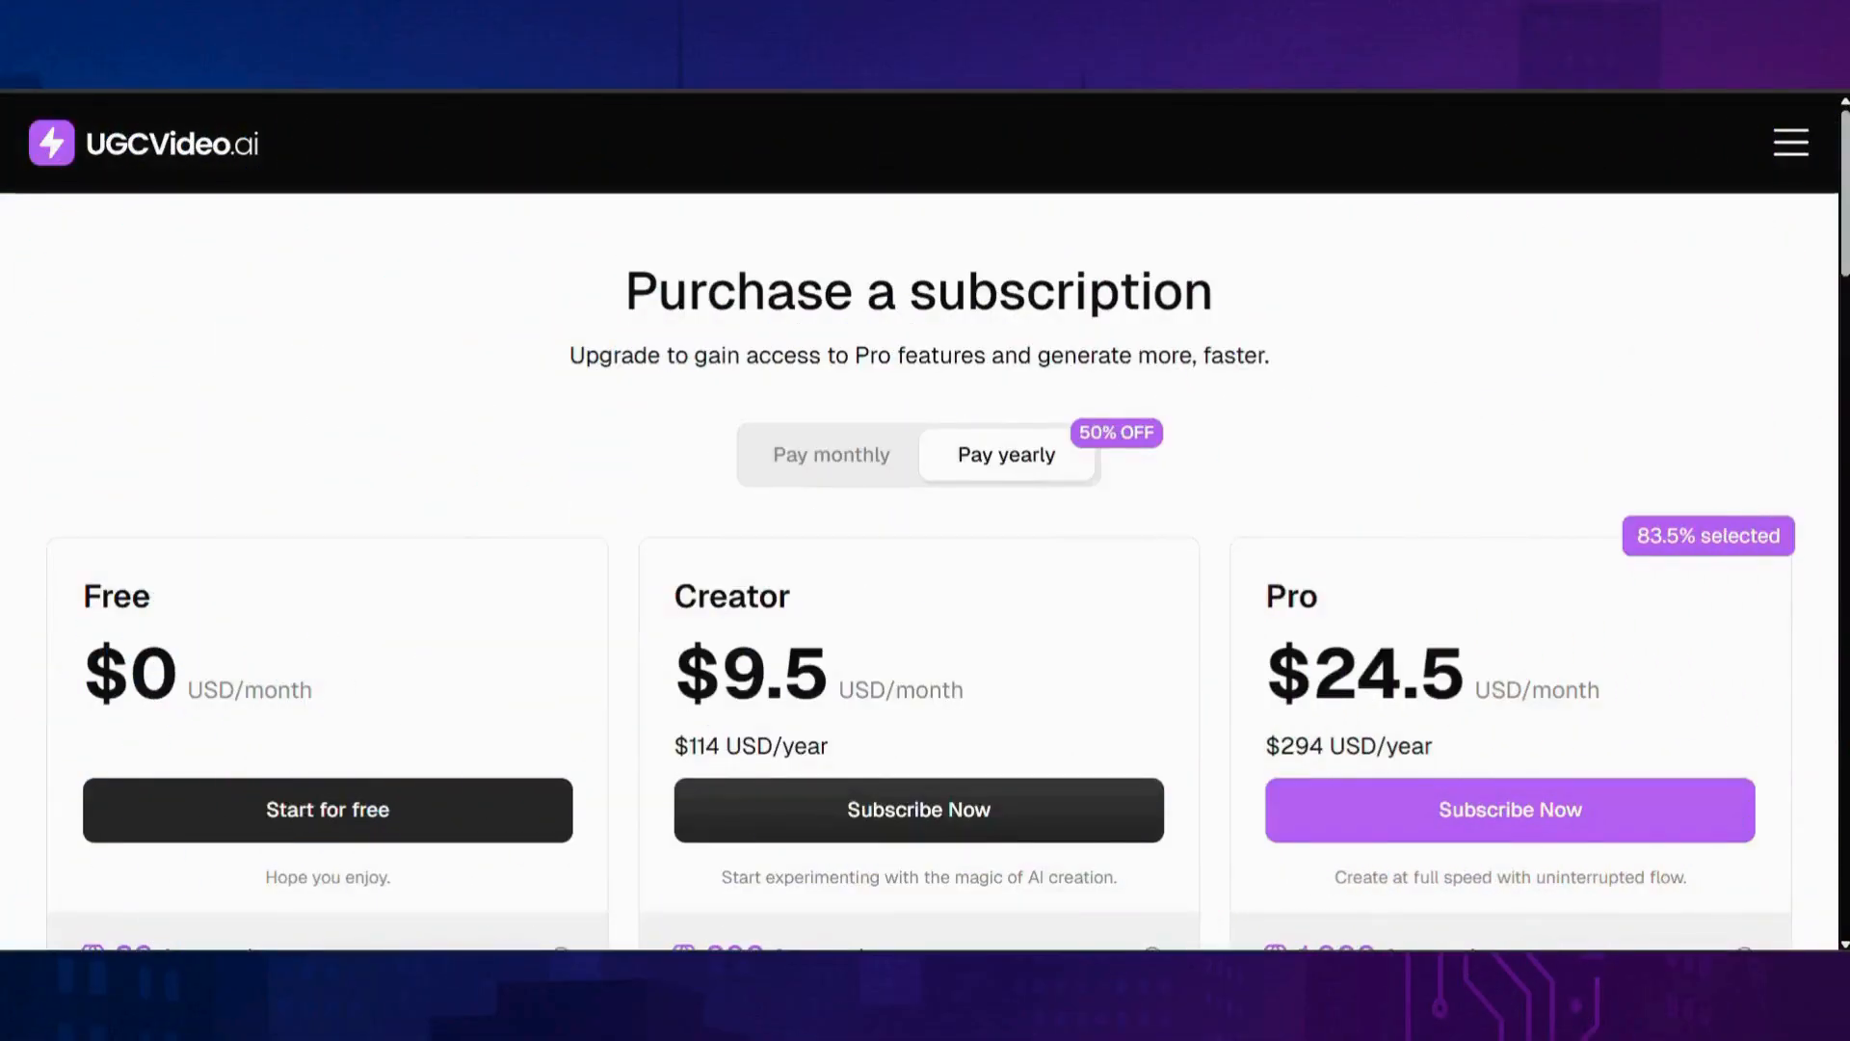
Step: Examine the yearly prices, credits and features of the Free, Creator, Pro and Scale plans, plus the frequently asked questions
scroll(919, 568, "down", 3)
scroll(920, 569, "down", 3)
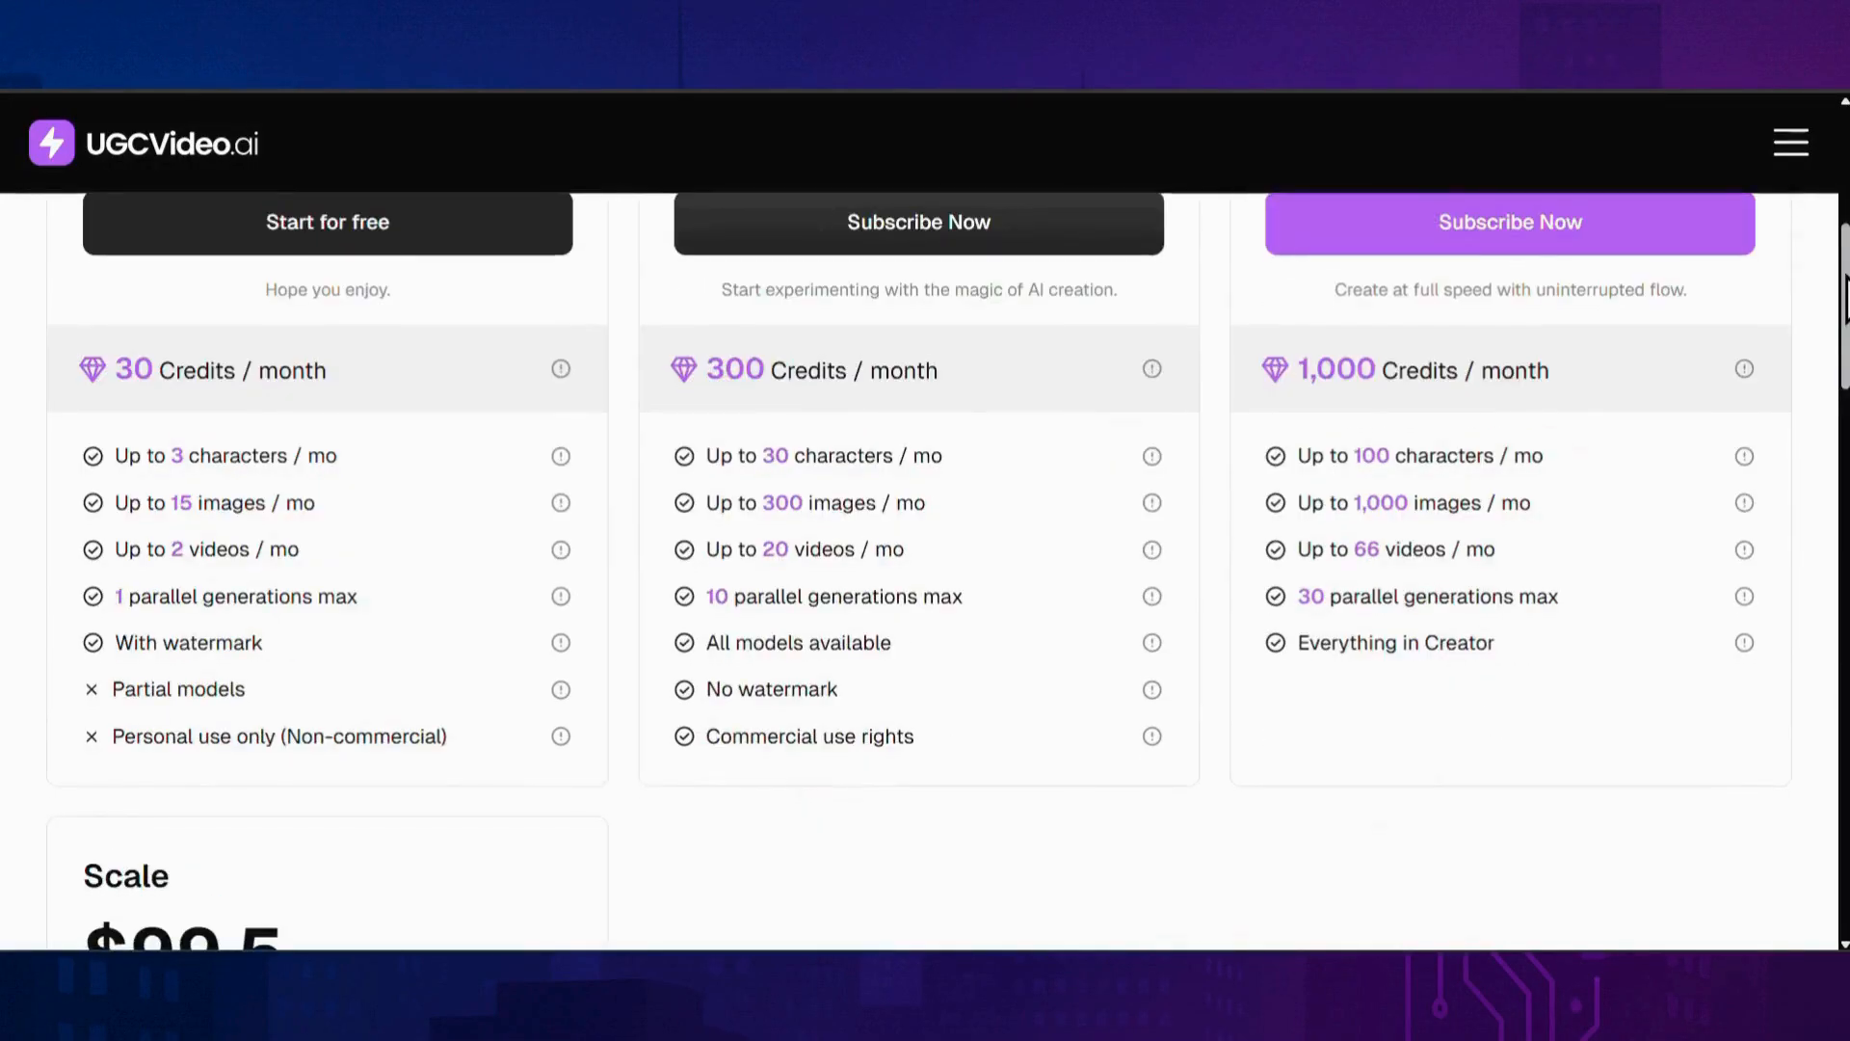
scroll(1845, 298, "down", 2)
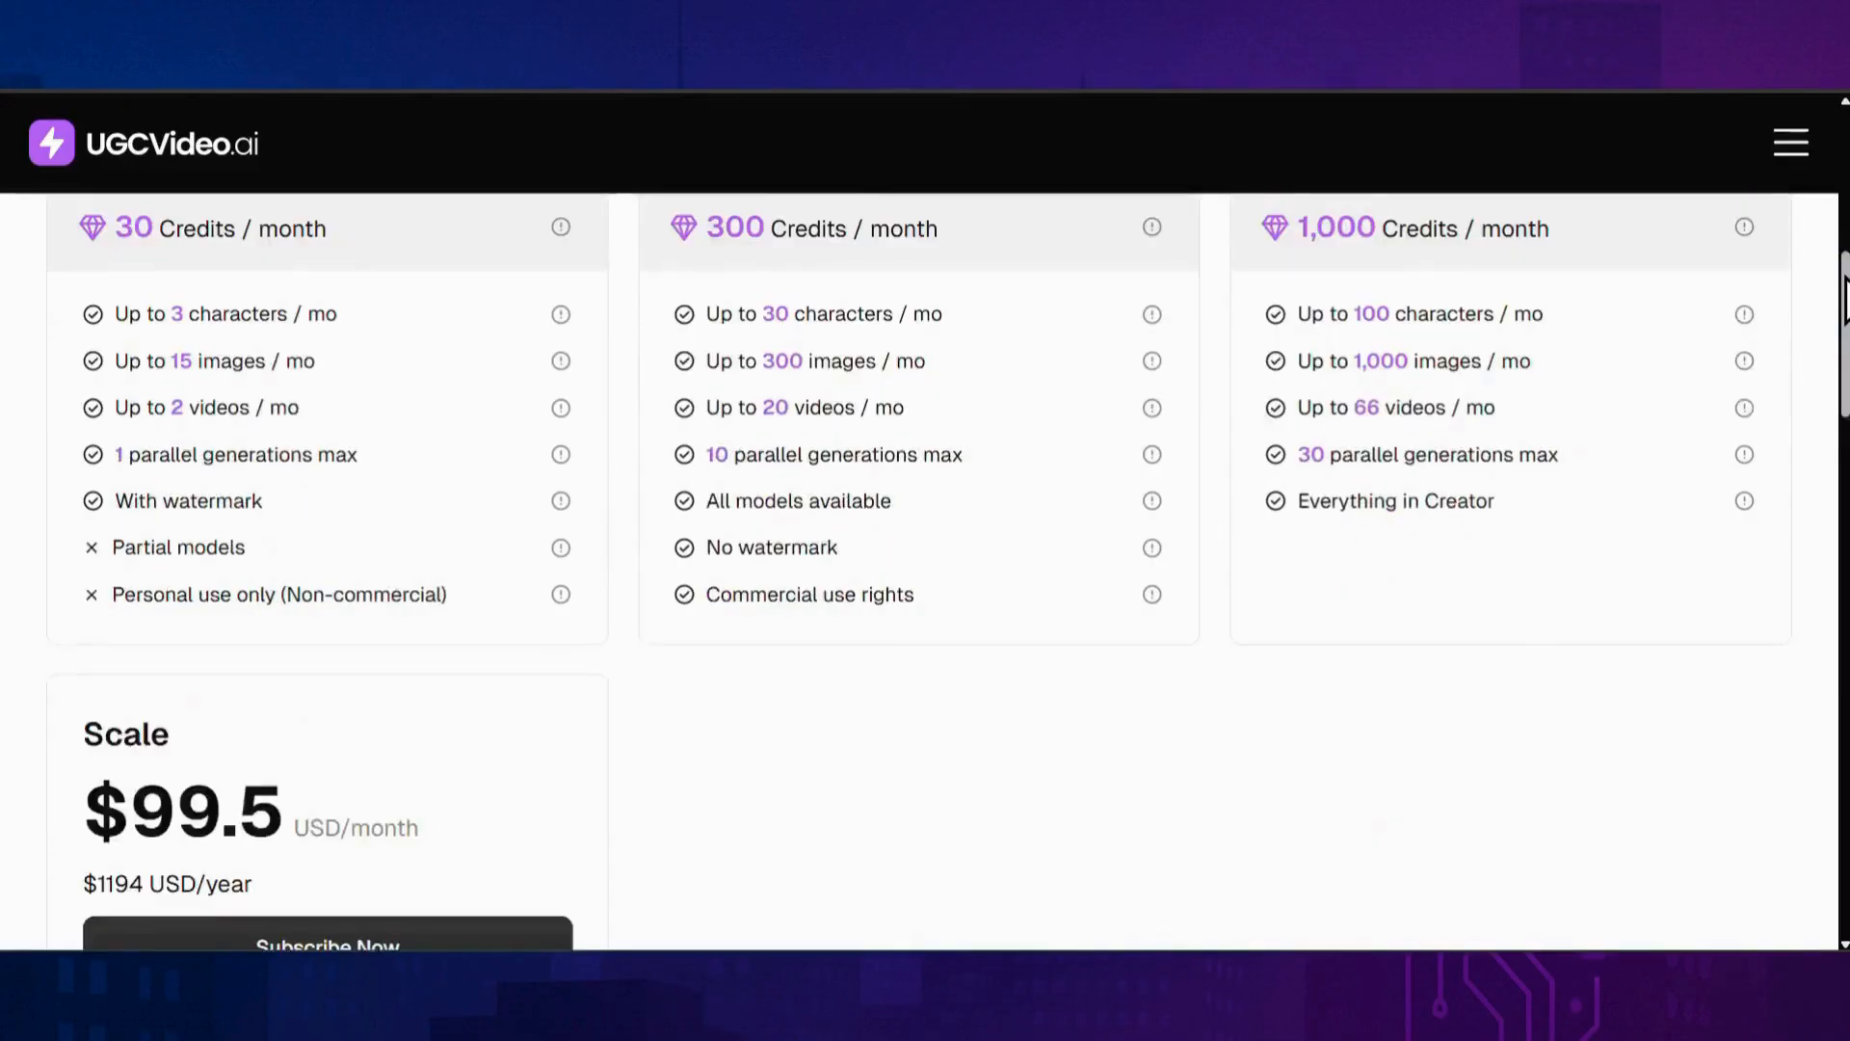
scroll(1845, 296, "down", 2)
scroll(1846, 299, "down", 2)
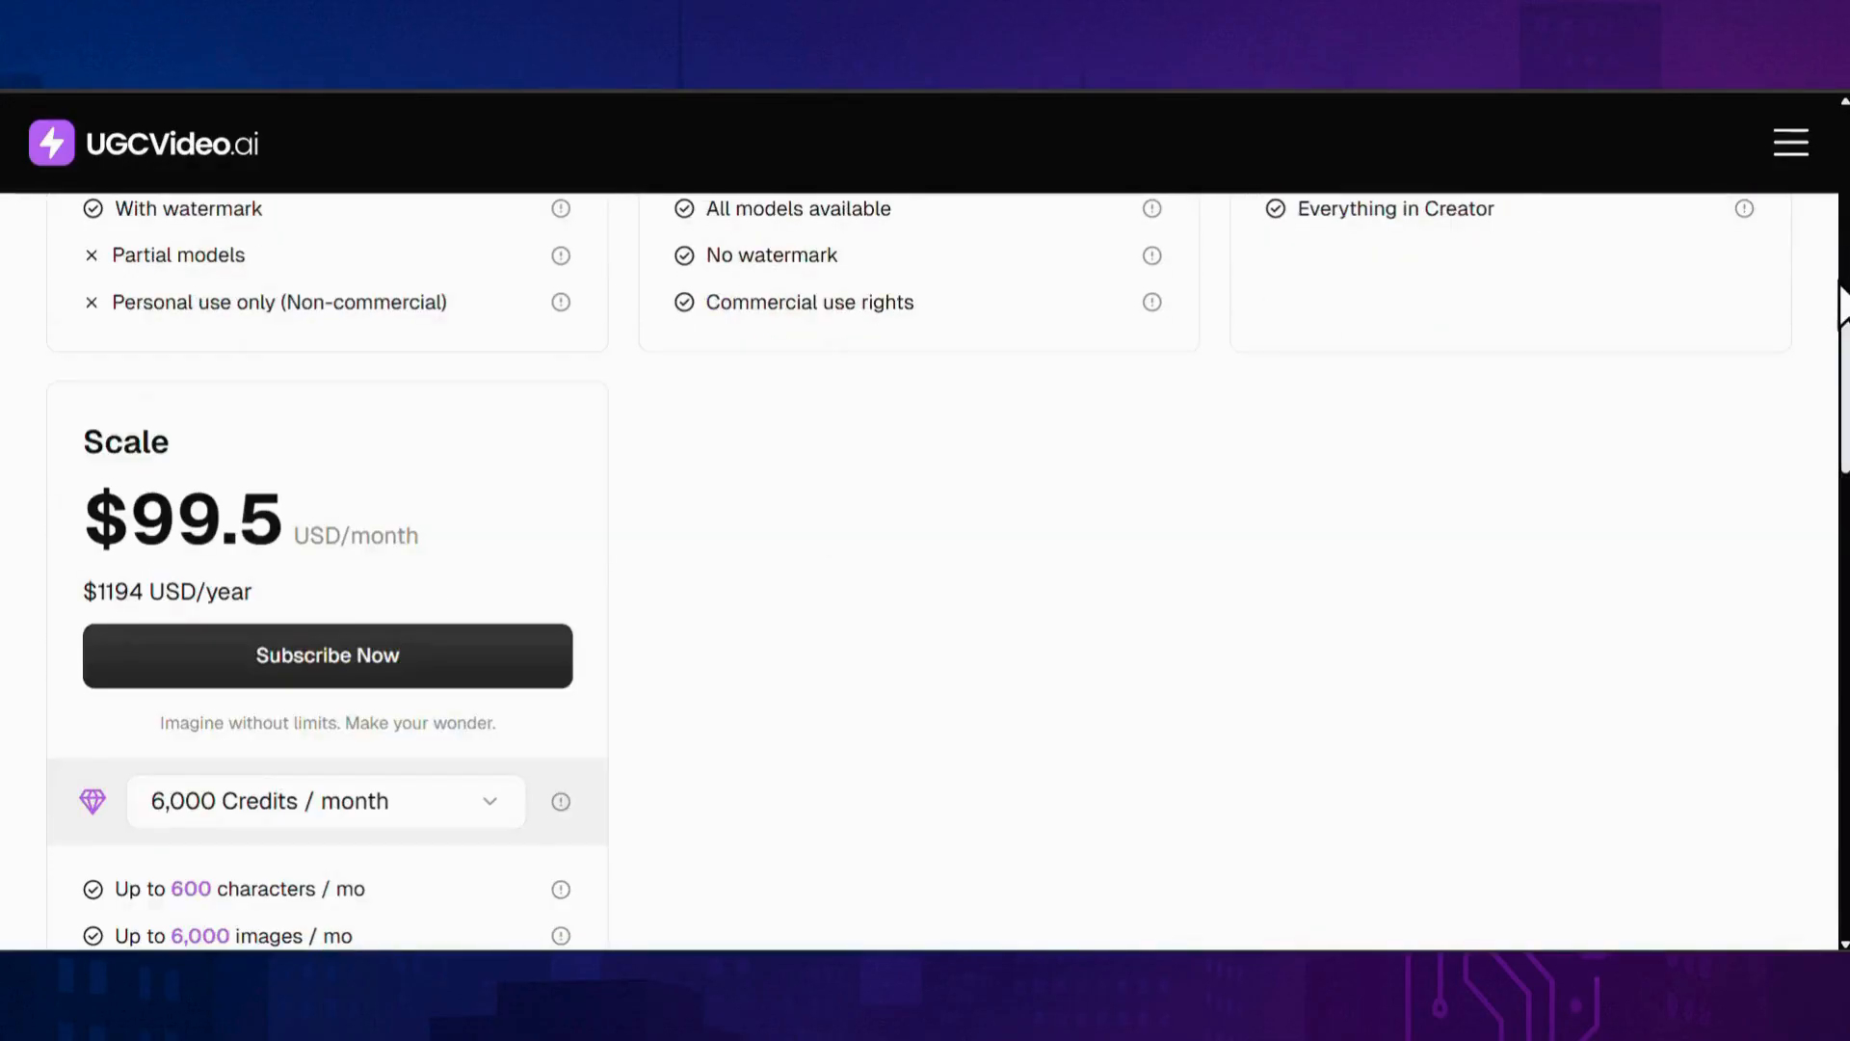
scroll(1843, 301, "down", 2)
scroll(1844, 301, "down", 2)
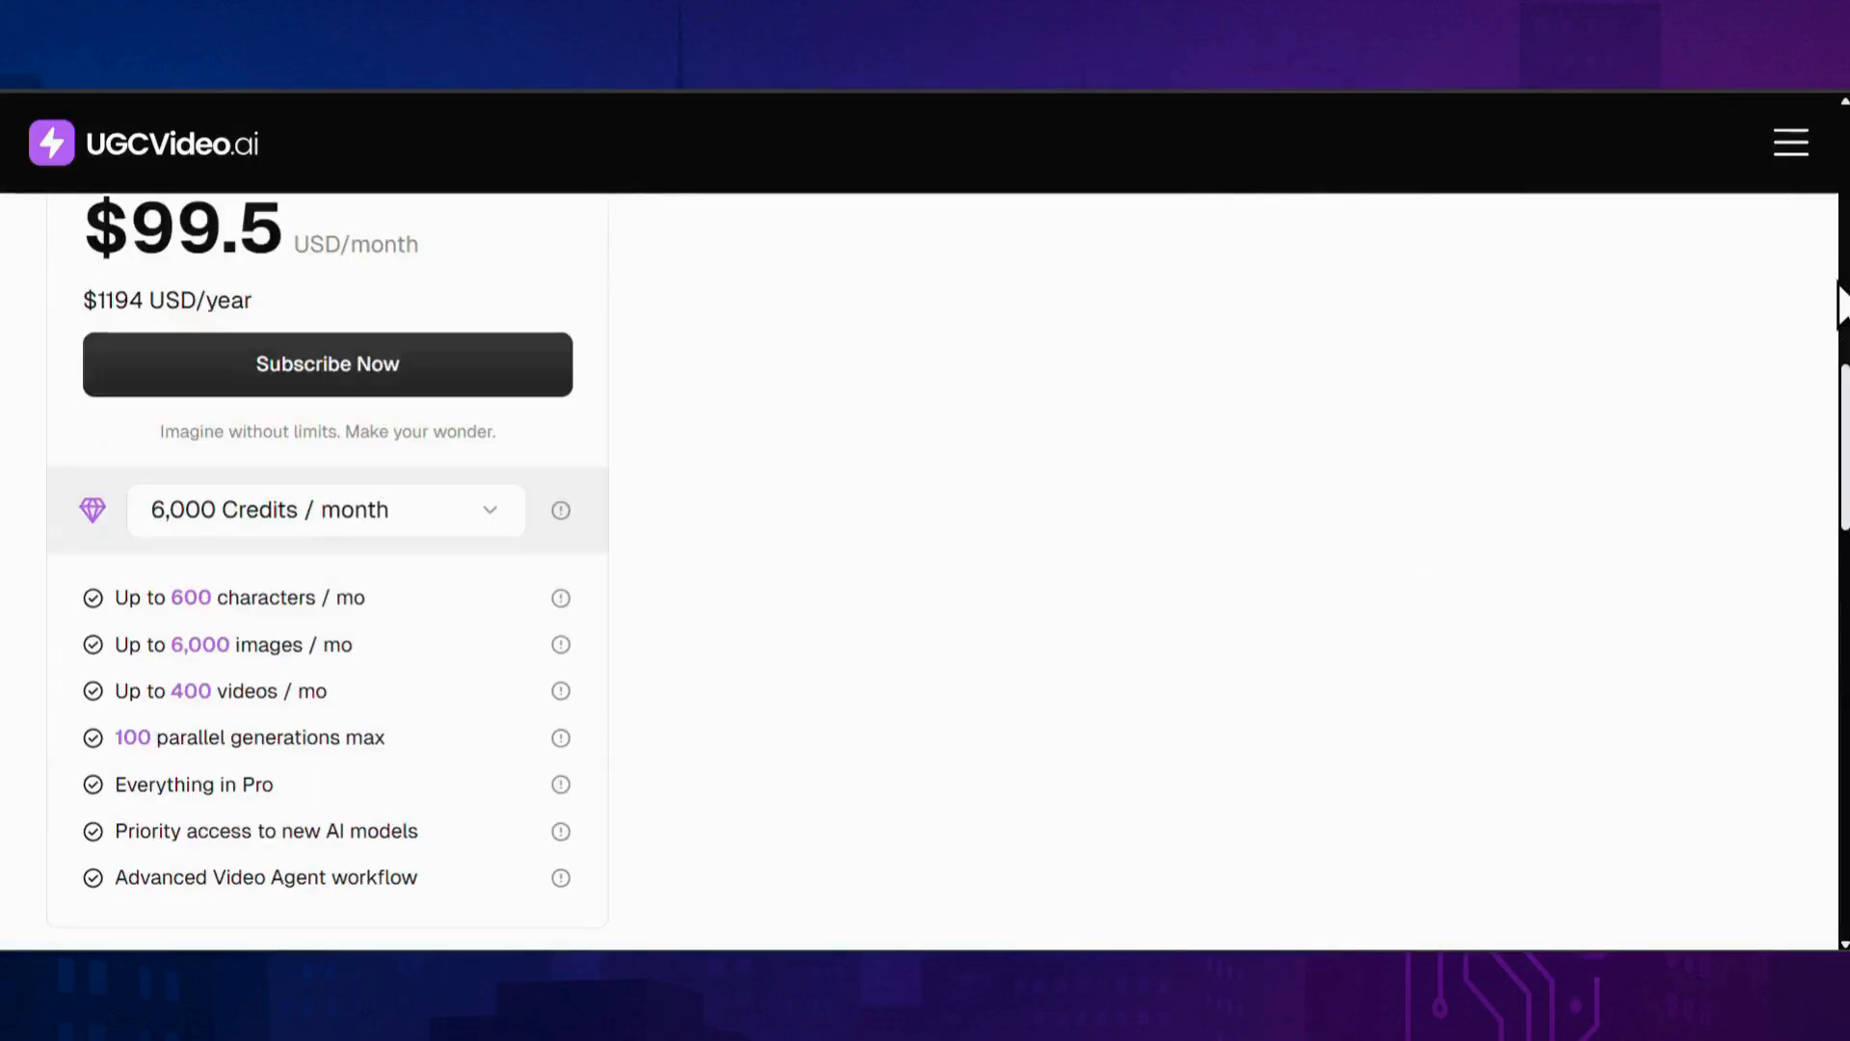
scroll(1843, 301, "down", 4)
scroll(1844, 300, "down", 2)
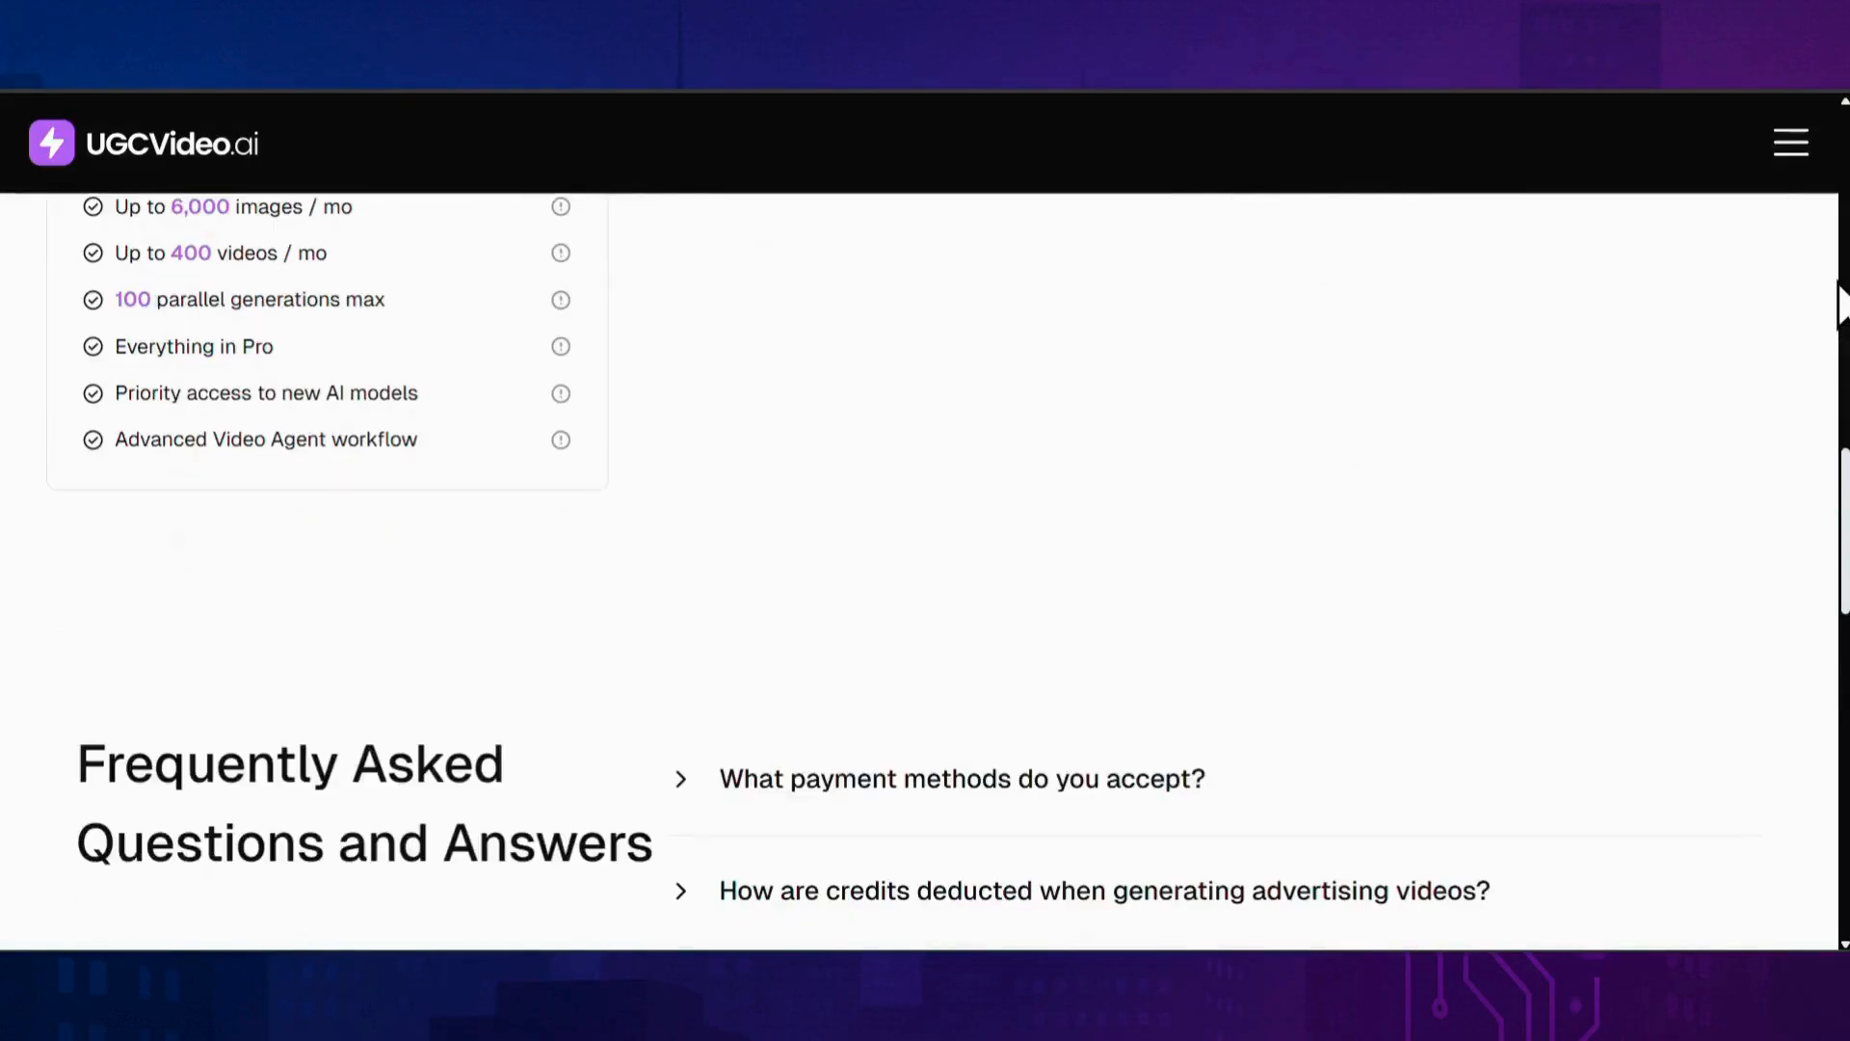
scroll(1842, 304, "down", 2)
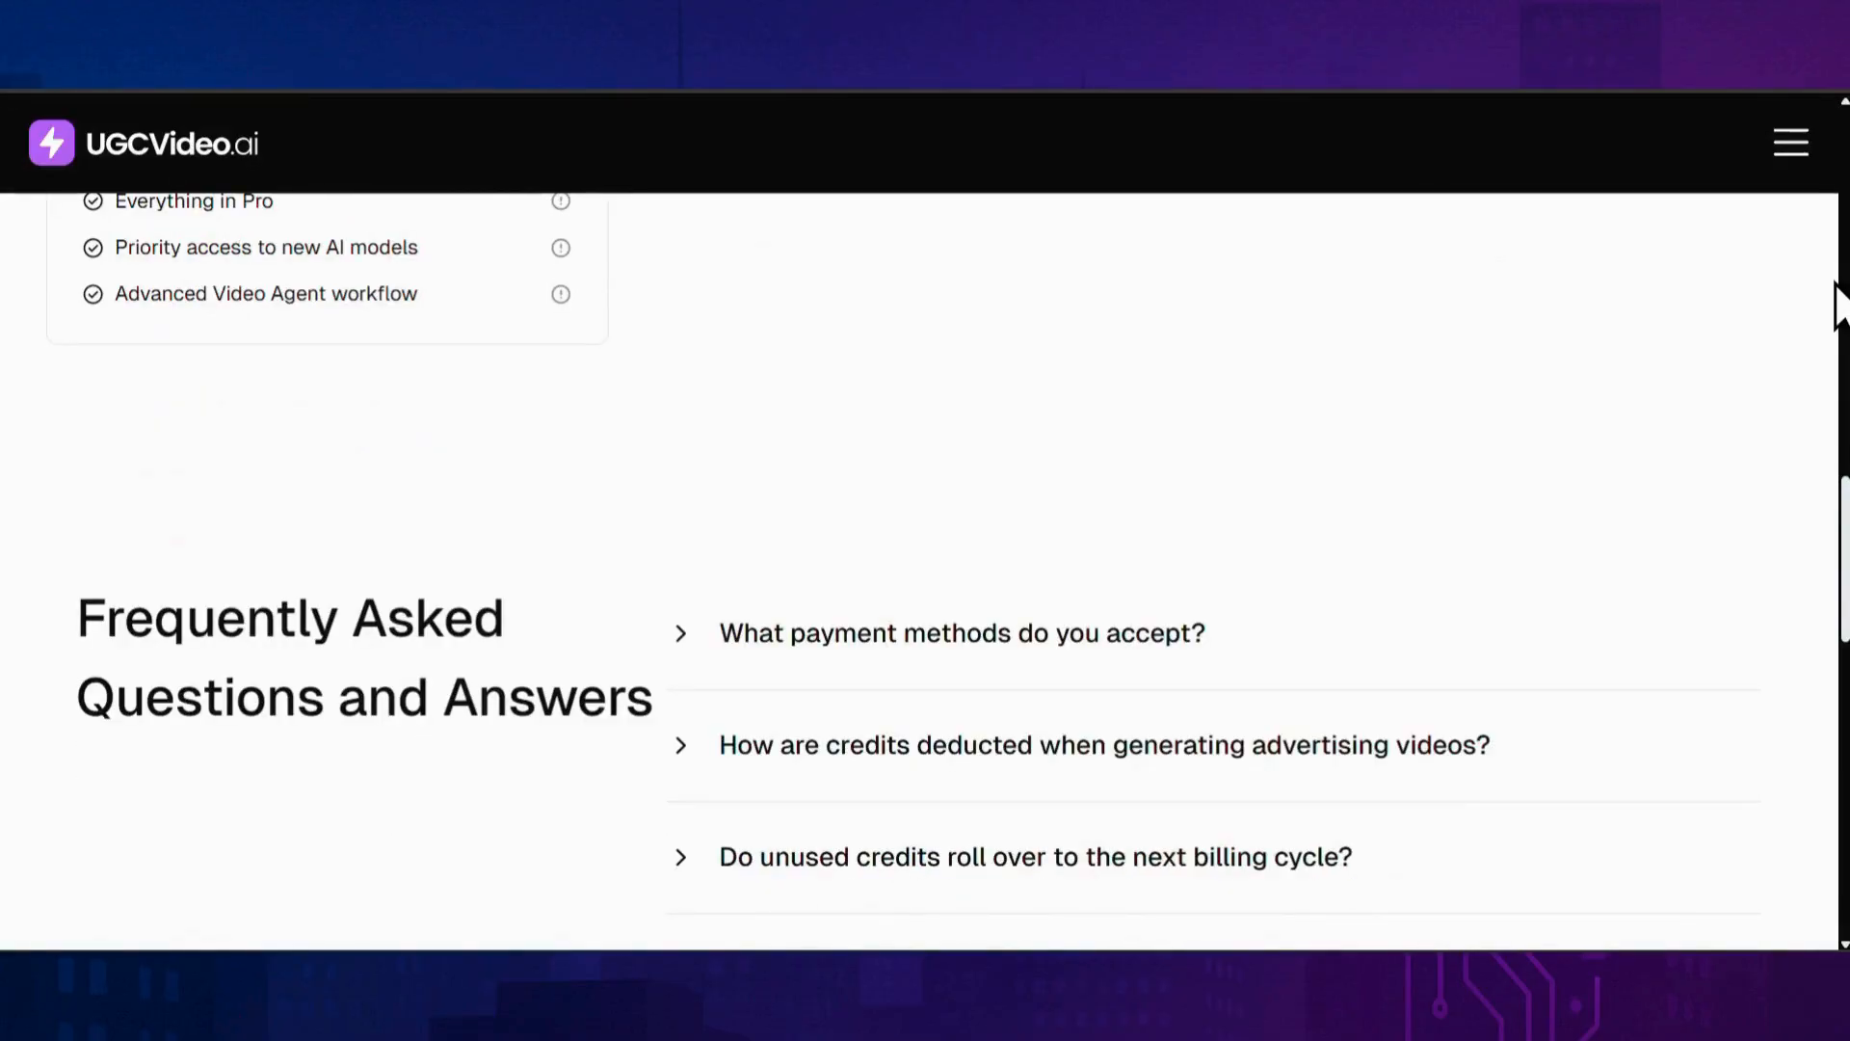
scroll(1841, 301, "down", 8)
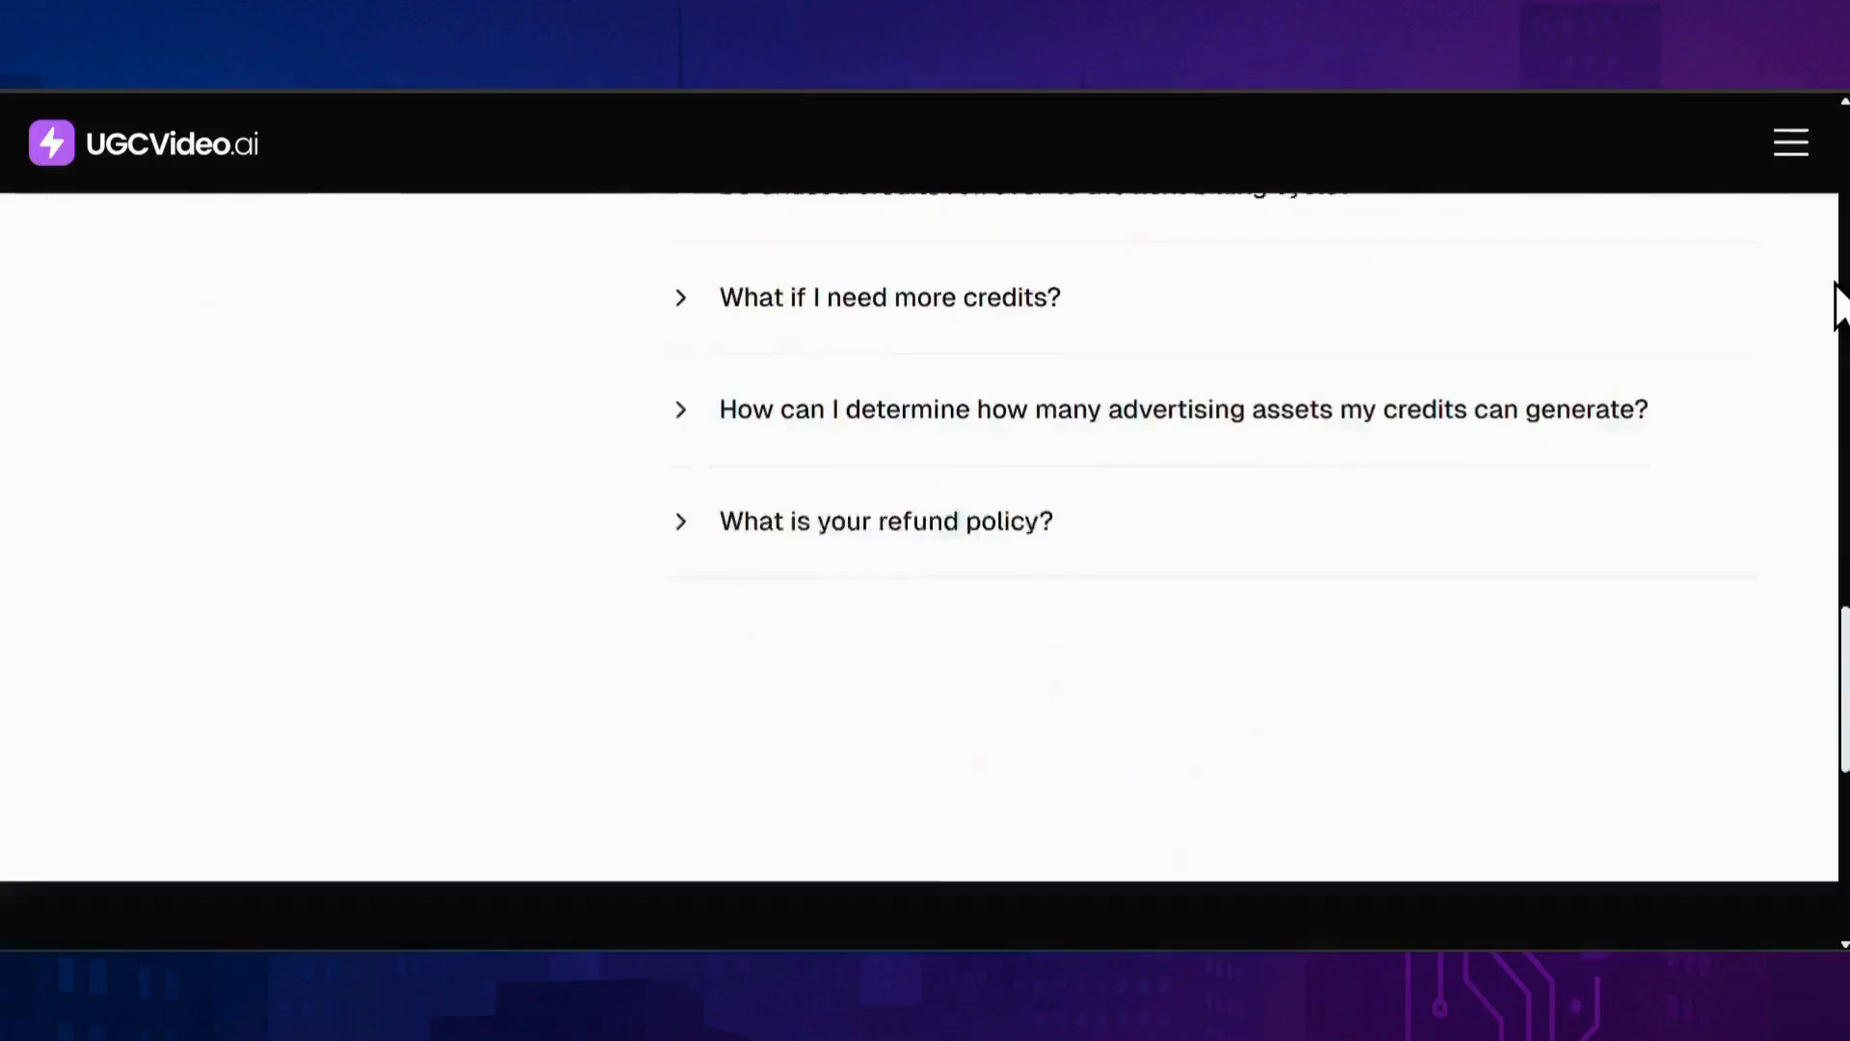
scroll(1841, 303, "down", 1)
scroll(1841, 303, "down", 6)
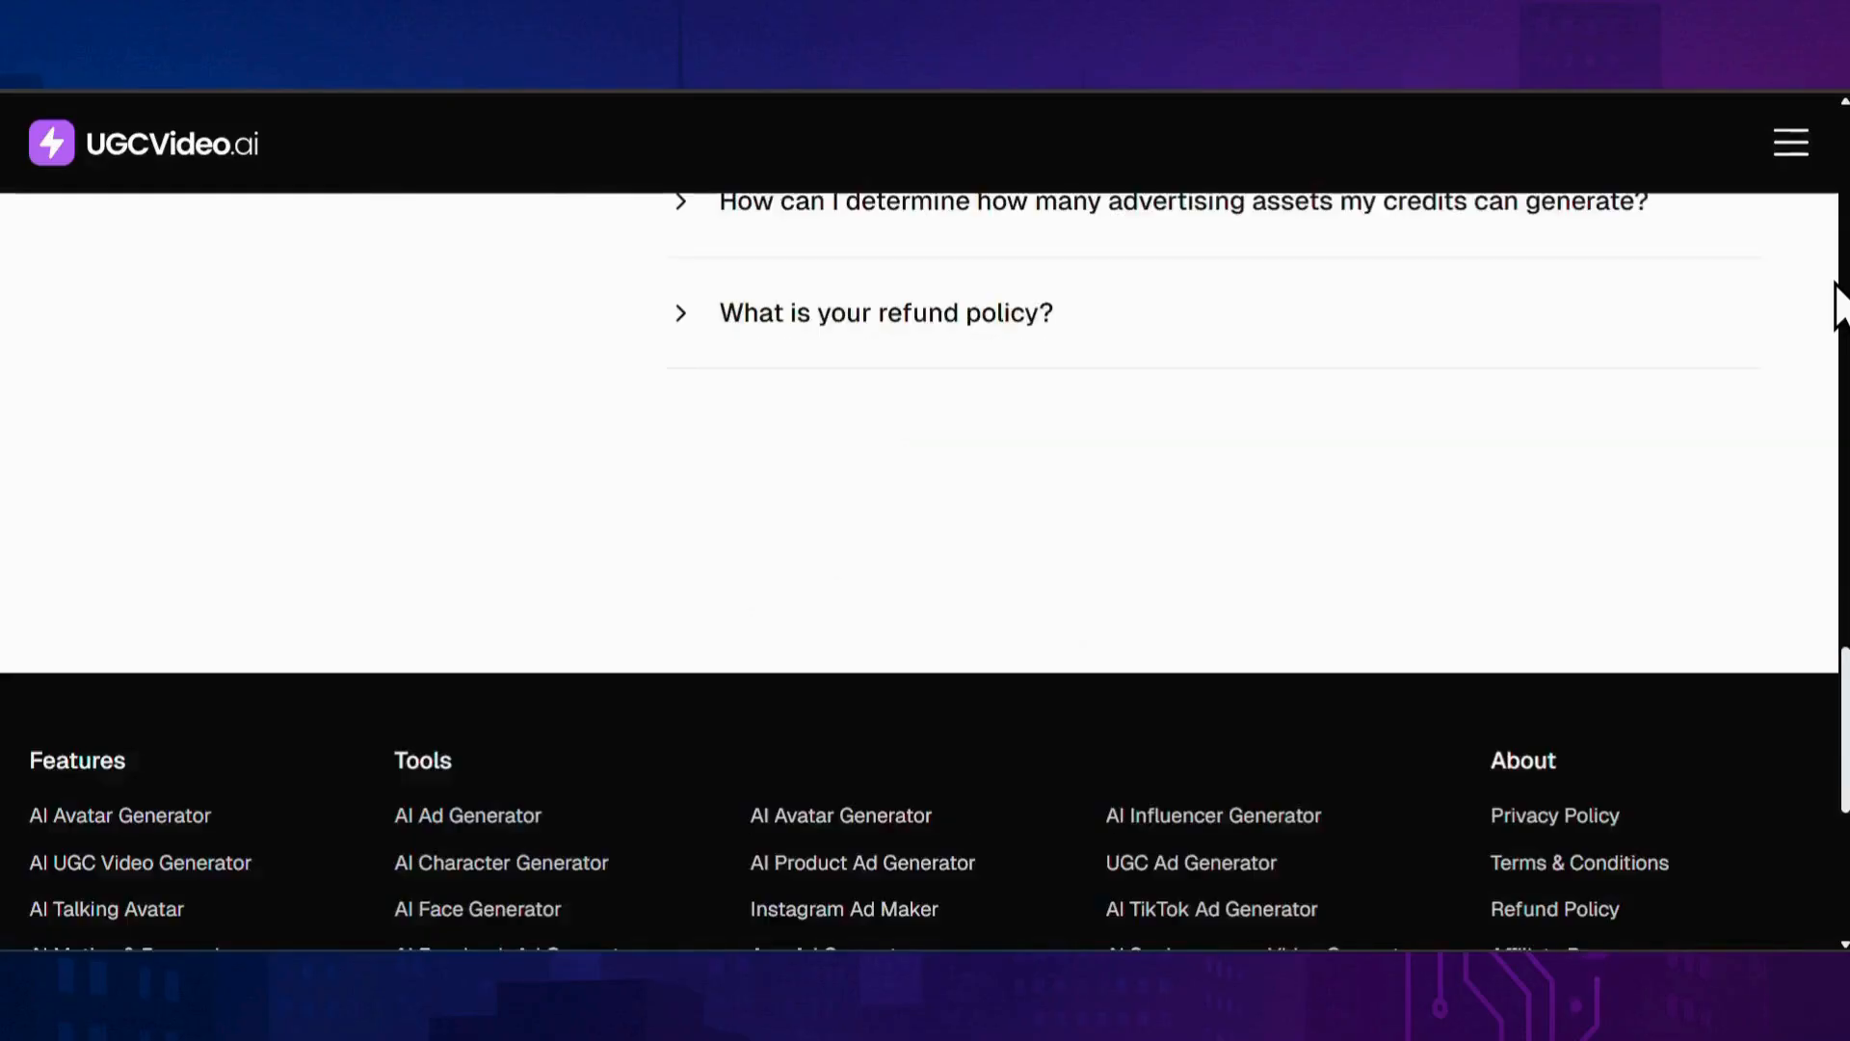
scroll(1839, 305, "down", 4)
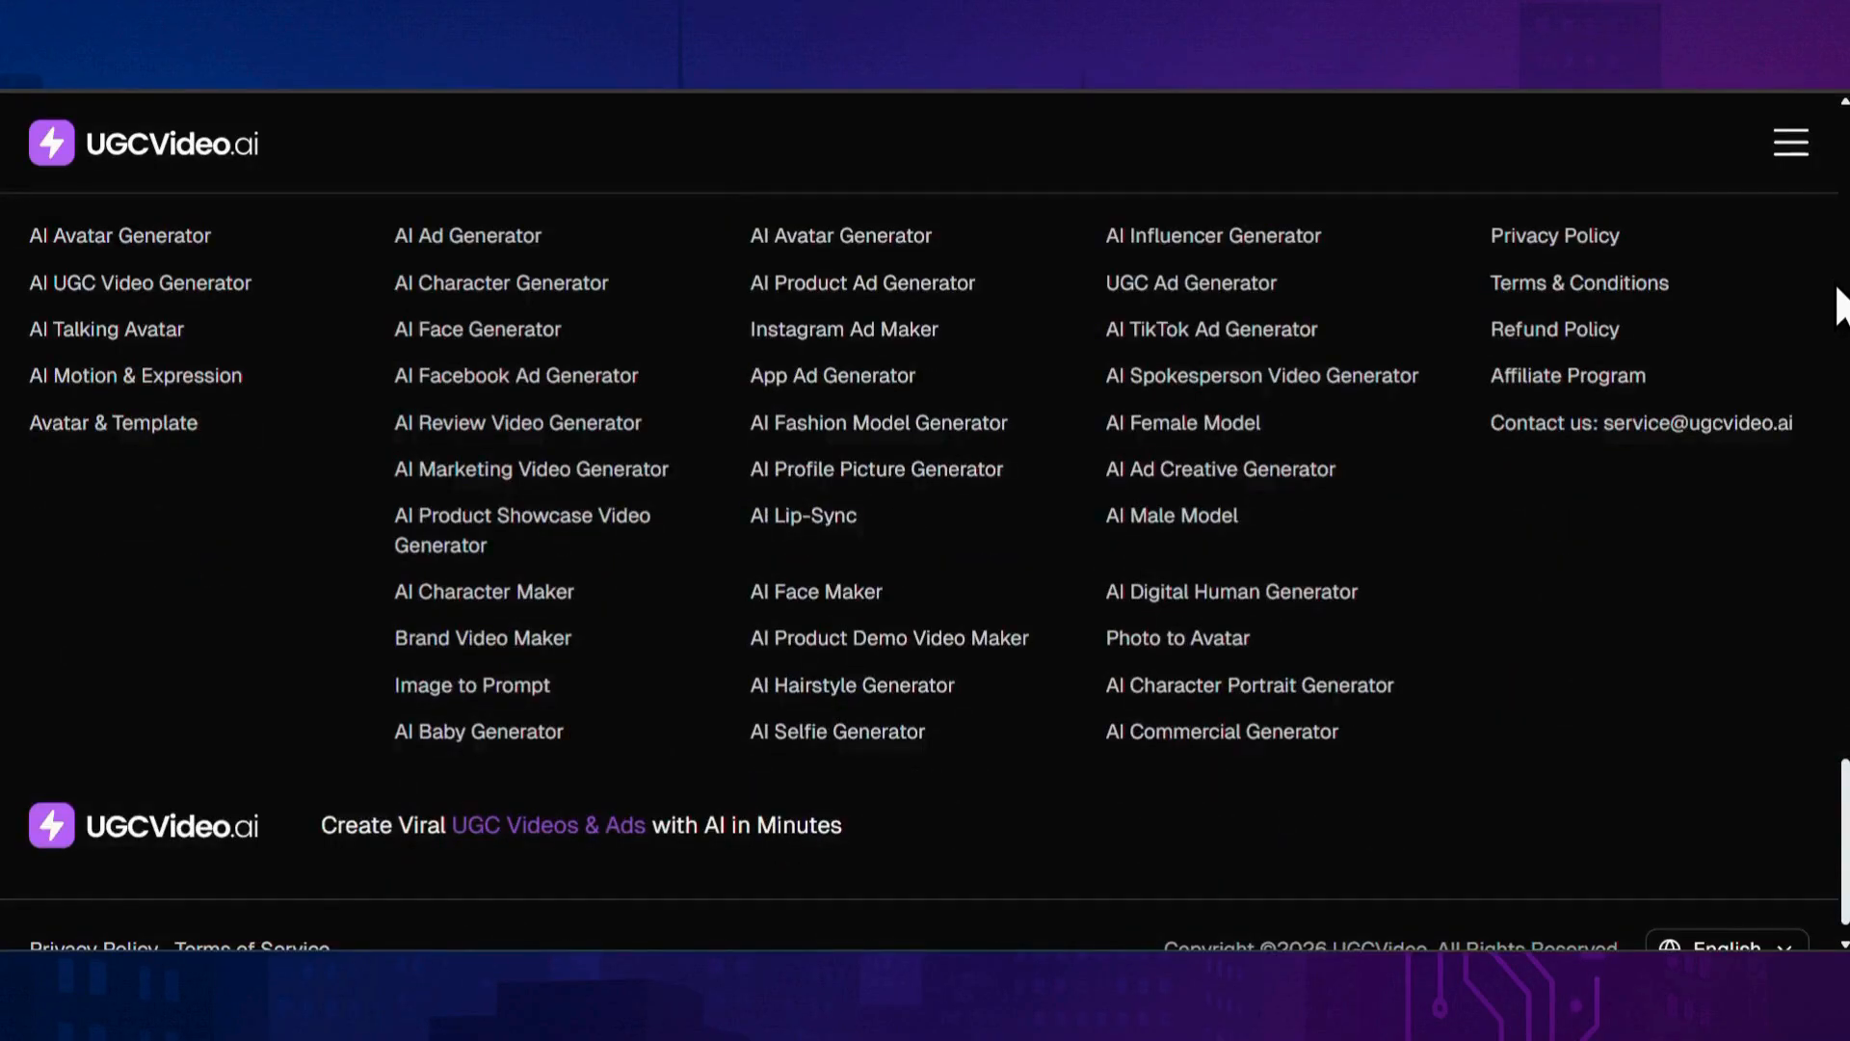
scroll(1840, 304, "up", 15)
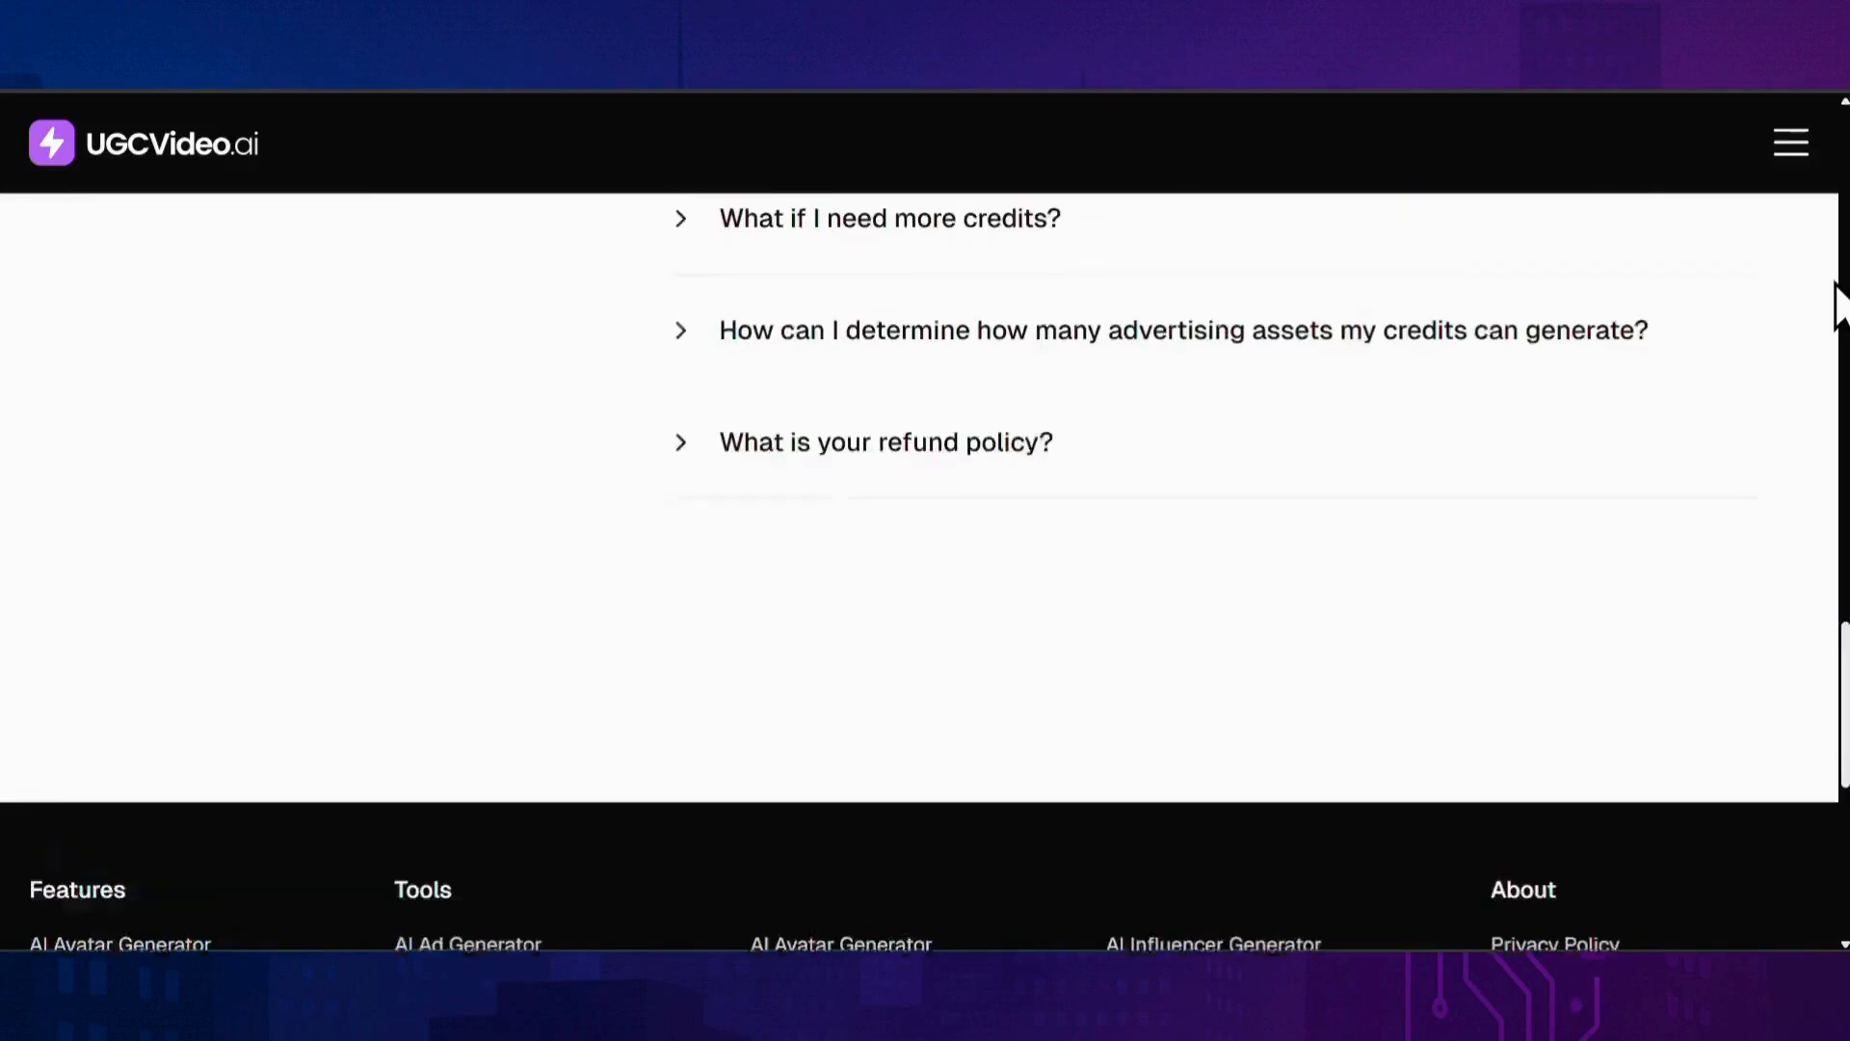
scroll(1840, 303, "up", 10)
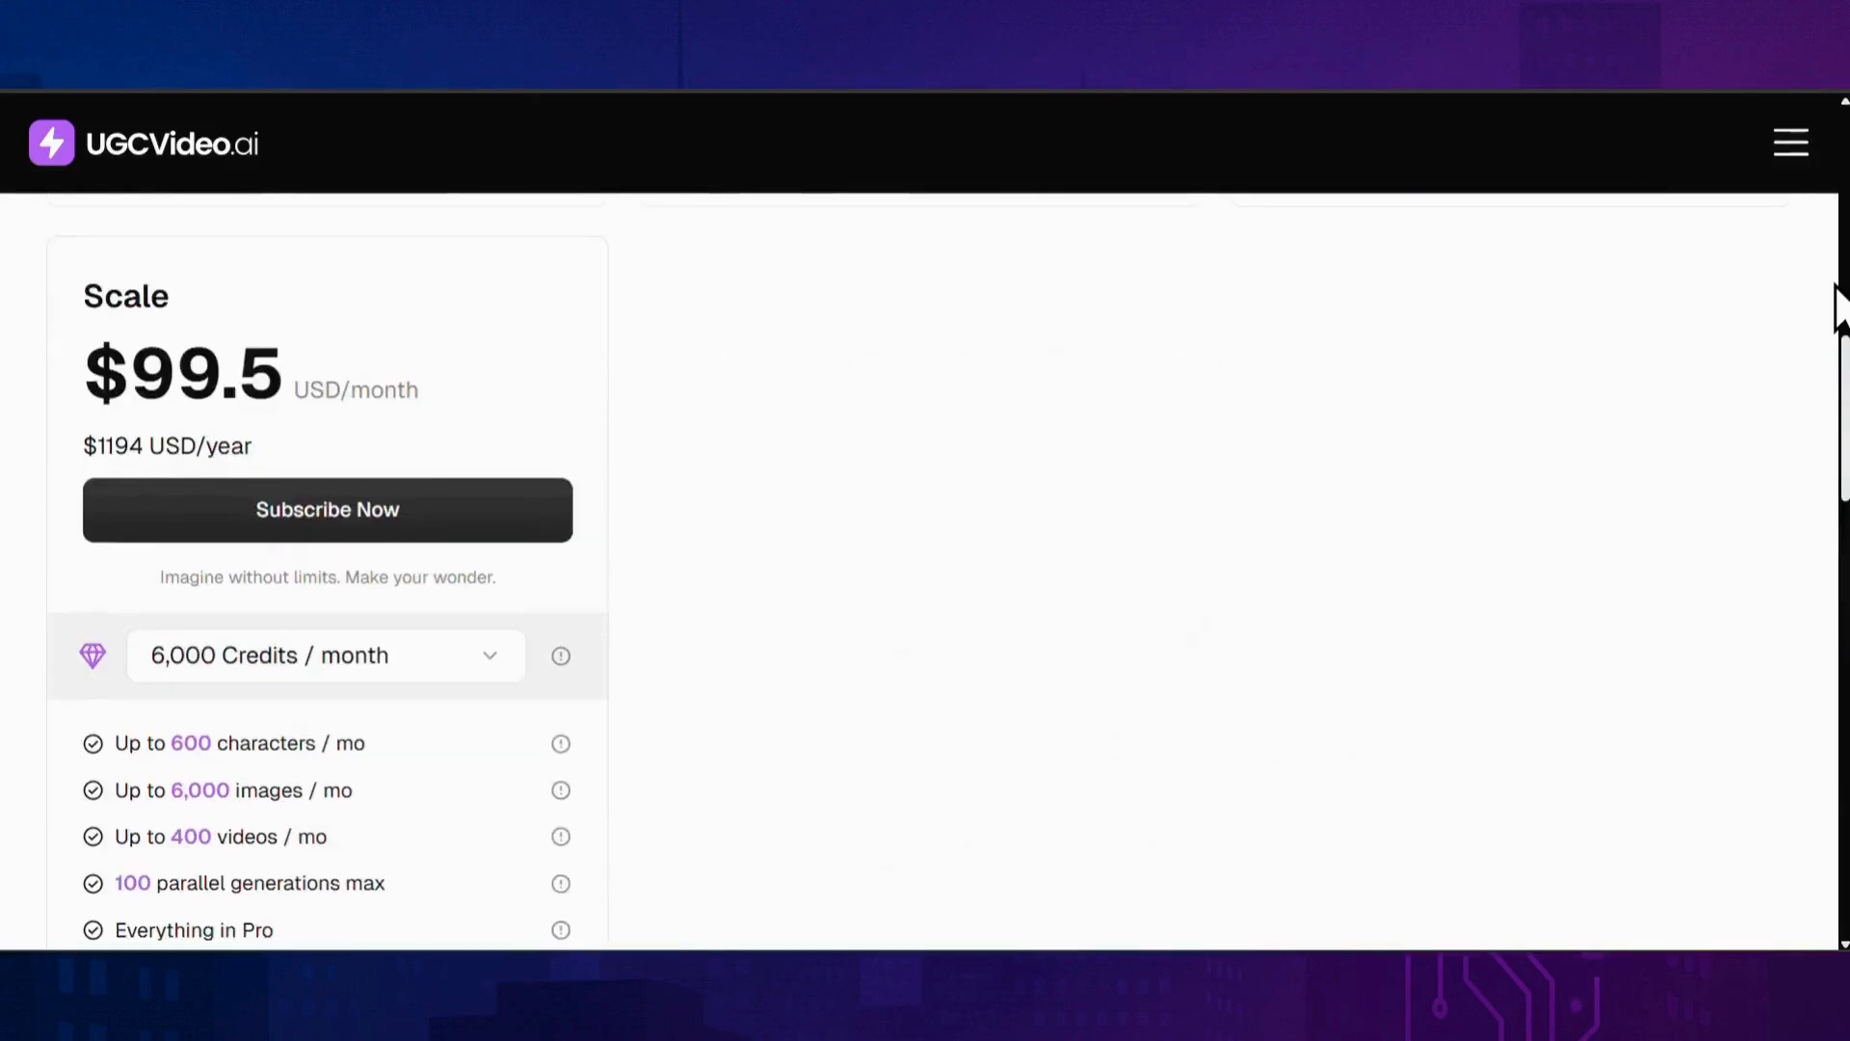
scroll(1841, 303, "up", 12)
scroll(1841, 304, "up", 4)
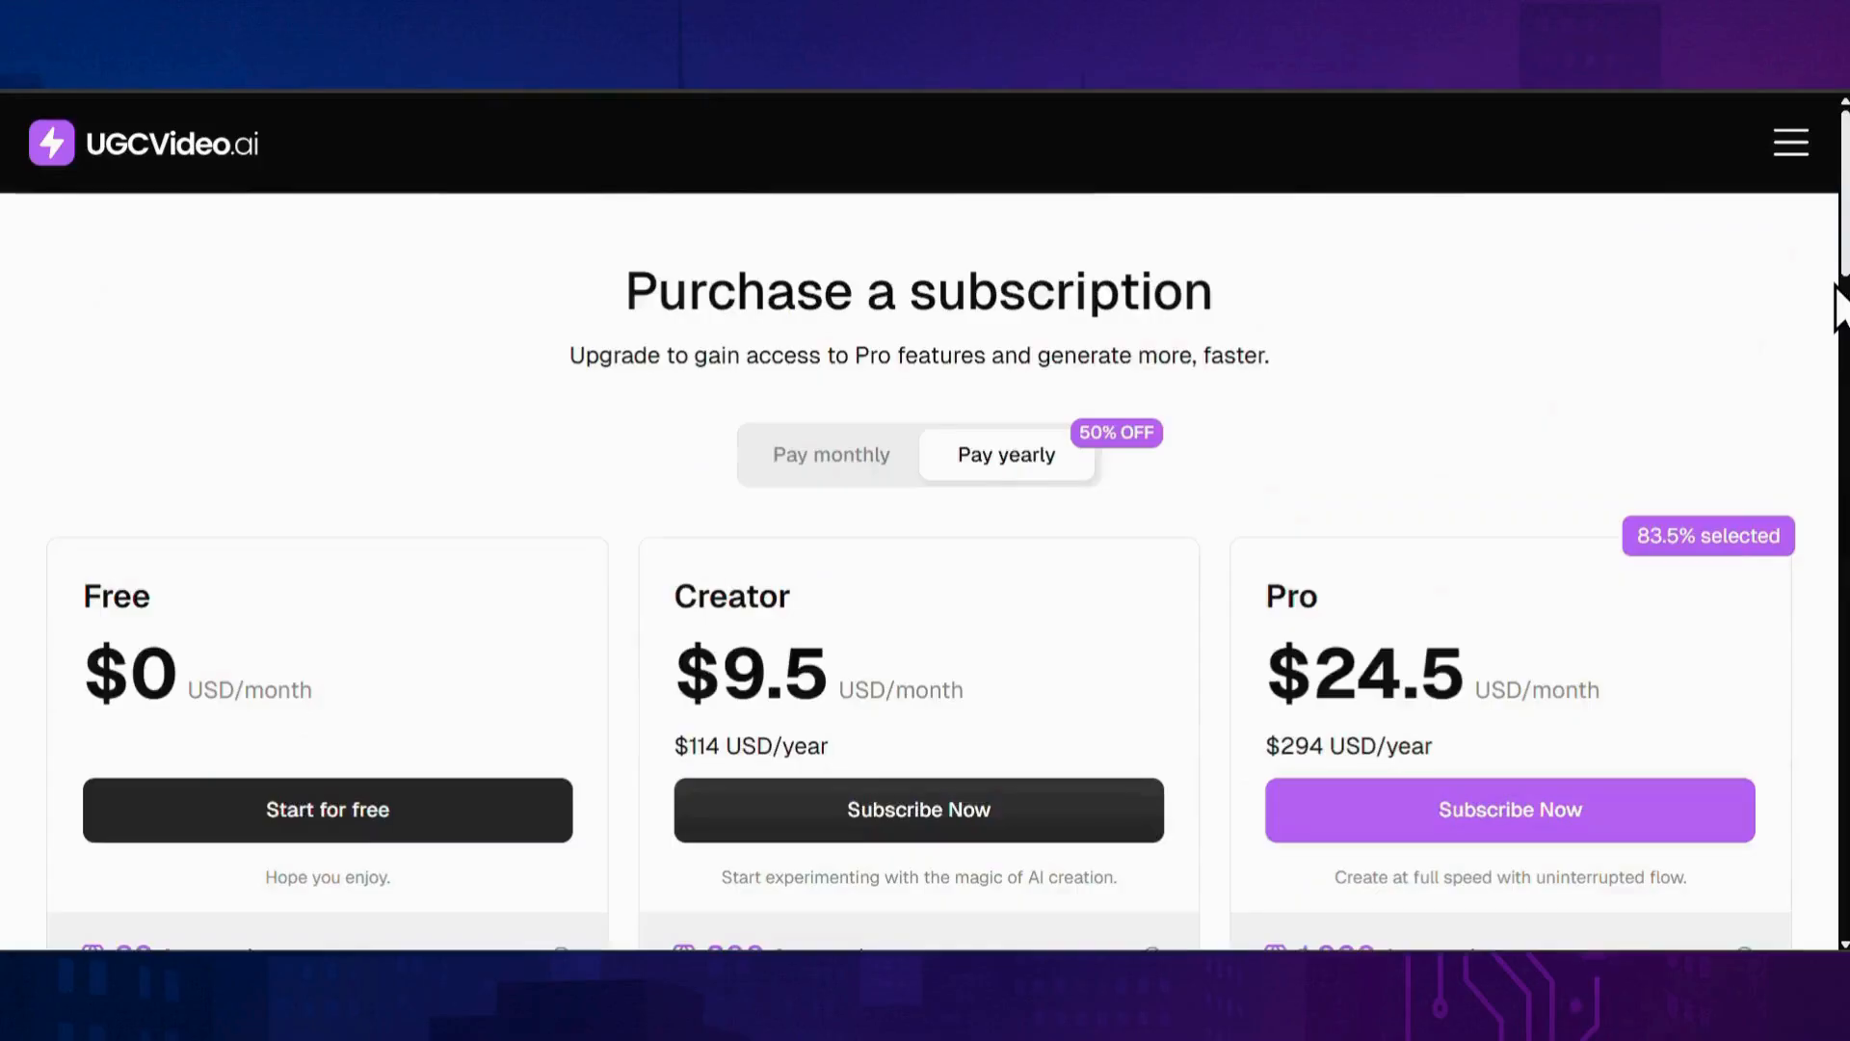
Step: Switch the subscription pricing to monthly payment and review the prices and features of the plans
left_click(817, 491)
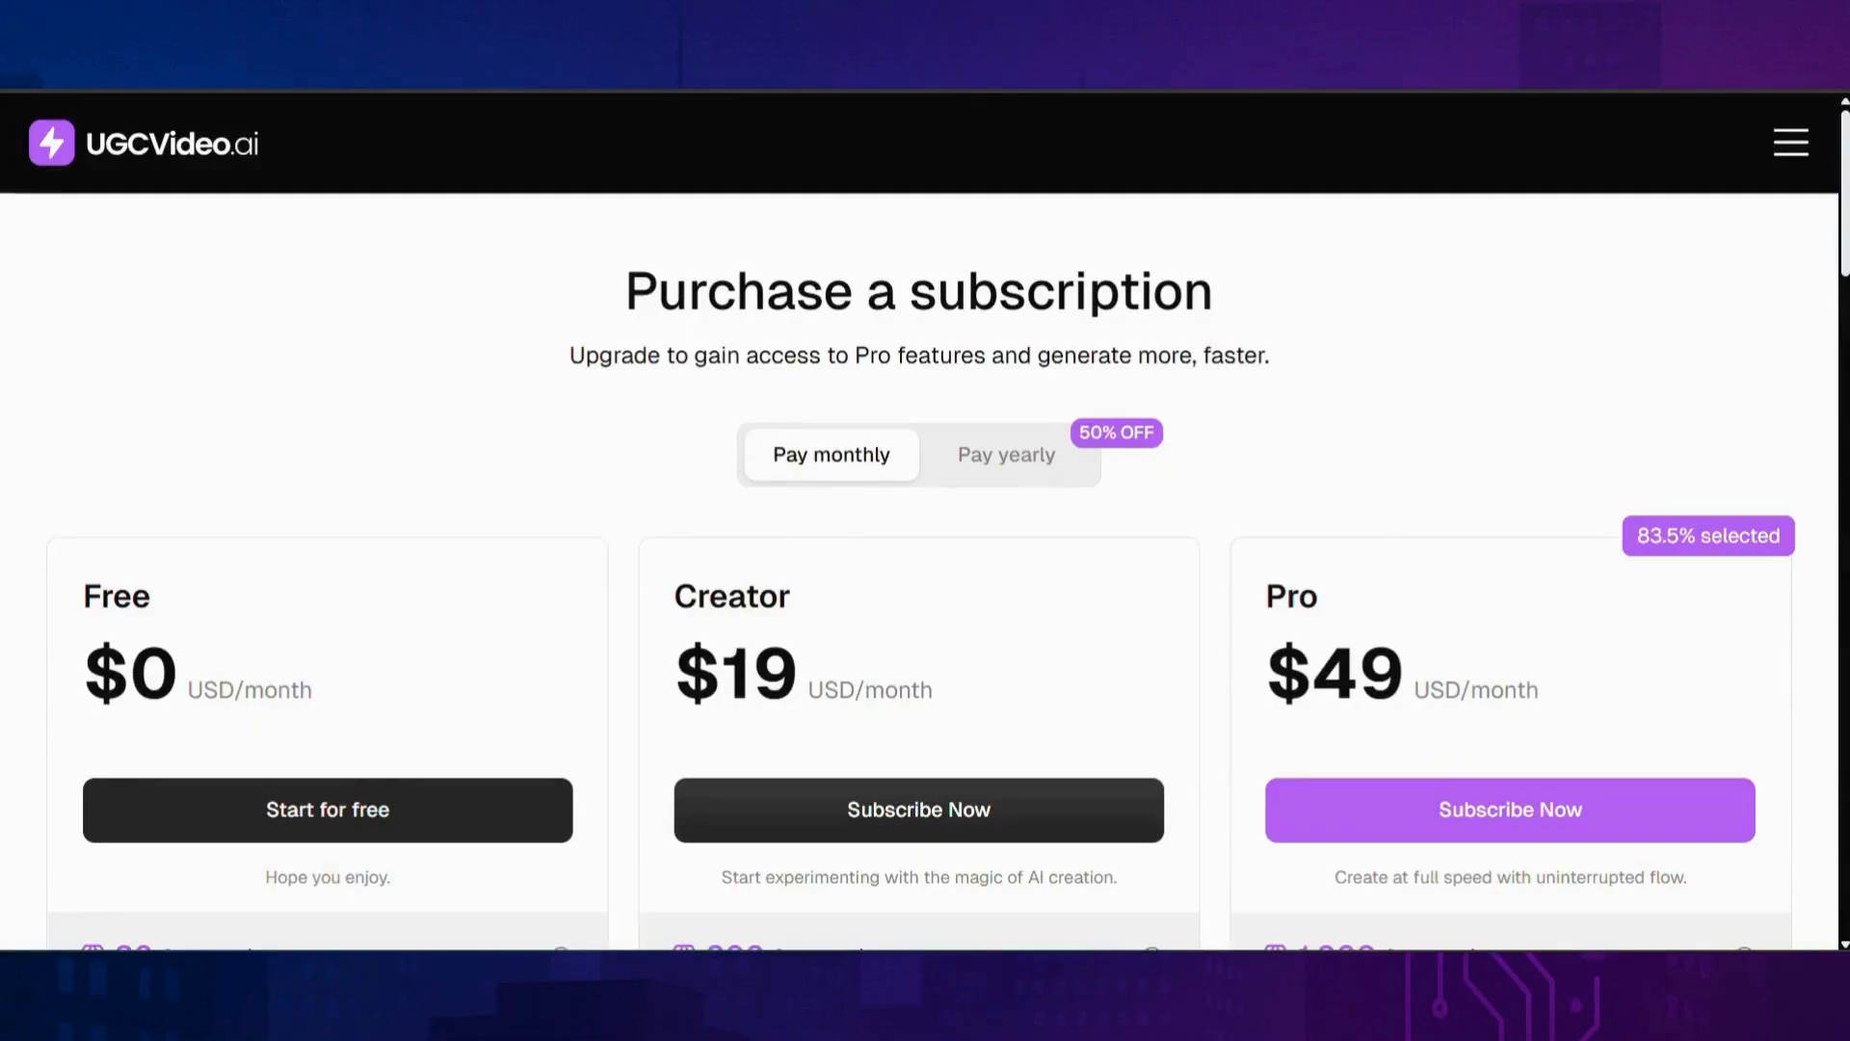
scroll(925, 578, "down", 3)
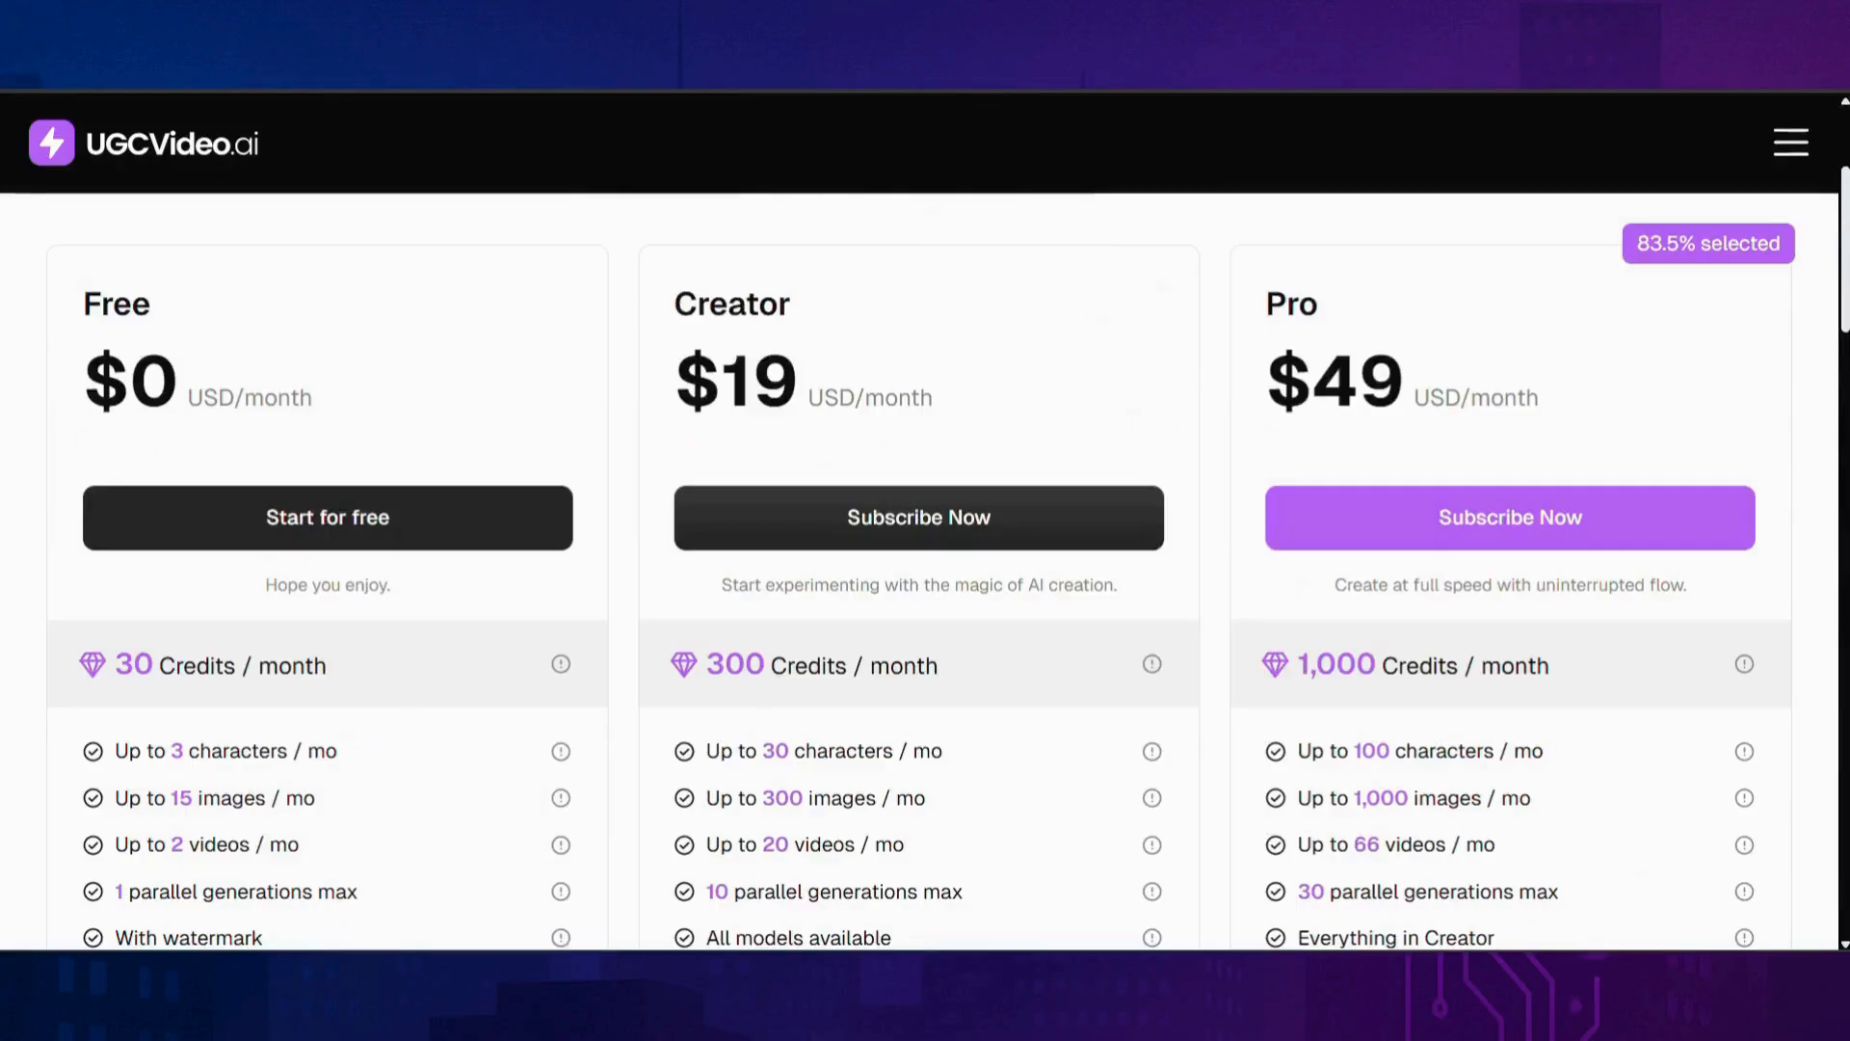
scroll(925, 578, "down", 2)
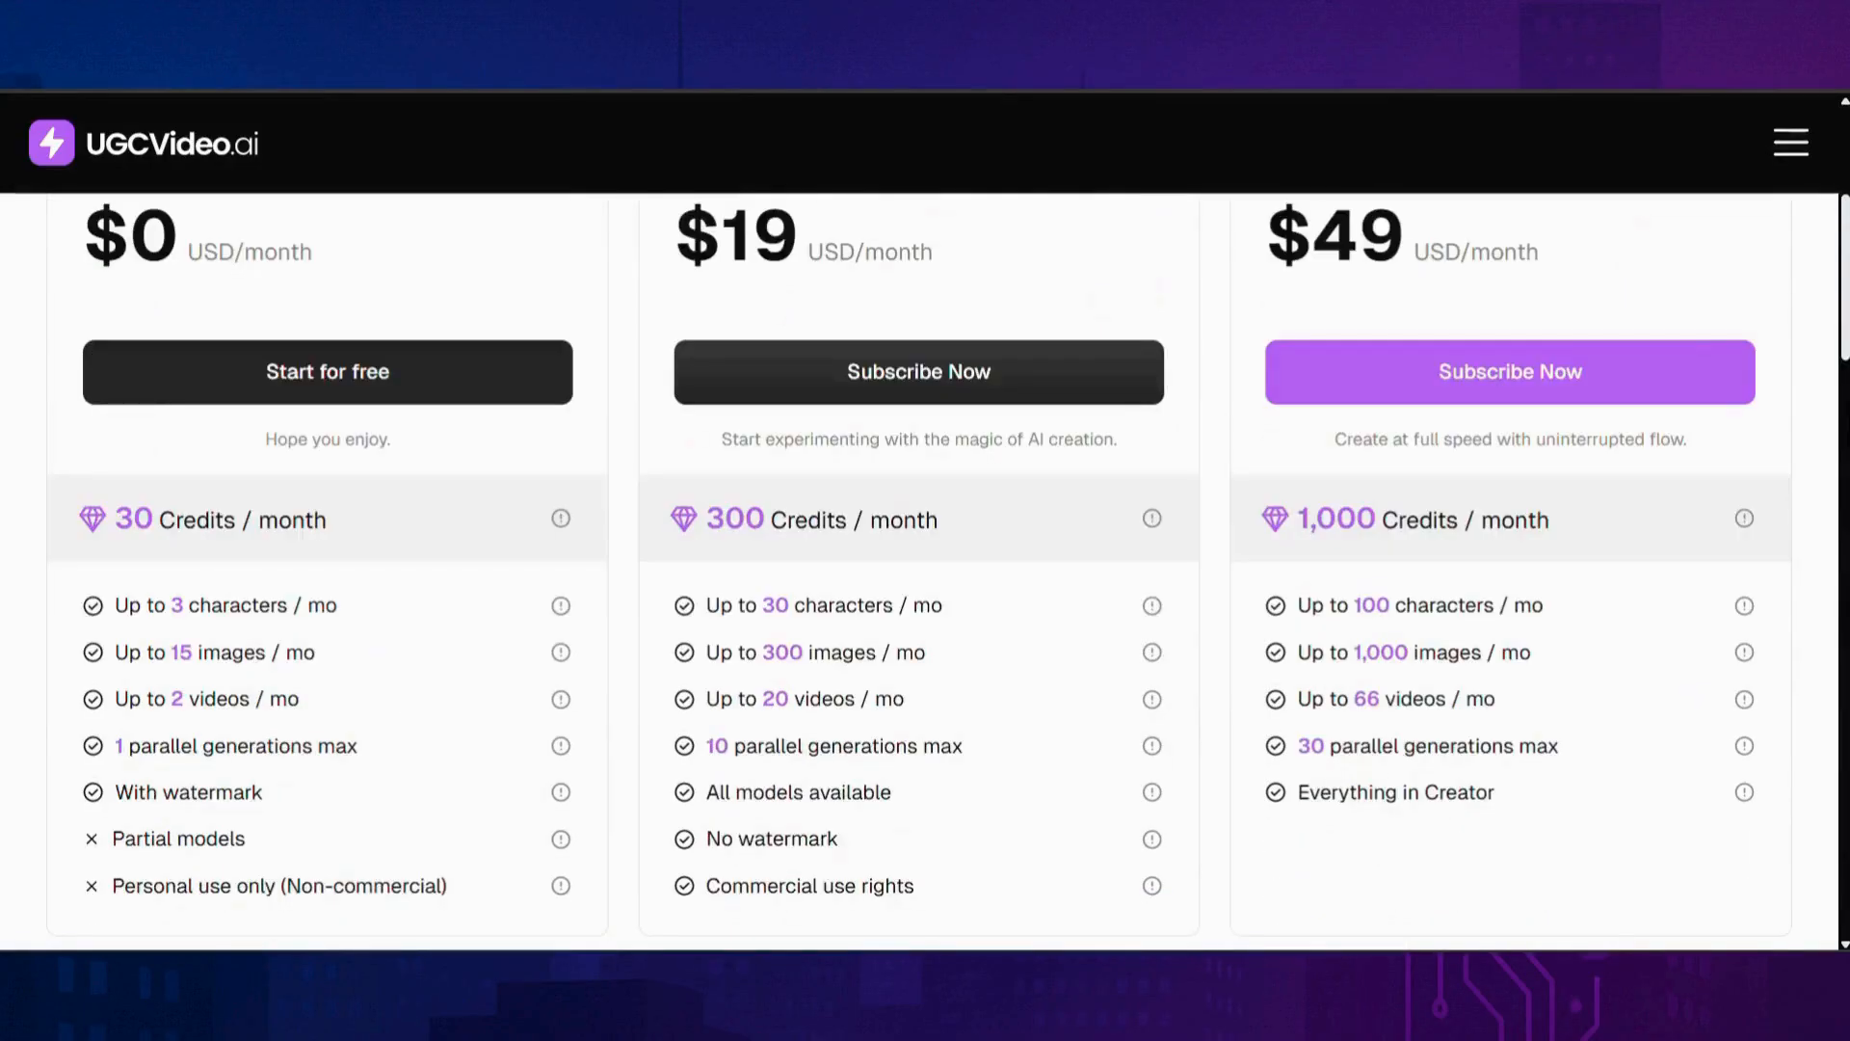
scroll(925, 578, "down", 3)
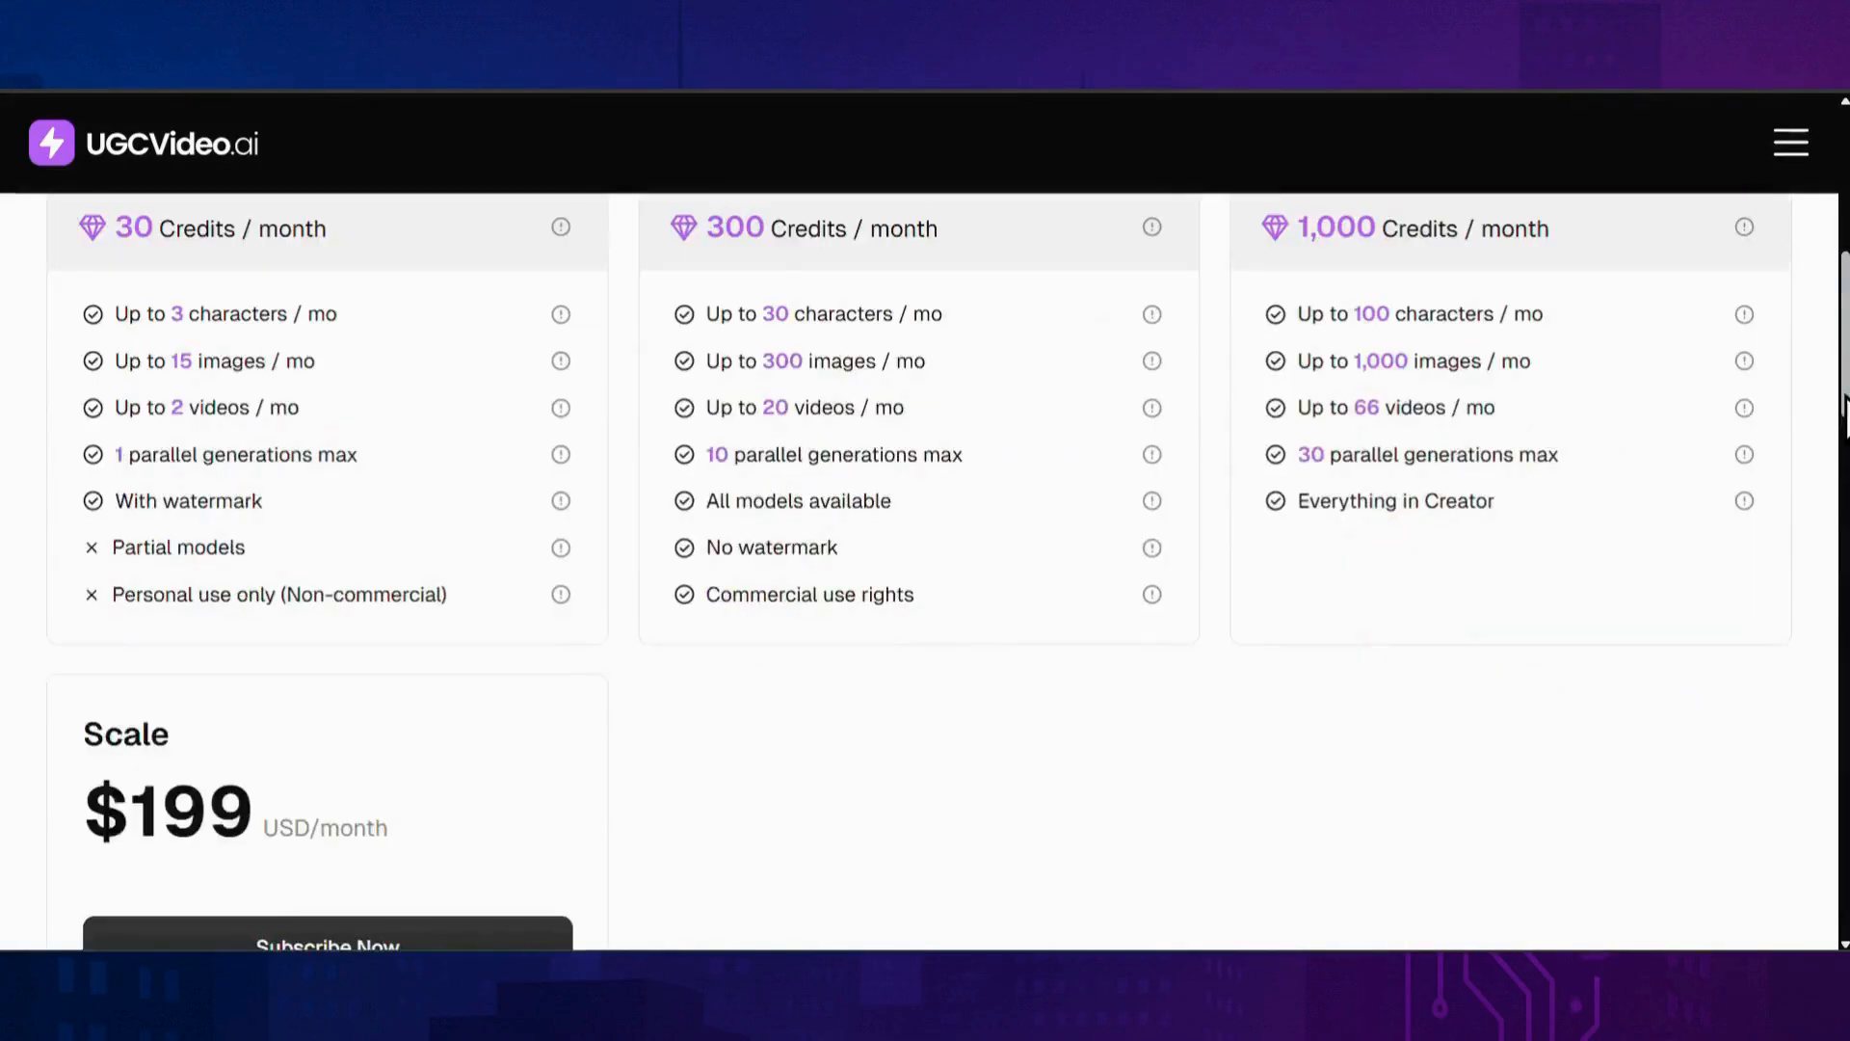
Step: Examine the monthly Scale plan's price, credits and features, the frequently asked questions, and the footer's lists of features and tools
scroll(1845, 410, "down", 2)
scroll(1844, 414, "down", 2)
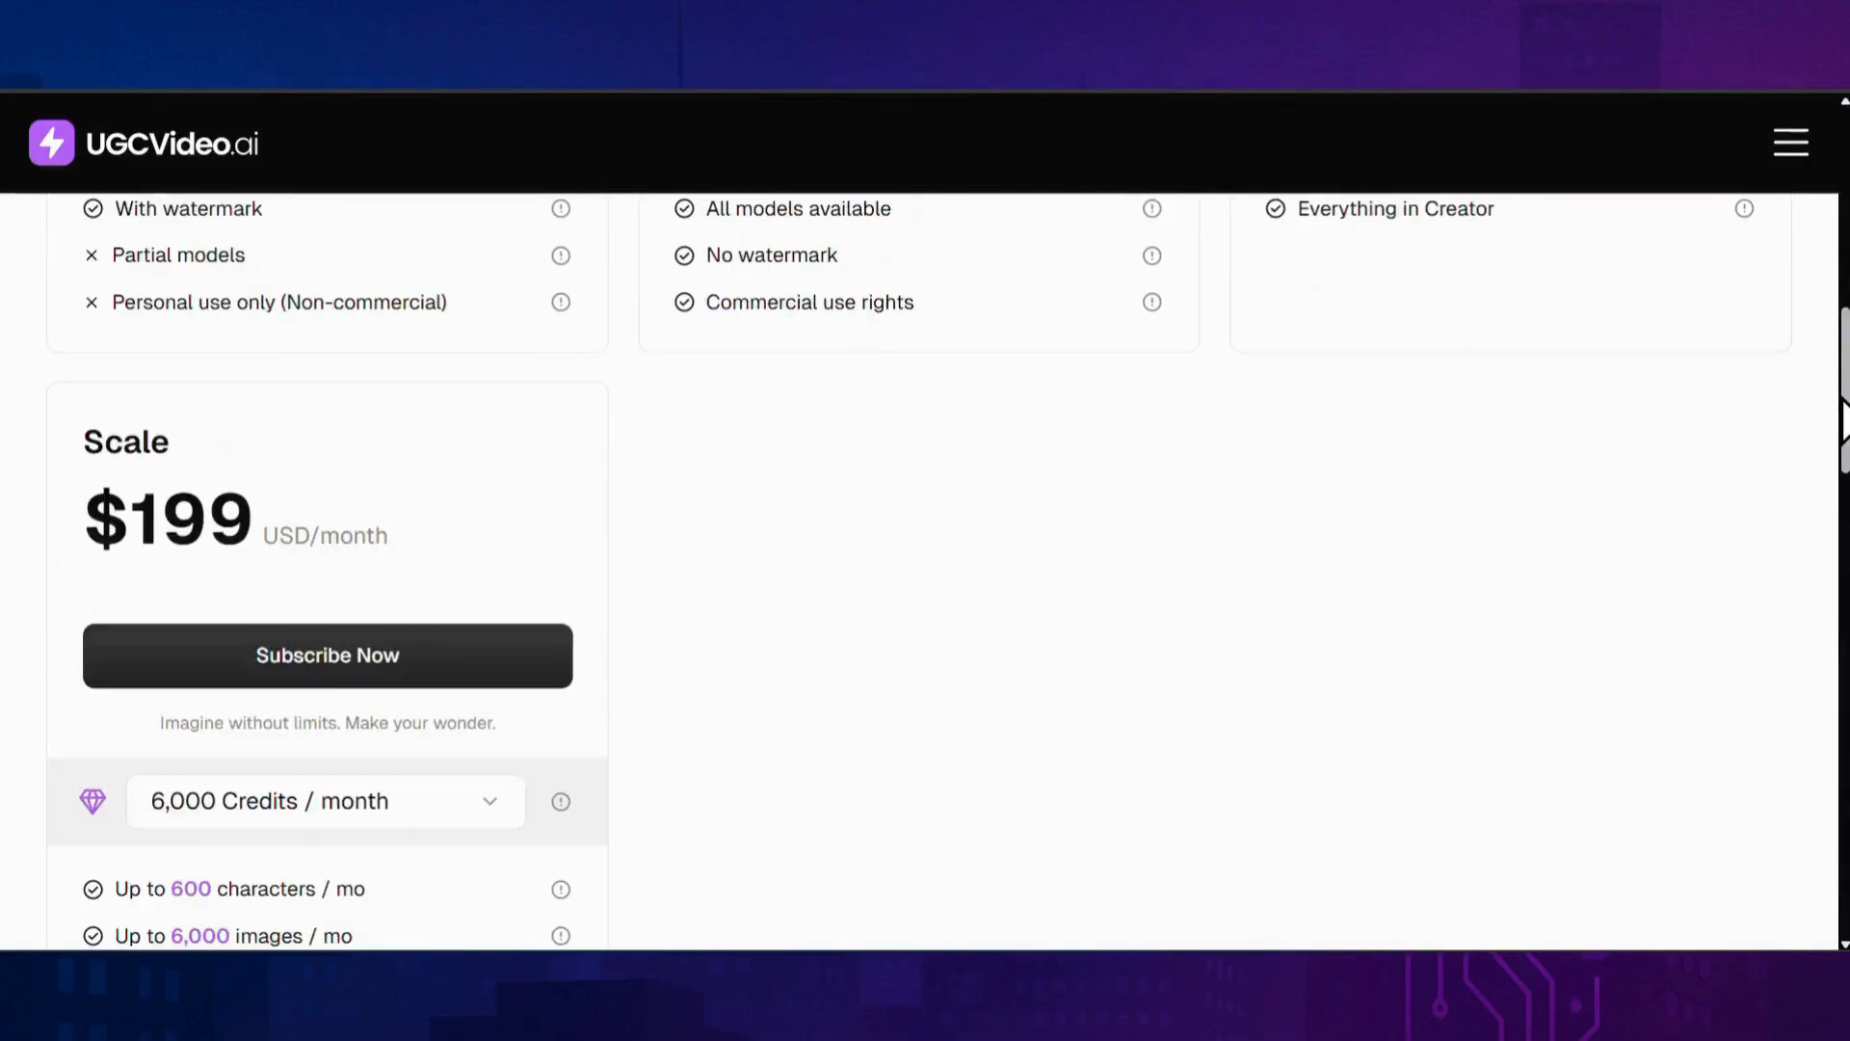
scroll(1845, 420, "down", 3)
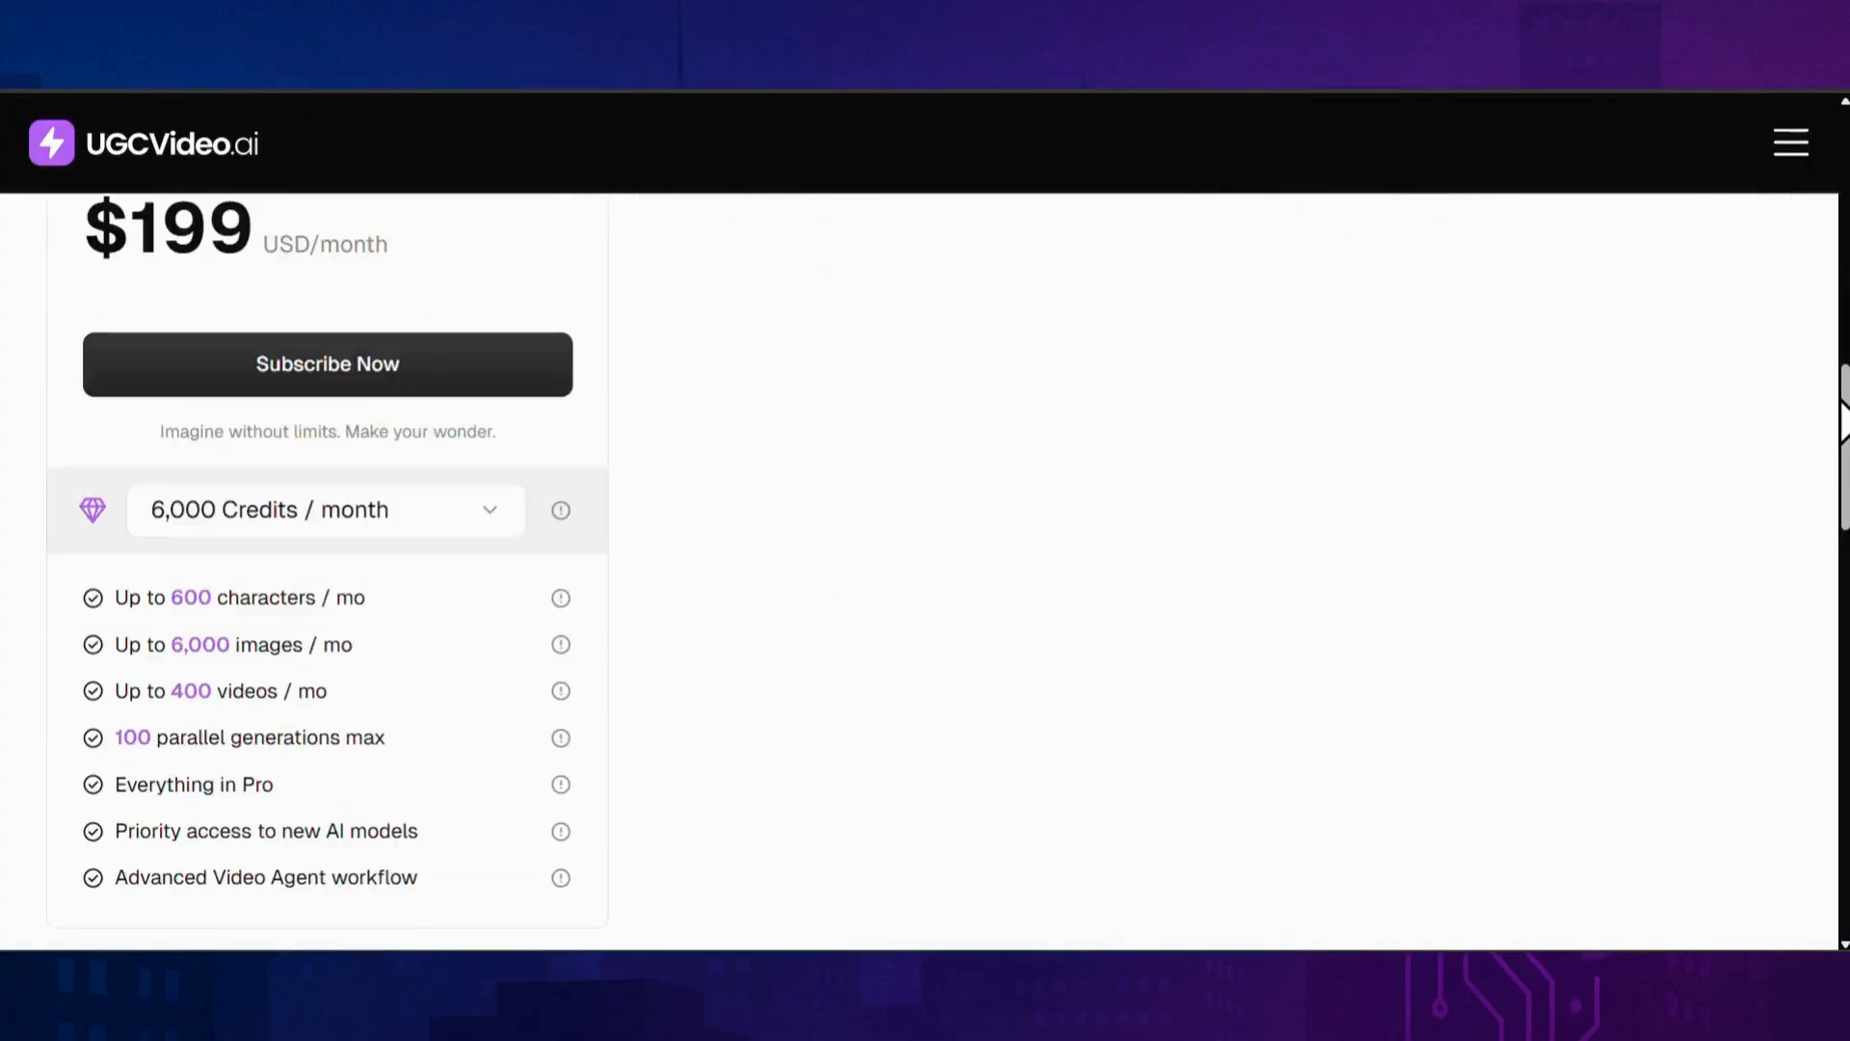
scroll(1842, 420, "down", 2)
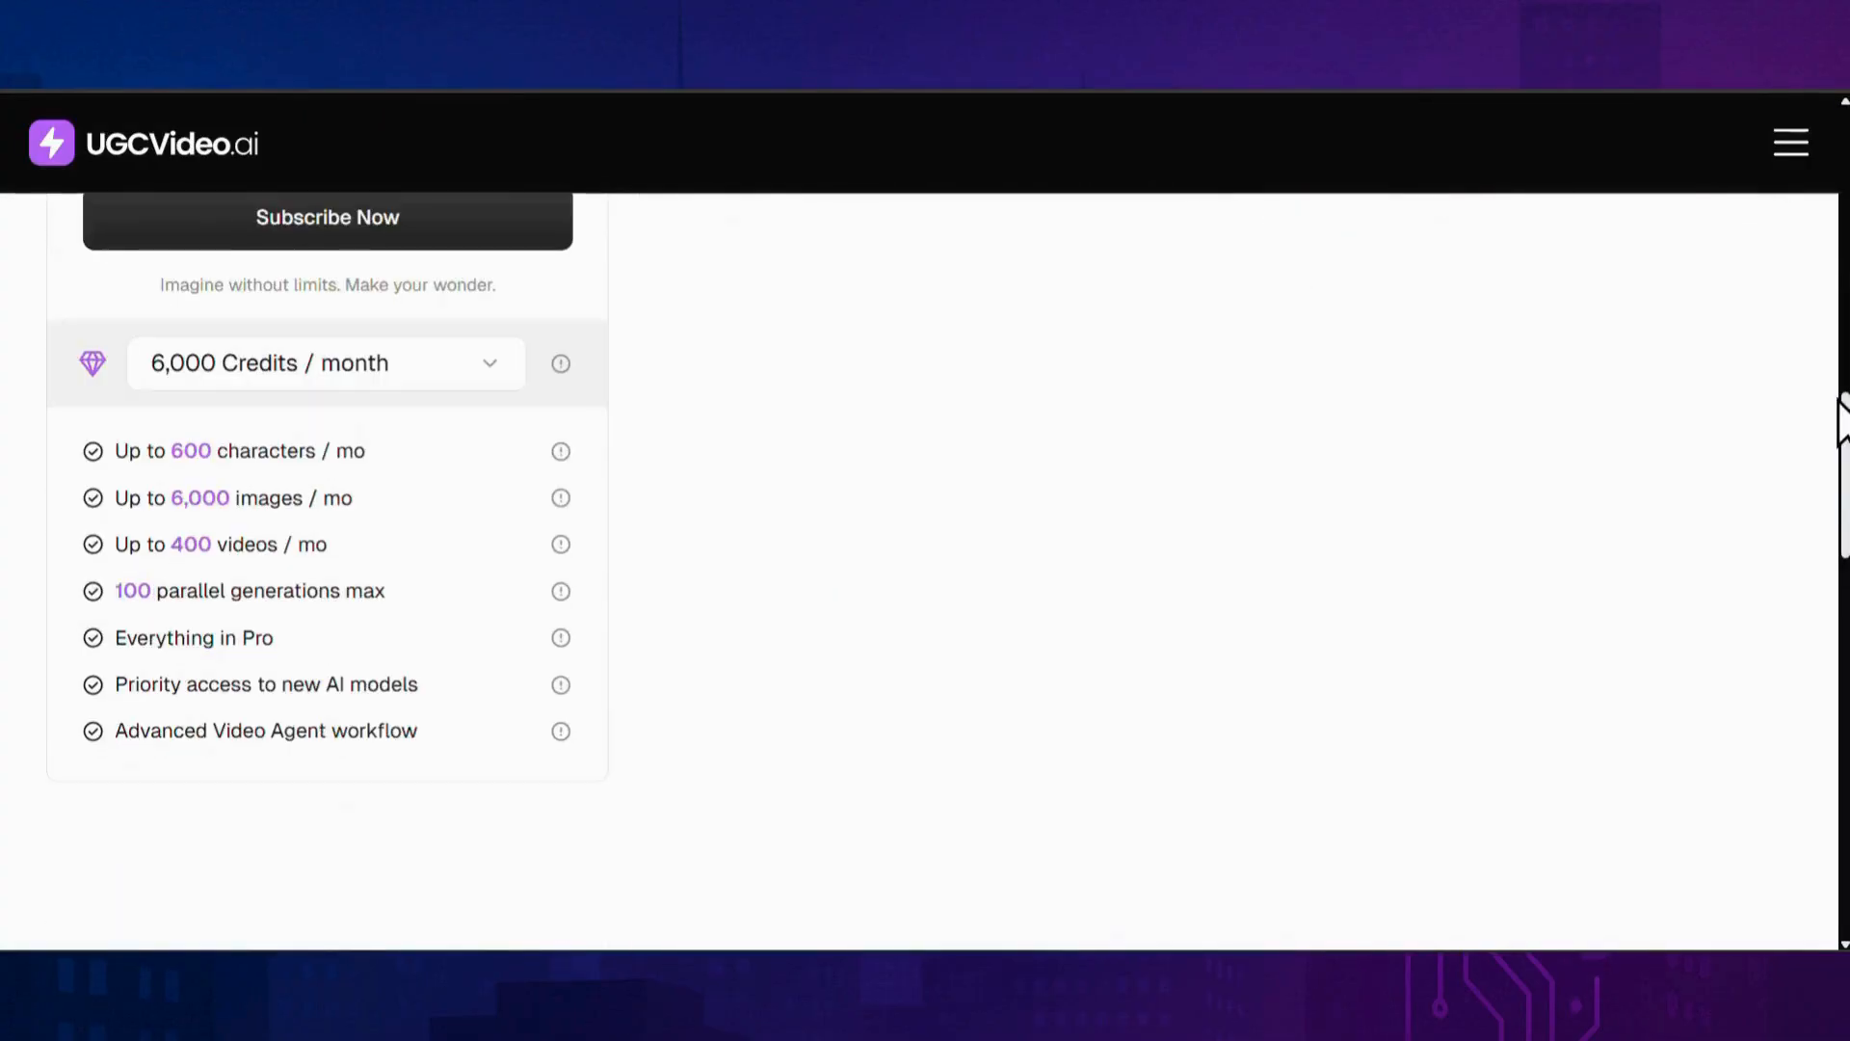
scroll(1842, 419, "down", 5)
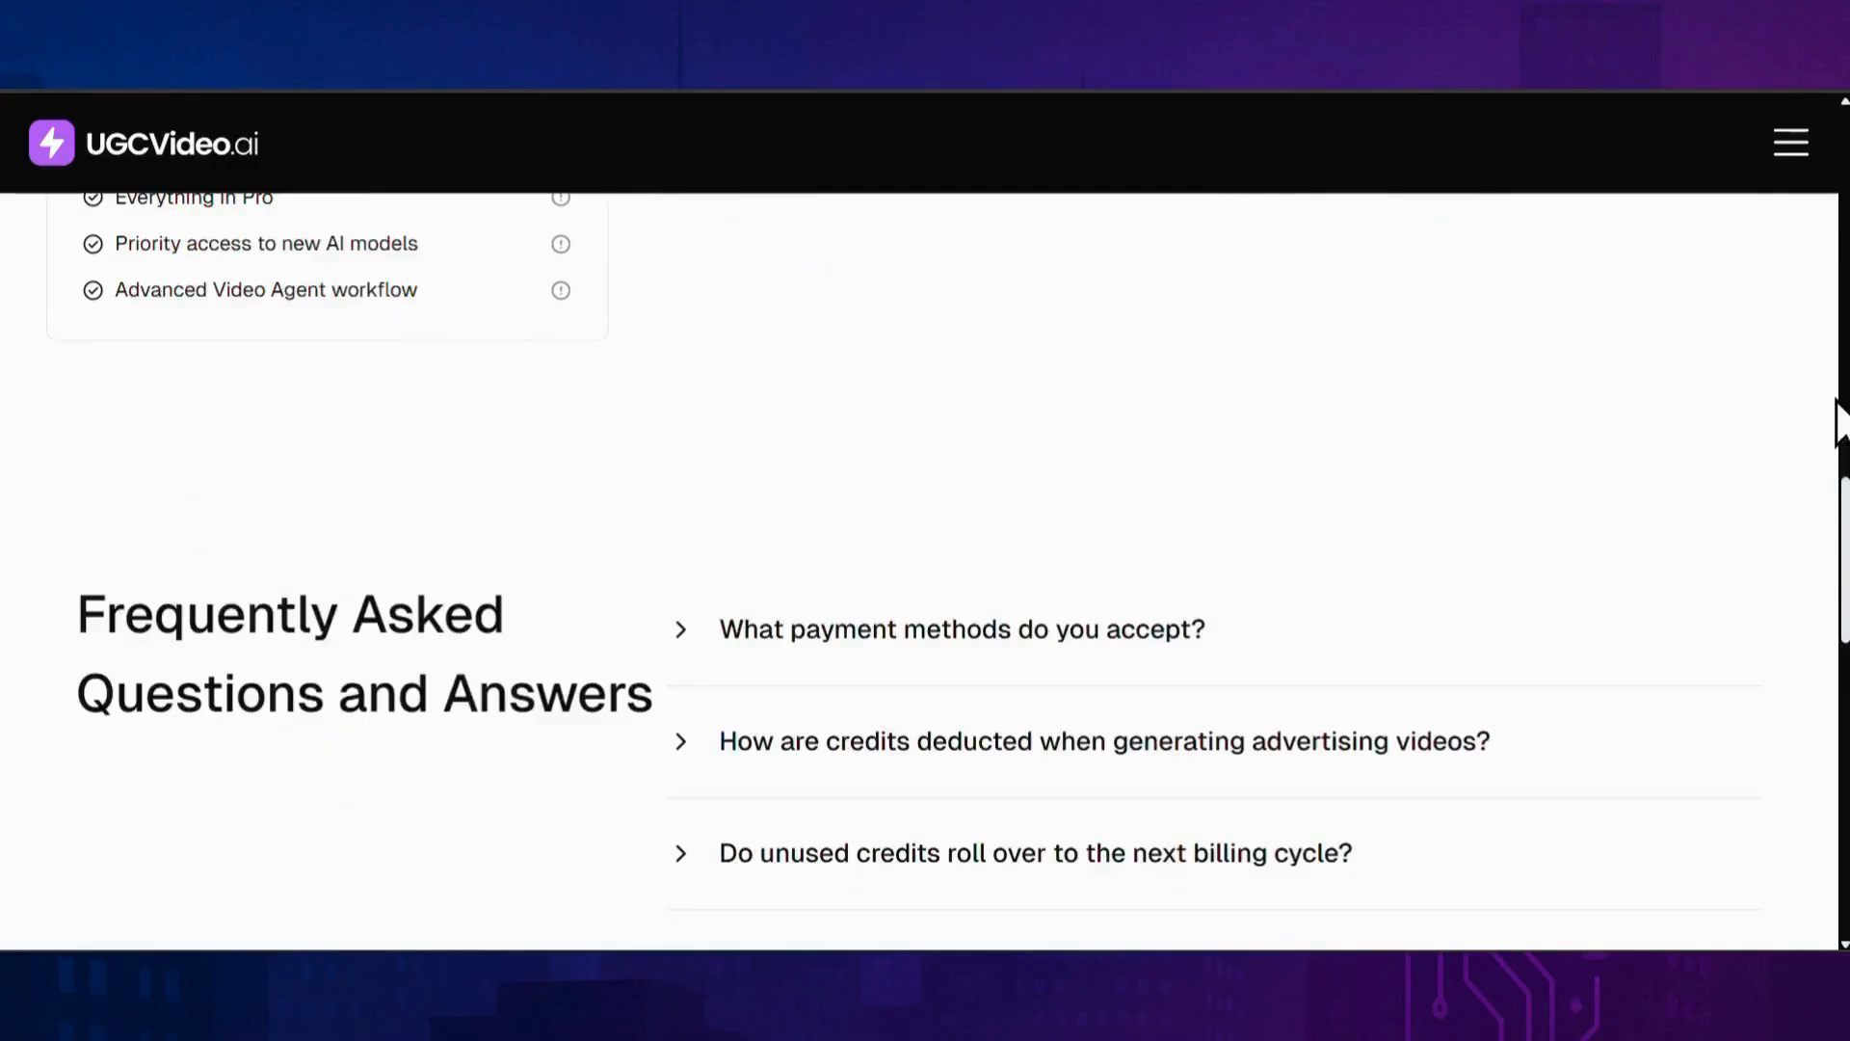
scroll(1843, 419, "down", 3)
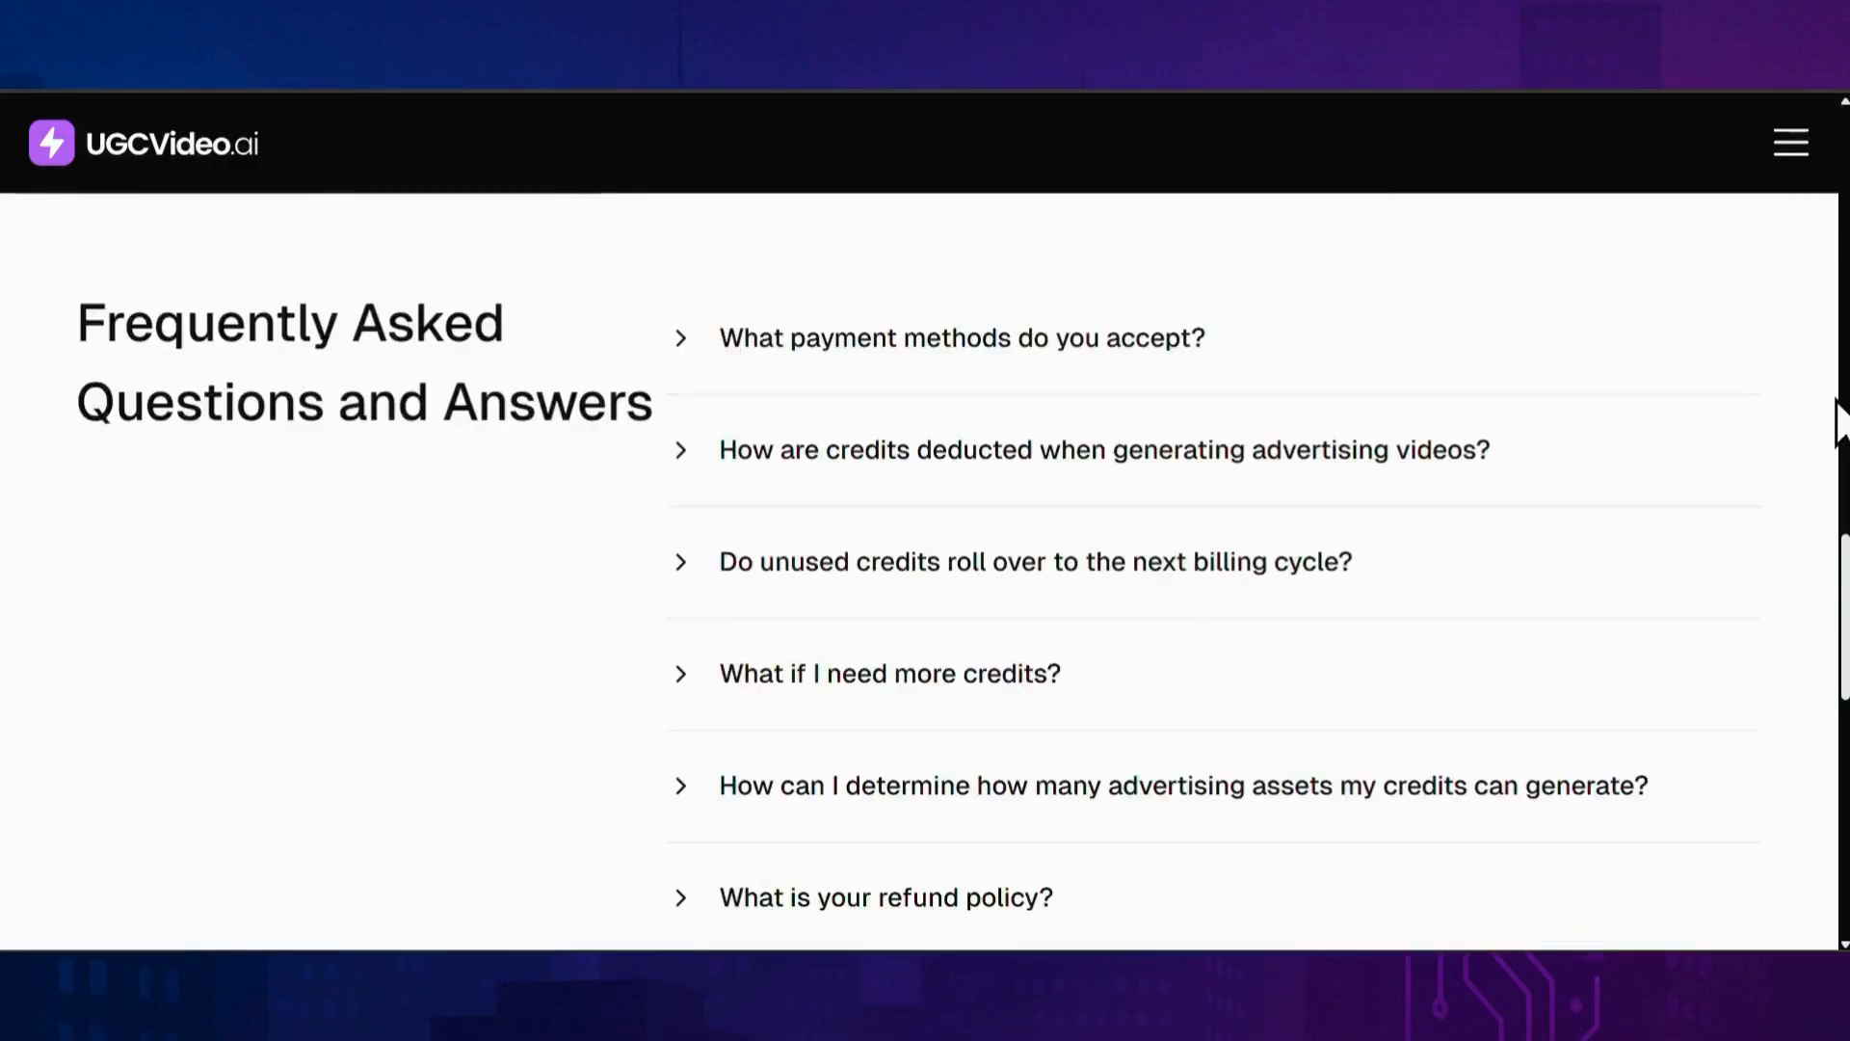
scroll(1843, 420, "down", 6)
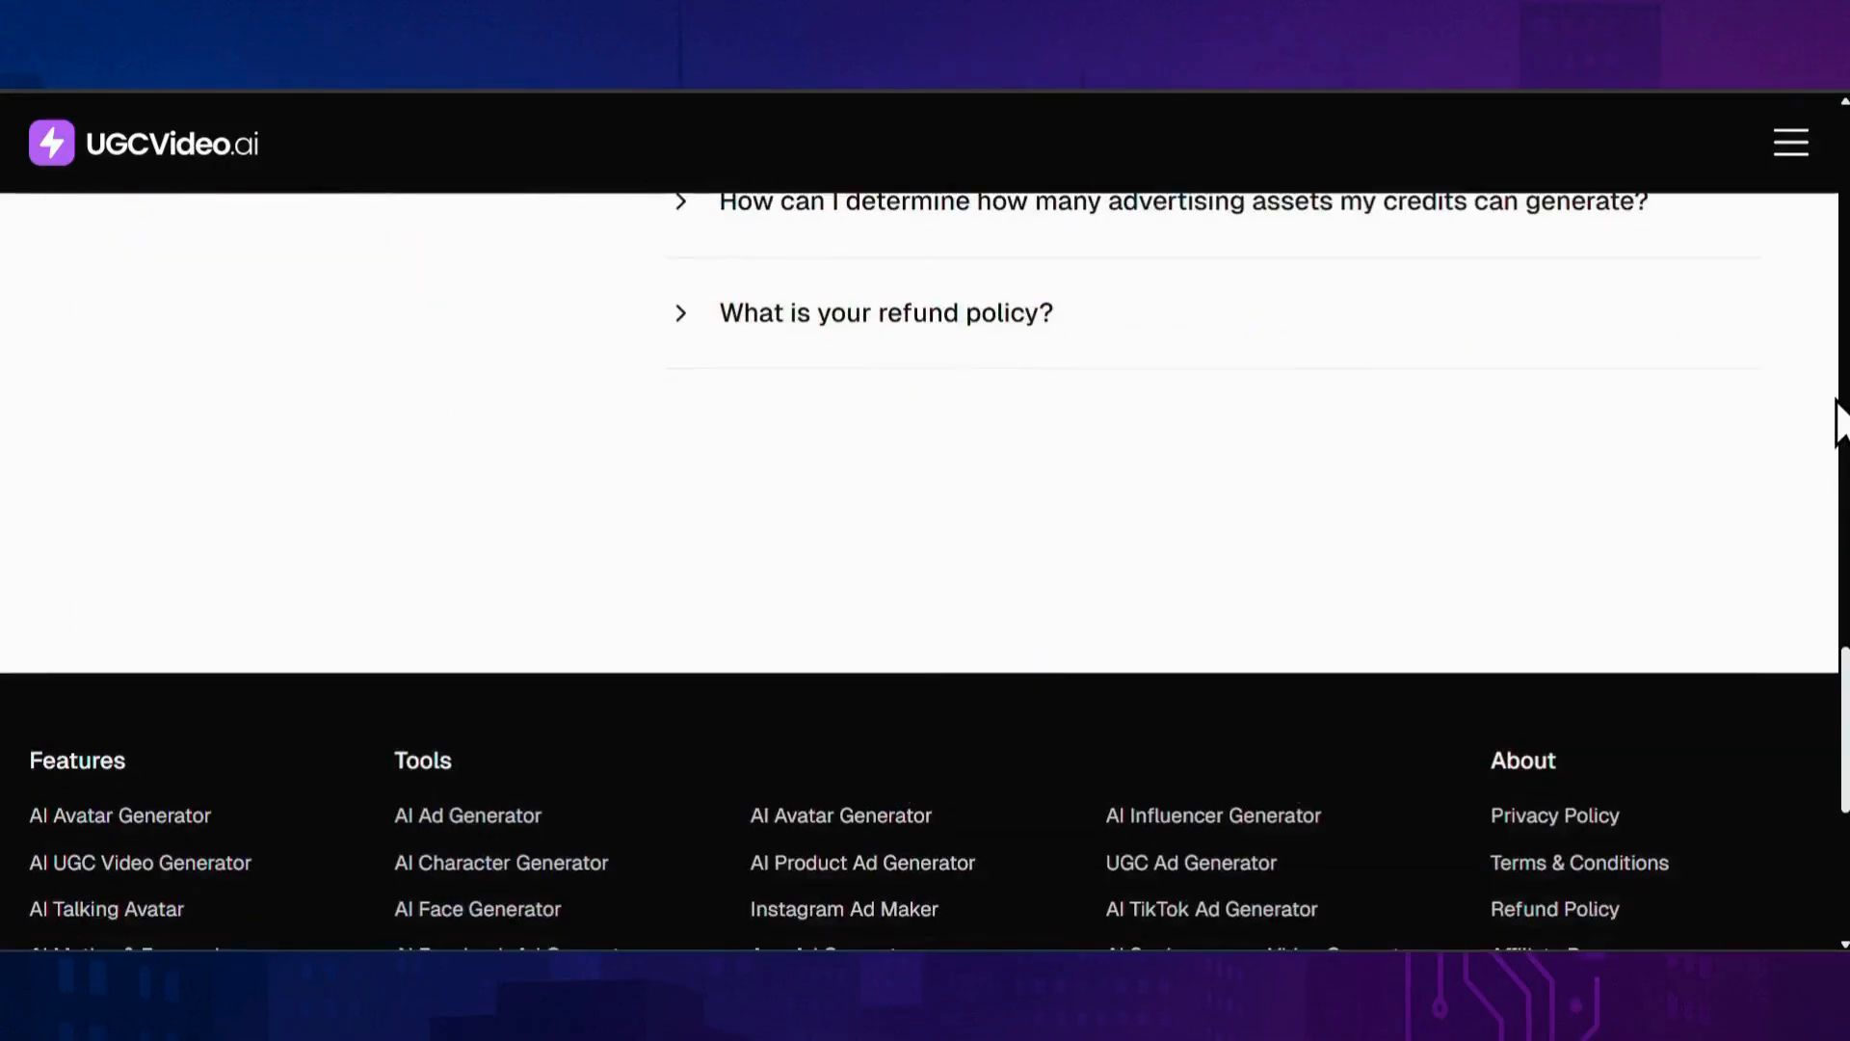
scroll(1843, 419, "down", 2)
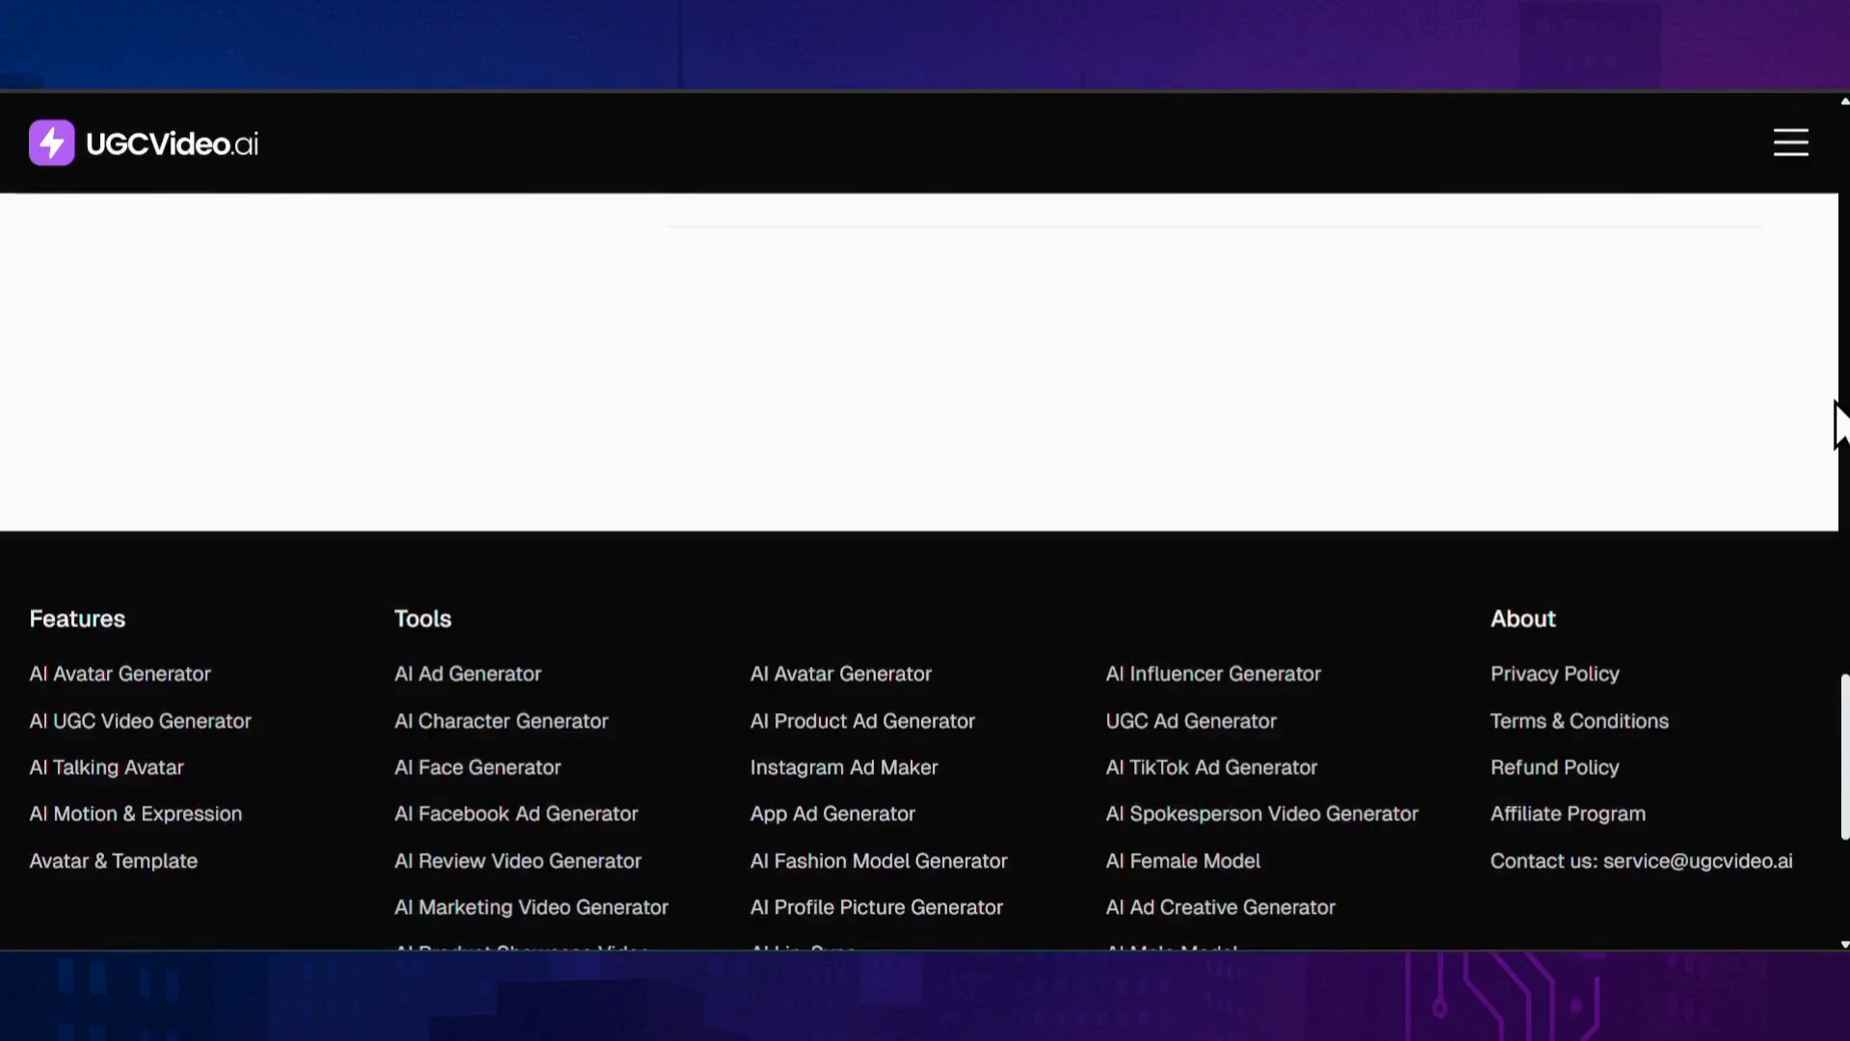
scroll(1842, 424, "down", 3)
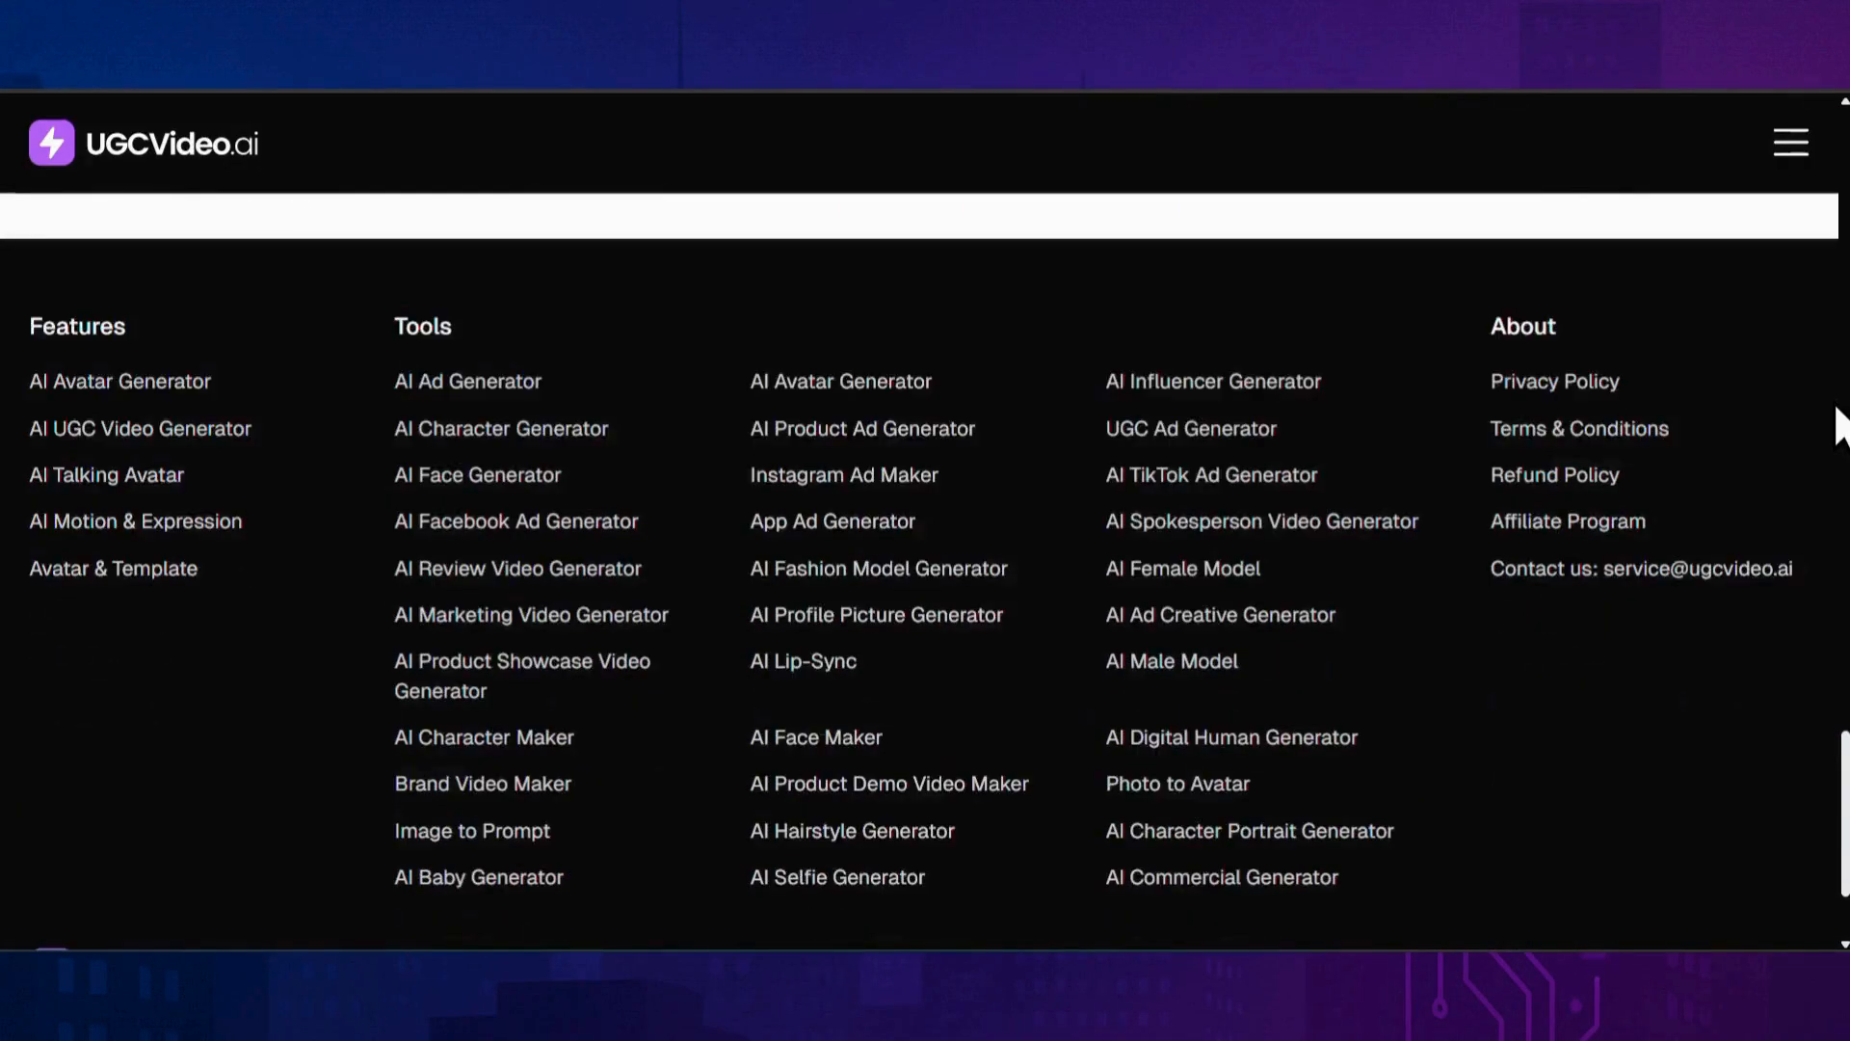